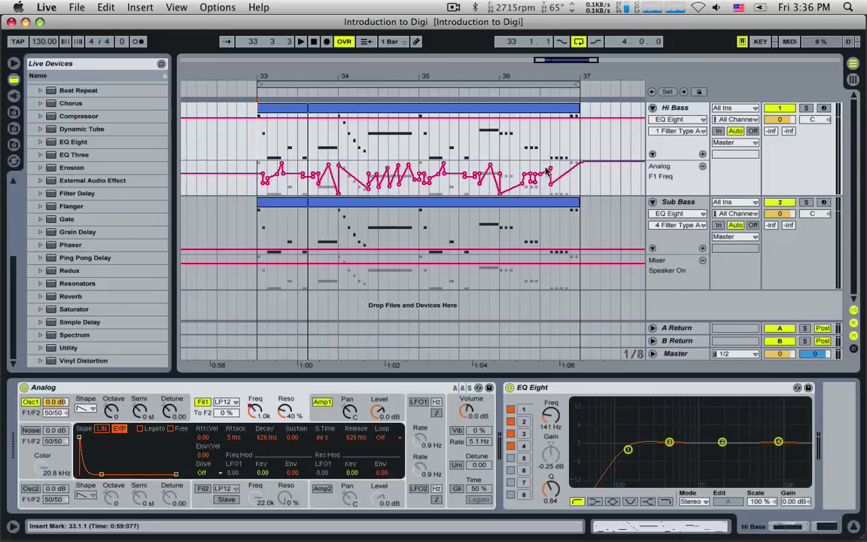
Step: Examine the device chains of the Hi Bass and Sub Bass tracks, switching between the two tracks
mouse_move(549, 173)
click(677, 203)
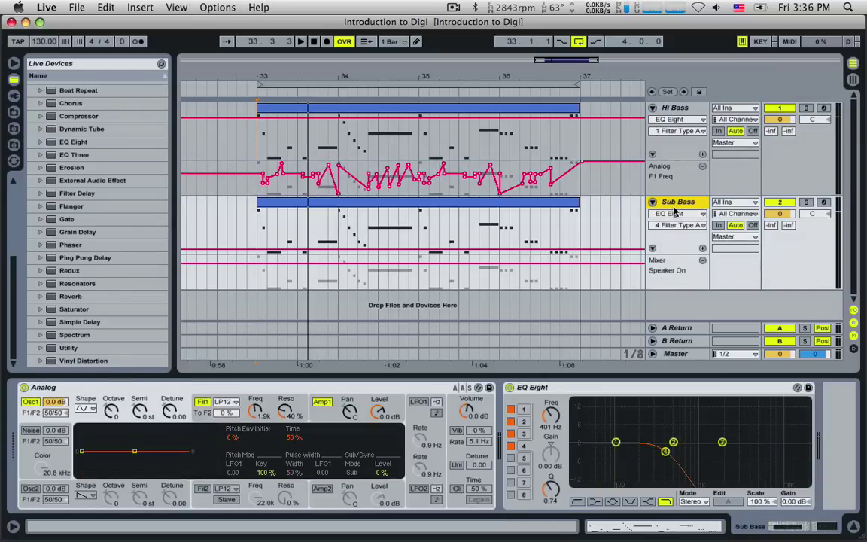
click(319, 388)
click(541, 194)
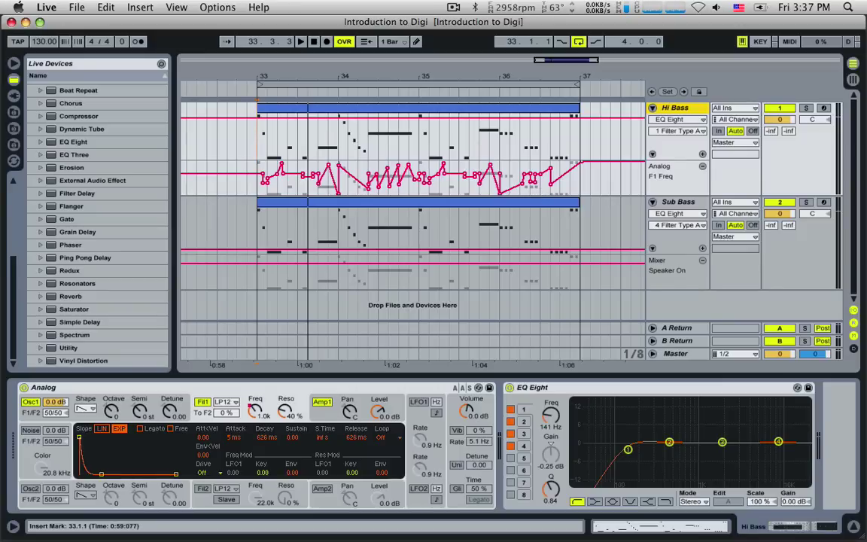
click(676, 210)
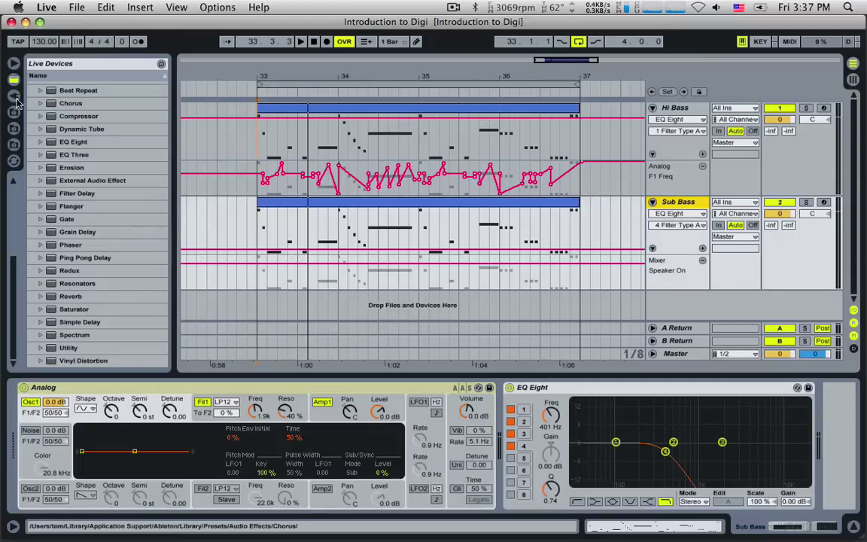
Step: Search the Samples folder for "Kick" and stop the search once enough kick samples are listed
click(12, 128)
click(160, 64)
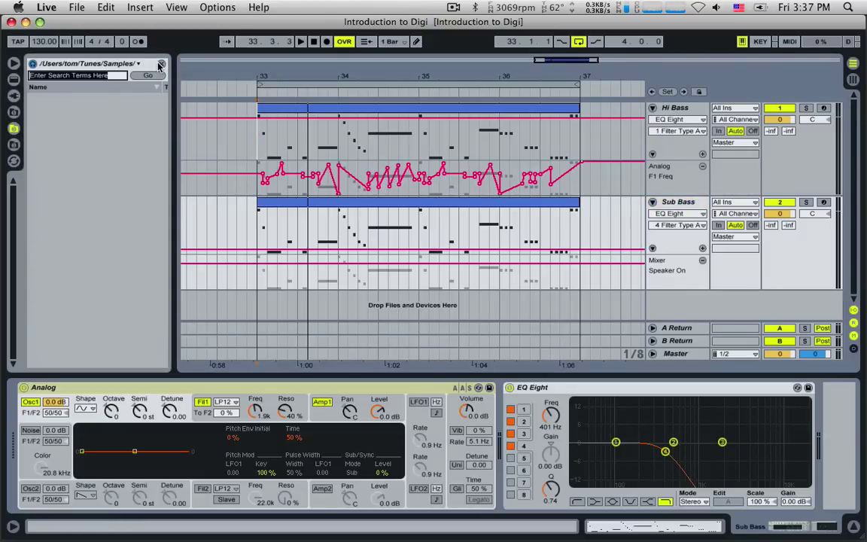
text(Kick)
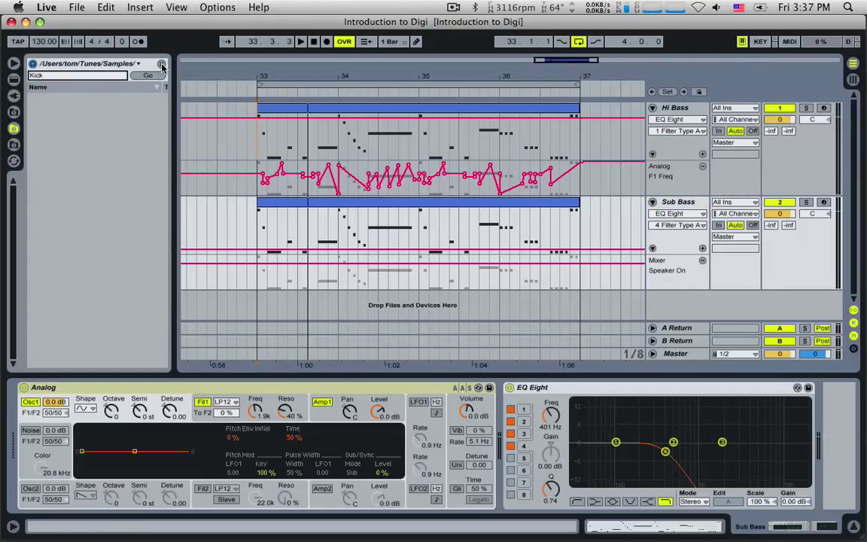
key(Return)
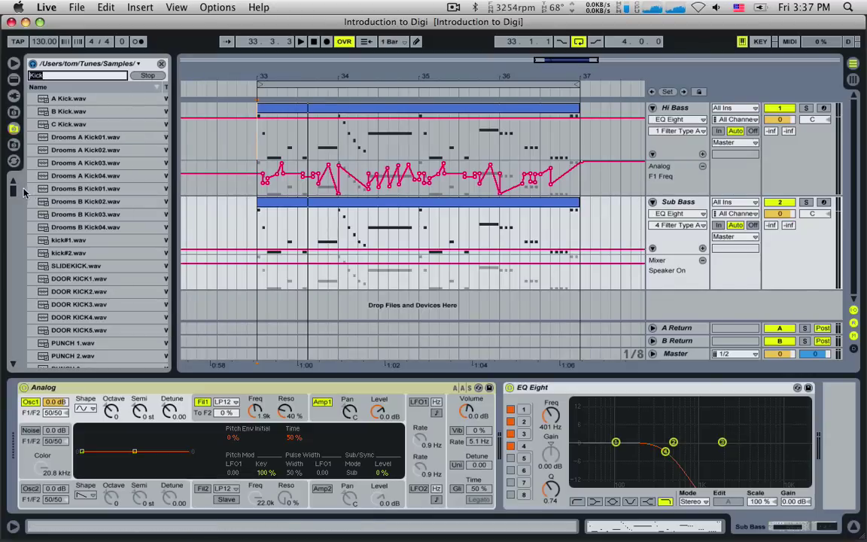
click(147, 77)
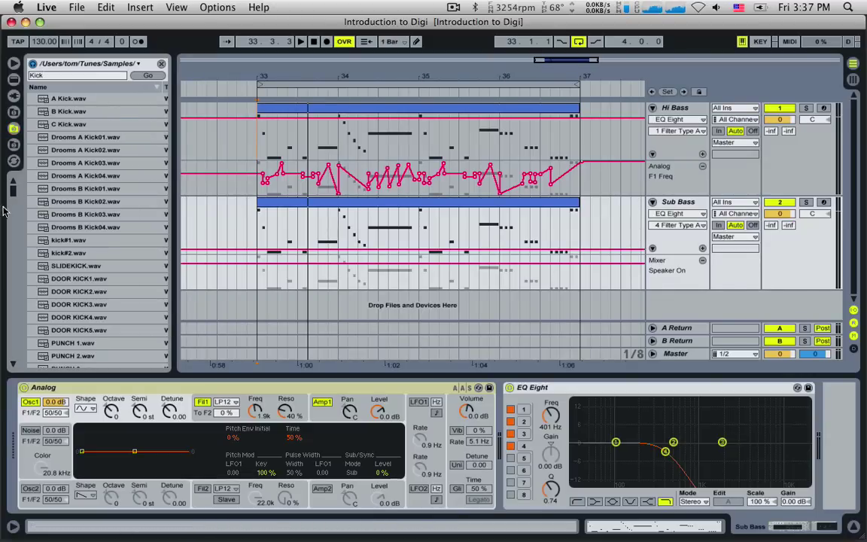
Step: Audition the kick samples between KICK252.wav and KICK26.wav, comparing neighbouring ones, and settle on KICK255.wav
drag(13, 190, 18, 310)
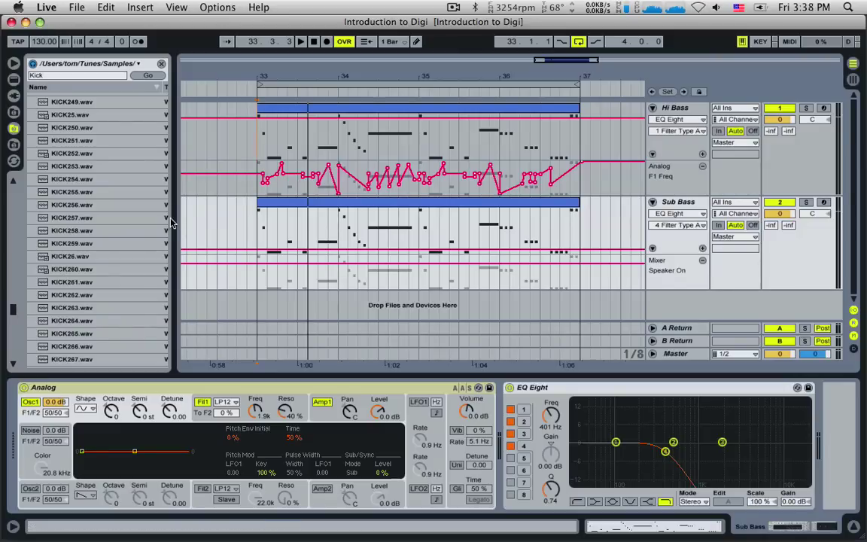
click(63, 255)
click(64, 244)
click(63, 230)
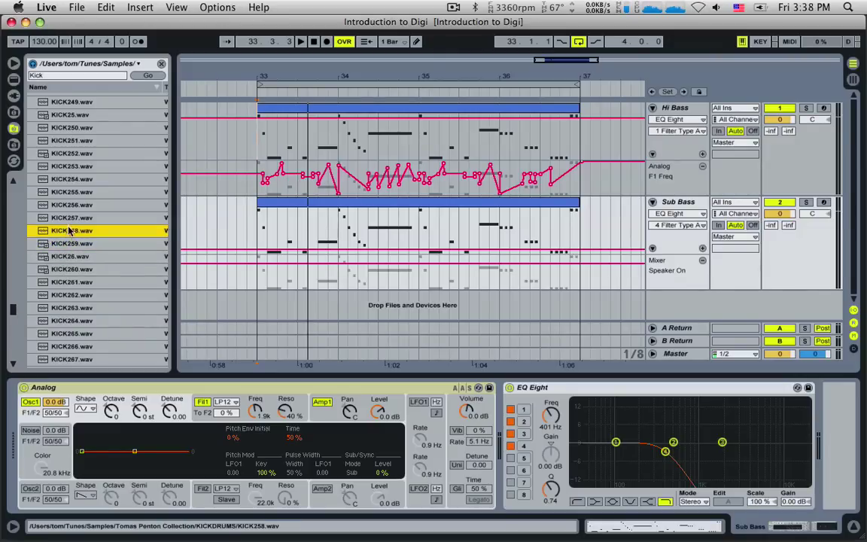
click(64, 218)
click(64, 205)
click(64, 191)
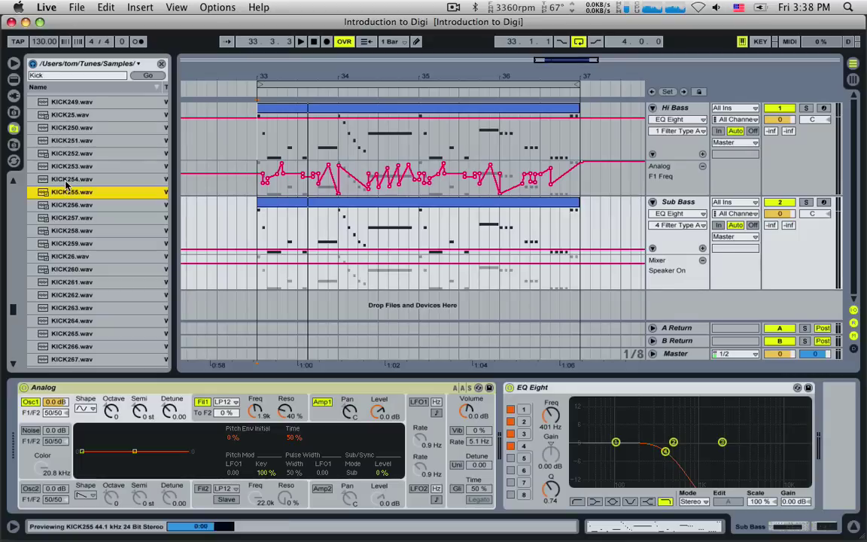
click(65, 179)
click(73, 166)
click(66, 153)
click(66, 180)
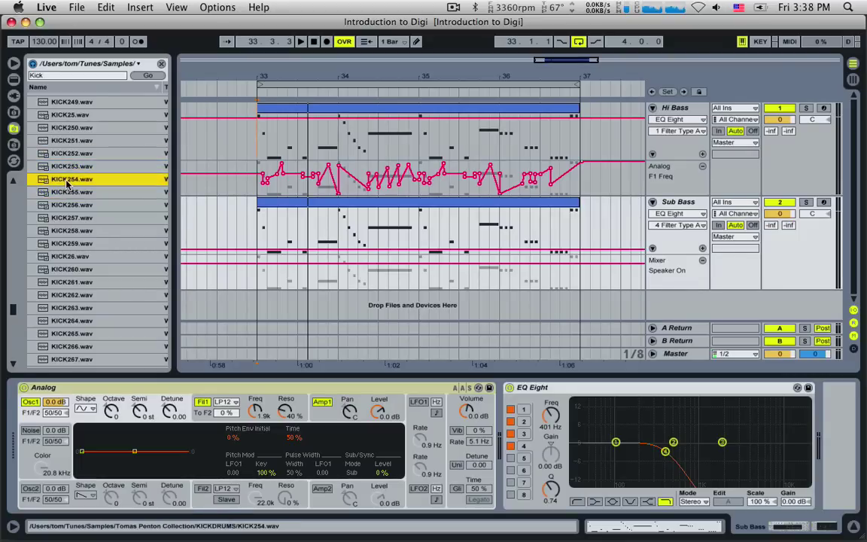
click(64, 192)
click(65, 204)
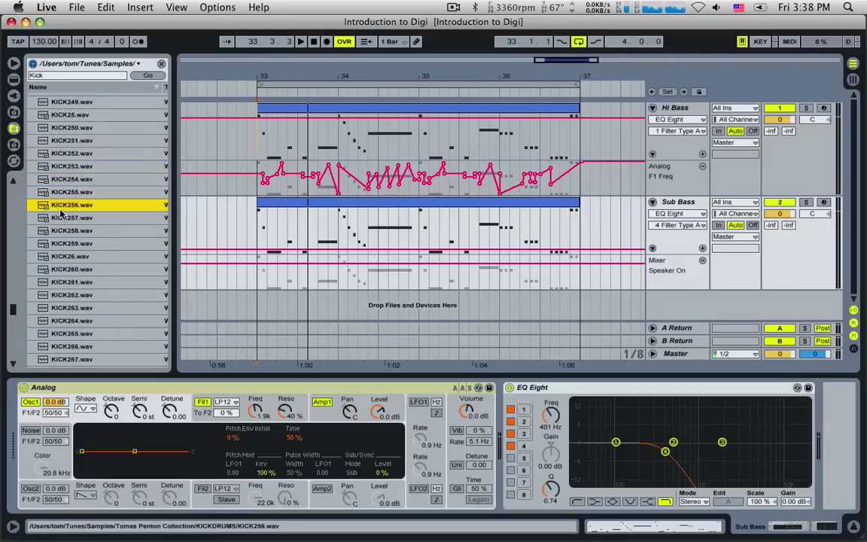
click(66, 192)
click(64, 192)
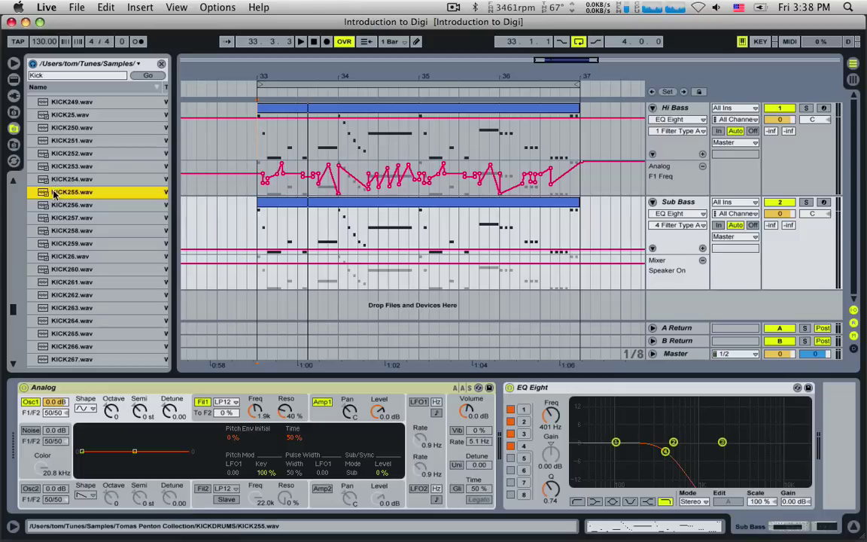
click(74, 184)
click(74, 191)
click(33, 66)
click(70, 181)
click(63, 195)
click(61, 197)
Step: Insert an unfolded audio track below Sub Bass and place the KICK255.wav sample at bar 33
click(671, 204)
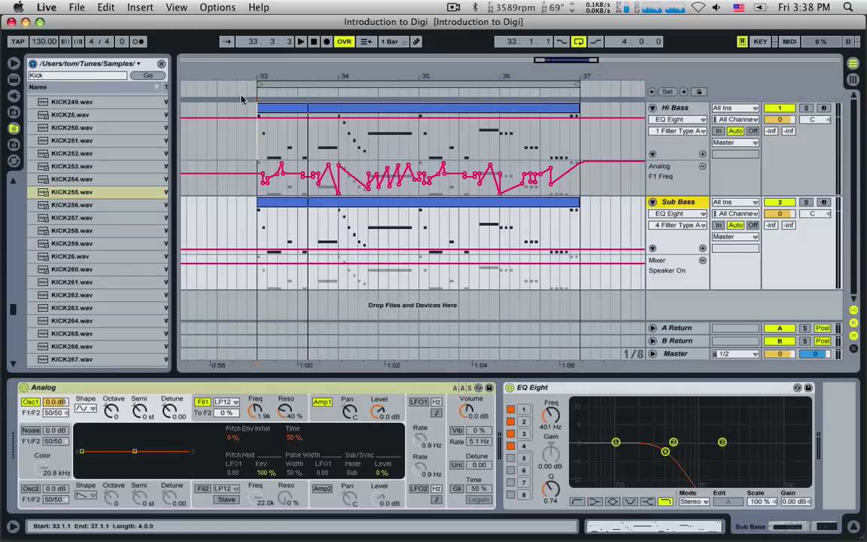
click(140, 9)
click(140, 49)
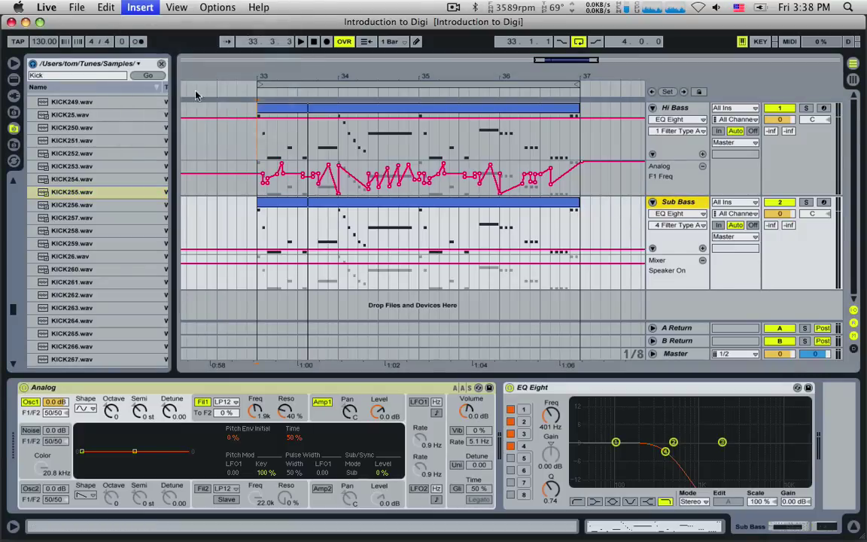
click(654, 298)
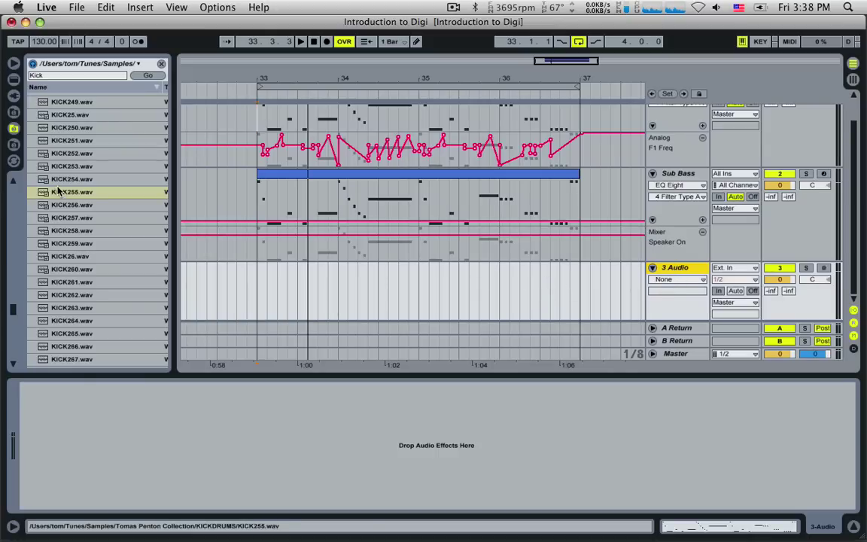
drag(58, 192, 261, 283)
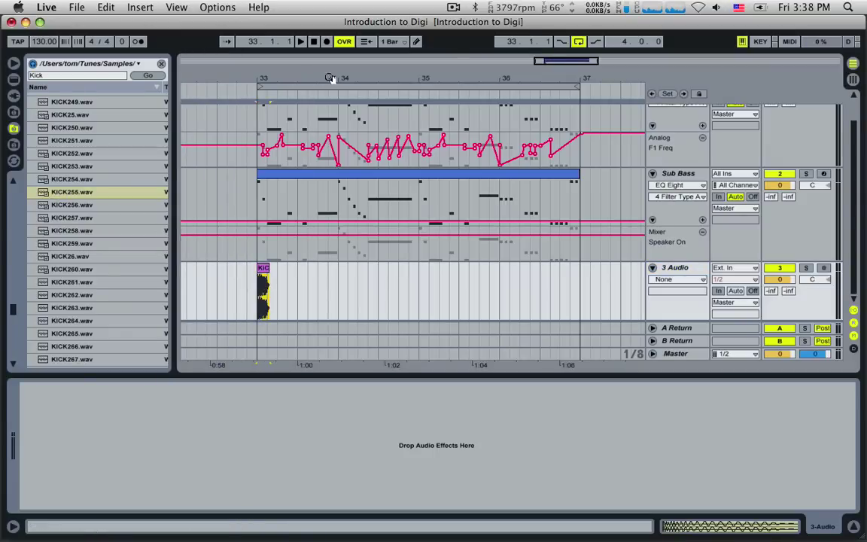
Step: Play the arrangement from bar 33 with the kick and solo the kick's audio track
mouse_move(561, 62)
mouse_down()
mouse_move(557, 89)
mouse_move(553, 66)
mouse_up()
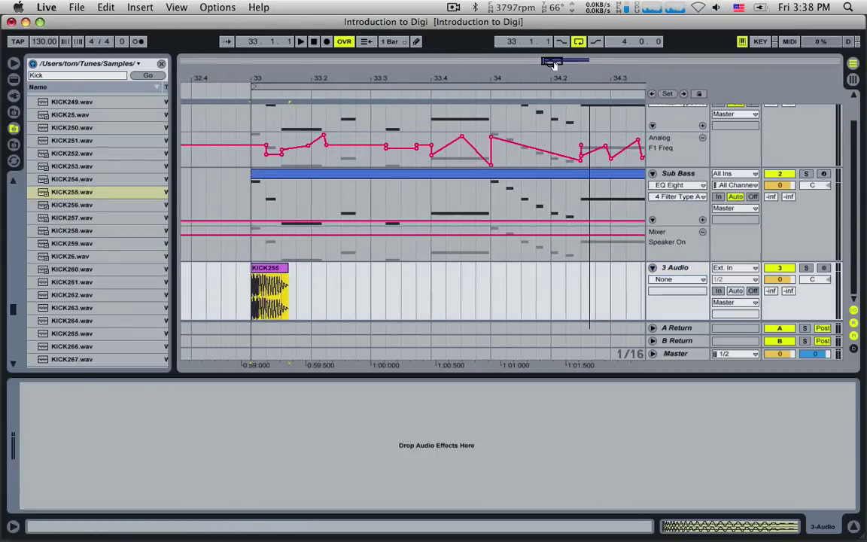
click(251, 298)
key(space)
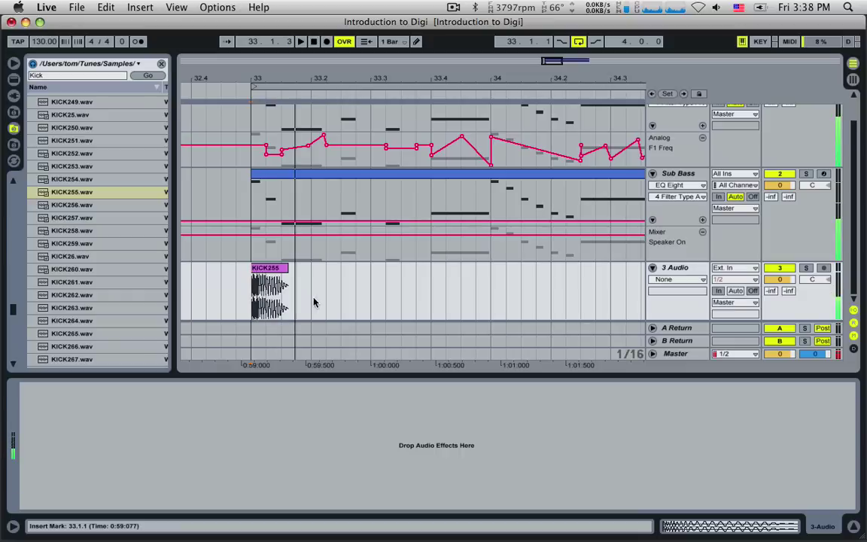
click(806, 268)
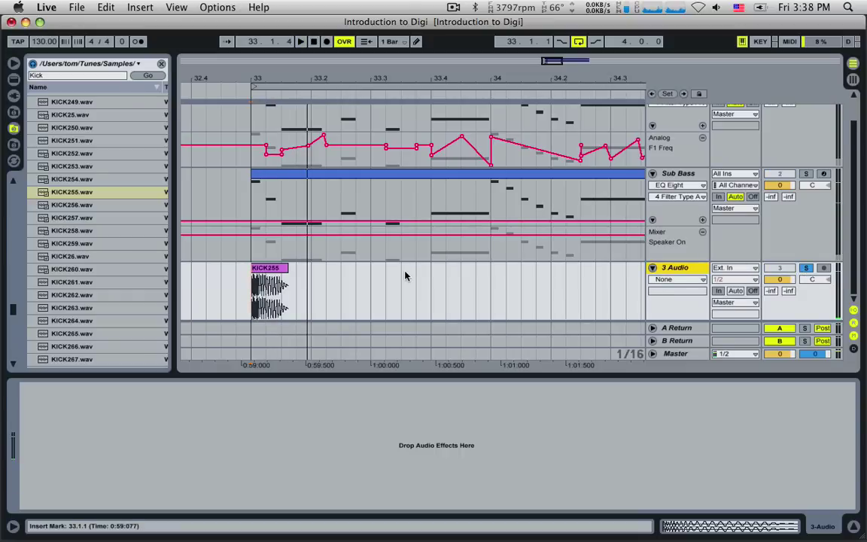
key(space)
Step: Copy the KICK255 clip to beats 33.2, 33.3 and 33.4 and play back the four kicks
click(275, 269)
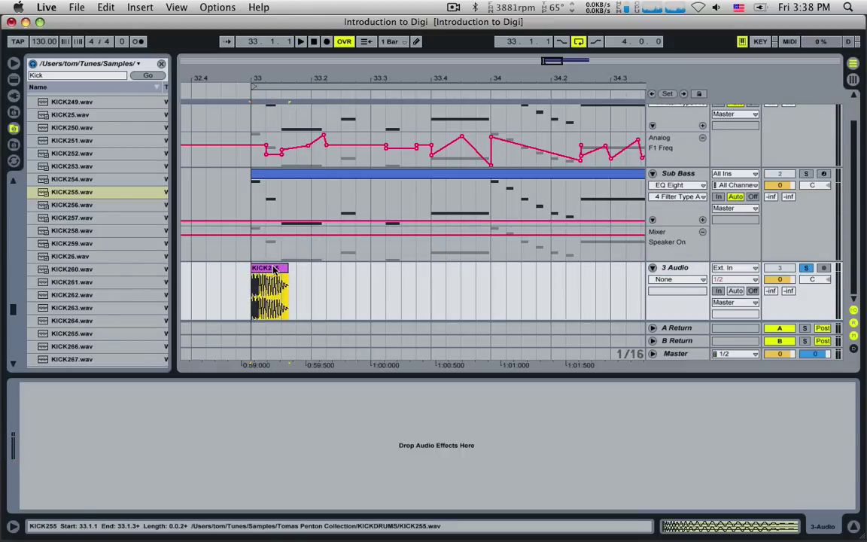
drag(271, 270, 446, 277)
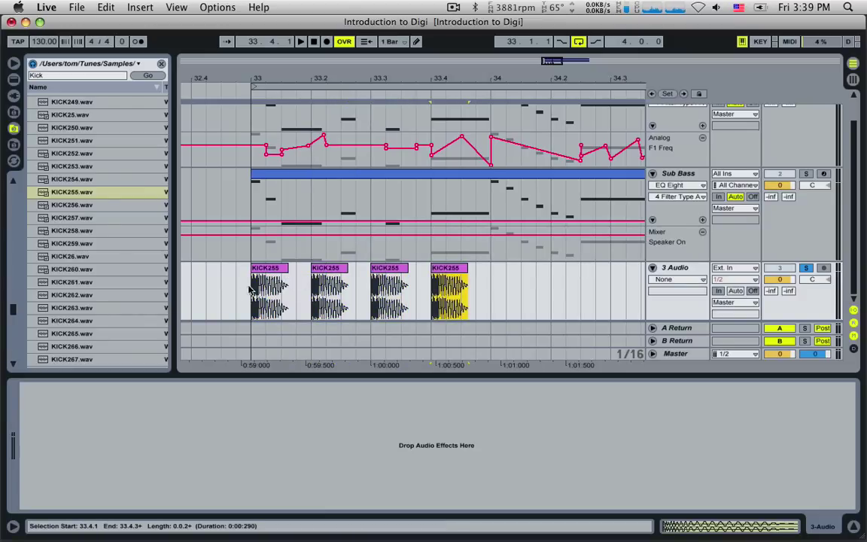
click(251, 292)
key(space)
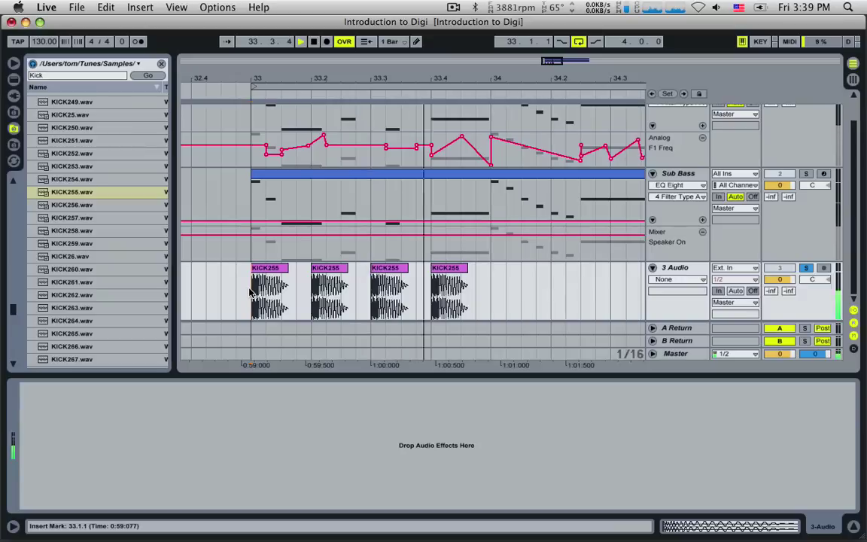
key(space)
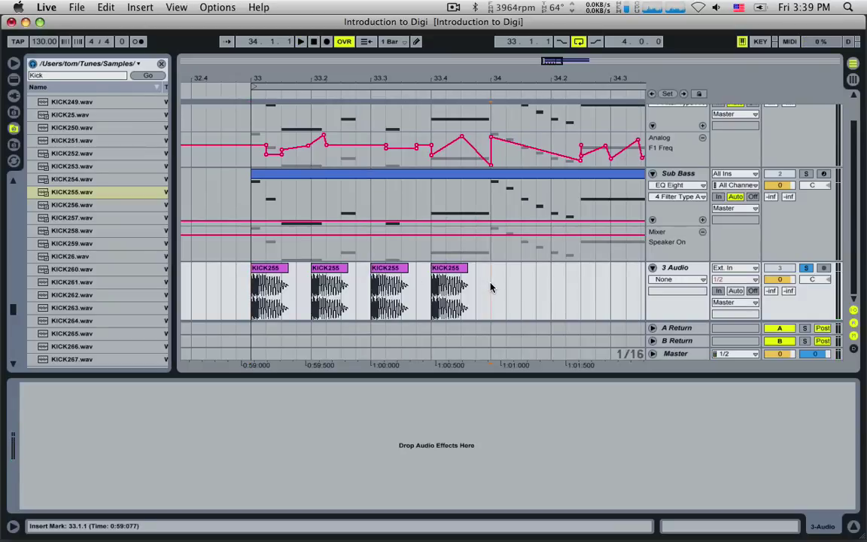
Step: Try shortening the first two KICK255 clips to one sixteenth note each, and undo both trims
drag(492, 287, 468, 286)
click(432, 284)
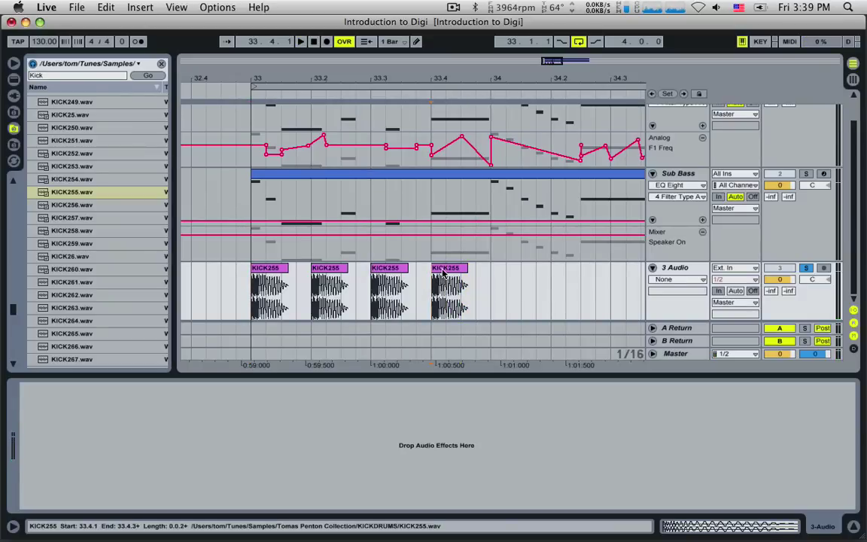
click(444, 273)
click(388, 271)
click(329, 272)
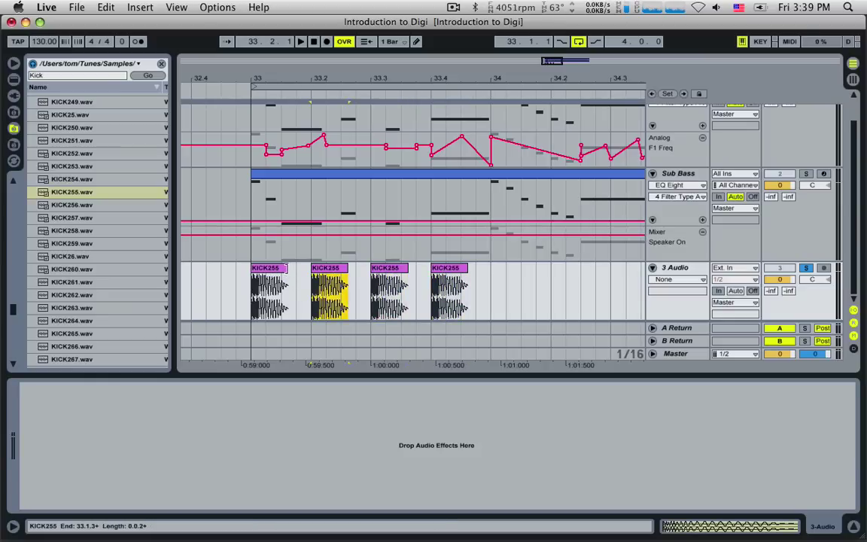
drag(286, 269, 265, 268)
drag(347, 269, 323, 270)
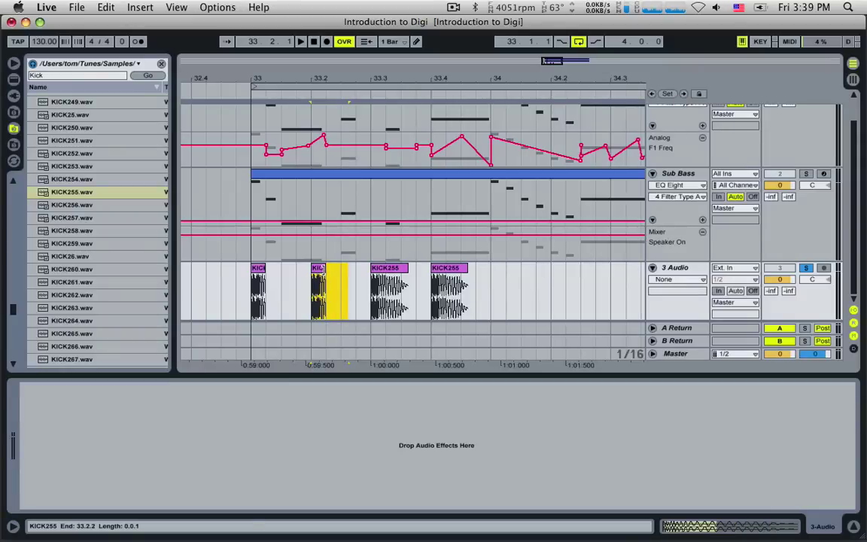
key(super+z)
key(super+z)
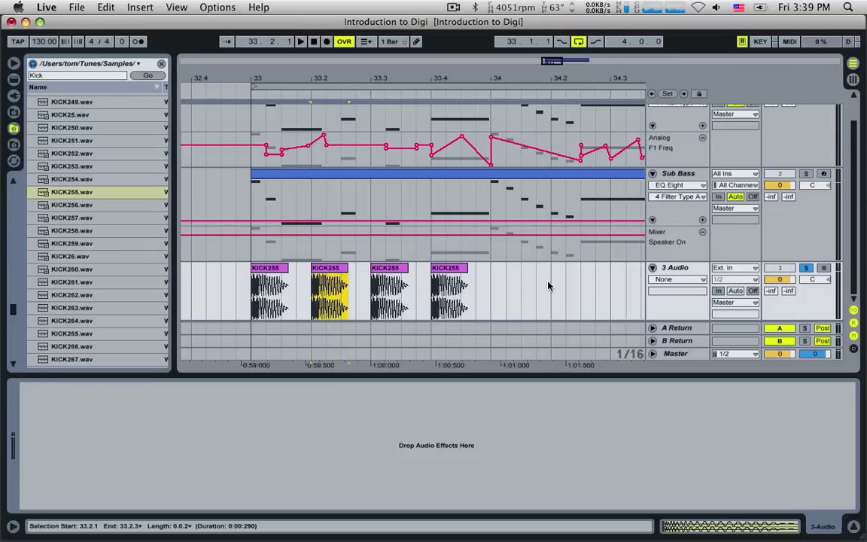
Step: Delete the audio track holding the kick clips and insert a MIDI track below Sub Bass instead
click(681, 272)
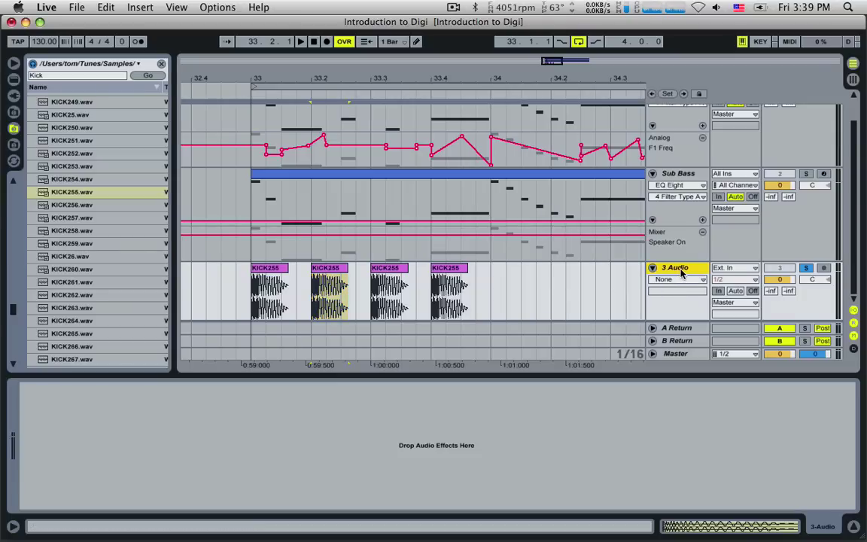
key(Delete)
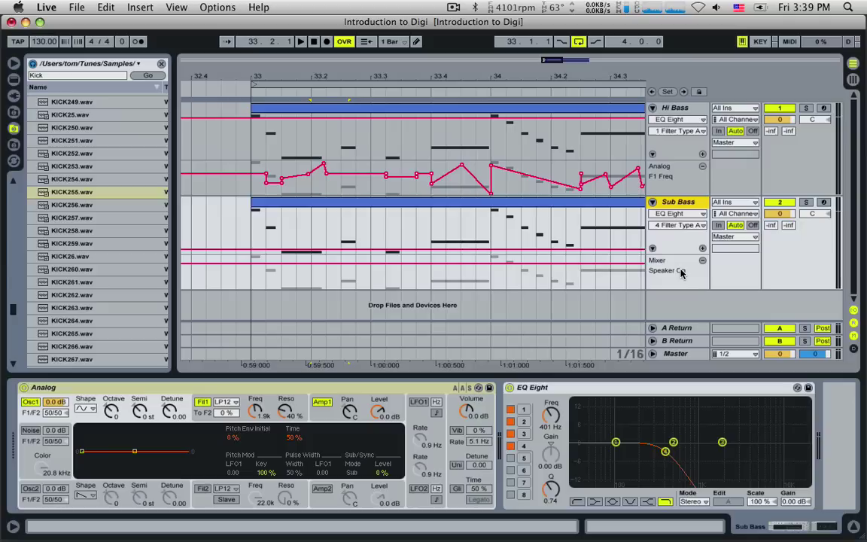
click(152, 14)
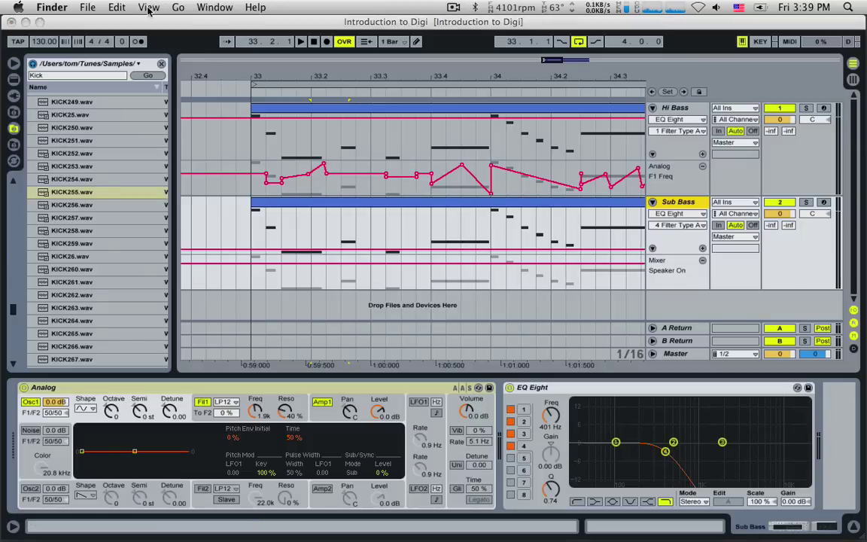
click(203, 23)
click(140, 7)
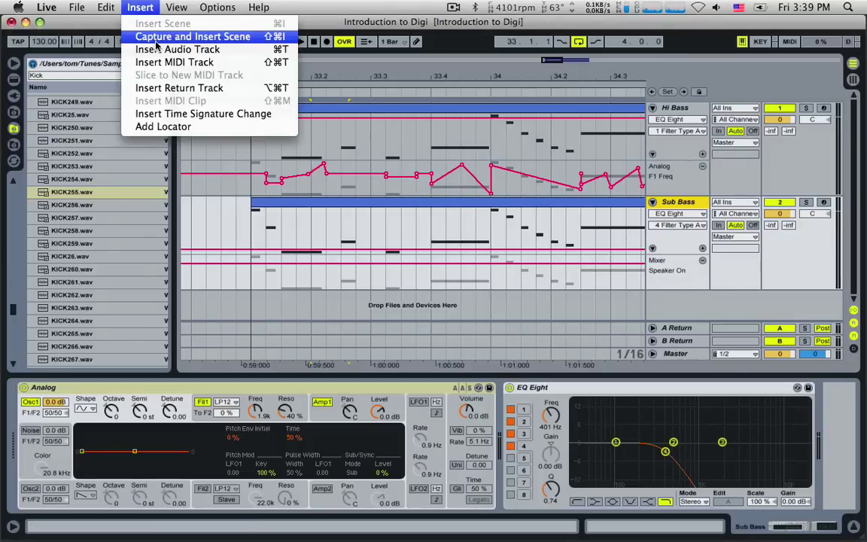
click(151, 62)
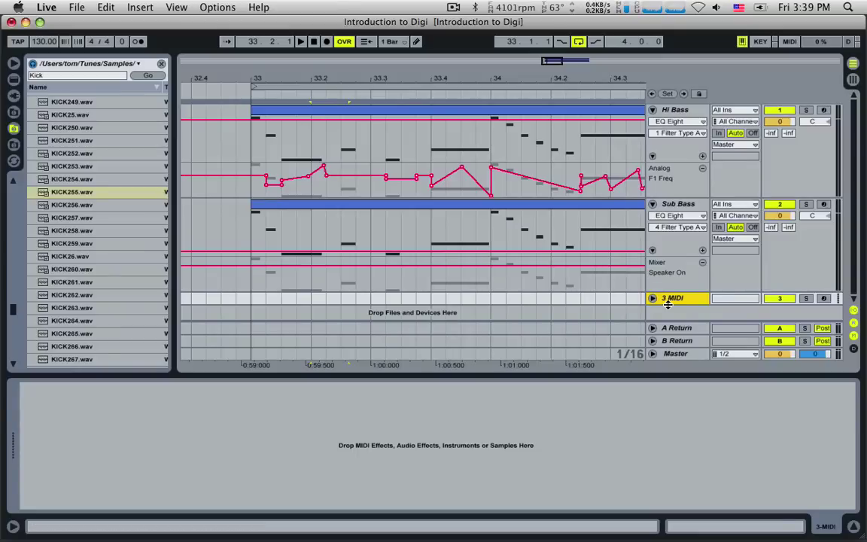
Step: Name the new MIDI track "Kick" and unfold it
text(Kick)
key(Return)
click(653, 299)
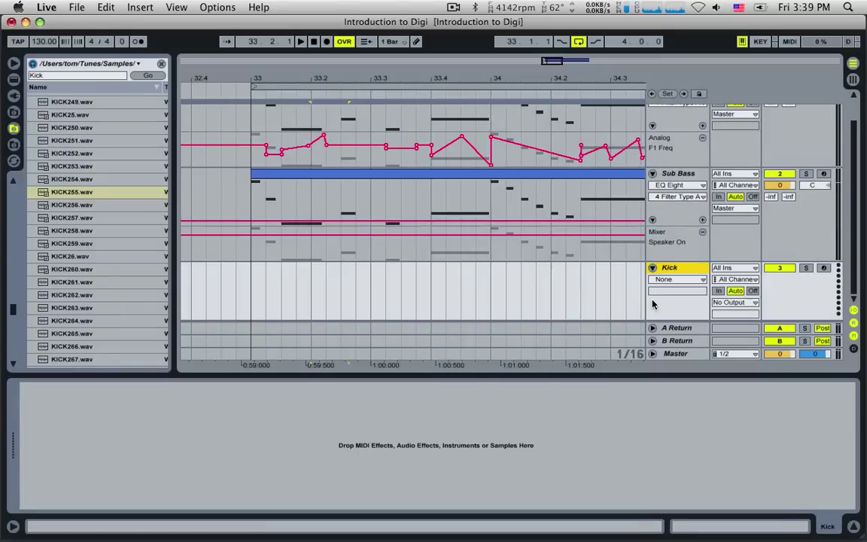
Step: Load the Simpler instrument from the Live devices onto the Kick track
click(13, 79)
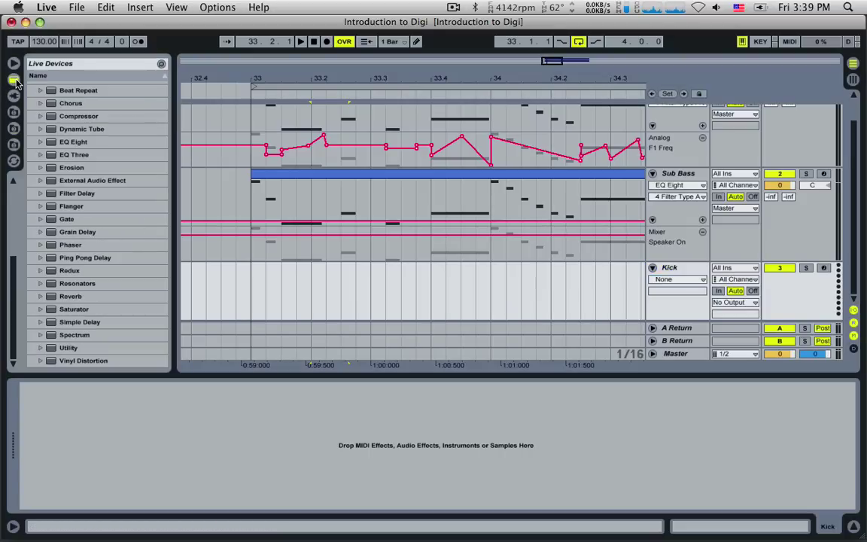
scroll(27, 252, up, 8)
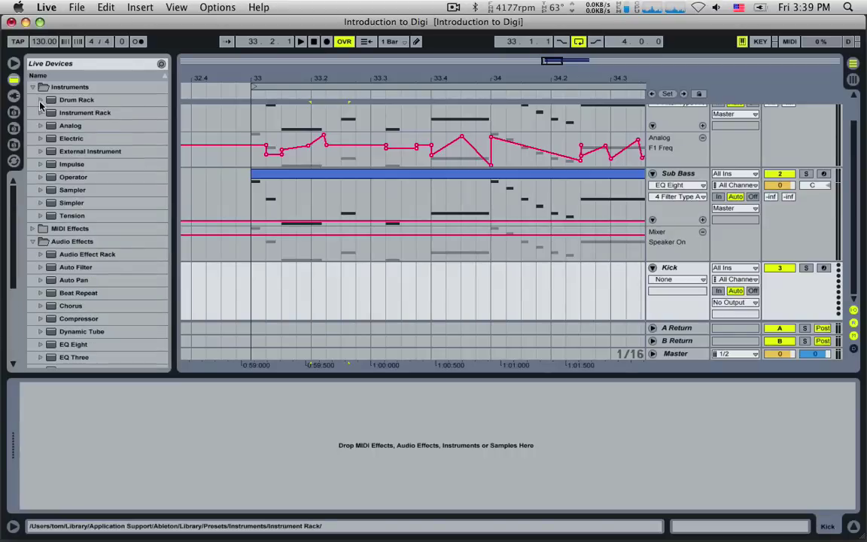
click(54, 87)
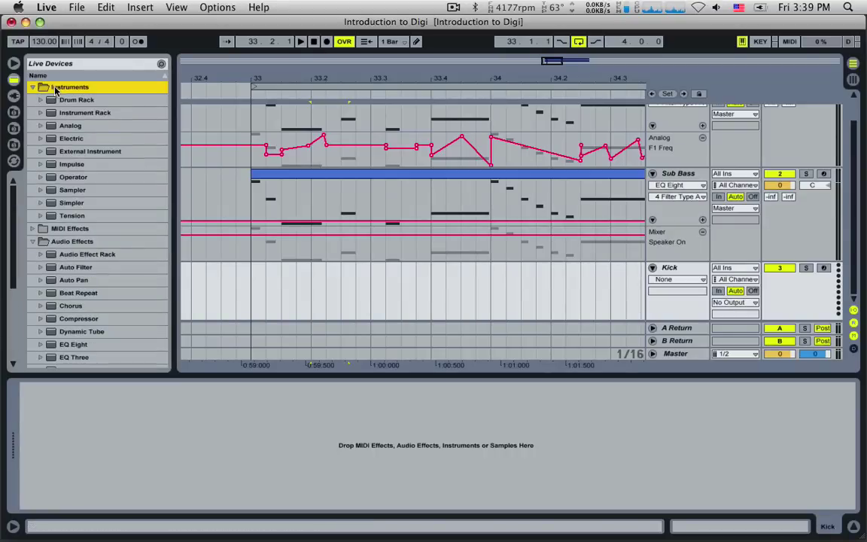
click(75, 128)
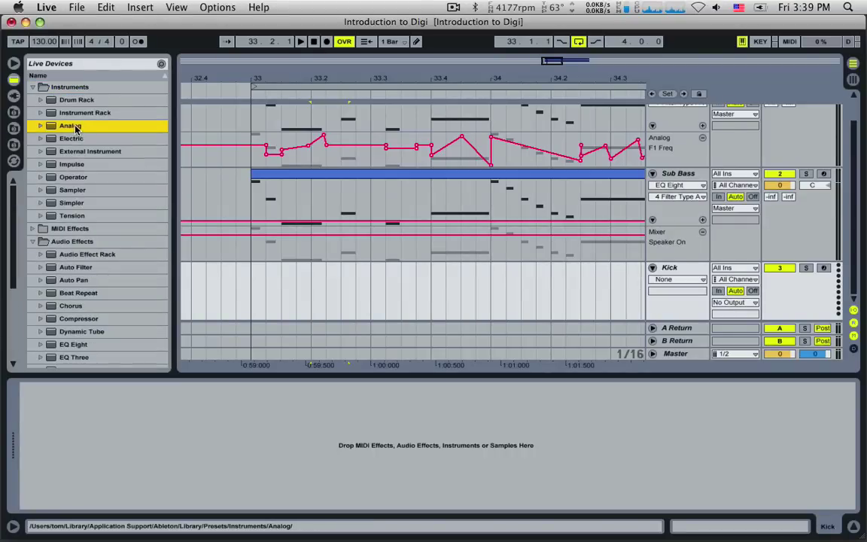
click(65, 204)
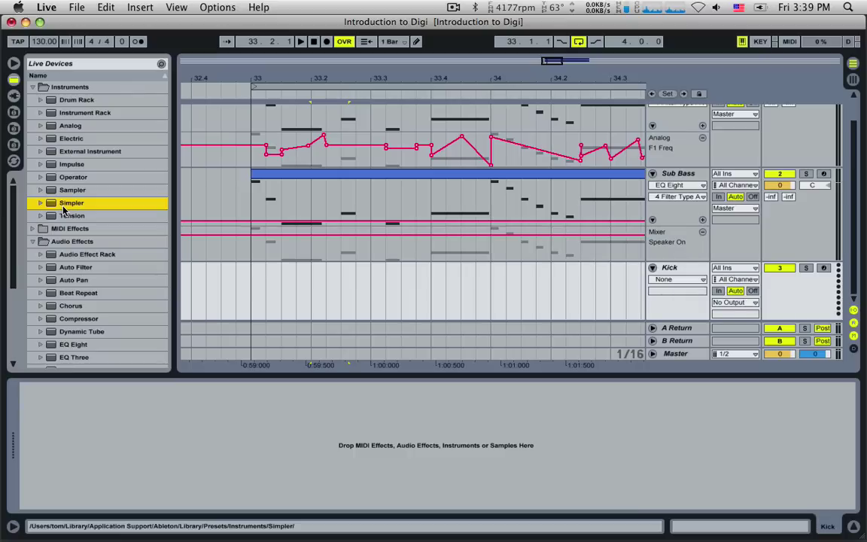
click(67, 192)
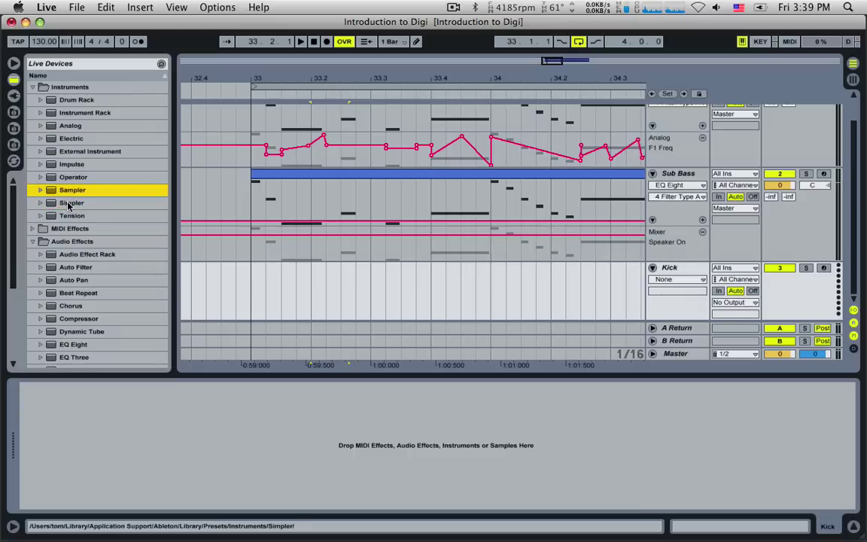
click(69, 204)
click(76, 192)
click(80, 204)
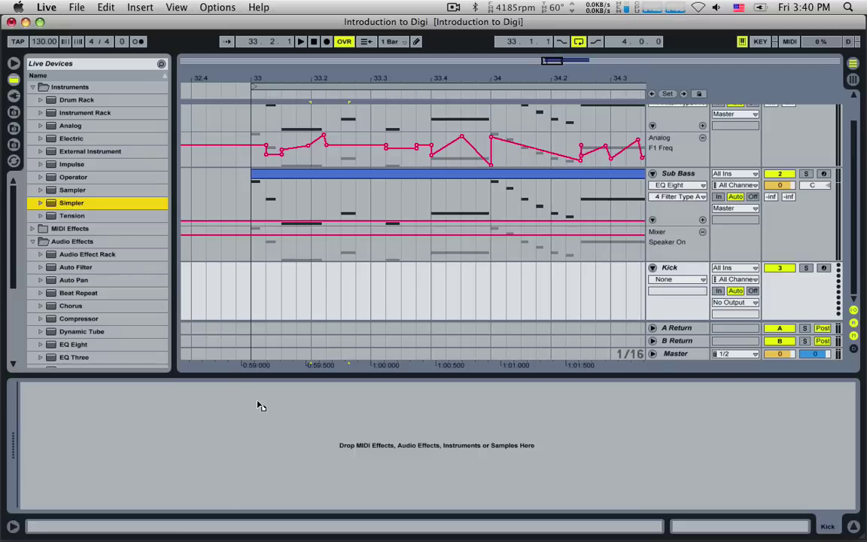
drag(267, 448, 269, 449)
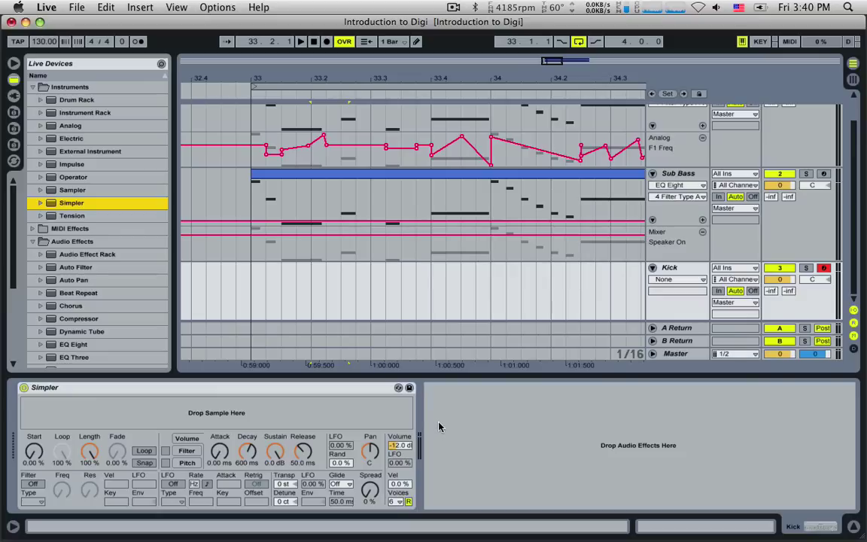
click(356, 397)
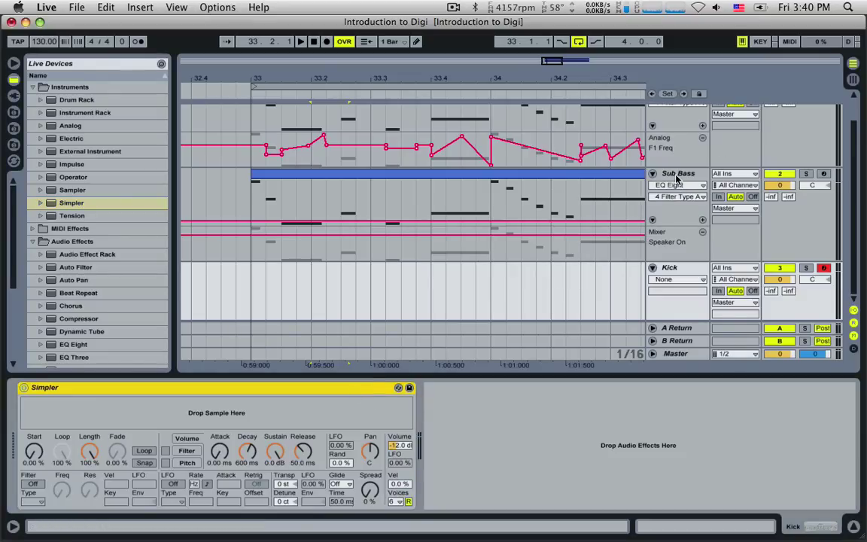
Step: Return to the Kick track's Simpler and load the KICK255.wav sample into it
click(677, 176)
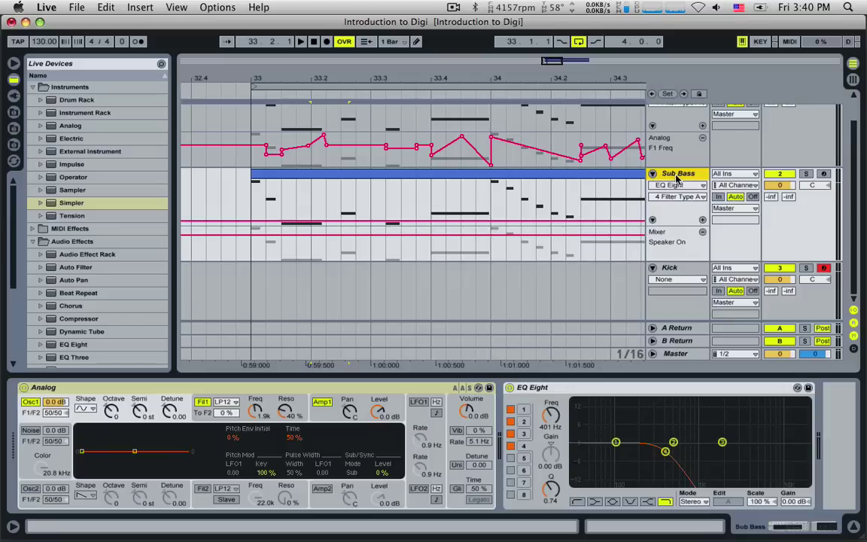
click(682, 267)
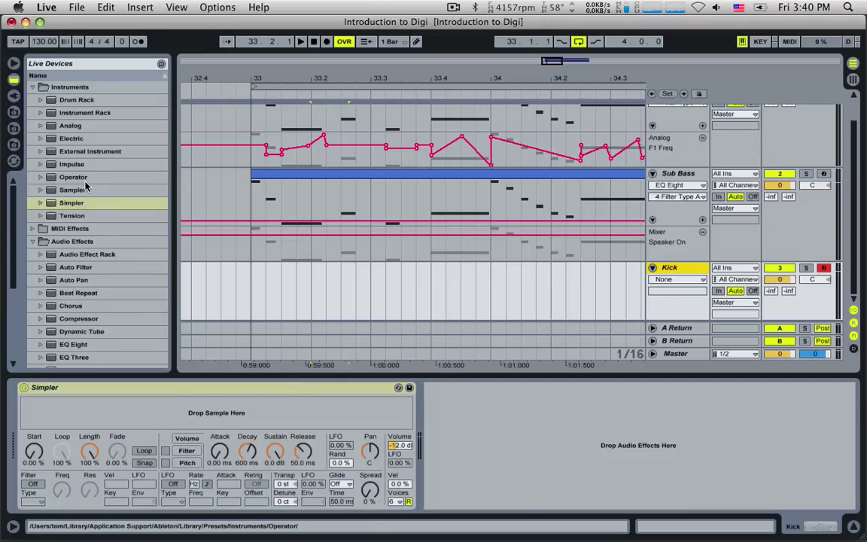
click(14, 130)
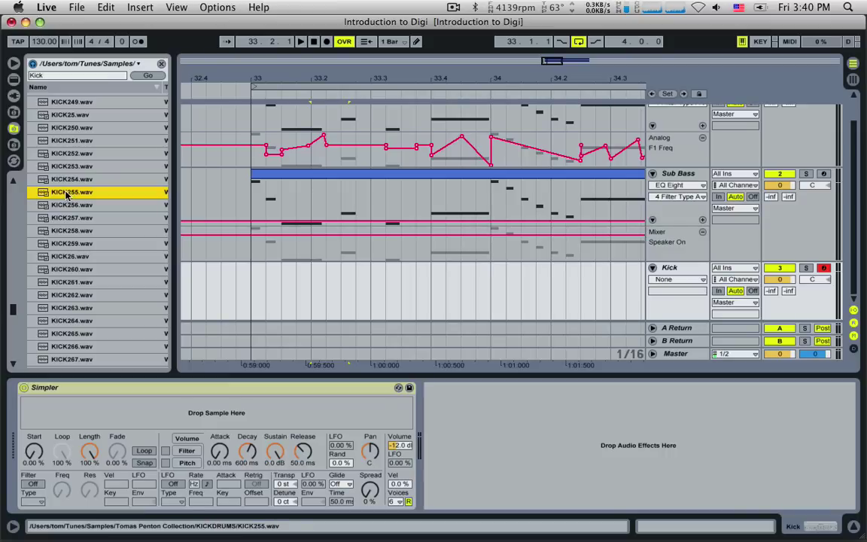
drag(166, 358, 207, 409)
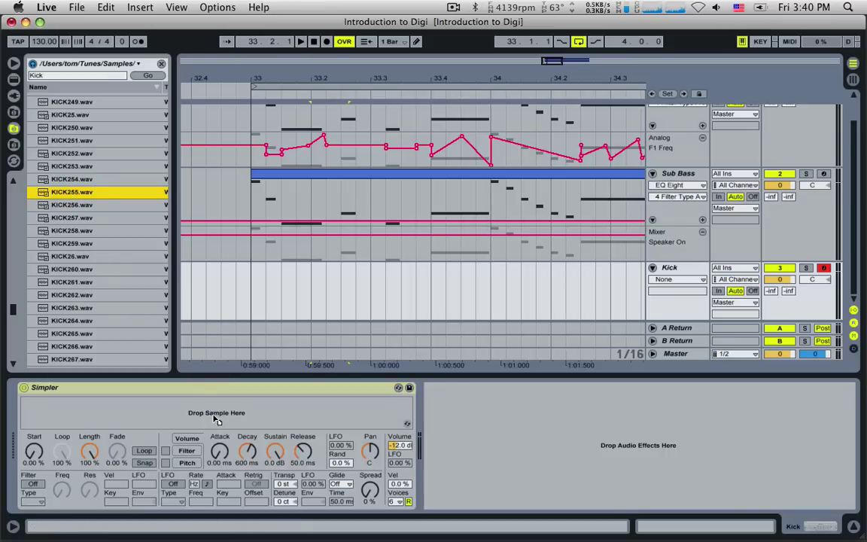
drag(216, 420, 214, 418)
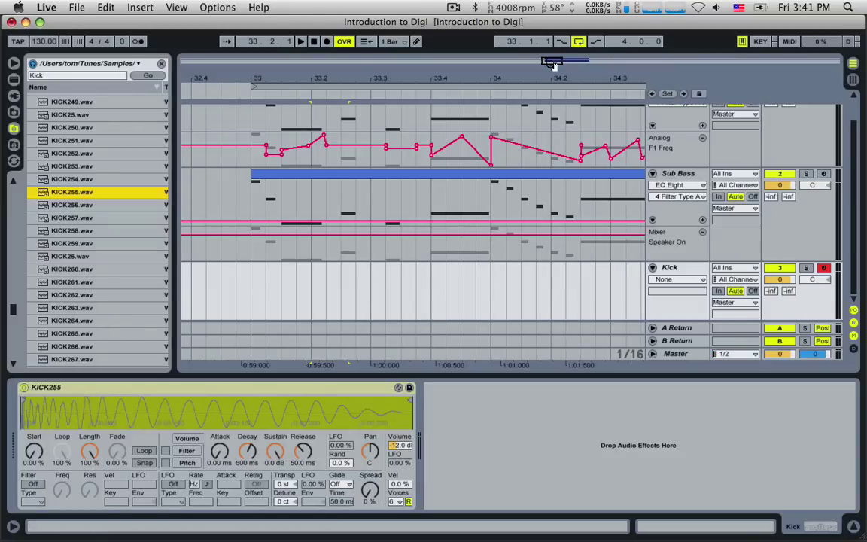
Step: Insert a one-bar MIDI clip on the Kick track from bar 33 to bar 34 and open its notes
drag(553, 62, 549, 28)
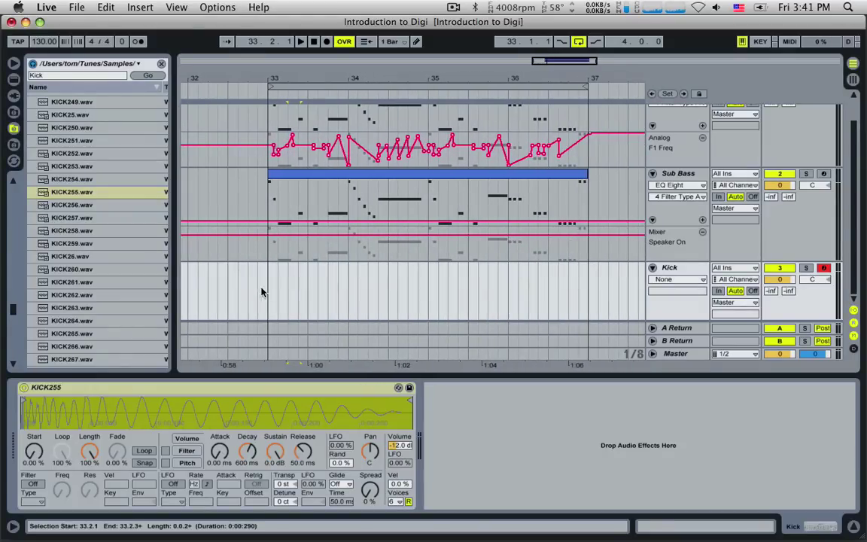
drag(267, 289, 345, 287)
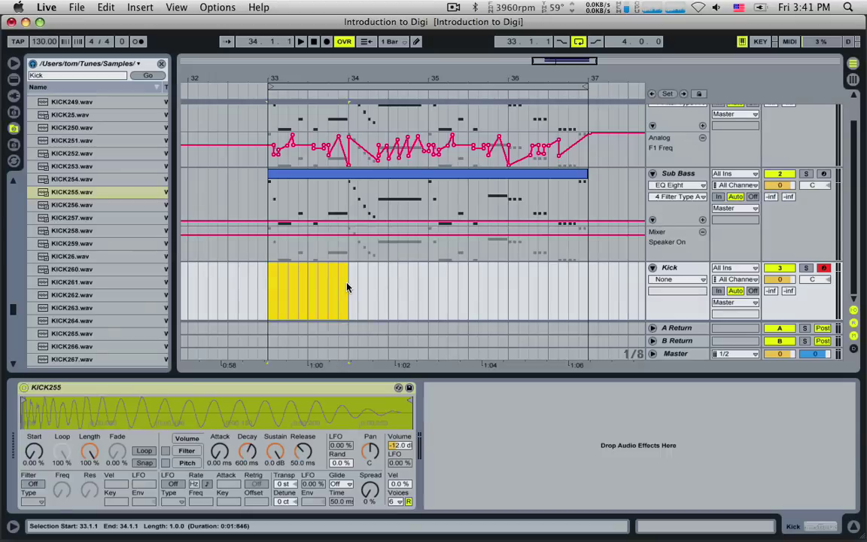
click(141, 8)
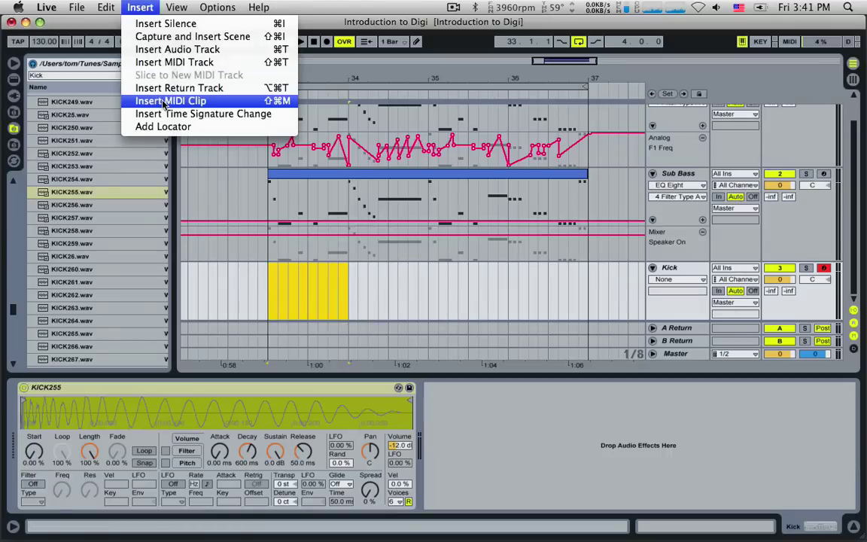
click(171, 101)
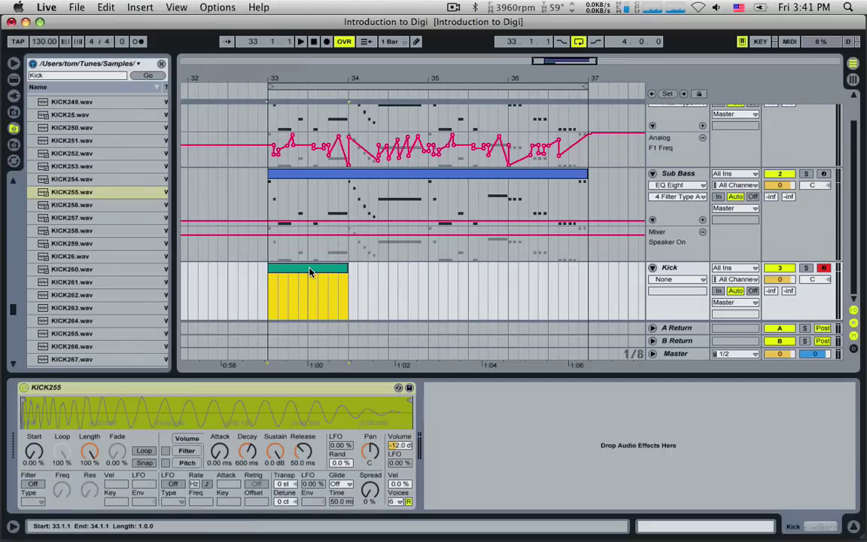
double_click(310, 268)
click(304, 257)
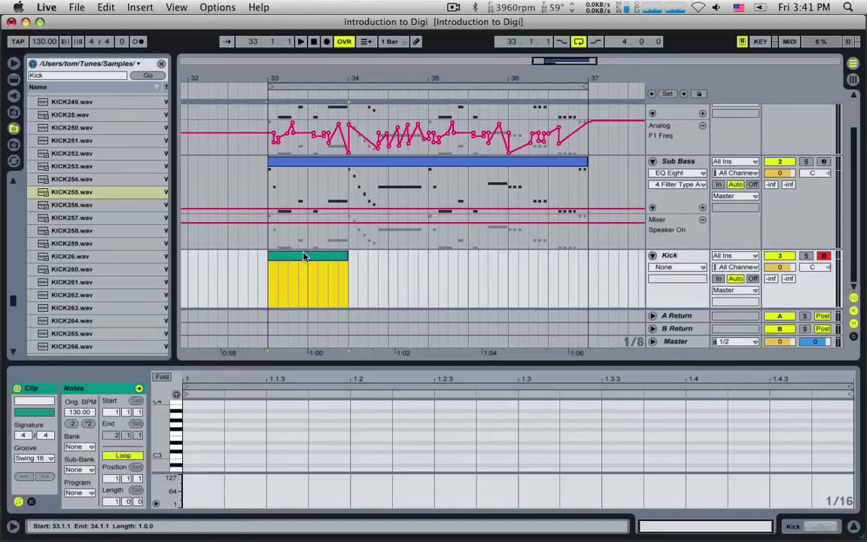
Step: Add four sixteenth-note C3 kicks to the clip, on beats 1, 1.2, 1.3 and 1.4
click(216, 444)
double_click(210, 444)
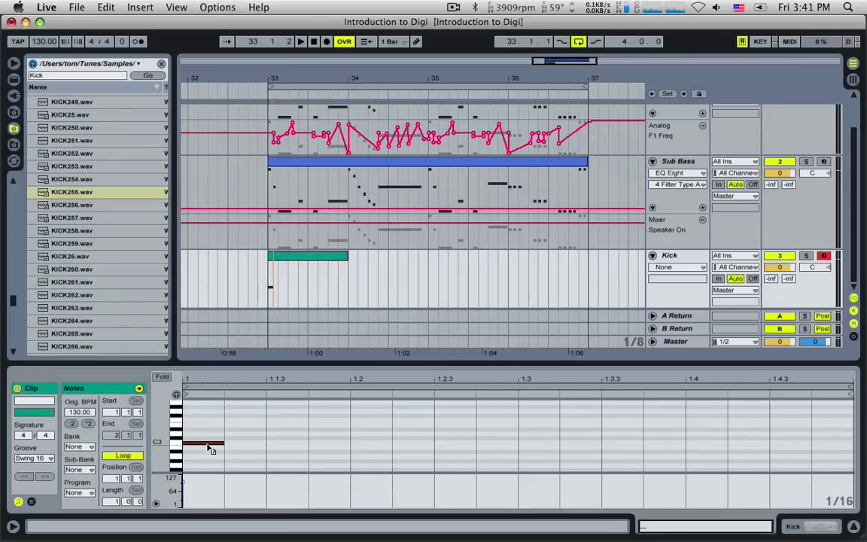
double_click(347, 450)
drag(346, 451, 378, 453)
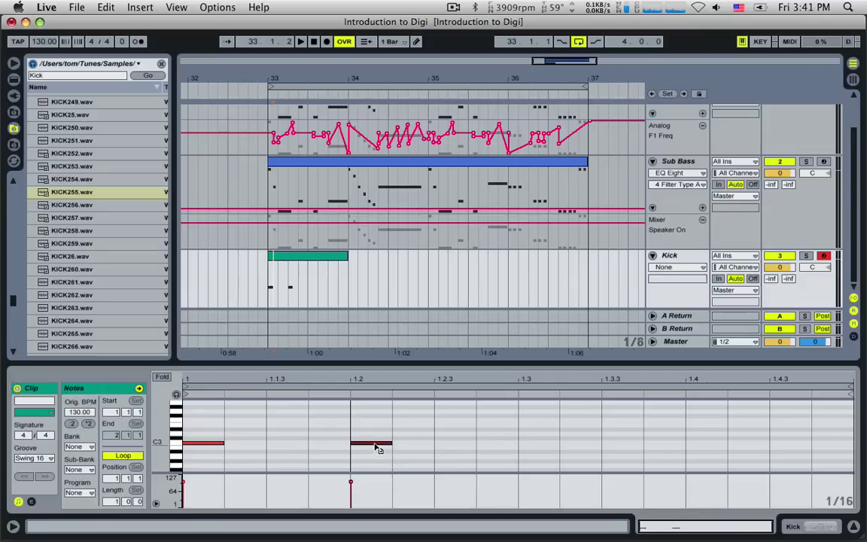
mouse_move(204, 444)
mouse_down()
mouse_move(292, 444)
mouse_move(203, 442)
mouse_up()
double_click(524, 451)
double_click(699, 447)
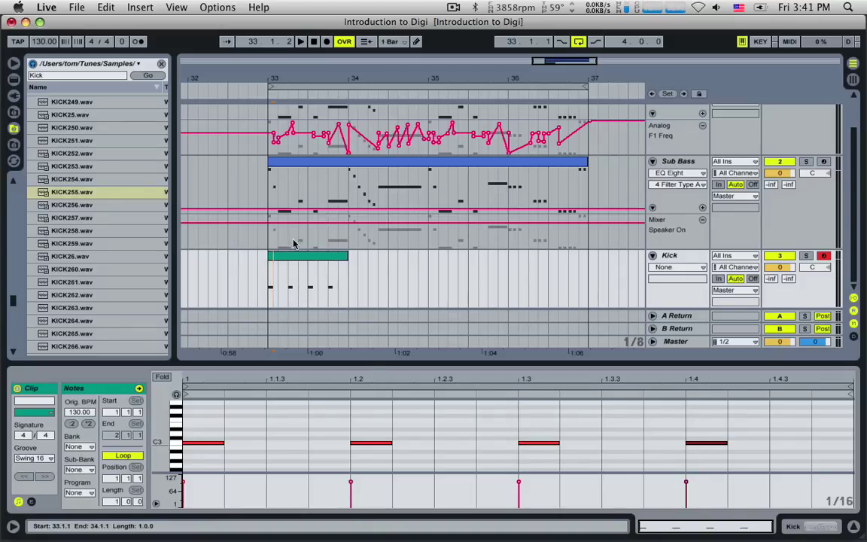
Step: Extend the looped kick clip to bar 37, then solo the Kick track and play it from bar 33
drag(347, 263, 583, 262)
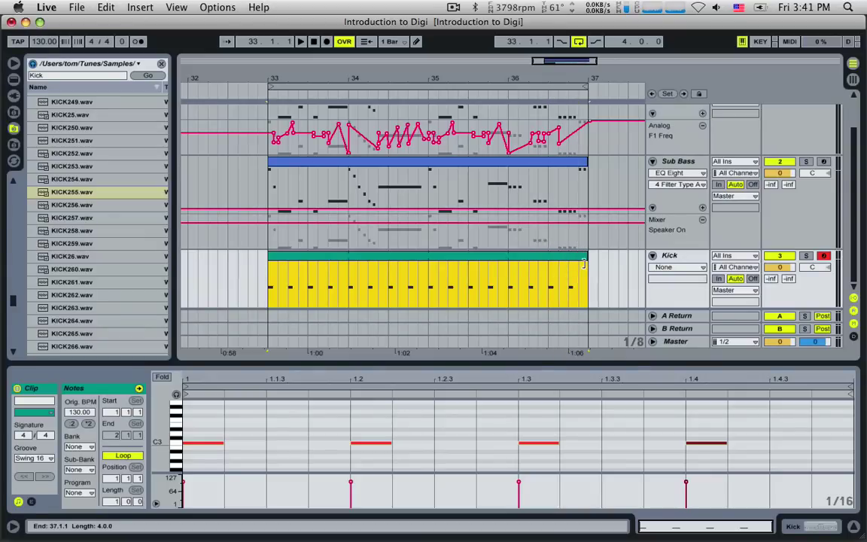
click(264, 280)
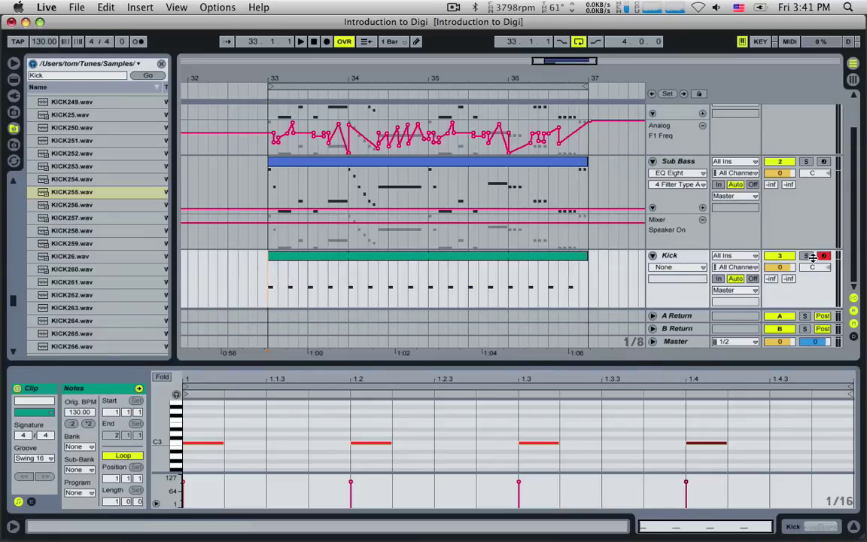
key(space)
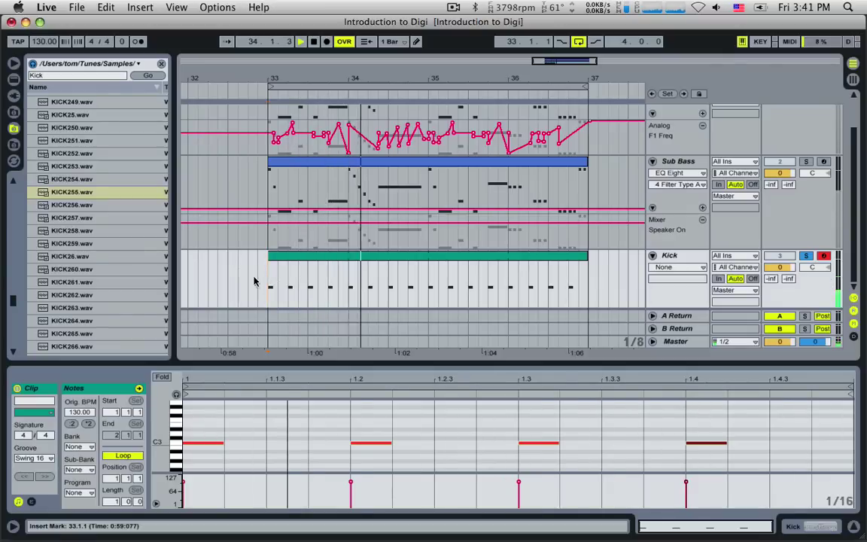
click(670, 255)
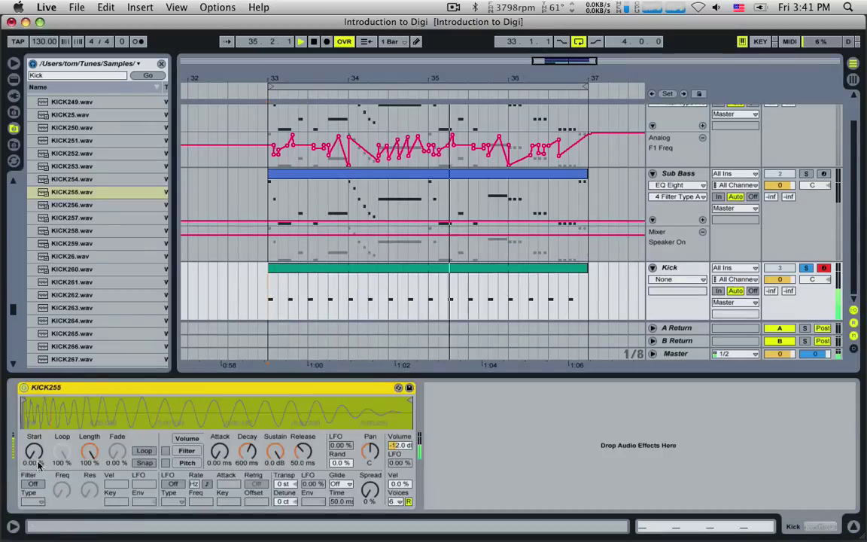
Step: Lengthen all four C3 notes in the kick clip together to slightly less than an eighth note
click(337, 275)
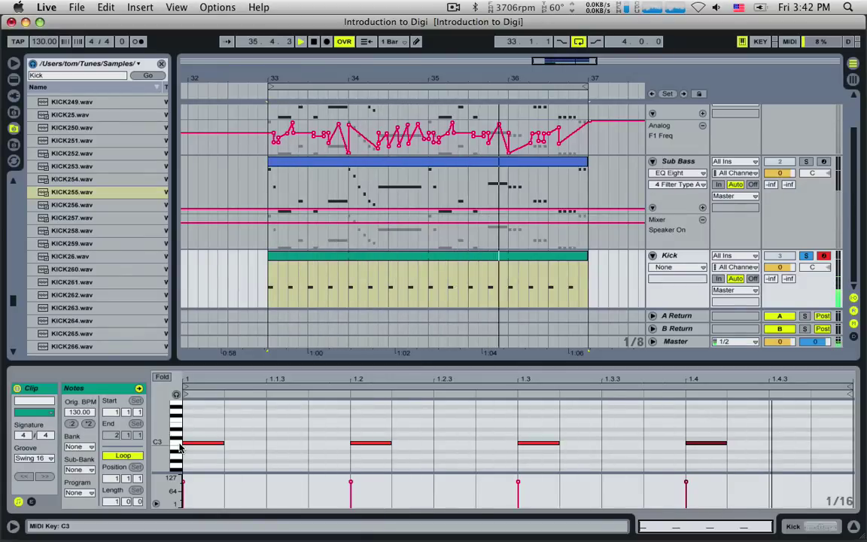
drag(209, 426, 706, 475)
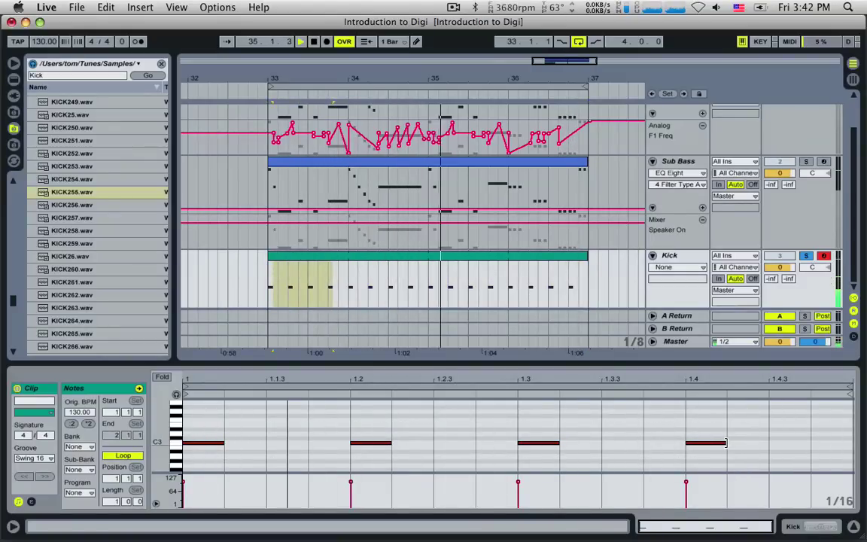
drag(727, 442, 181, 450)
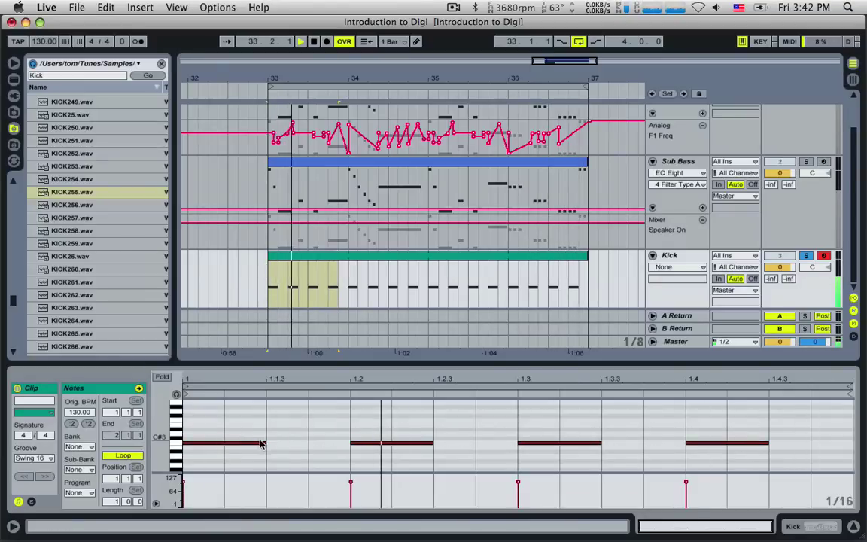
mouse_move(263, 443)
mouse_down()
mouse_move(299, 443)
mouse_move(292, 450)
mouse_move(184, 444)
mouse_move(253, 440)
mouse_up()
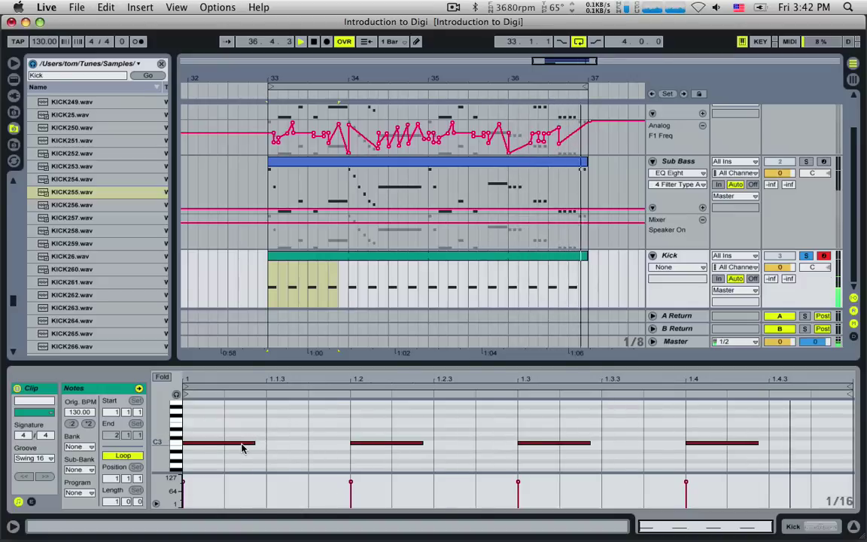
drag(244, 446, 246, 426)
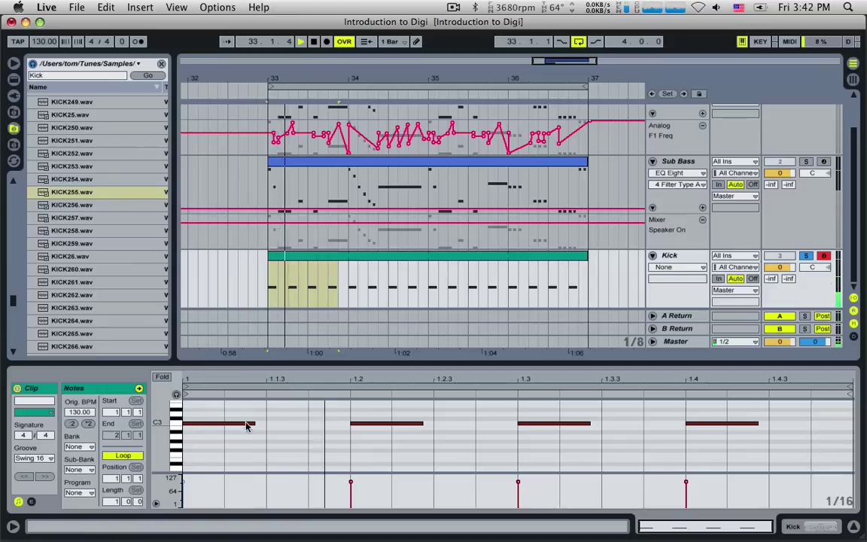
Step: Show the Kick track's Simpler, fold and unfold the device, and set its sample Start to 12.7 %
click(685, 257)
double_click(685, 259)
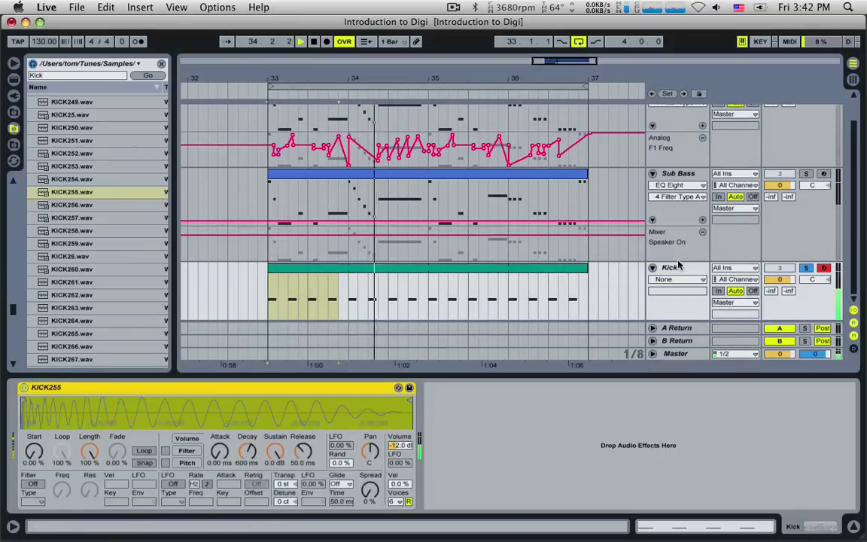
double_click(290, 387)
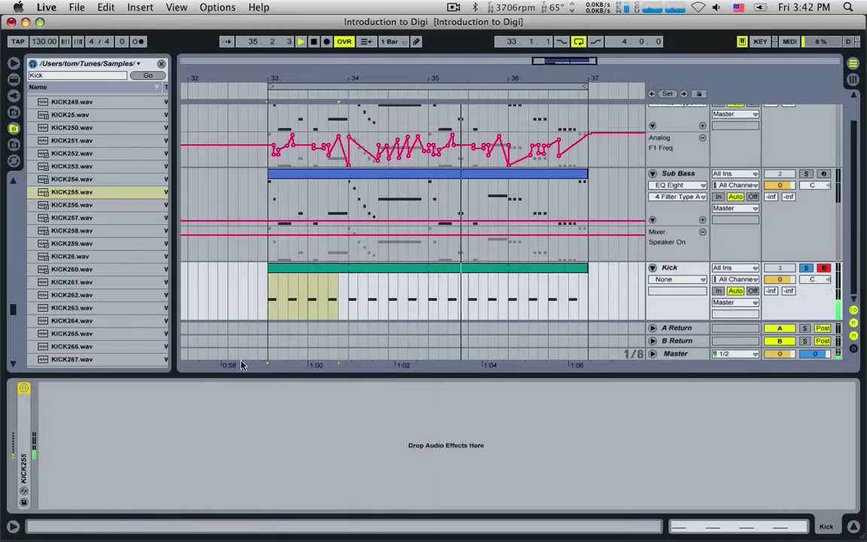
double_click(25, 446)
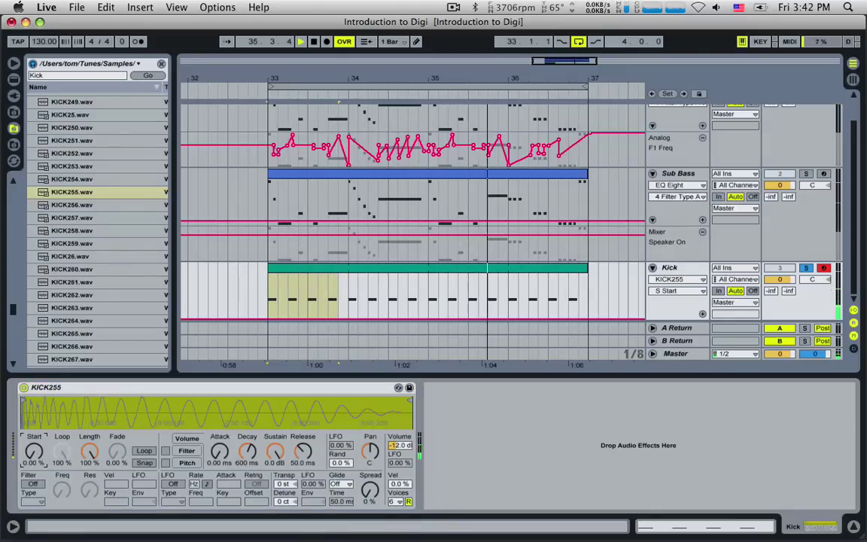
drag(34, 452, 34, 435)
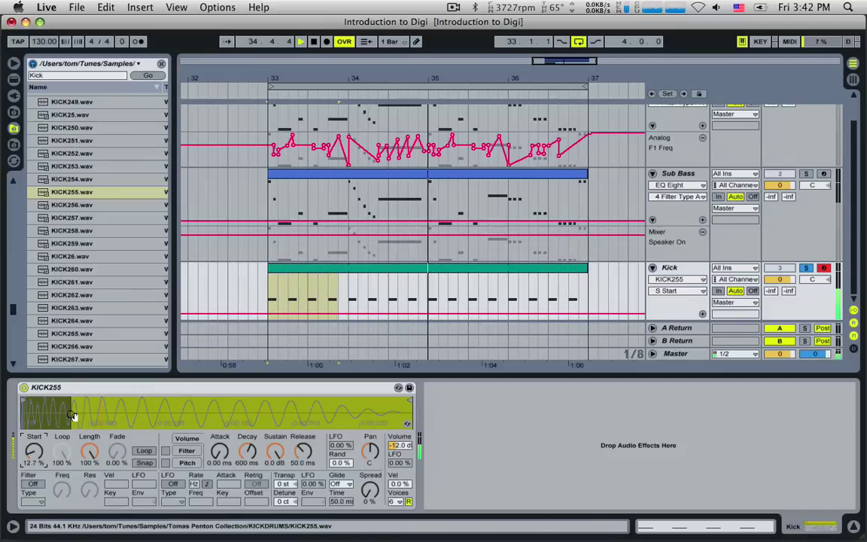
Step: Try a 45.2 % sample Start and a shorter Length on the kick, and set Start to 0 % and Length to 100 %
drag(34, 452, 33, 417)
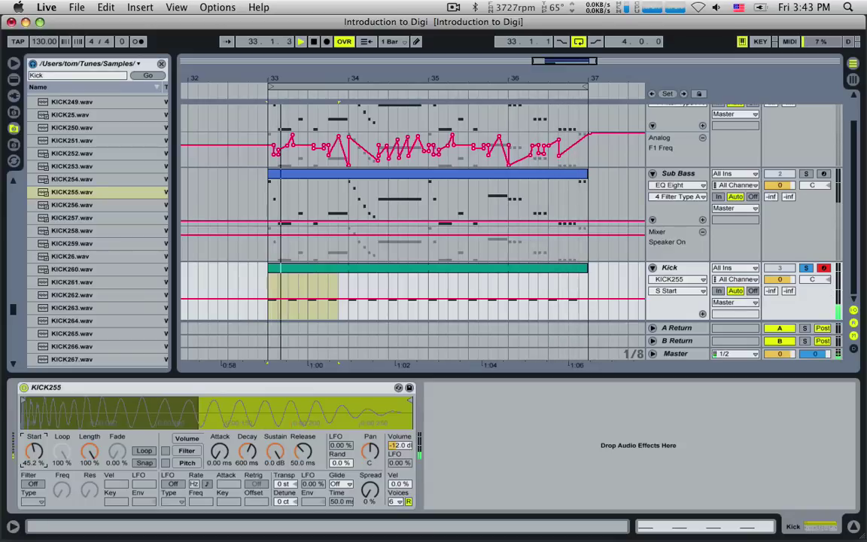
drag(199, 413, 33, 455)
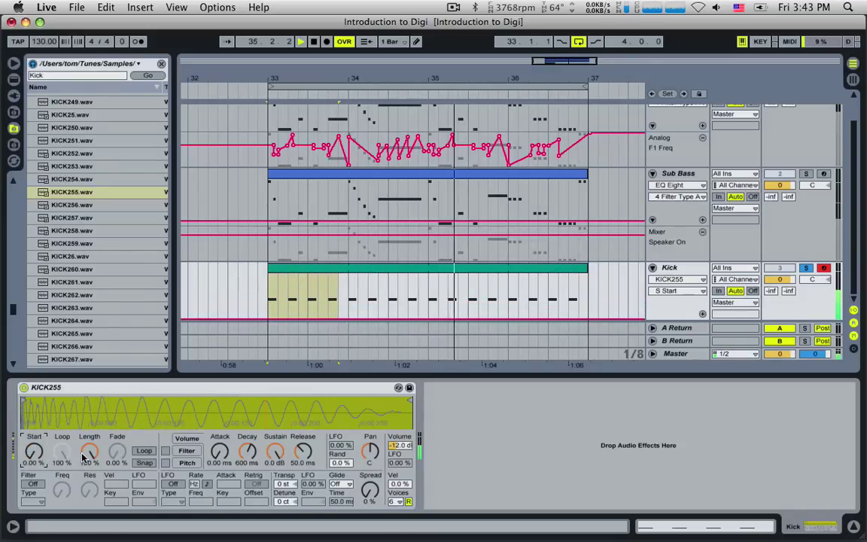
drag(89, 452, 89, 491)
drag(89, 450, 88, 429)
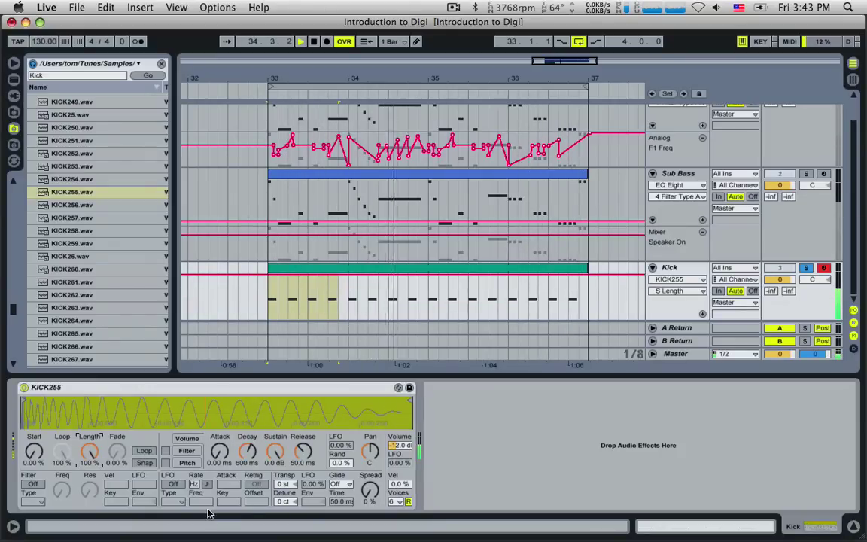
Step: Try the kick Simpler's Transpose and Pan controls, keep them at 0 st and centre, and dismiss the mail notification
click(290, 486)
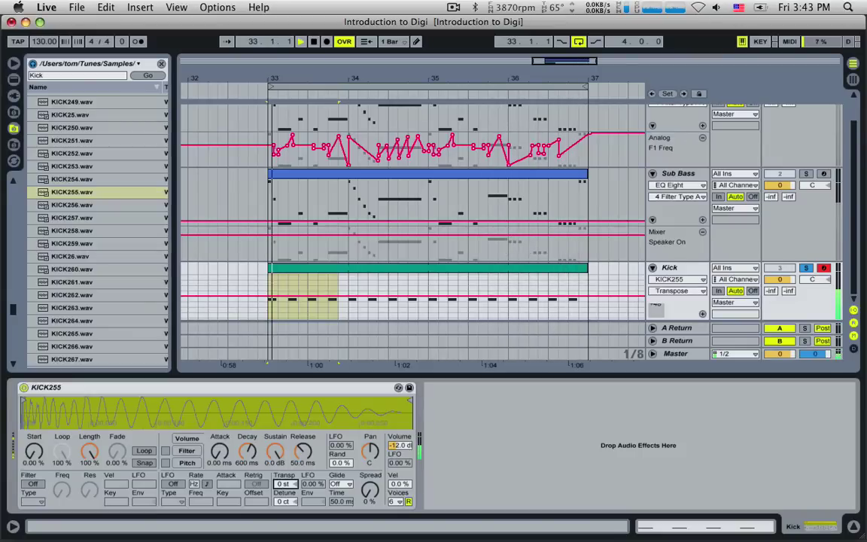
mouse_move(283, 487)
mouse_down()
mouse_move(285, 429)
mouse_move(285, 487)
mouse_move(285, 475)
mouse_up()
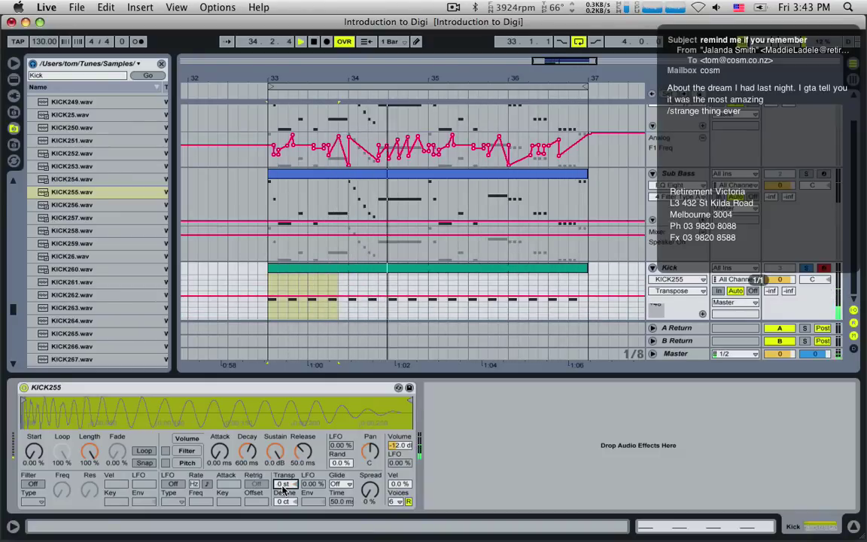
mouse_move(681, 263)
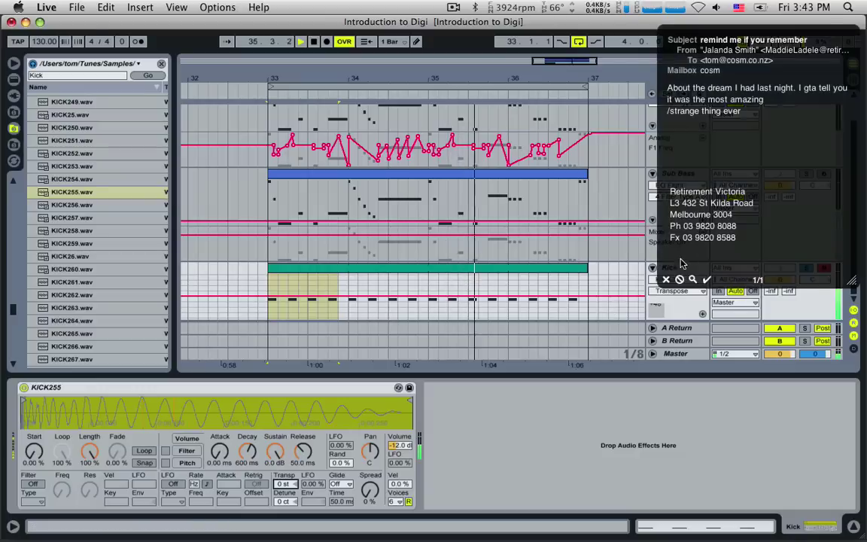
click(668, 282)
drag(372, 450, 373, 450)
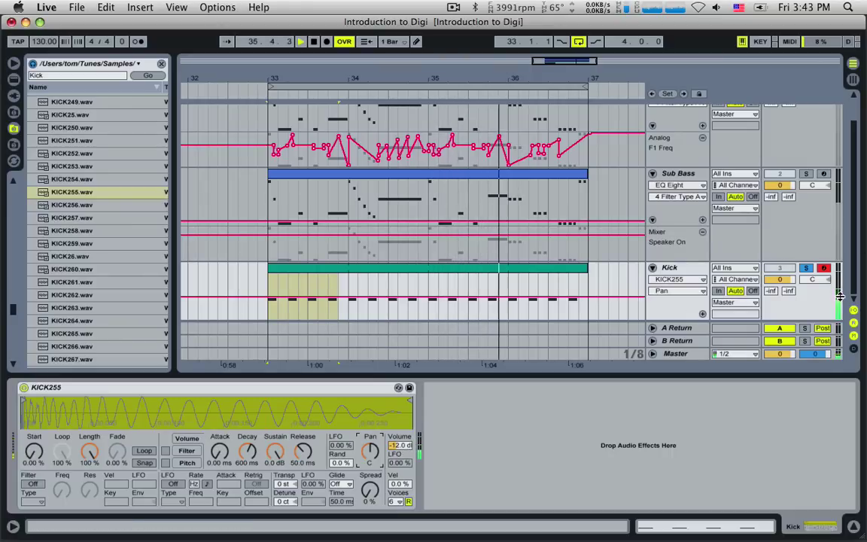
Step: Set the Kick Simpler's volume to -3.94 dB and unsolo the Kick track to play it together with both basses
key(space)
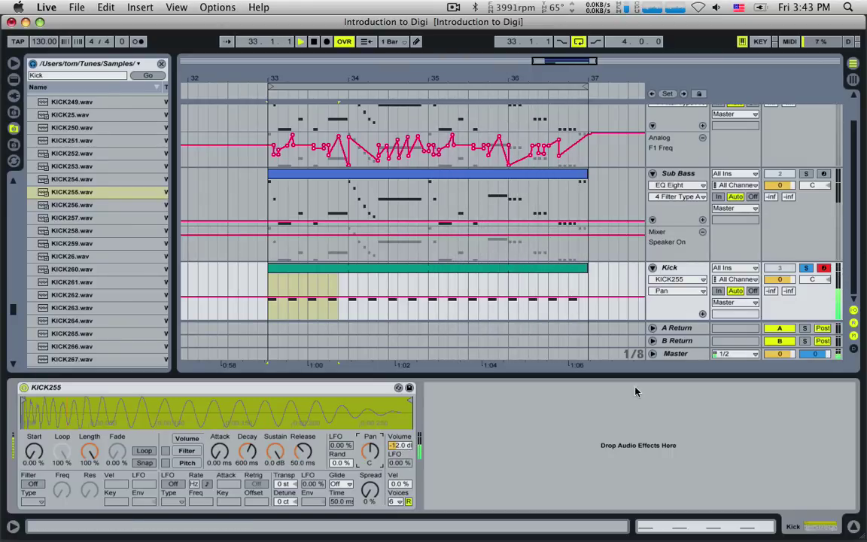
drag(400, 445, 399, 439)
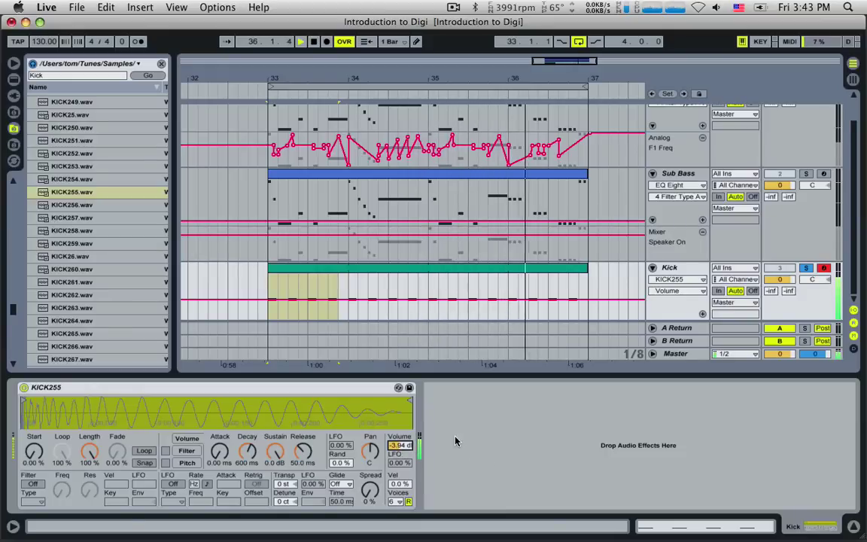
click(569, 269)
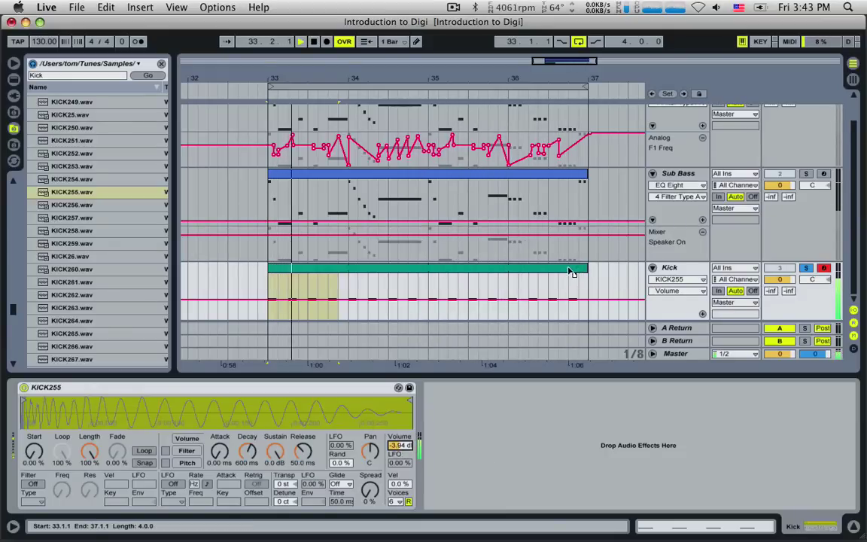
scroll(625, 269, up, 2)
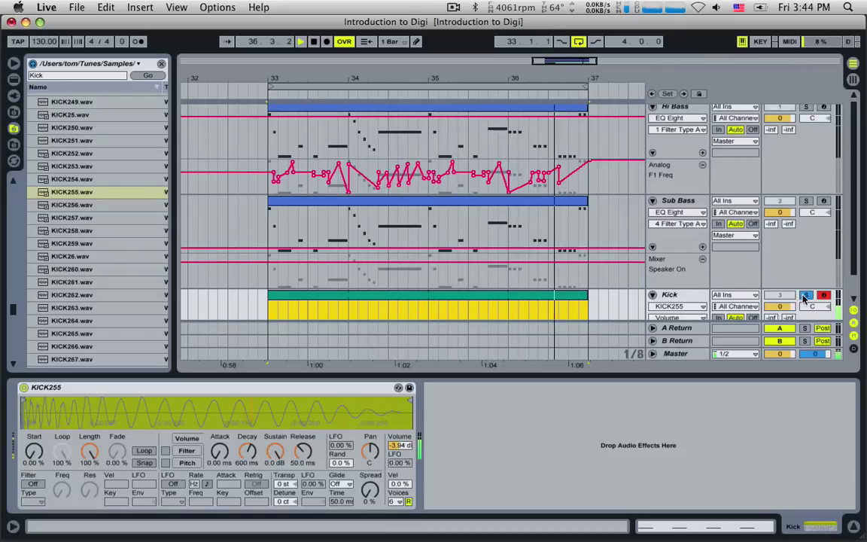
click(805, 296)
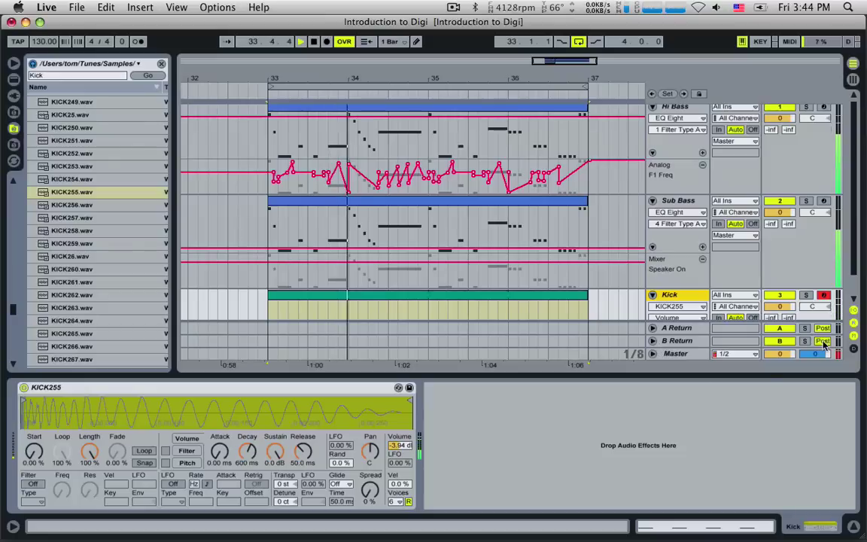
Step: Unfold the Master track and select it to show its device chain
drag(680, 347, 680, 336)
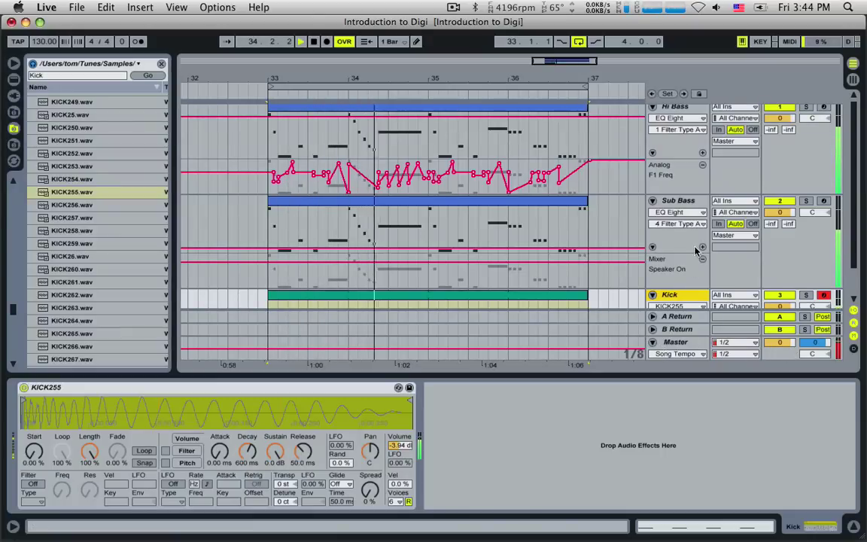
scroll(697, 250, up, 1)
scroll(715, 225, down, 3)
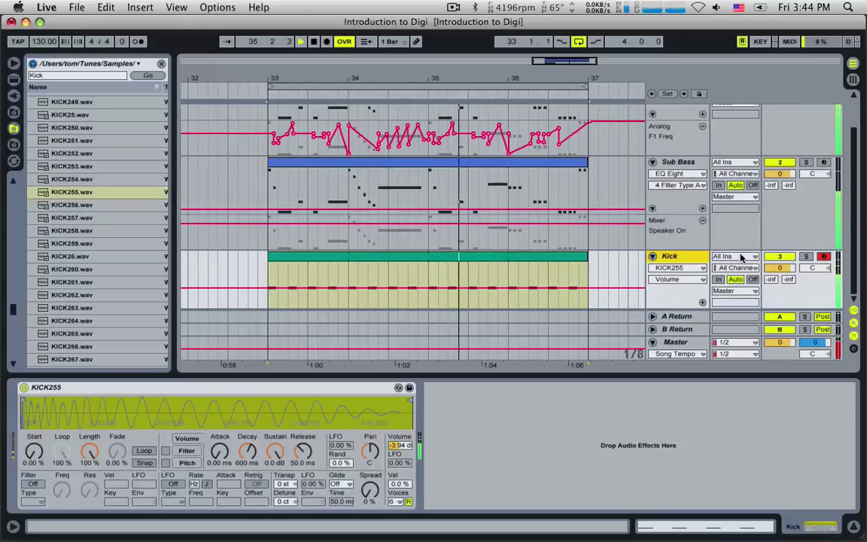
scroll(790, 175, up, 3)
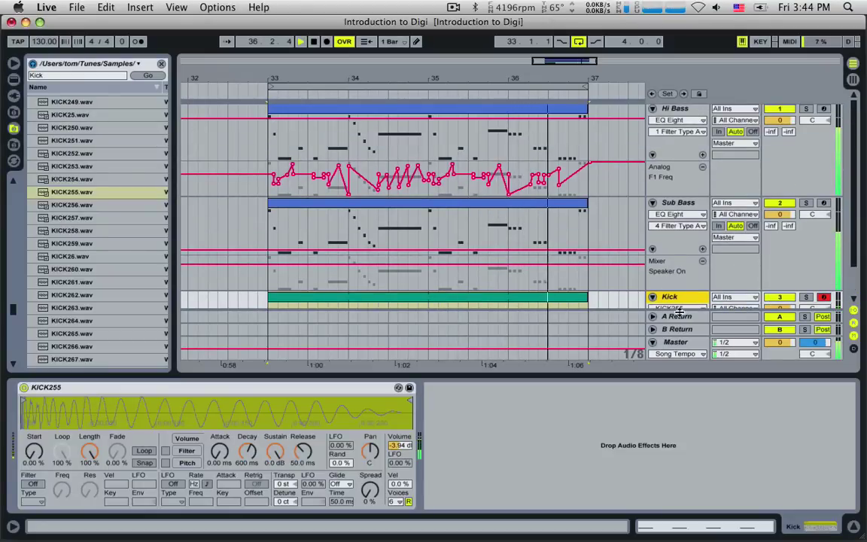
click(673, 343)
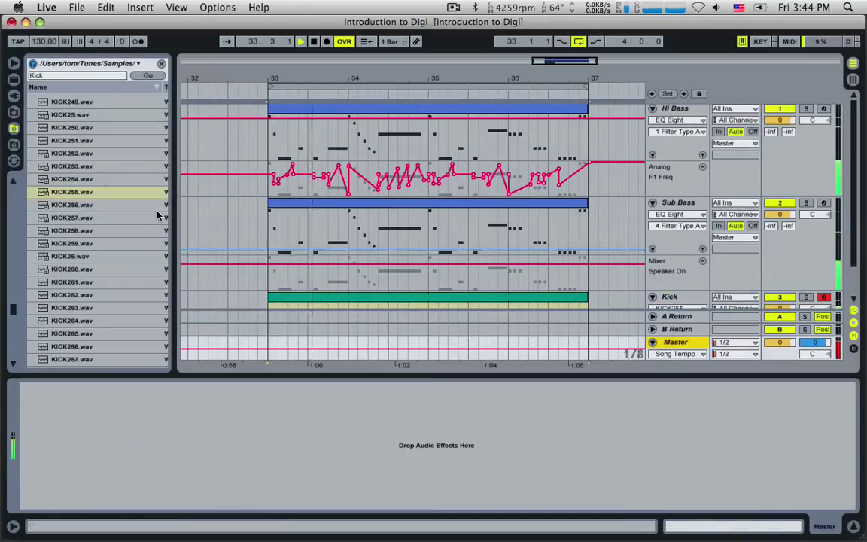
Step: Browse Live's audio effects and expand the Compressor presets and their Compressor II folder
click(14, 78)
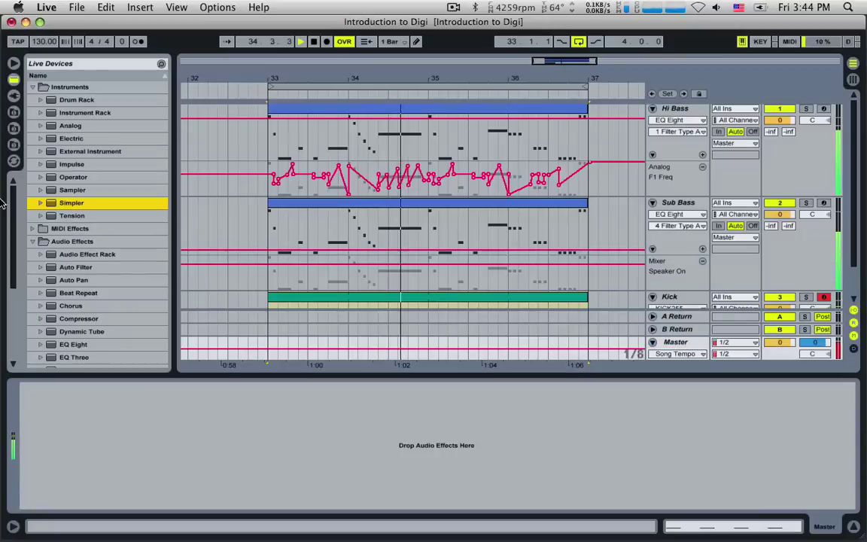
scroll(44, 301, down, 2)
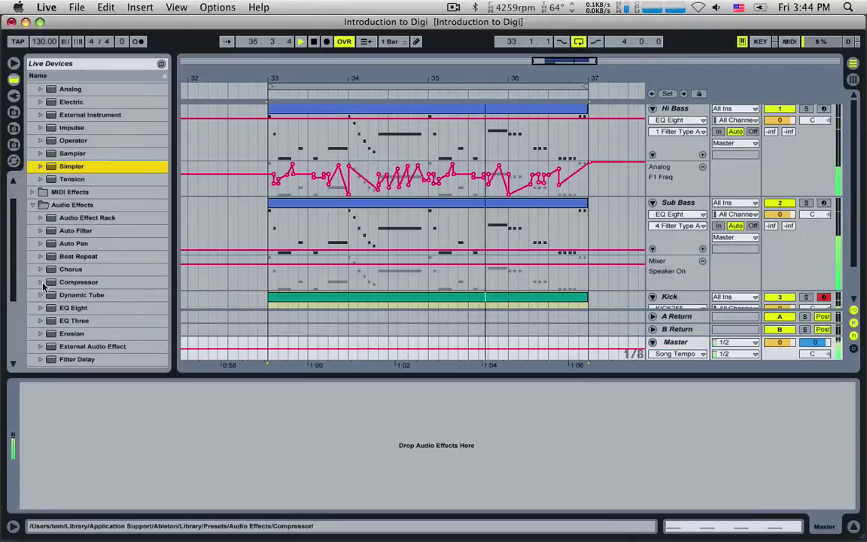
click(41, 283)
scroll(45, 283, down, 2)
click(64, 258)
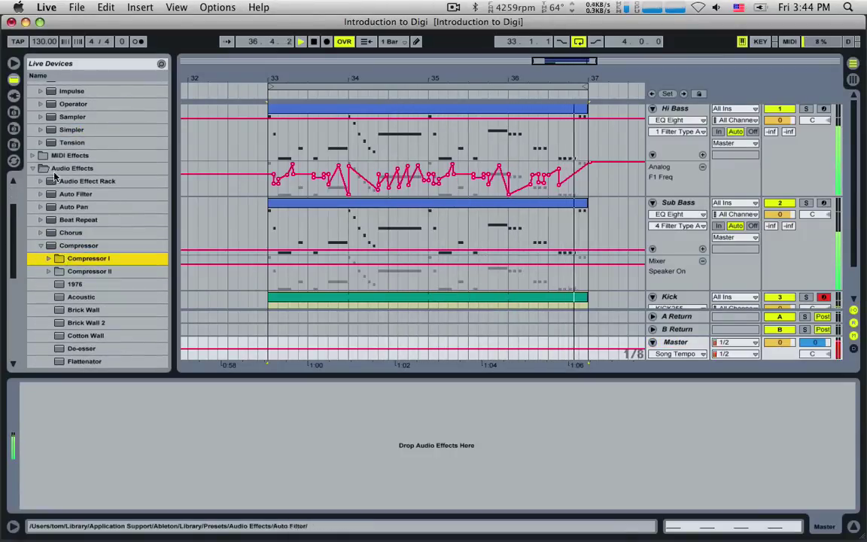
click(55, 169)
click(59, 258)
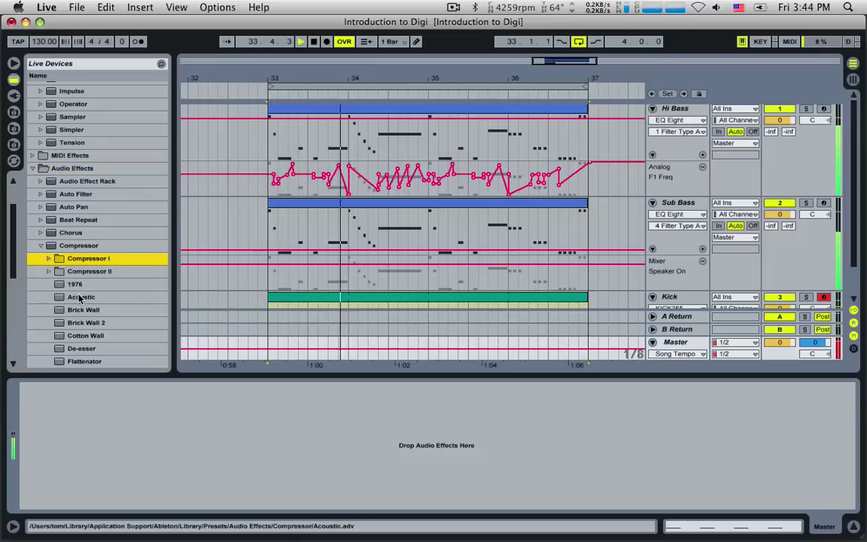
scroll(79, 299, down, 3)
click(89, 223)
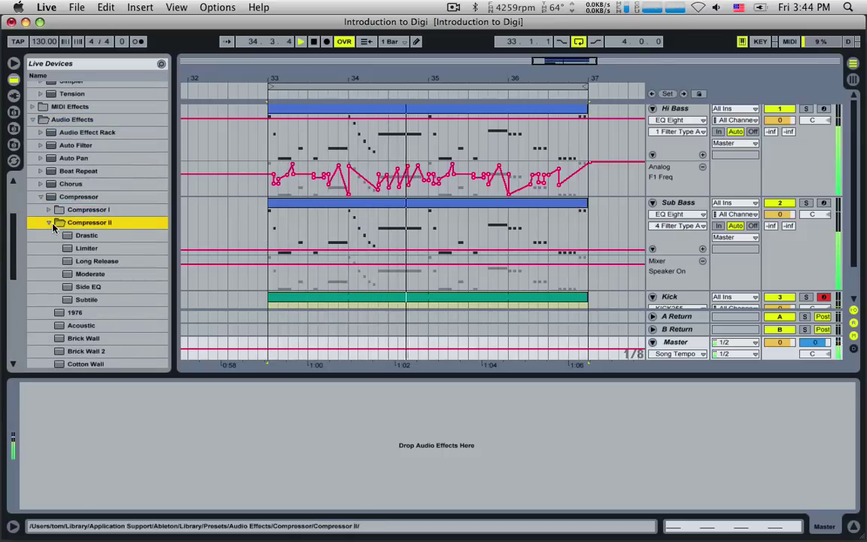
Step: Look through the Compressor II presets and add the Limiter preset to the Master track
click(91, 236)
click(88, 248)
click(91, 261)
click(89, 274)
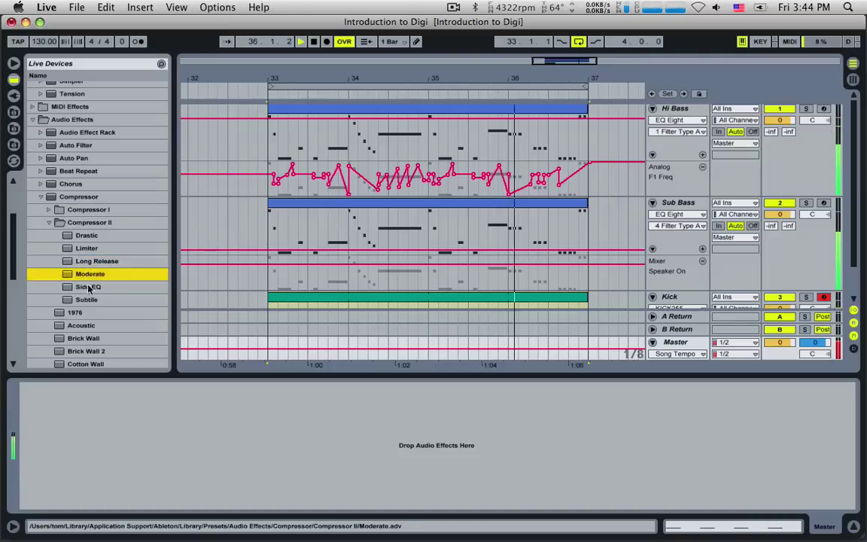
click(88, 288)
click(88, 299)
drag(84, 248, 104, 466)
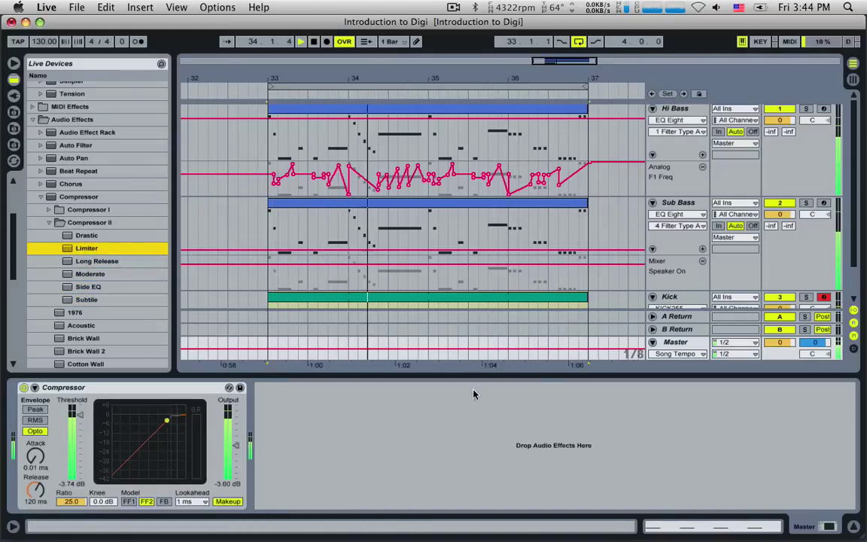
click(424, 422)
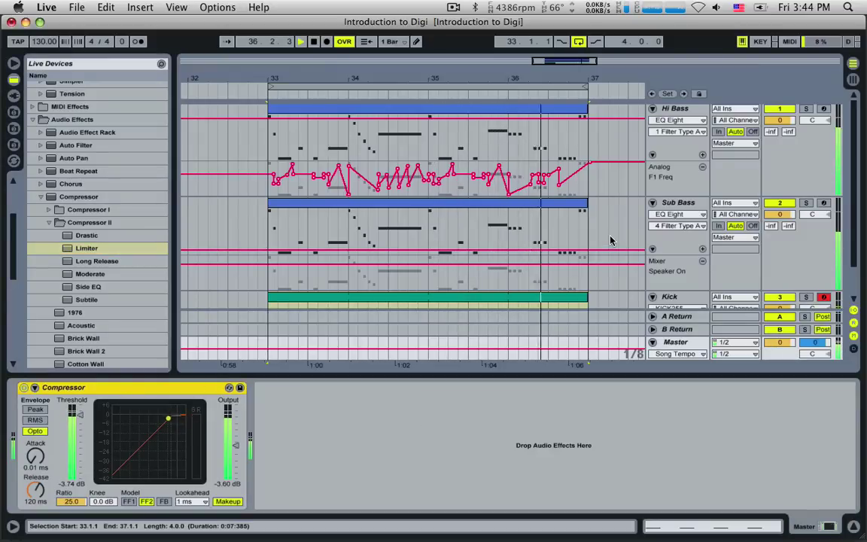
Step: Look at the Kick's Simpler, and return to the Master track's Compressor to watch its gain reduction during playback
click(670, 296)
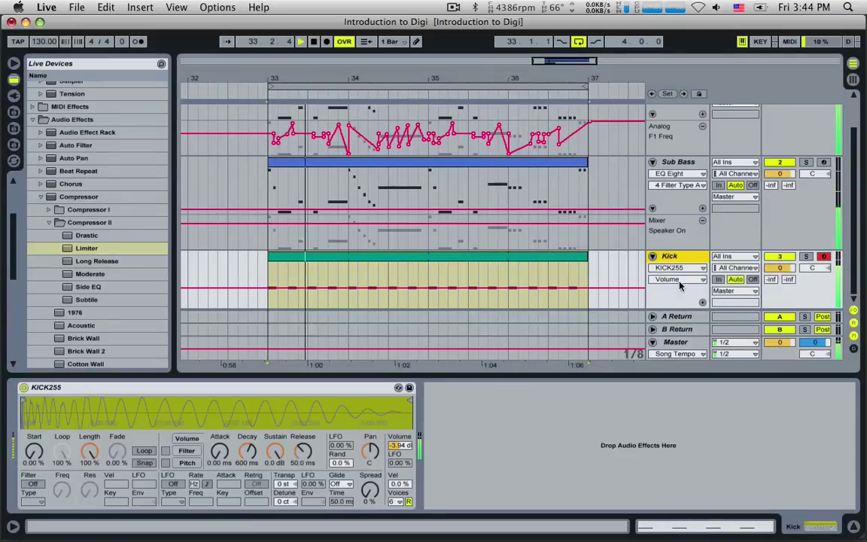
click(675, 342)
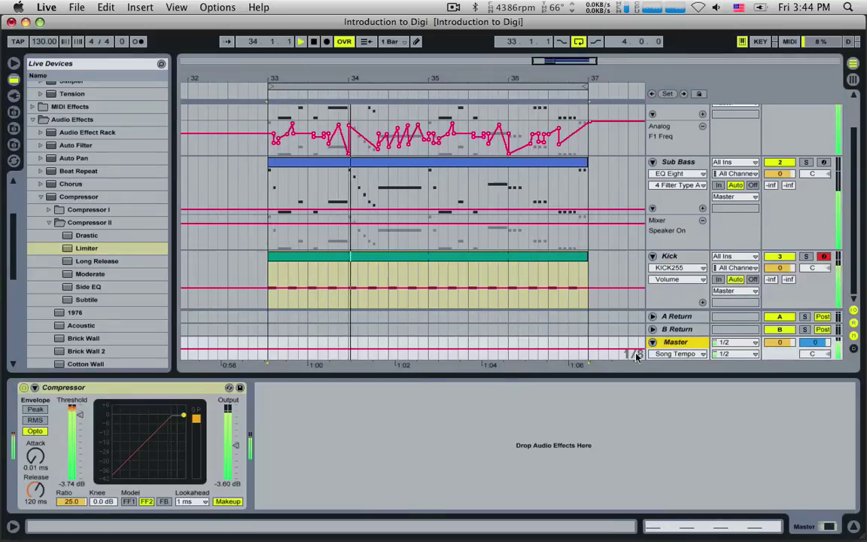
click(164, 391)
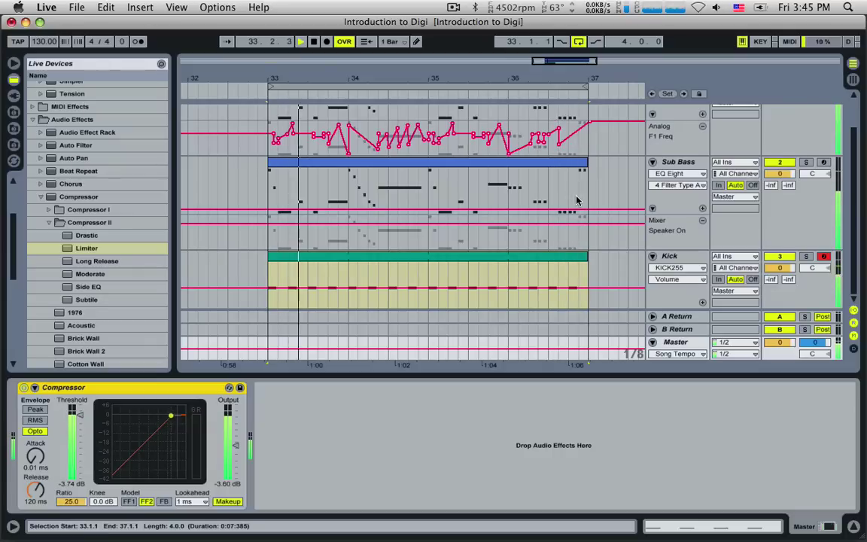
Step: Solo Hi Bass to hear it alone, switch the solo to Sub Bass, and stop playback
scroll(576, 196, up, 2)
scroll(575, 199, down, 2)
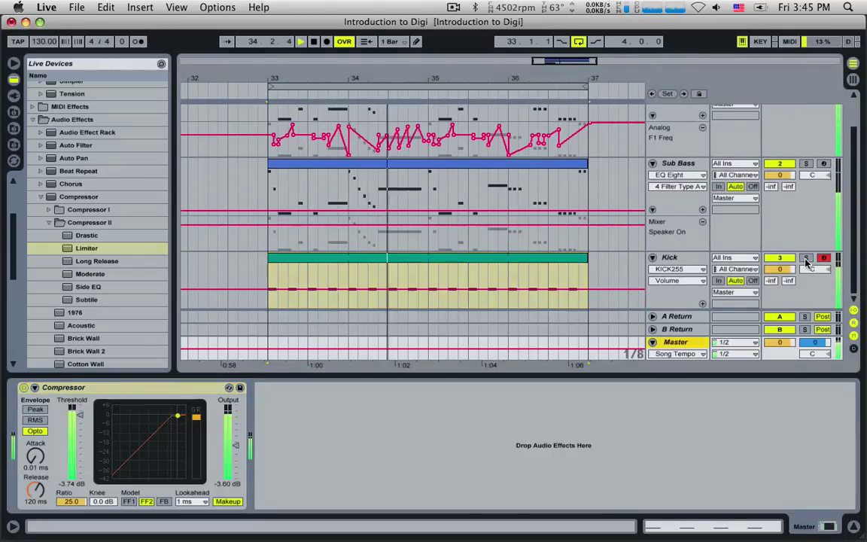
scroll(807, 166, up, 2)
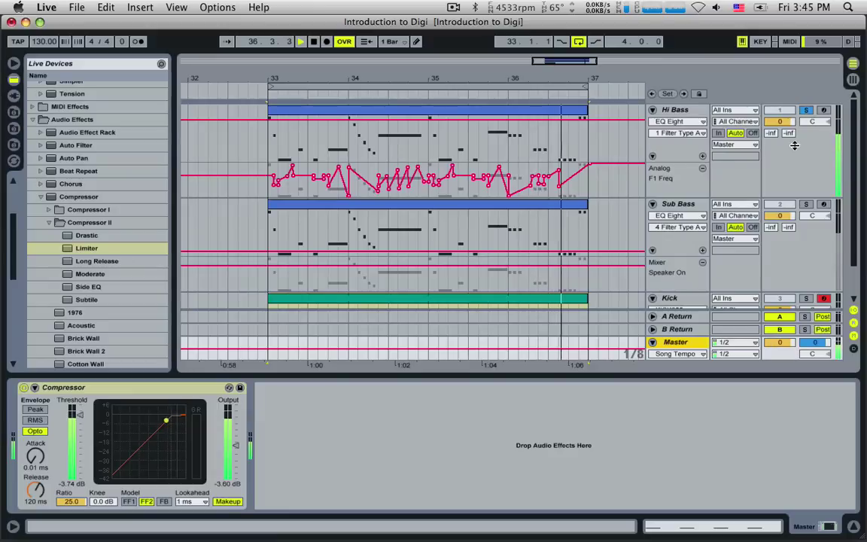
scroll(794, 145, down, 1)
scroll(797, 166, down, 2)
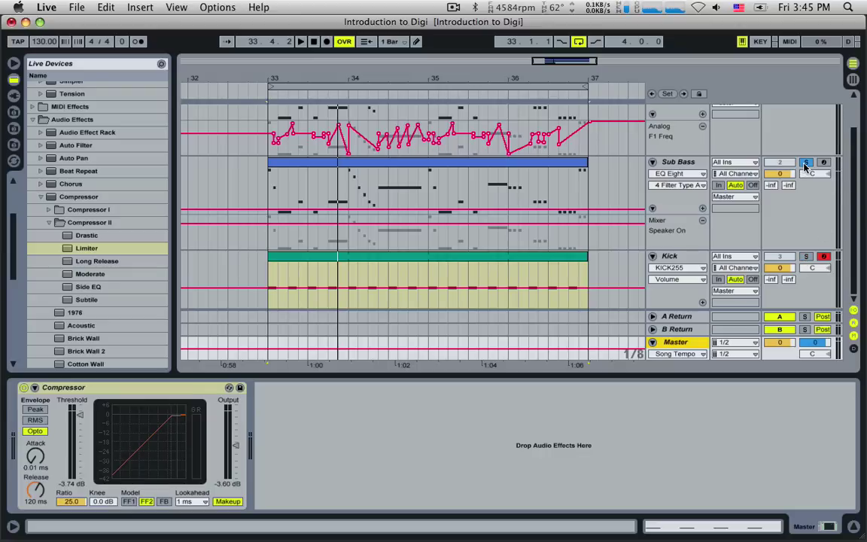
key(space)
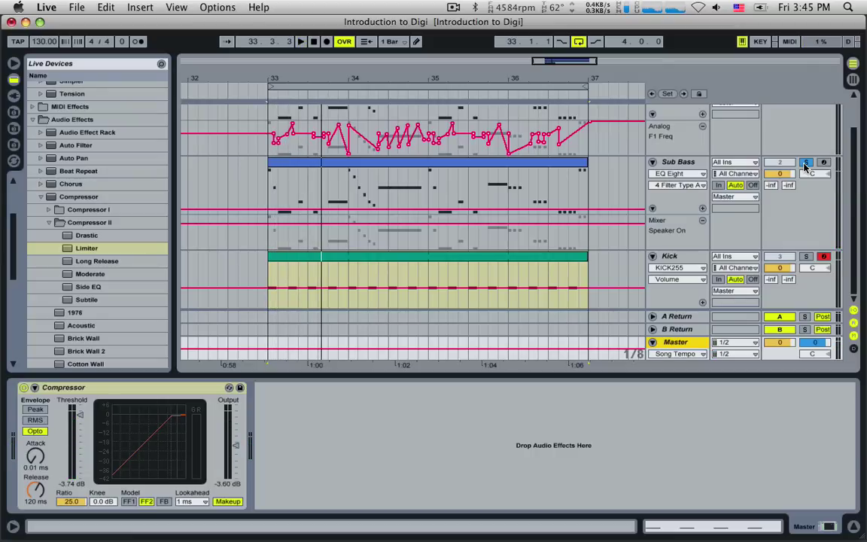
Step: Compare the device chains of the Kick and Sub Bass tracks, finishing on Sub Bass's Analog and EQ Eight
click(670, 257)
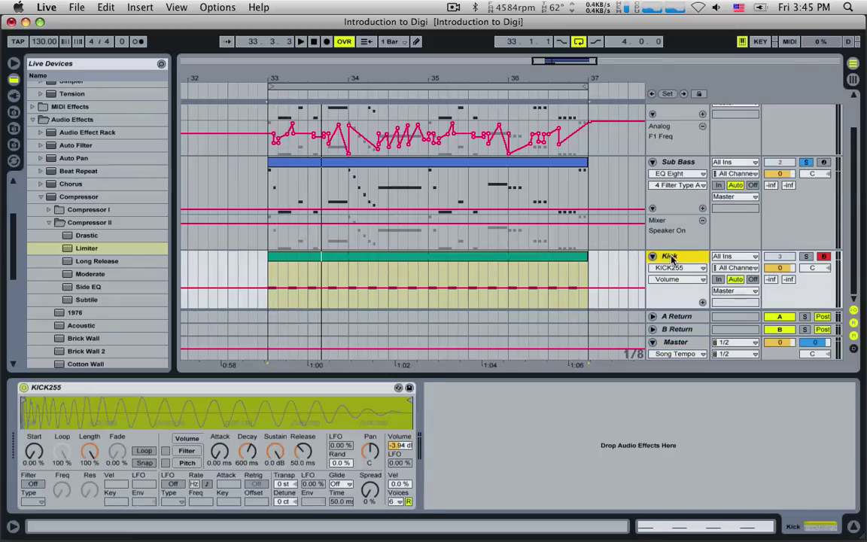
click(677, 163)
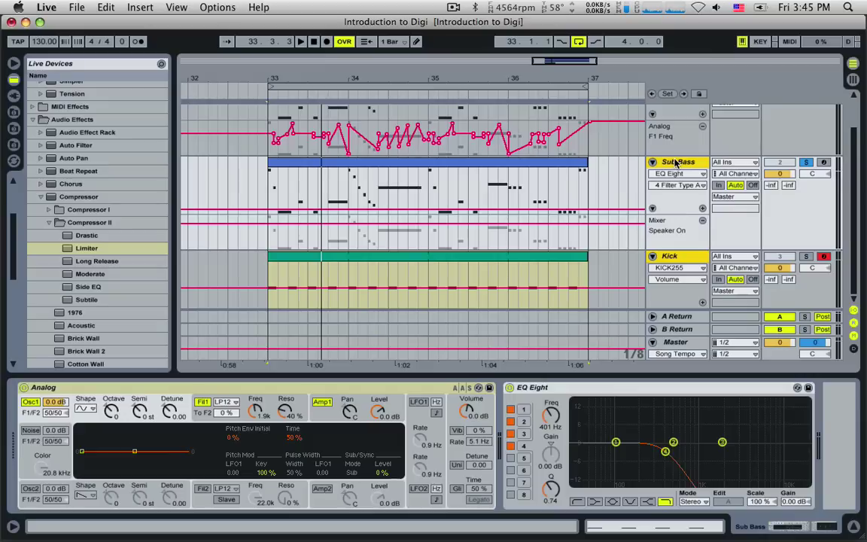
click(671, 257)
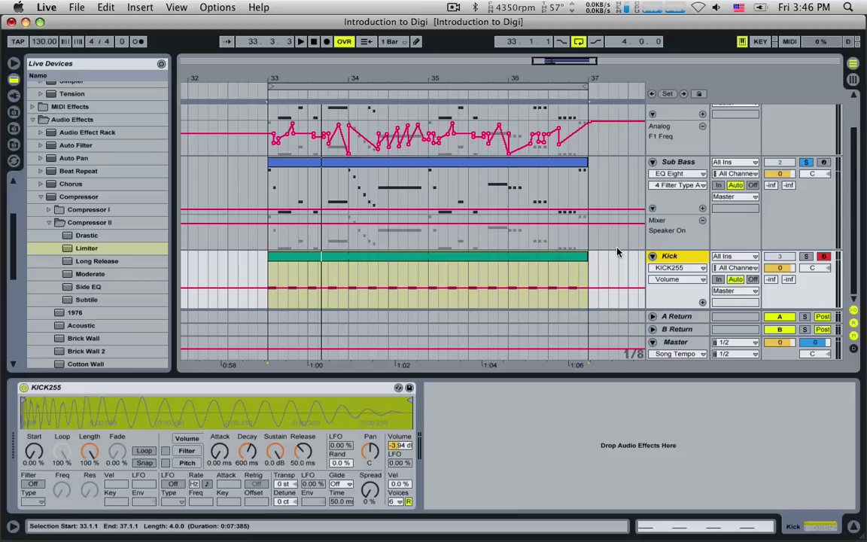
click(674, 162)
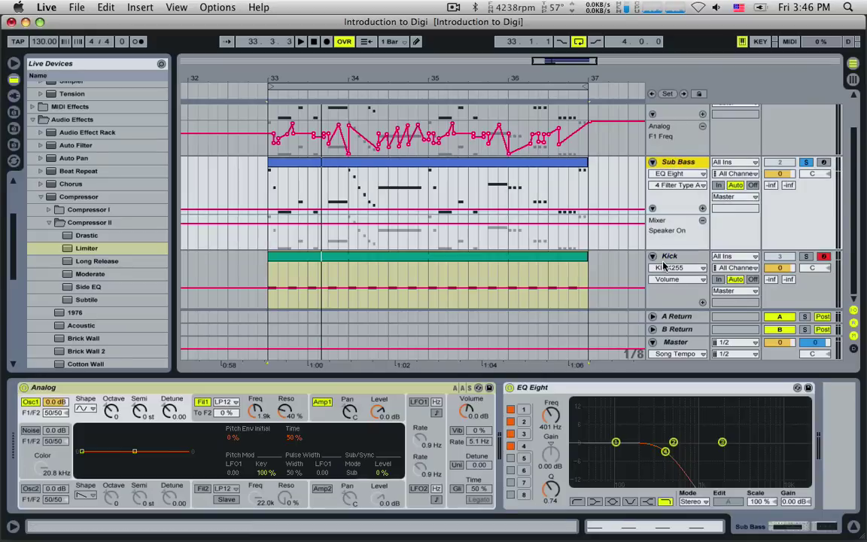
Step: Add a Utility device to the end of the Sub Bass track's device chain, after EQ Eight
click(667, 258)
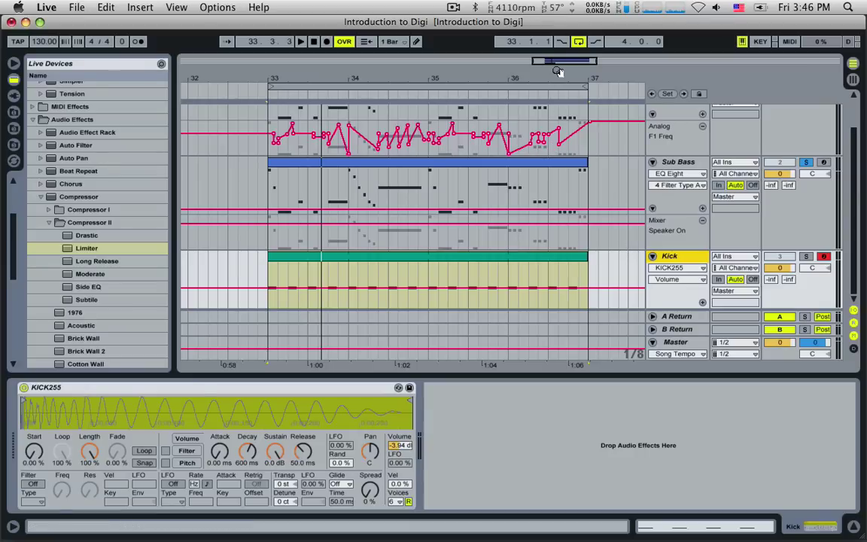
drag(558, 65, 622, 193)
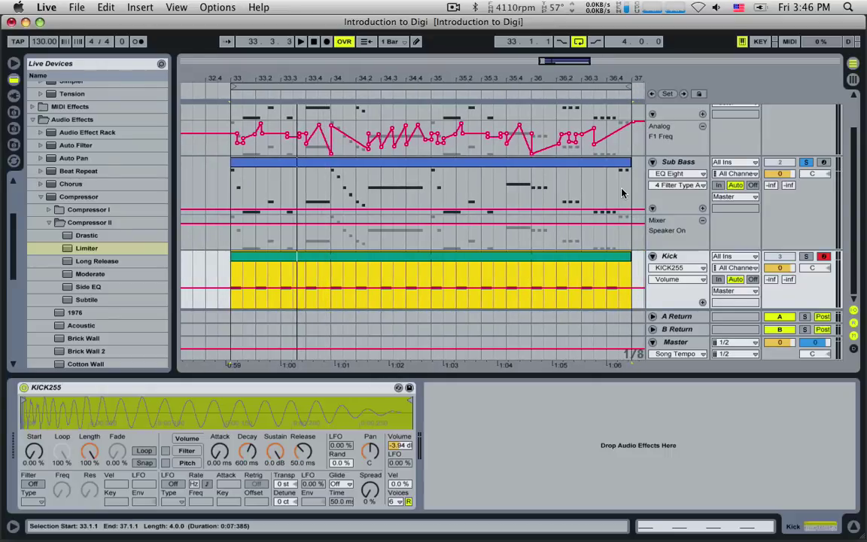
click(683, 162)
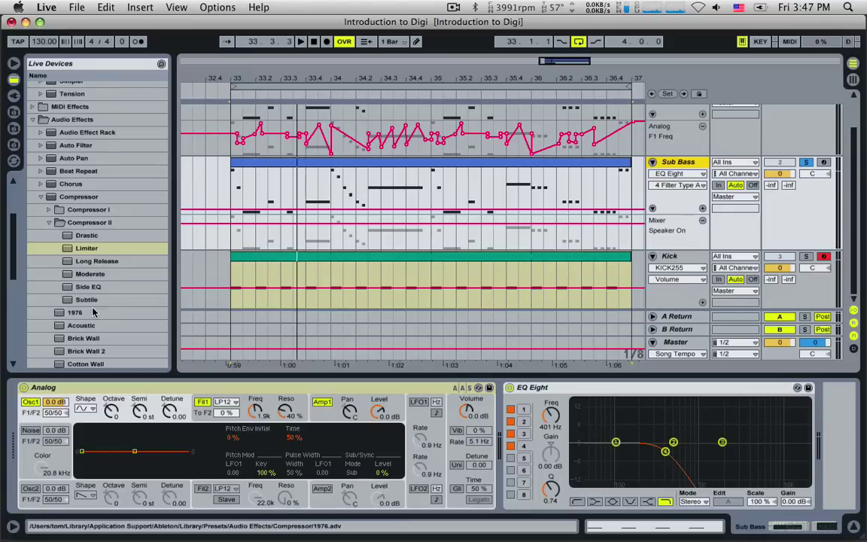
scroll(100, 315, down, 4)
scroll(101, 315, down, 12)
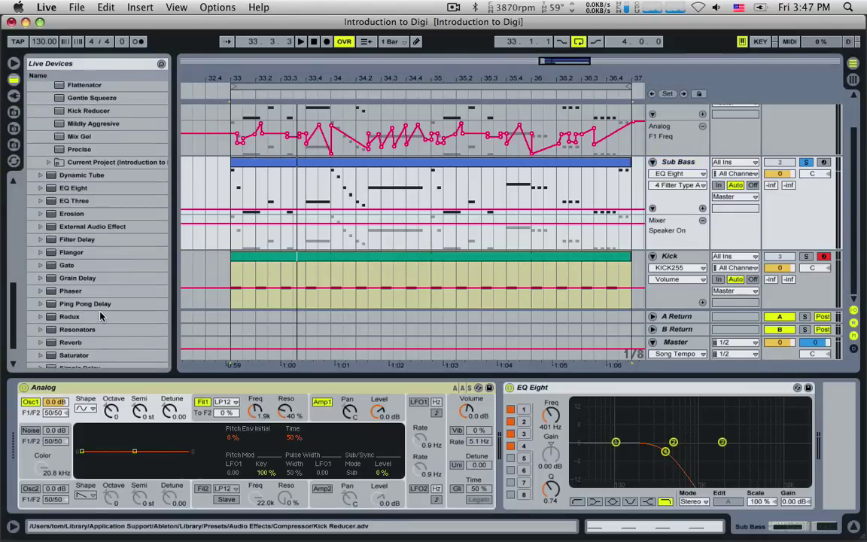
click(64, 349)
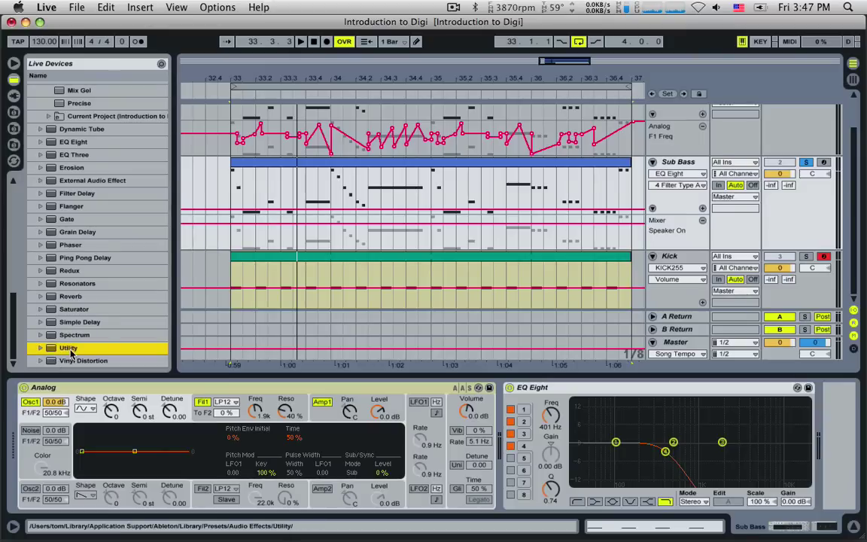
double_click(65, 350)
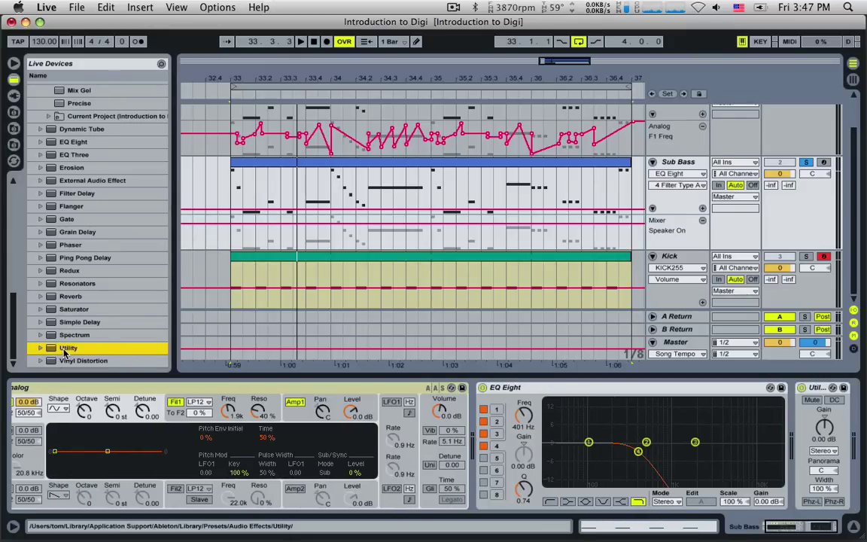
Step: Play the soloed Sub Bass and sweep the Utility's Gain to hear how it affects the level
click(823, 390)
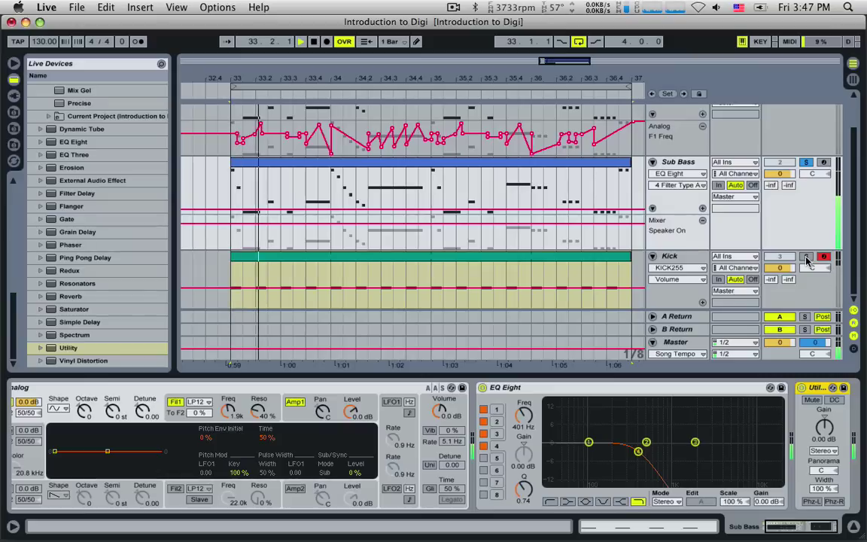
key(space)
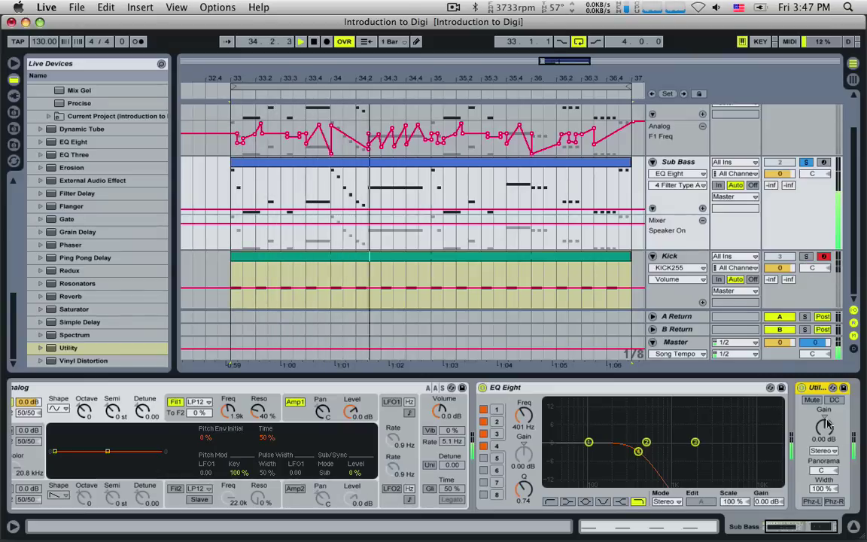
key(space)
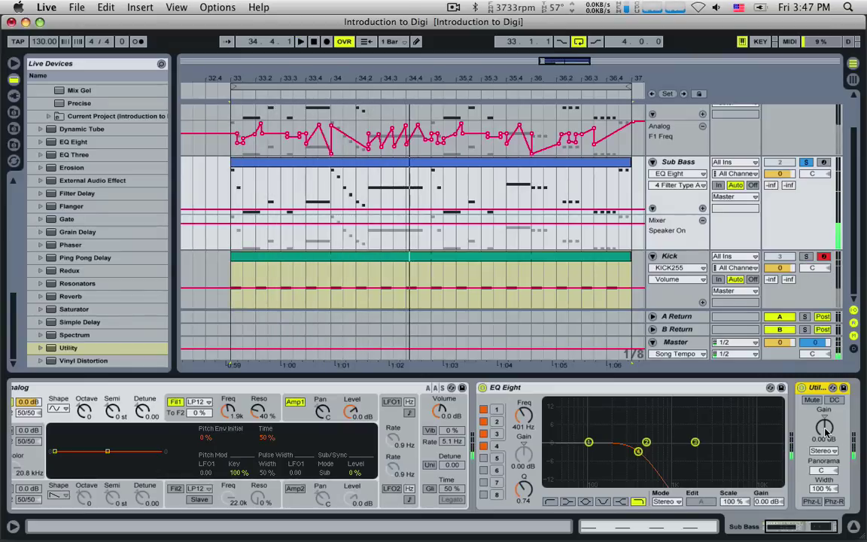
double_click(805, 388)
double_click(803, 388)
key(space)
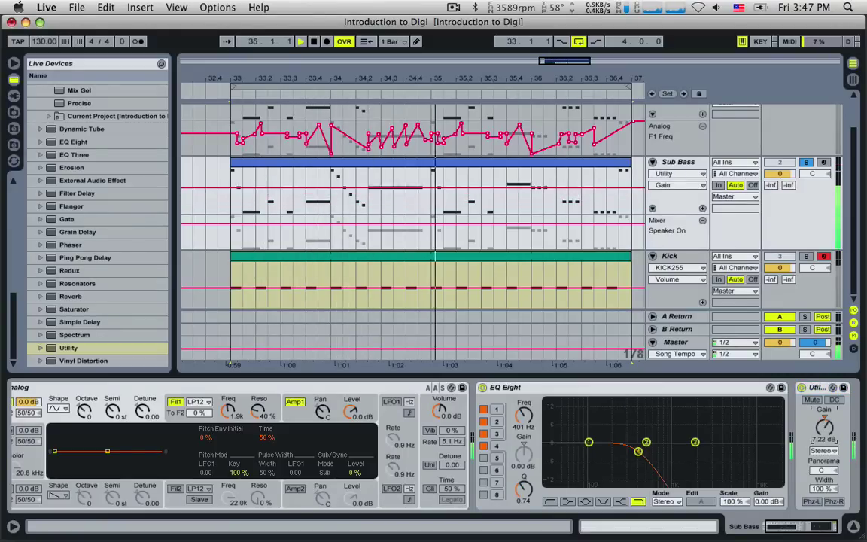
drag(825, 425, 826, 406)
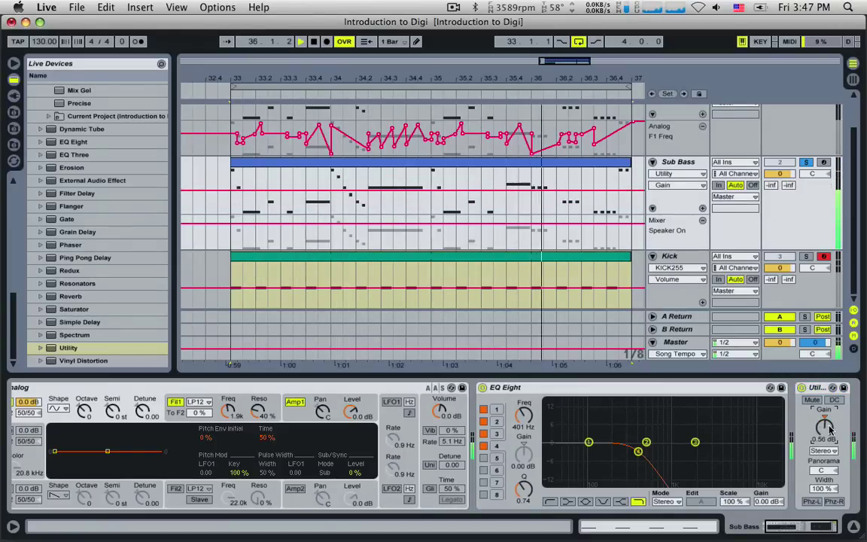
key(space)
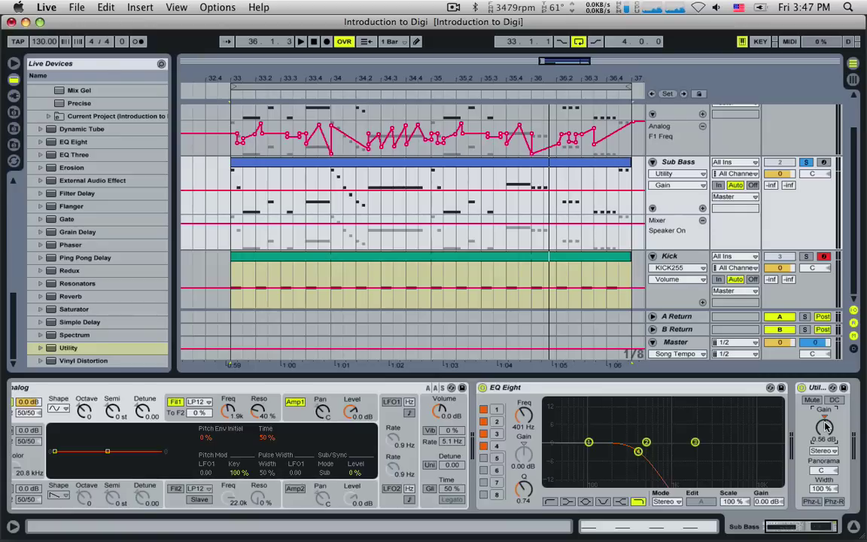
Step: Shift the Sub Bass's Utility Gain envelope up and down, and return the Gain to 0.00 dB
mouse_move(825, 427)
mouse_down()
mouse_move(825, 416)
mouse_move(825, 427)
mouse_up()
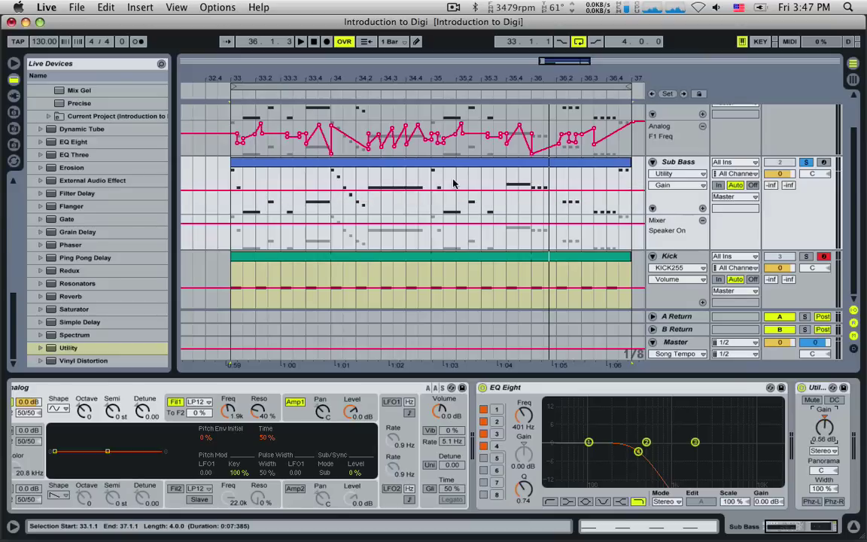
drag(464, 195, 464, 188)
drag(566, 189, 566, 200)
mouse_move(464, 200)
mouse_down()
mouse_move(464, 169)
mouse_move(464, 194)
mouse_up()
drag(822, 424, 823, 428)
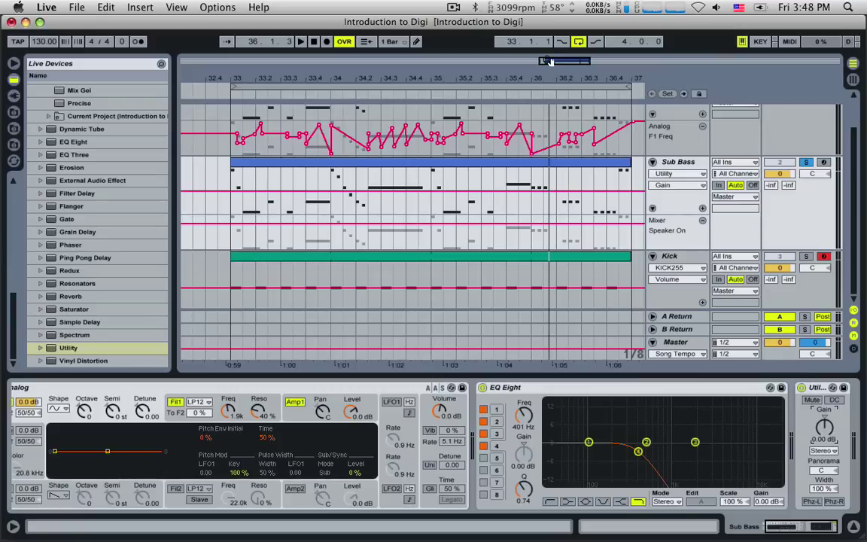
Step: Examine the first beat of bar 33 closely and mark the Kick hits at 33.1.1 and 33.2.1
drag(549, 61, 533, 61)
drag(384, 78, 494, 141)
drag(543, 60, 540, 67)
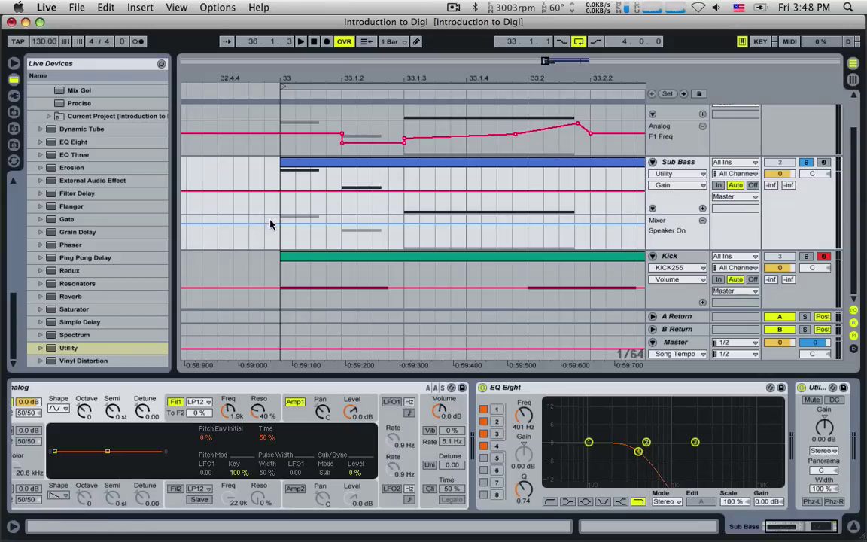
drag(280, 274, 402, 268)
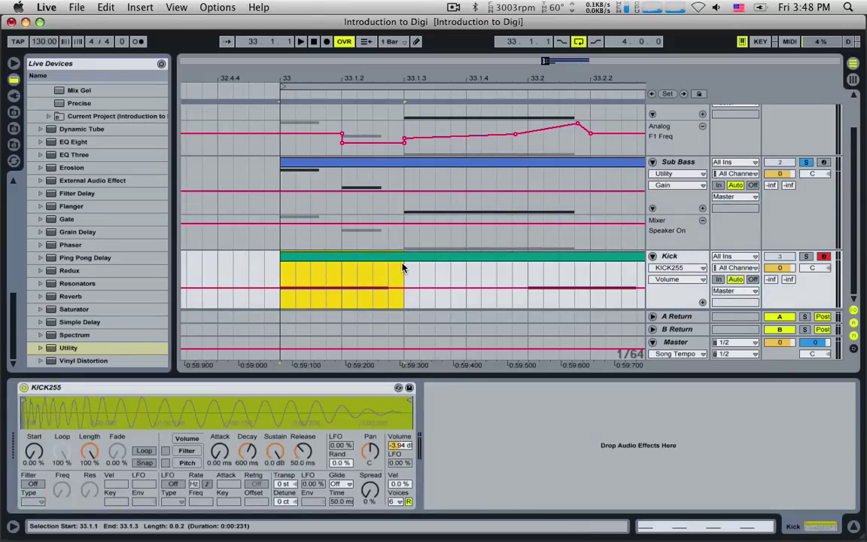
drag(532, 273, 608, 271)
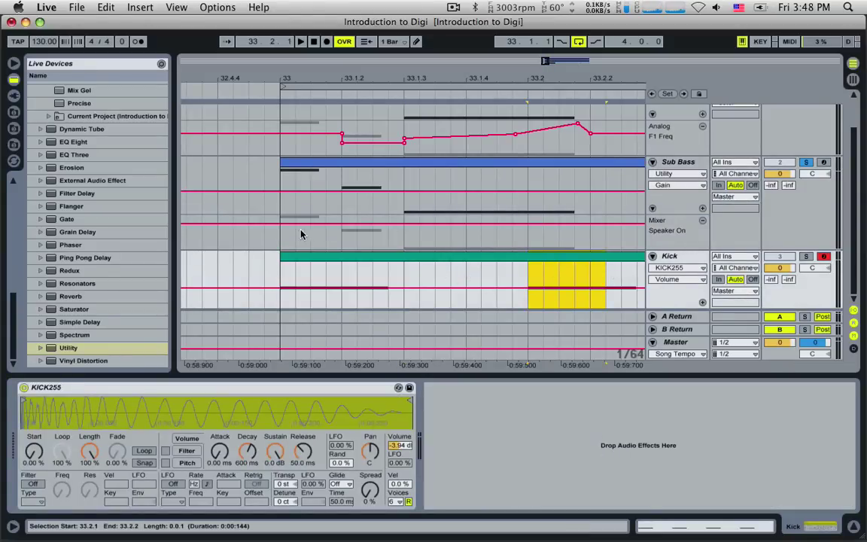
Step: Dip the Sub Bass's Utility Gain automation to -35.0 dB for a 1/32 note from 33.1.1, and play it back
click(281, 209)
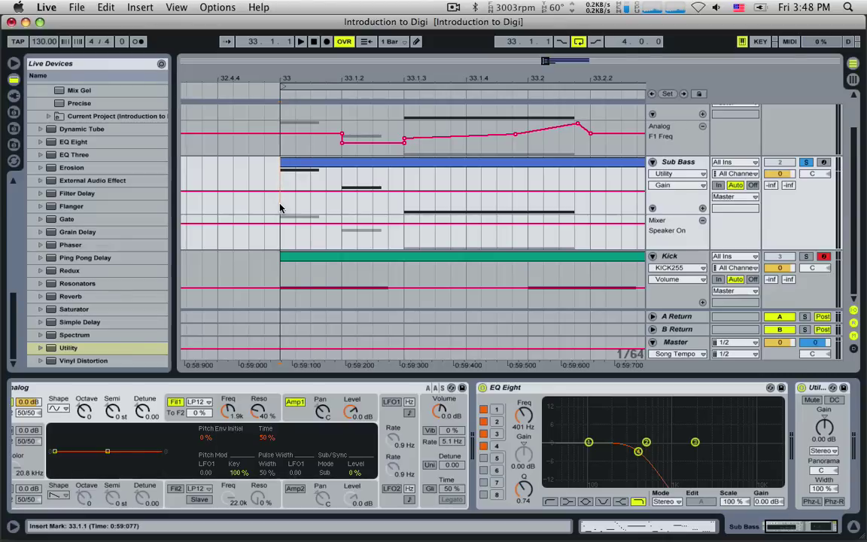
drag(281, 209, 307, 202)
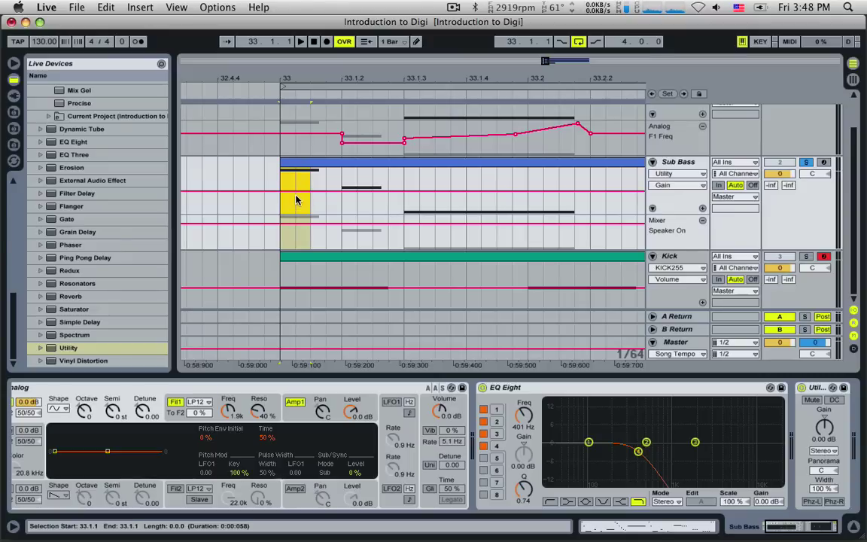
drag(295, 197, 295, 217)
click(298, 197)
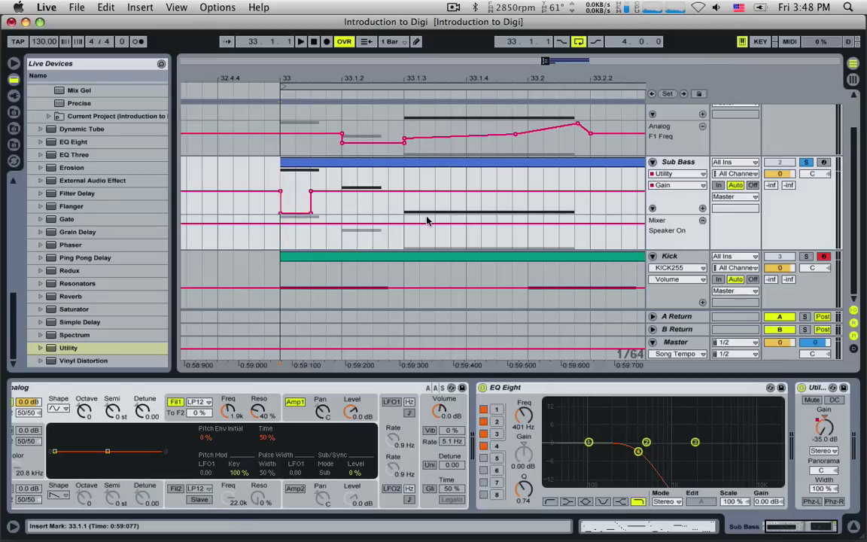
key(space)
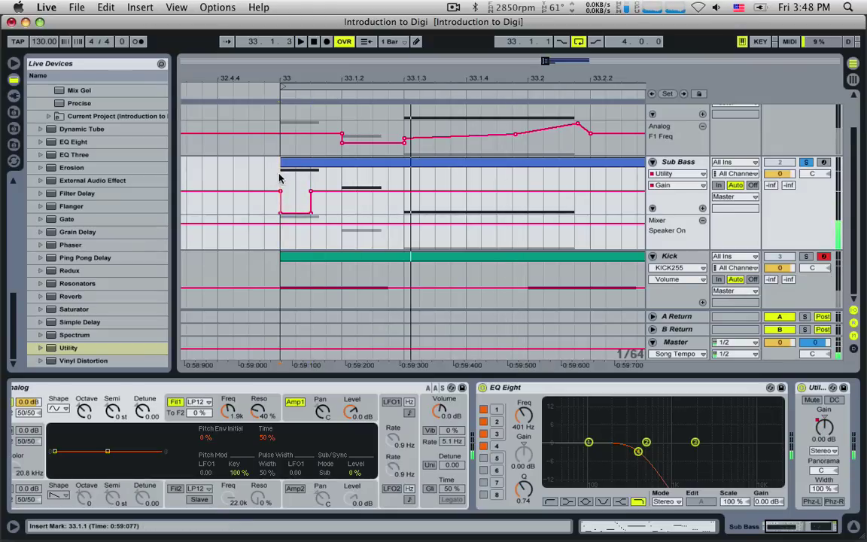
key(space)
key(space)
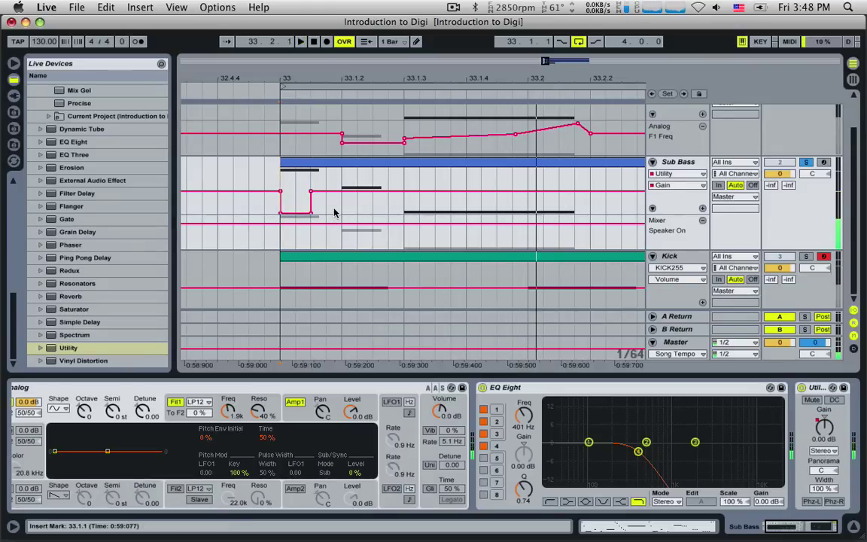
key(space)
Step: Extend the -35.0 dB Gain dip on Sub Bass to 33.1.2 and play the result
drag(339, 188, 303, 204)
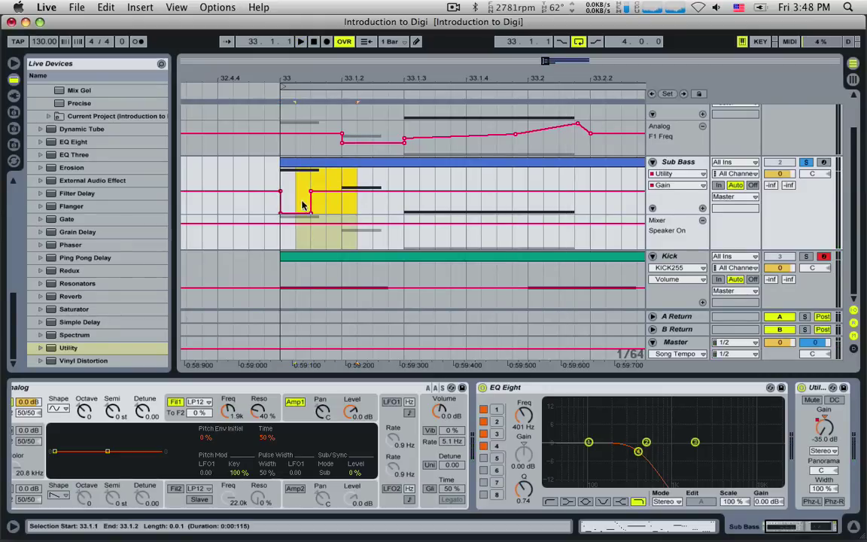
click(357, 203)
key(space)
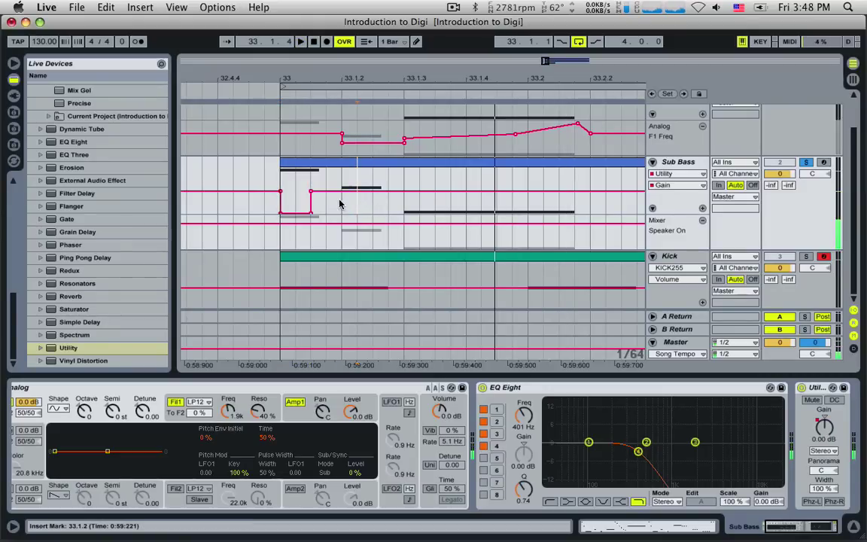
drag(341, 198, 310, 195)
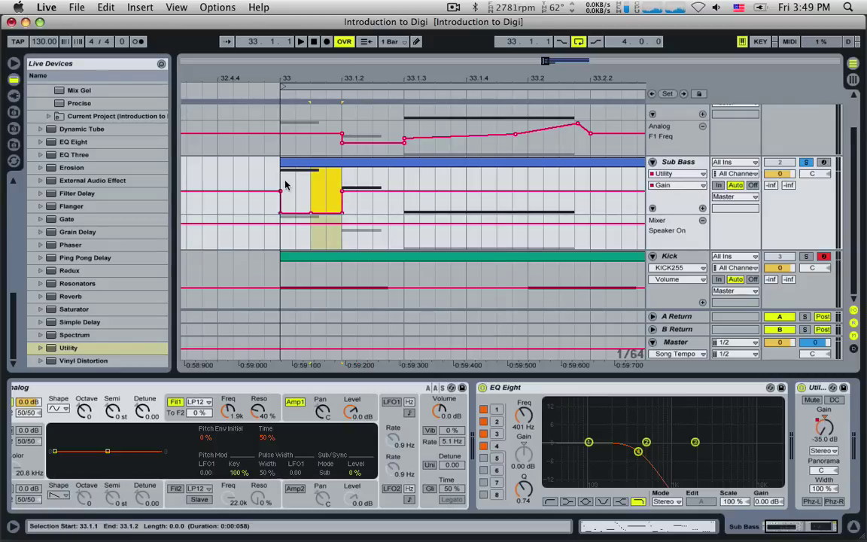
key(Delete)
key(space)
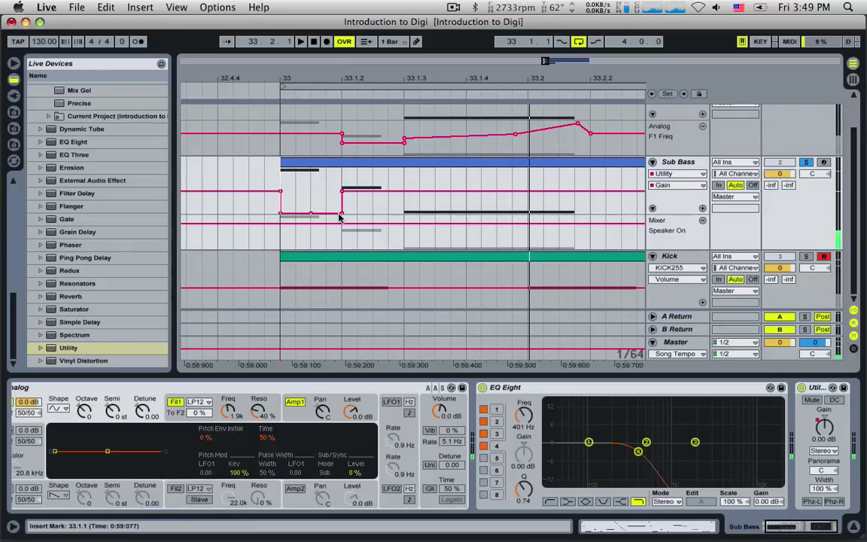
Step: Reshape the dip so the Gain ramps from -35.0 dB a 1/64 note after 33.1.1 up to 33.1.2, and play it back
drag(341, 214, 312, 217)
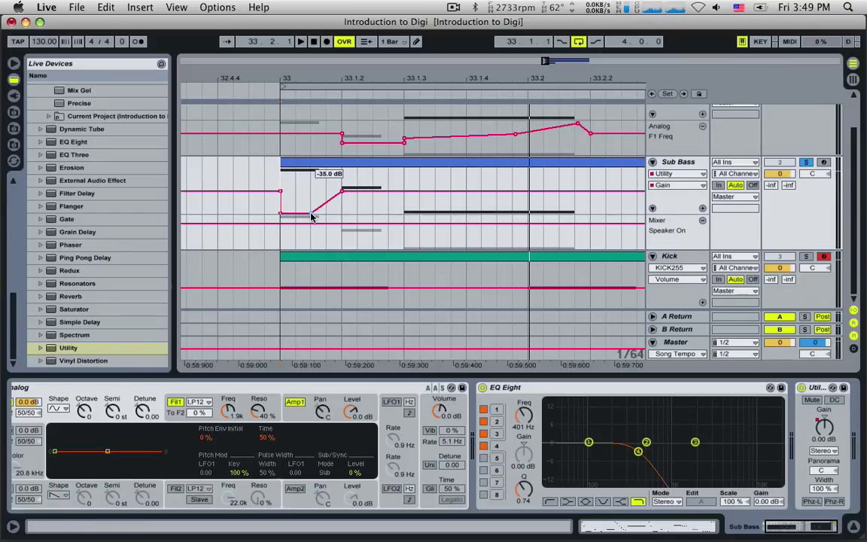
drag(311, 217, 293, 216)
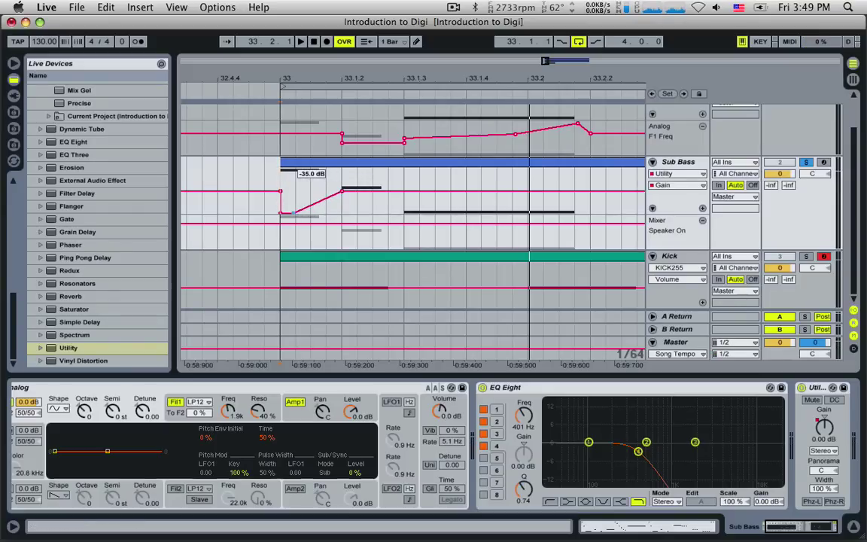
click(309, 212)
click(278, 181)
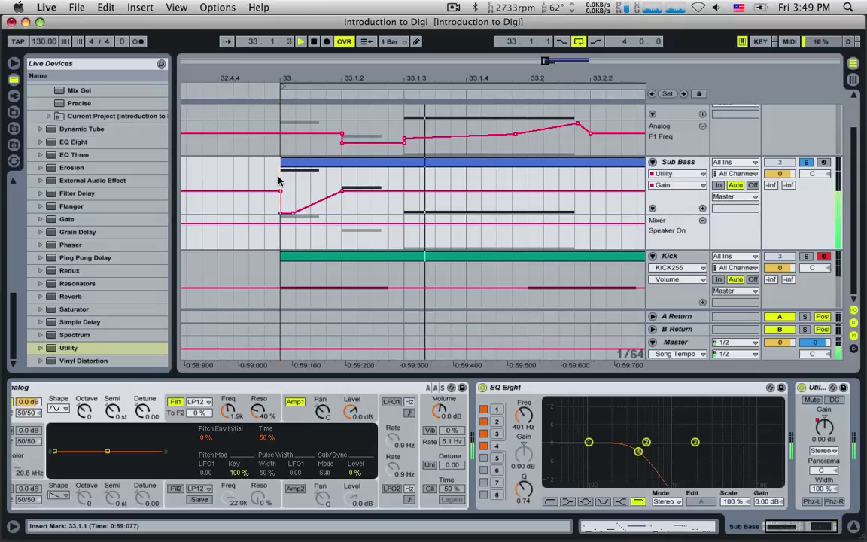
key(space)
key(space)
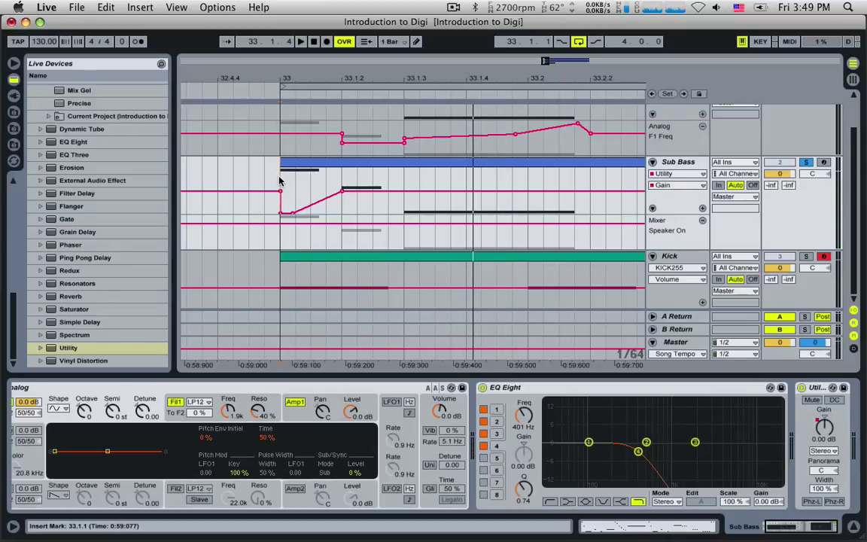
key(space)
Step: Solo the Kick to hear it alone, add Sub Bass to the solo, and play both together from bar 33
click(806, 256)
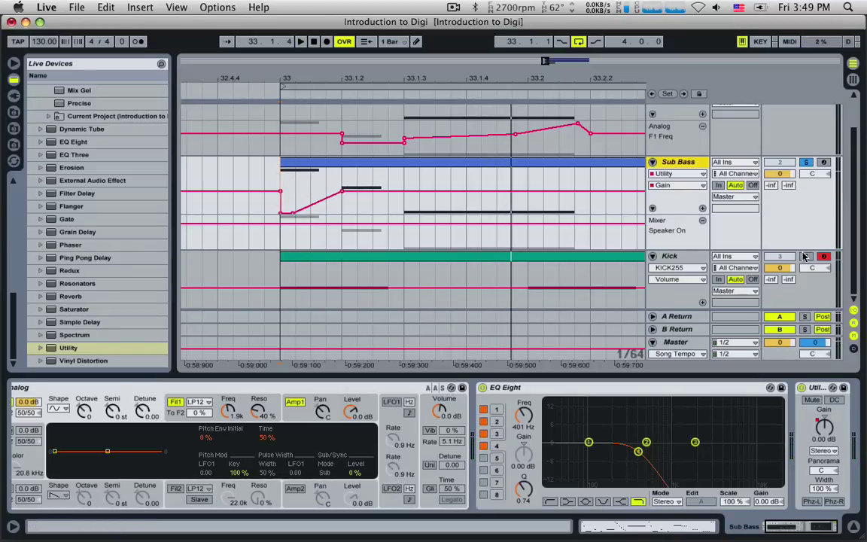
key(space)
key(space)
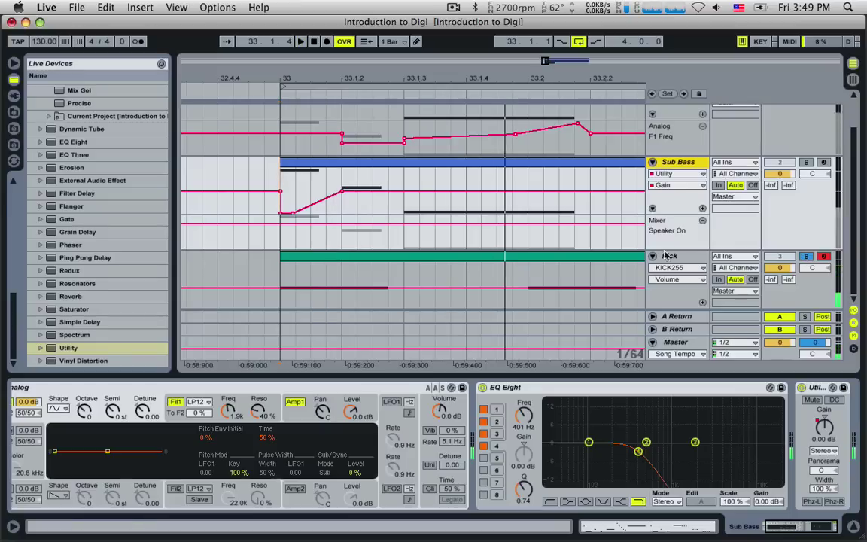
click(805, 163)
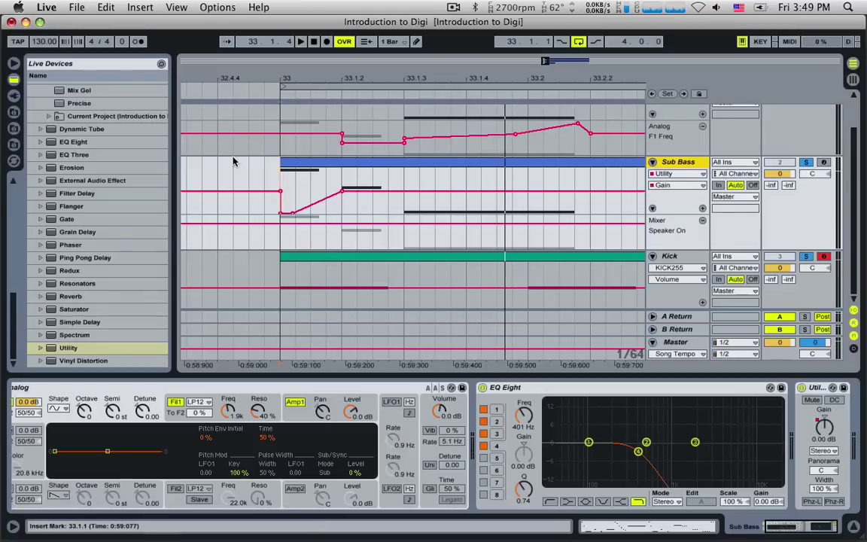
key(space)
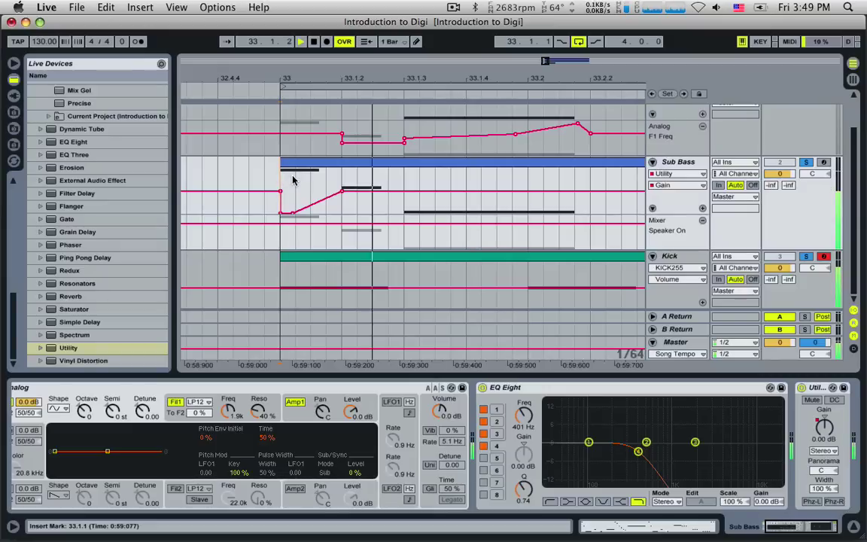
key(space)
key(space)
key(space)
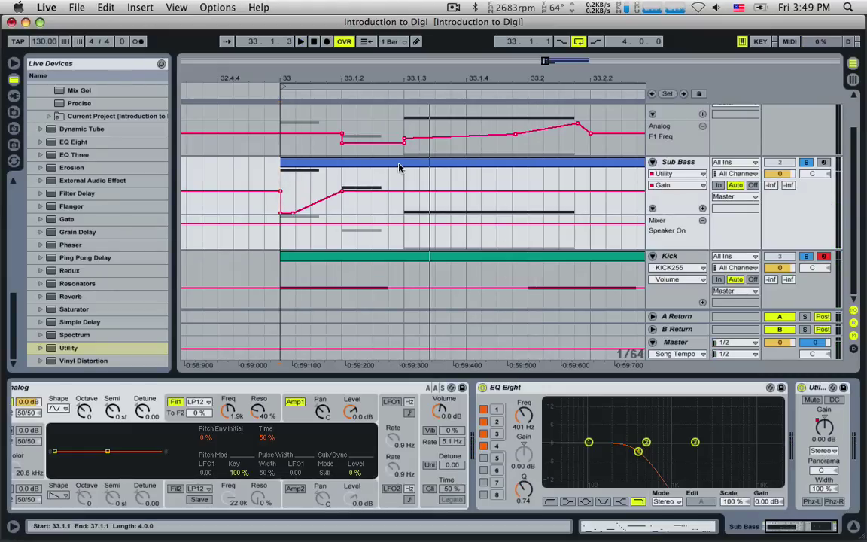
Step: Play the soloed Kick and Sub Bass from bar 33, and move Sub Bass's Utility Gain automation to its own lane
key(space)
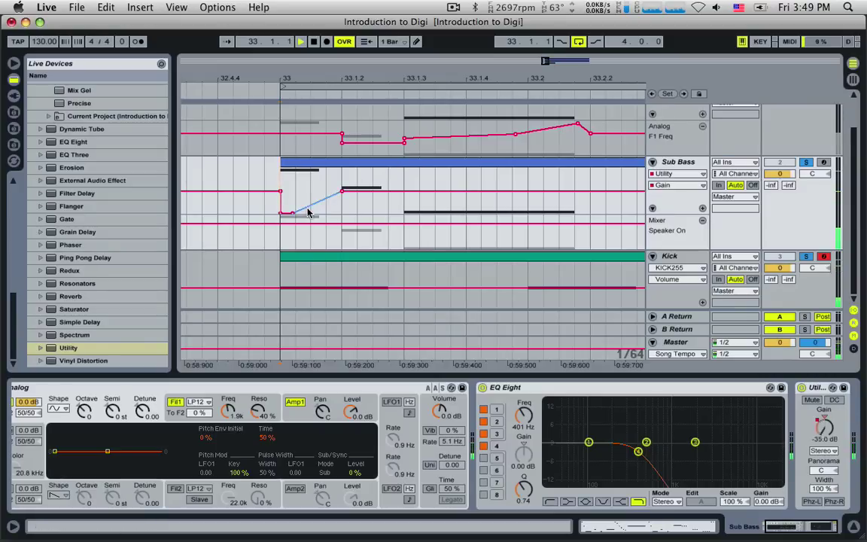
key(space)
drag(281, 184, 389, 184)
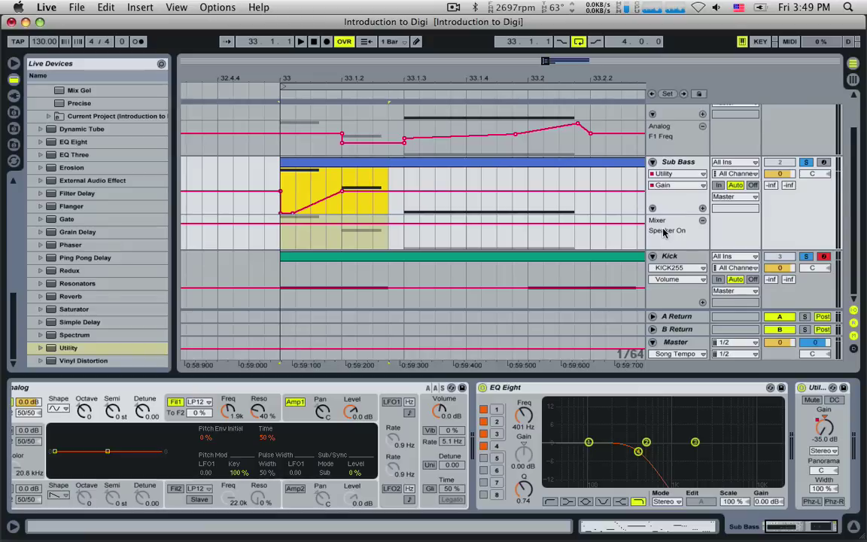
click(702, 209)
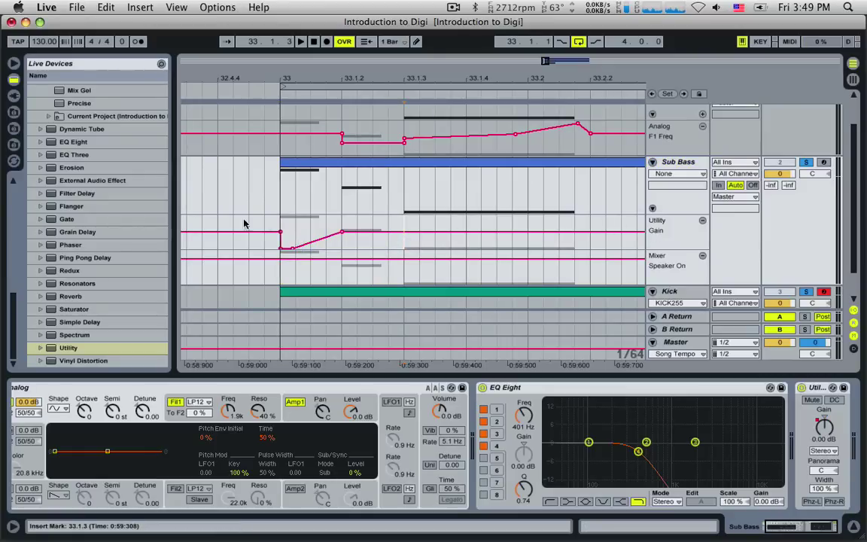
Step: Duplicate the one-beat Gain dip from 33.1.1 to 33.2.1 on Sub Bass onto beats 33.2, 33.3 and 33.4
drag(277, 224, 412, 223)
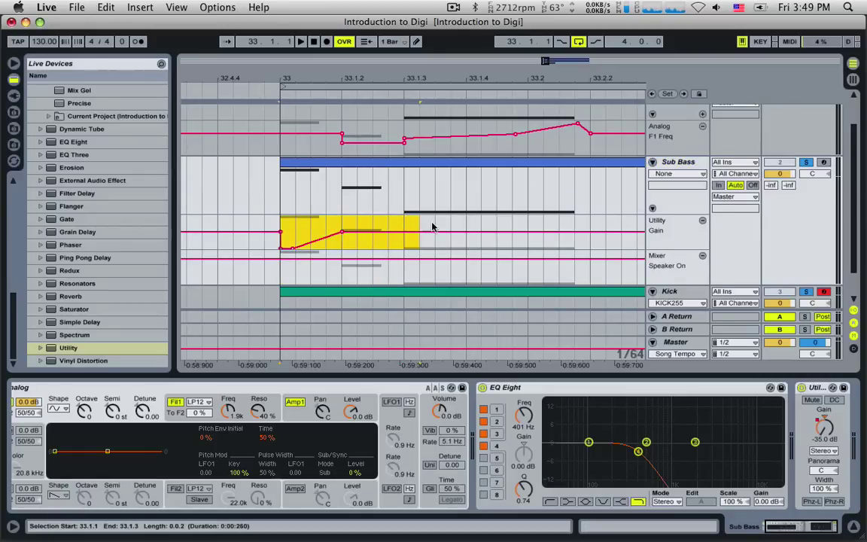
scroll(432, 226, down, 3)
click(518, 291)
click(527, 191)
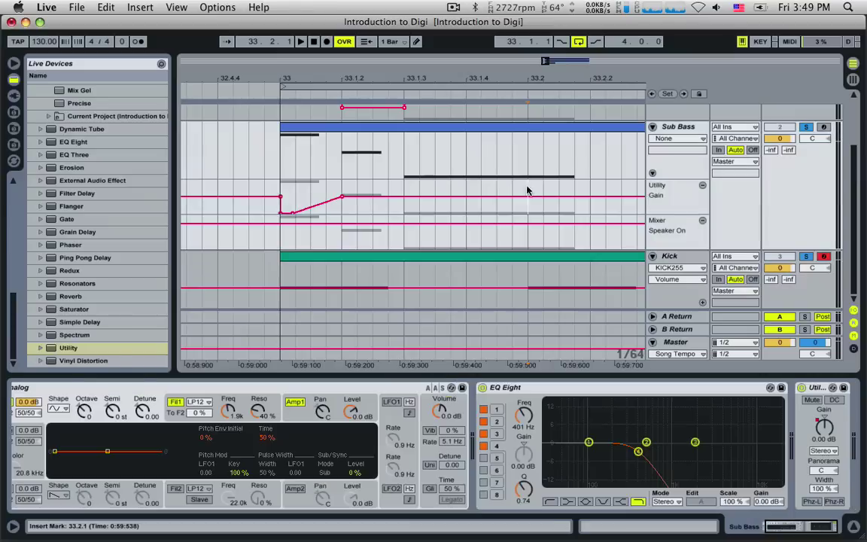
click(531, 279)
click(529, 195)
drag(527, 194, 300, 193)
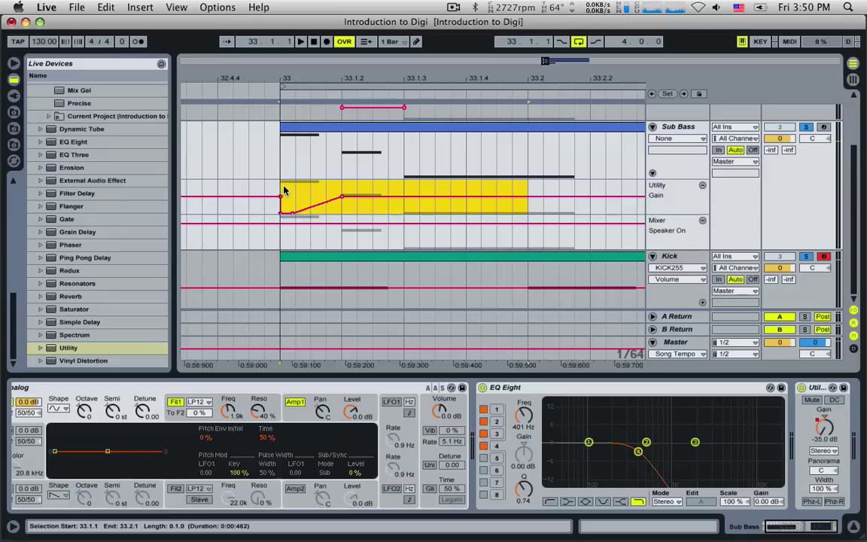
drag(277, 193, 512, 190)
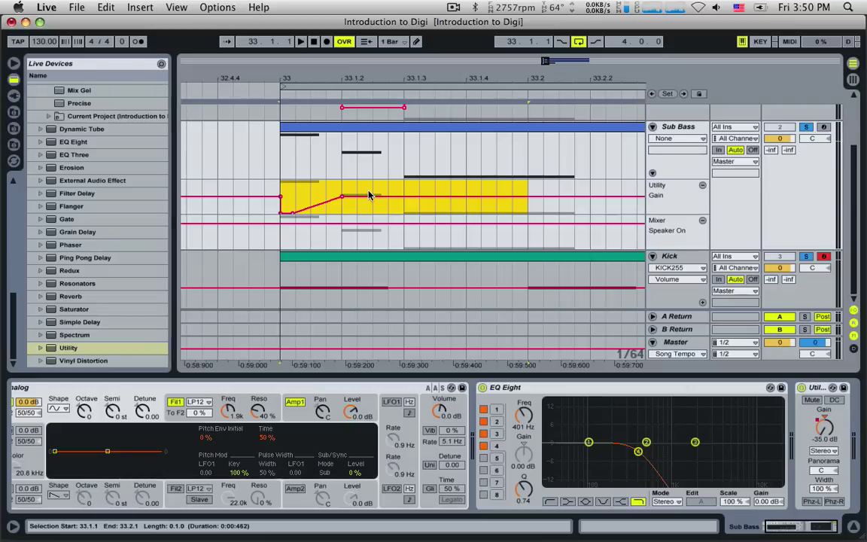
key(super+d)
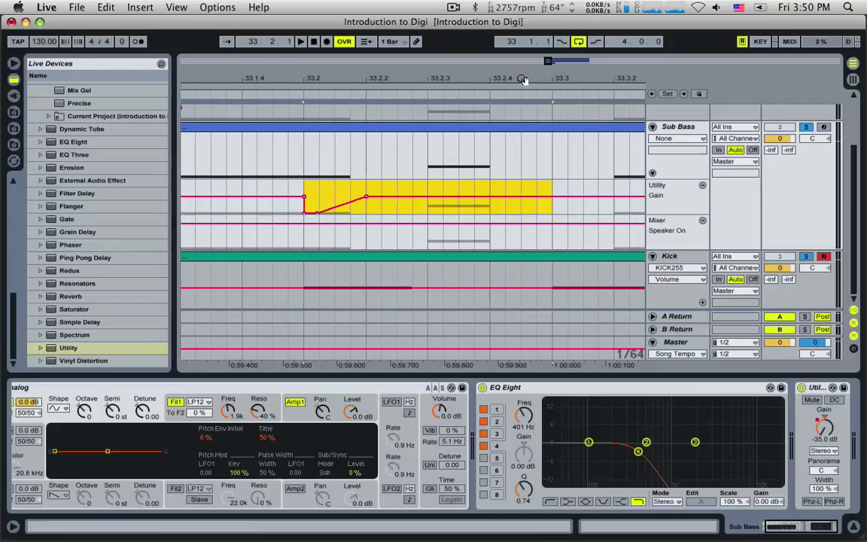
drag(550, 63, 532, 73)
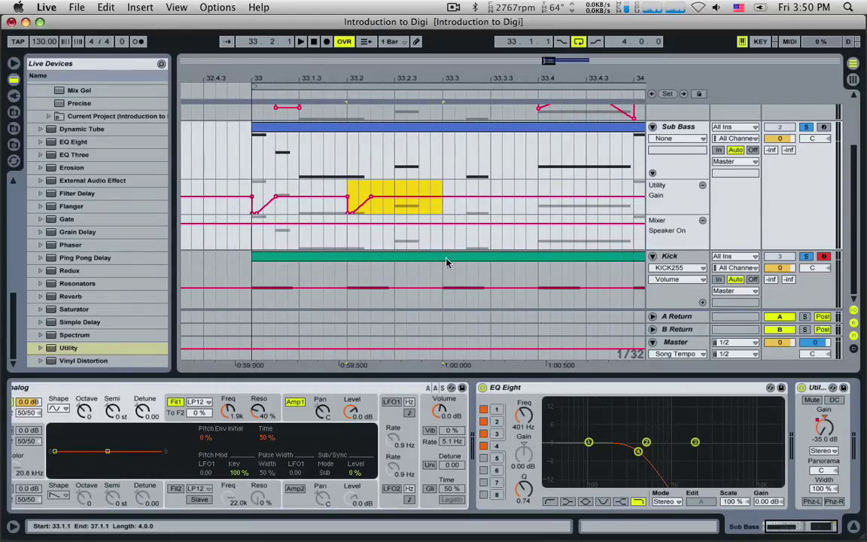
key(super+d)
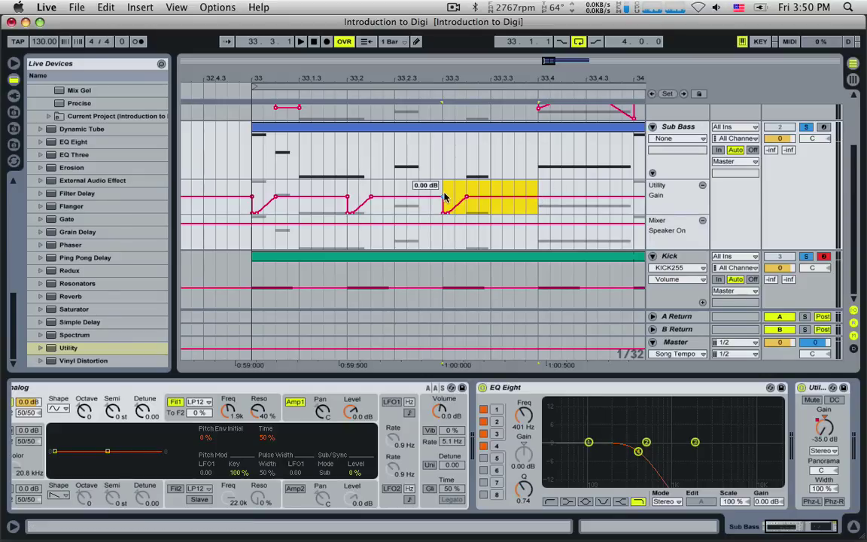
key(super+d)
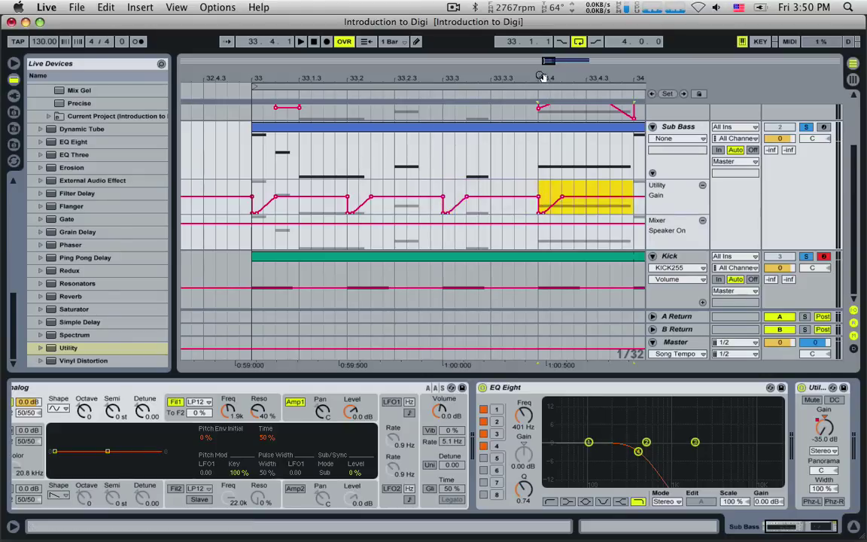
Step: Keep duplicating the one-beat Gain dip on Sub Bass until every beat from bar 34 to the end of bar 36 has it
drag(556, 62, 575, 62)
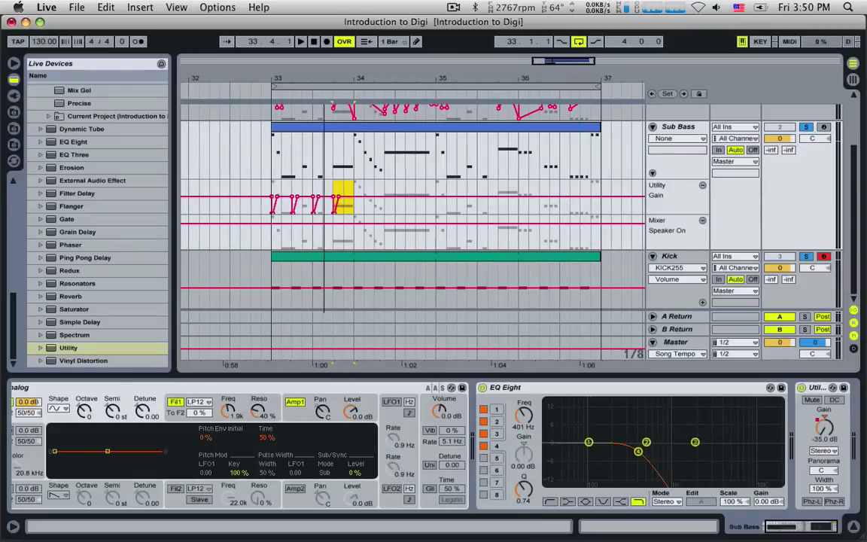
key(super+d)
key(super+d)
key(super+d)
key(super+d)
key(super+d)
key(super+d)
key(super+d)
key(super+d)
key(super+d)
key(super+d)
key(super+d)
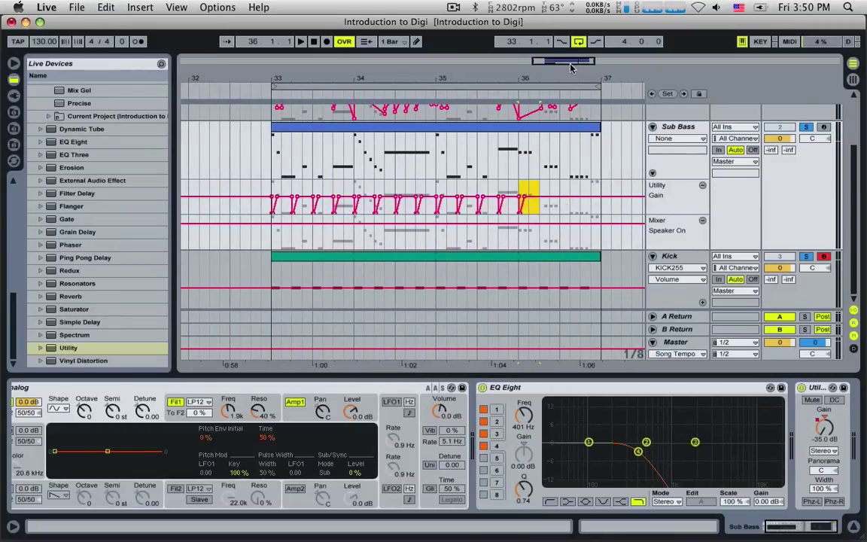
key(super+d)
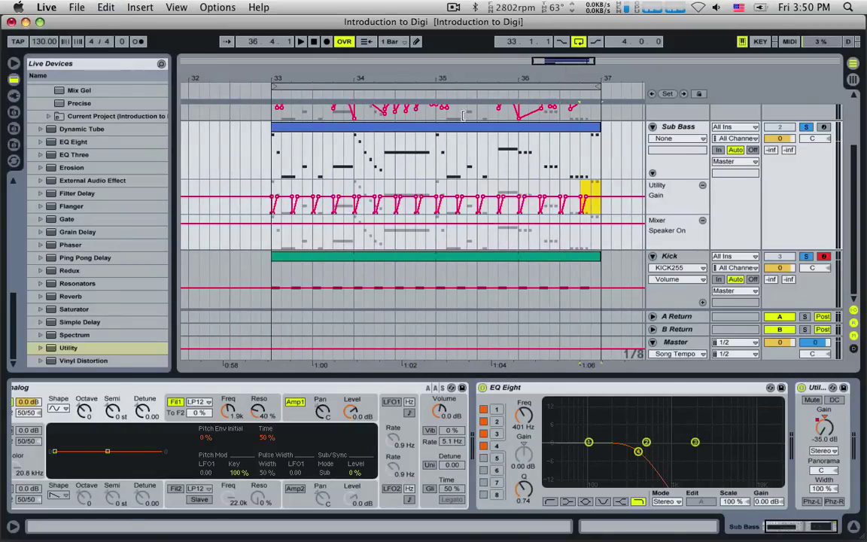
Step: Play the ducked Sub Bass with the Kick from 33.1.1, and add Hi Bass to the soloed tracks
click(273, 191)
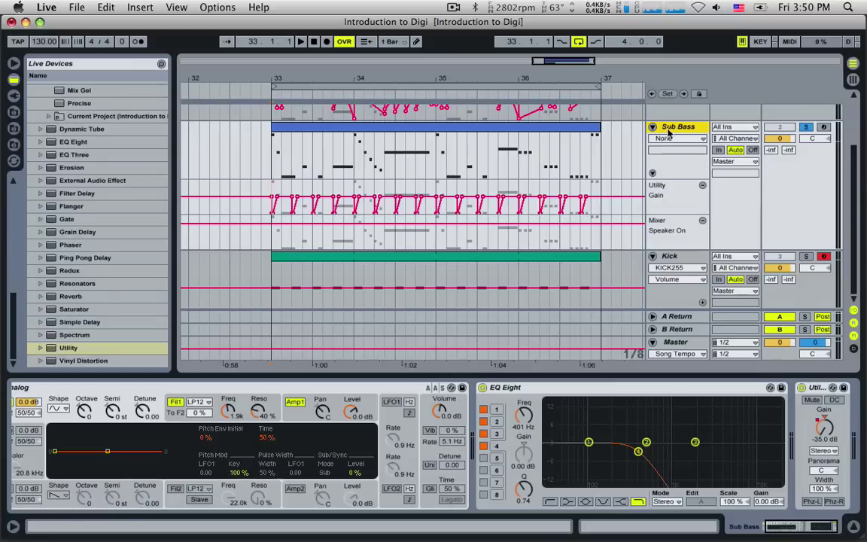
key(space)
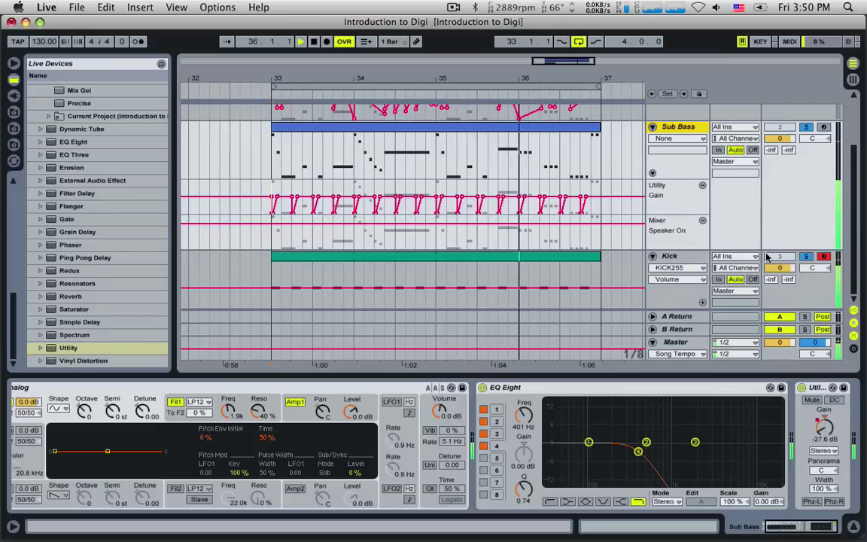
scroll(822, 132, up, 3)
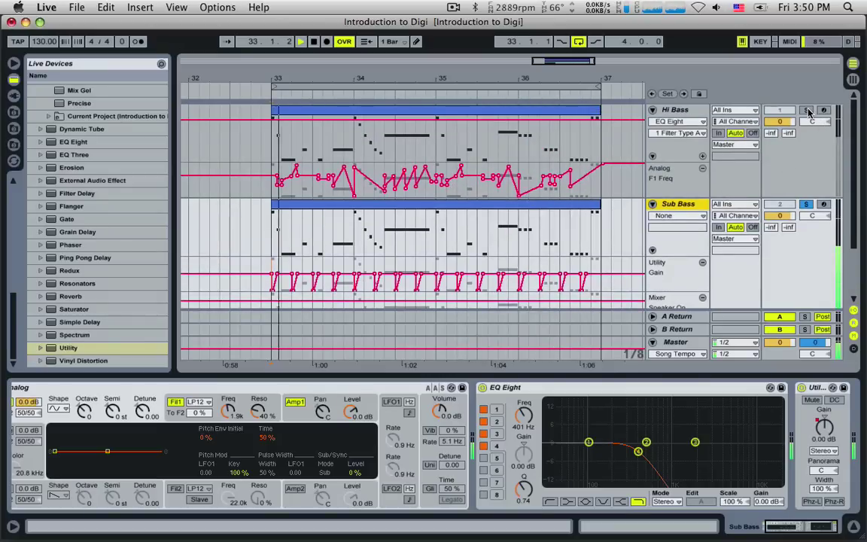
super+click(808, 111)
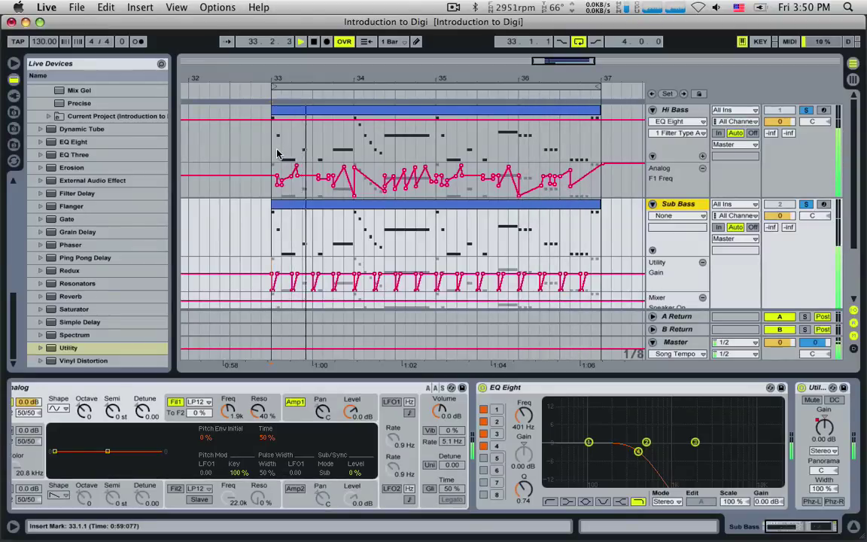
Step: Examine the low cut in Hi Bass's EQ Eight and compare its devices with Sub Bass's while the loop plays
click(466, 159)
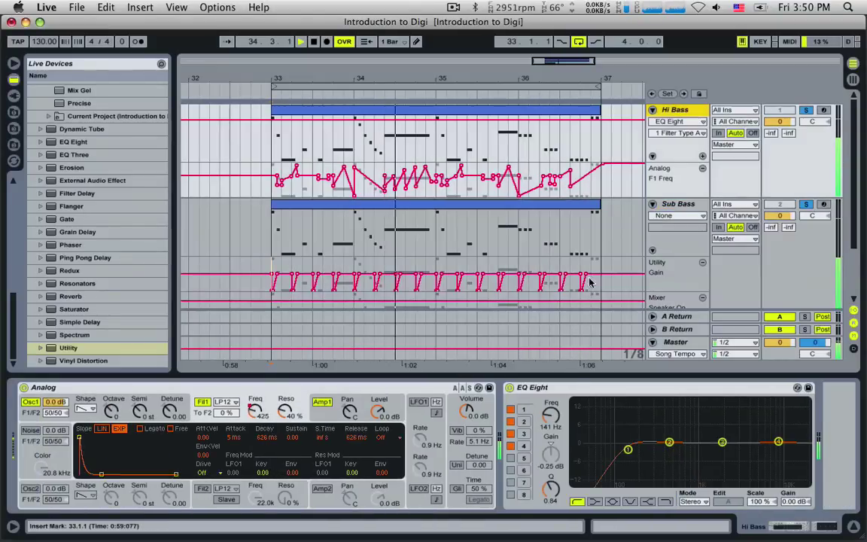
click(618, 460)
click(628, 450)
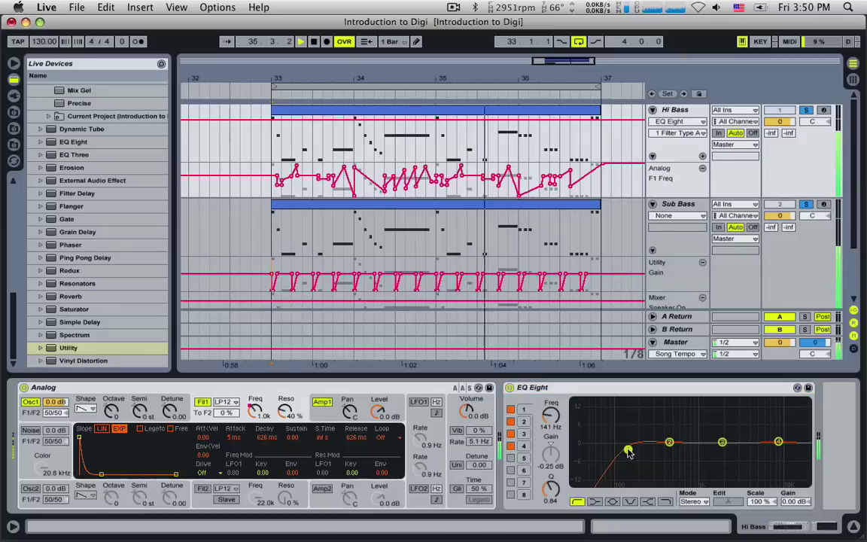
scroll(558, 179, down, 2)
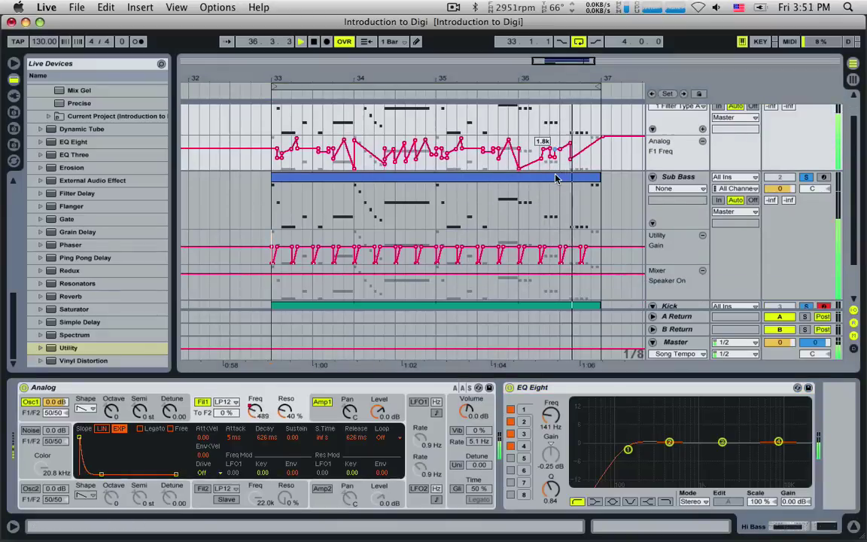
scroll(557, 178, up, 2)
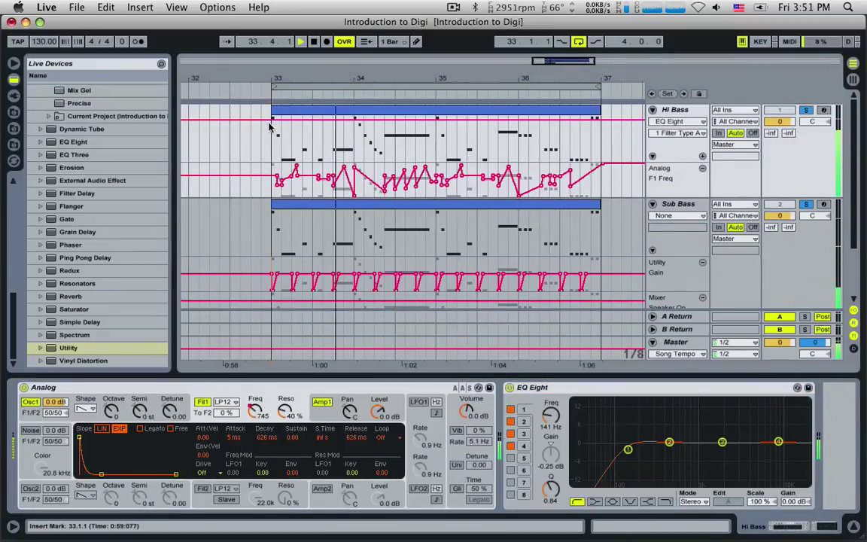
click(275, 246)
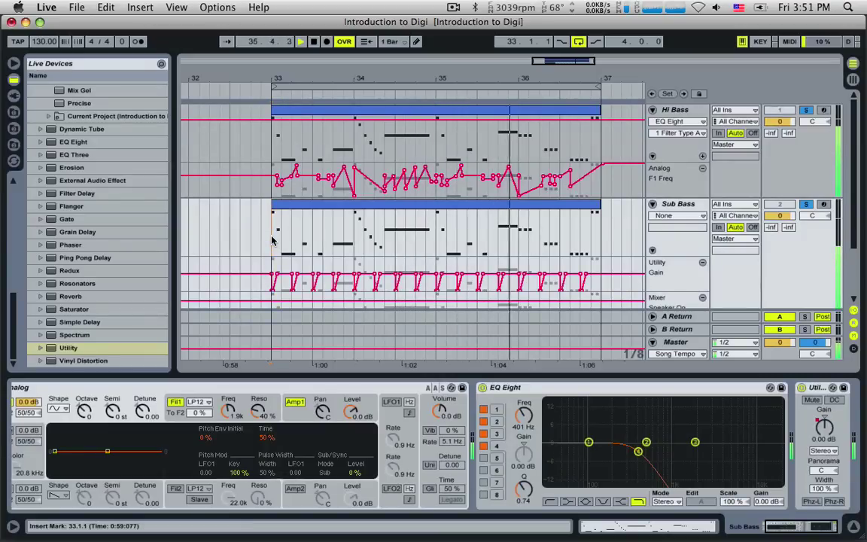
click(299, 235)
click(328, 143)
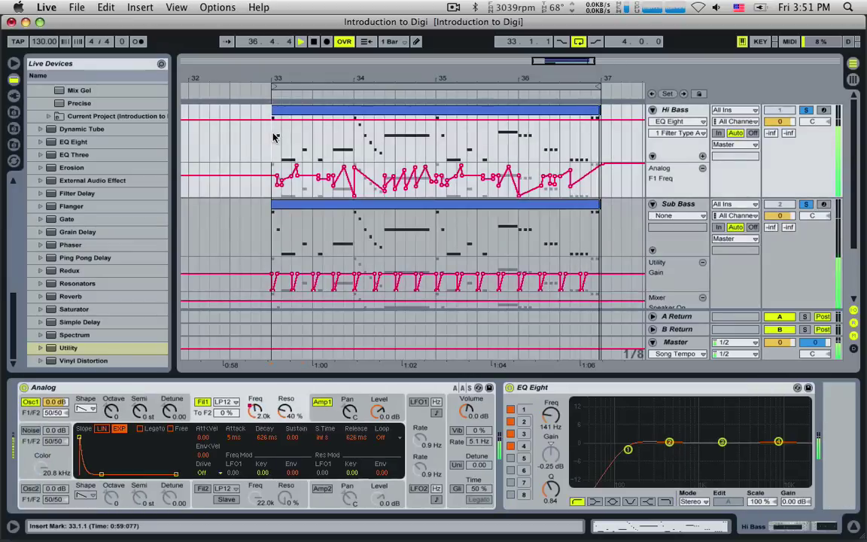
Step: Review the notes and automation on the Hi Bass, Sub Bass and Kick tracks while the loop plays
scroll(329, 143, down, 1)
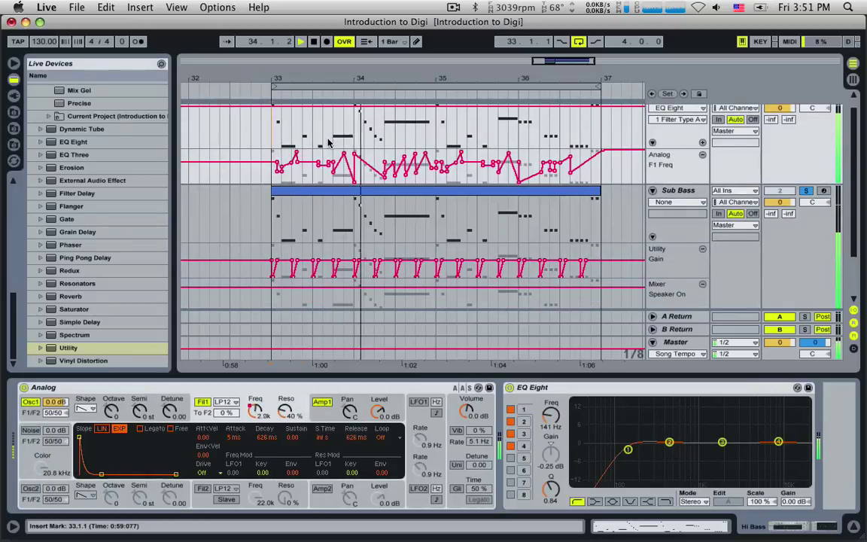
scroll(360, 163, down, 1)
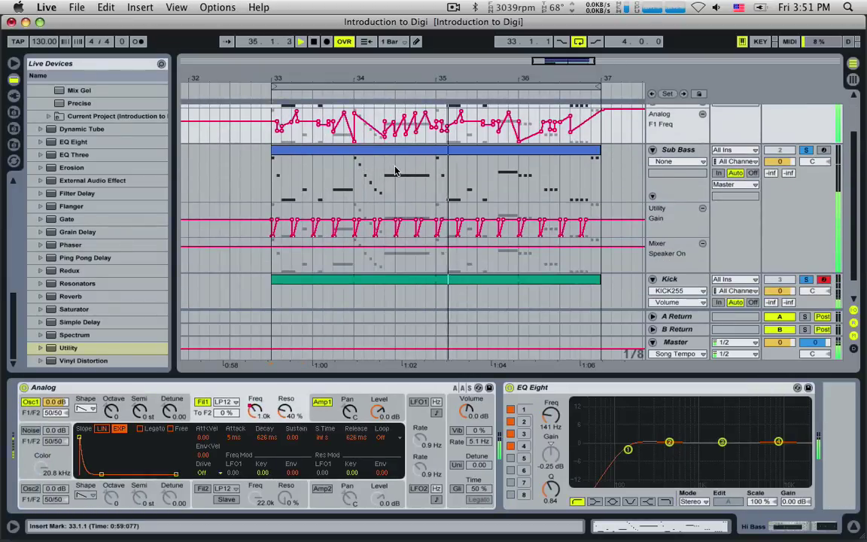
scroll(380, 167, down, 1)
scroll(395, 171, down, 1)
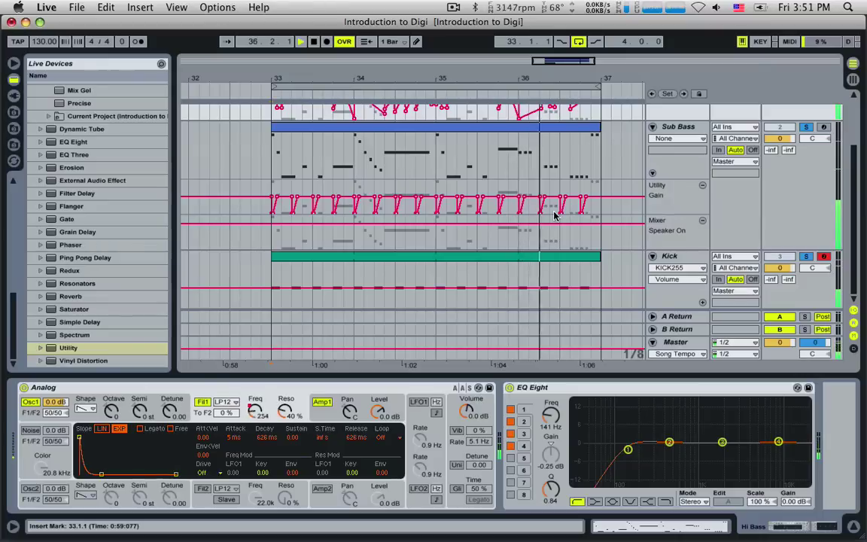
scroll(554, 216, up, 2)
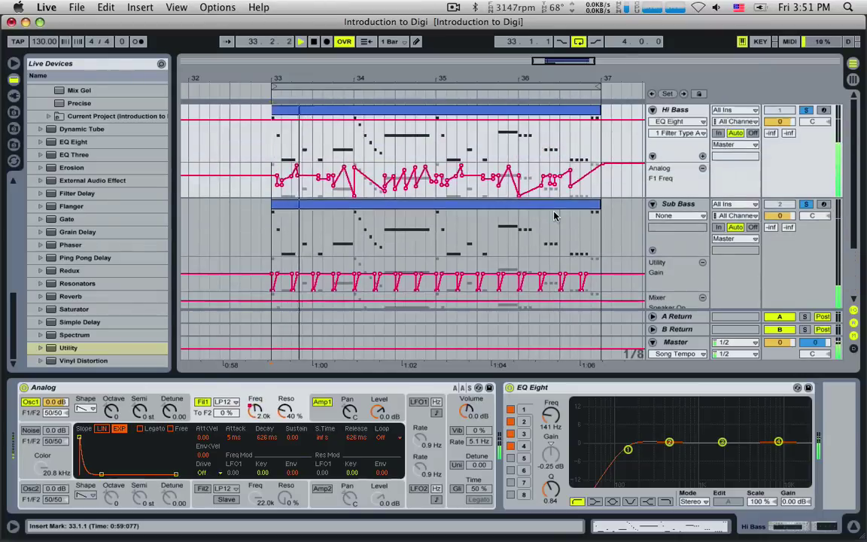
scroll(554, 216, down, 1)
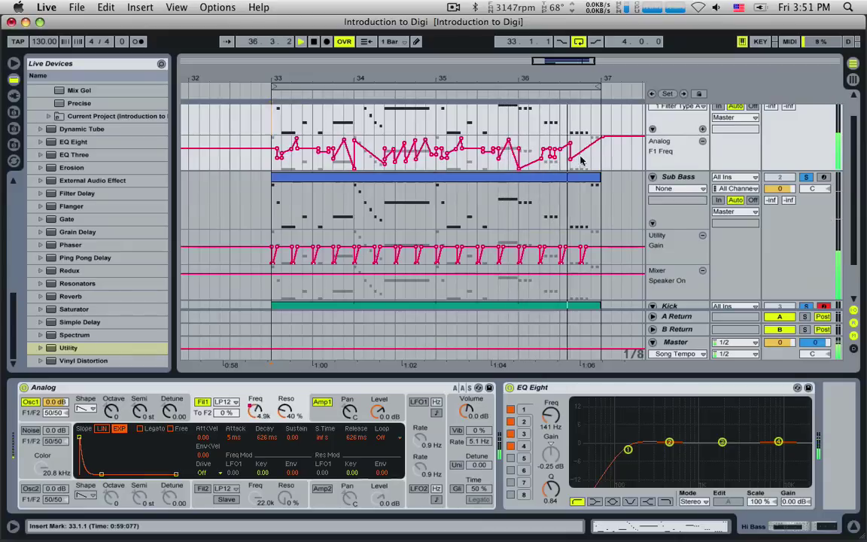
scroll(611, 230, down, 1)
Step: Insert a new MIDI track directly below Kick, unfold it and name it Snare
click(668, 257)
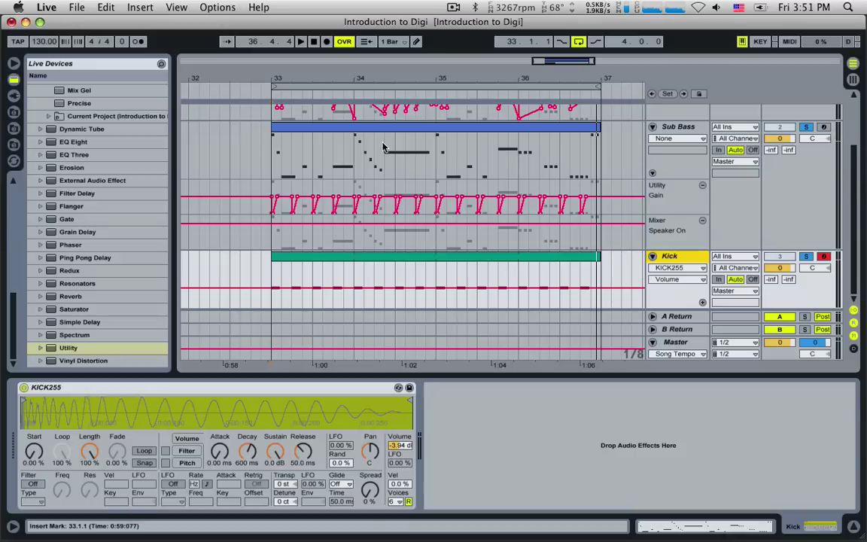
click(140, 7)
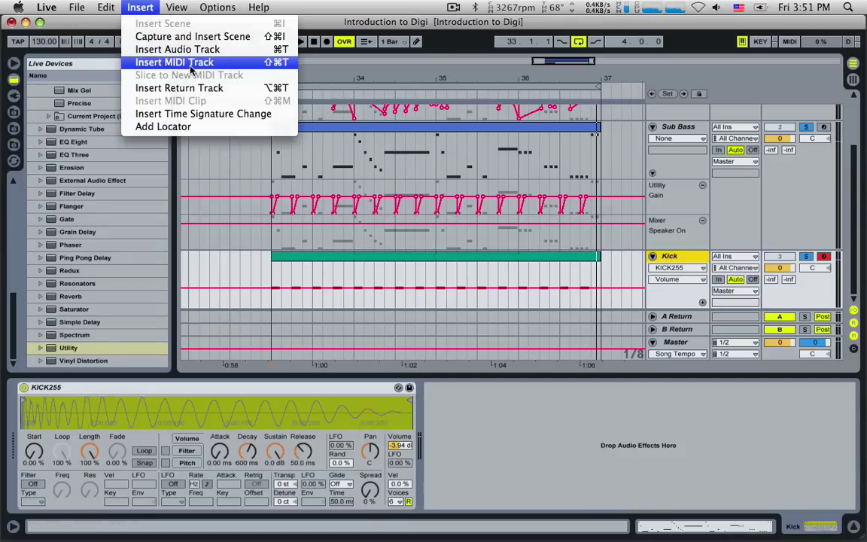
click(174, 88)
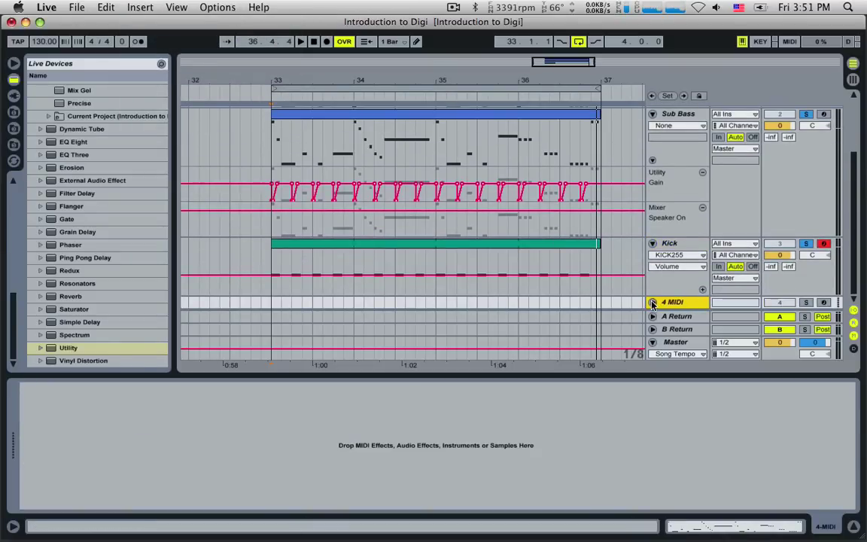
click(652, 303)
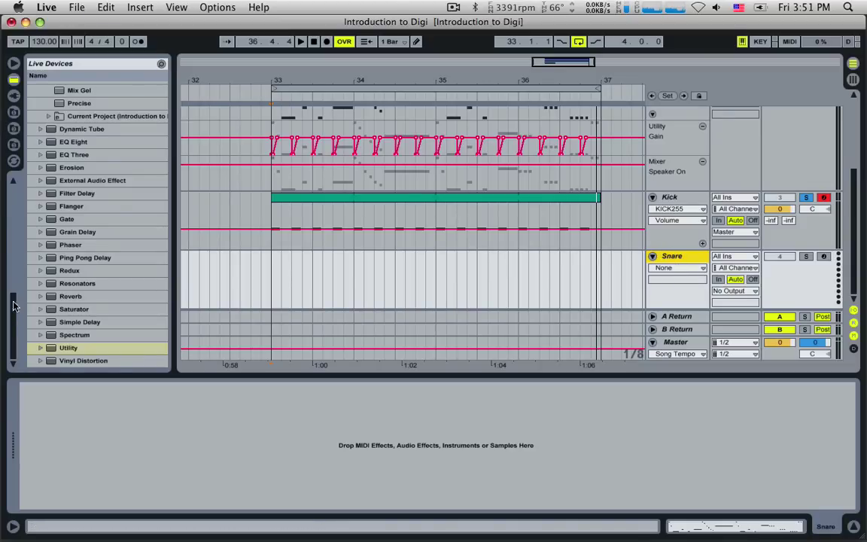
Step: Load an empty Simpler onto the Snare track and show the Samples folder in the browser
scroll(86, 202, up, 10)
drag(94, 202, 117, 426)
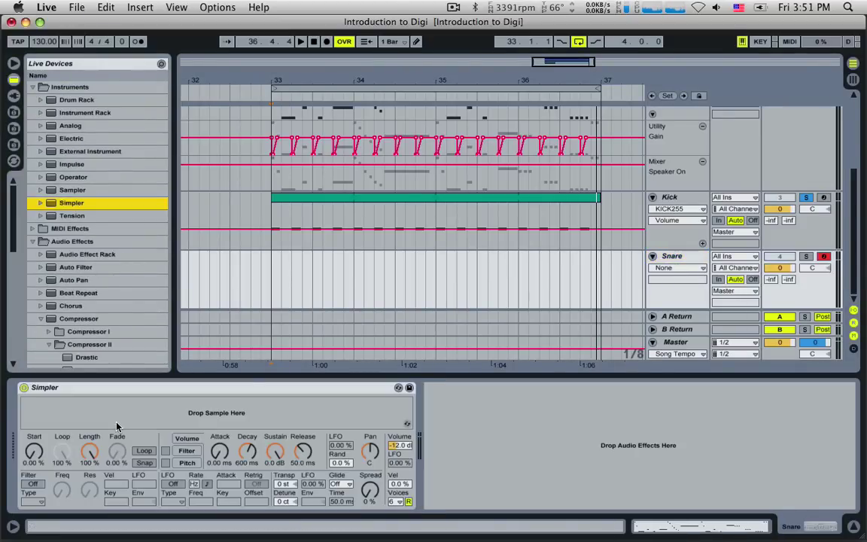
click(12, 130)
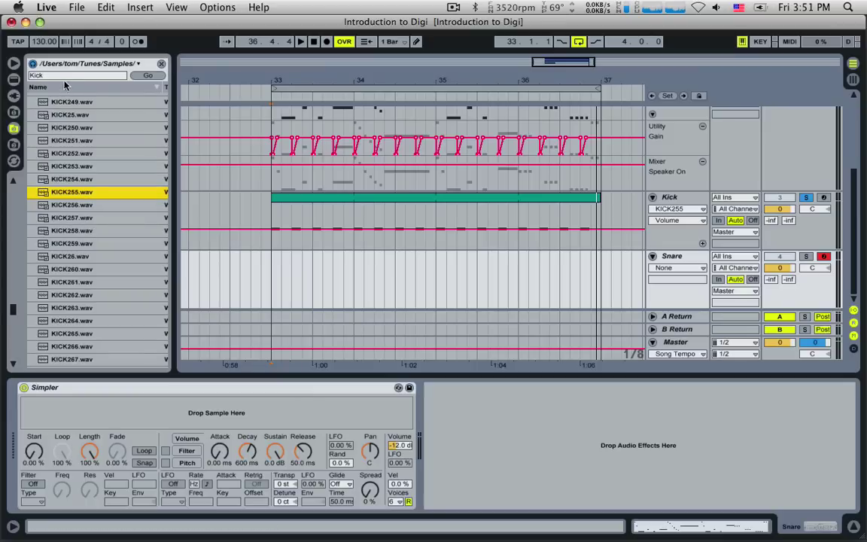
Step: Search the Samples folder for Snare and preview SNARE37.wav among the numbered snare samples
text(Snare)
key(Return)
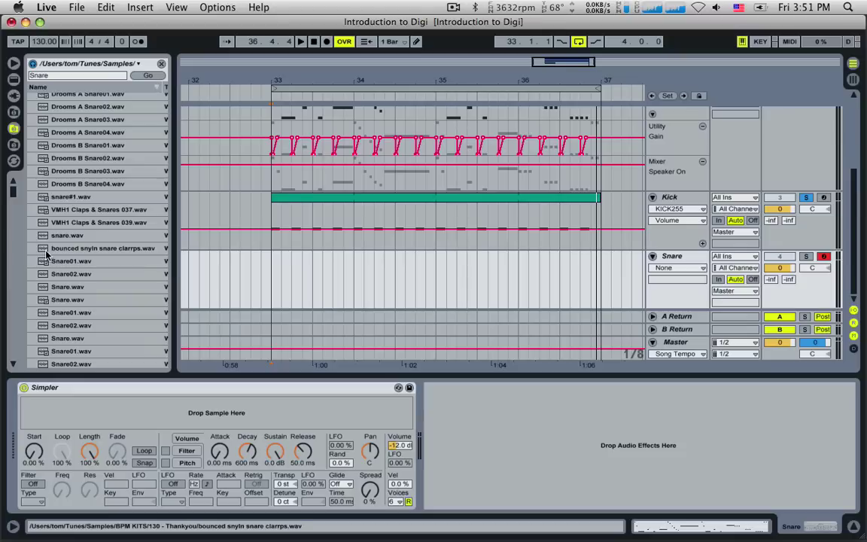
drag(10, 201, 10, 314)
click(76, 255)
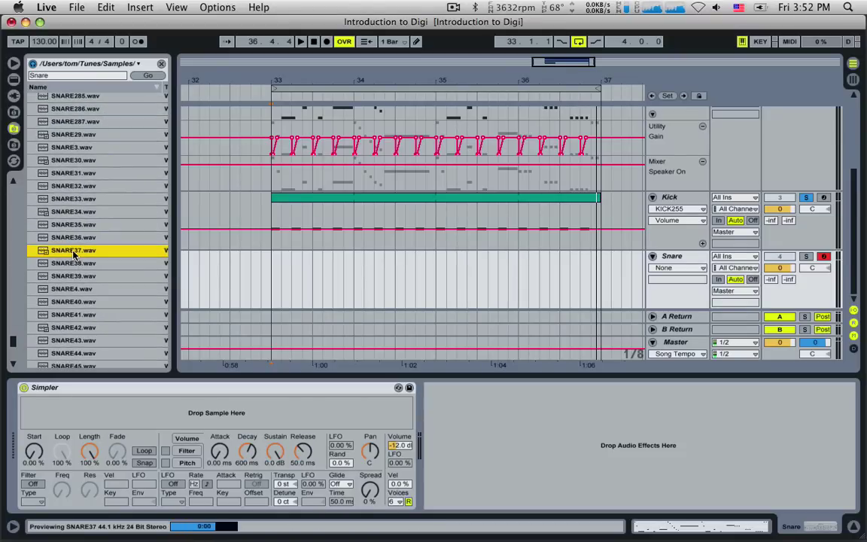
Step: Audition the snare samples one by one, going up the list from SNARE37.wav to SNARE268.wav
key(Up)
key(Up)
key(Up)
key(Up)
key(Up)
key(Up)
key(Up)
key(Up)
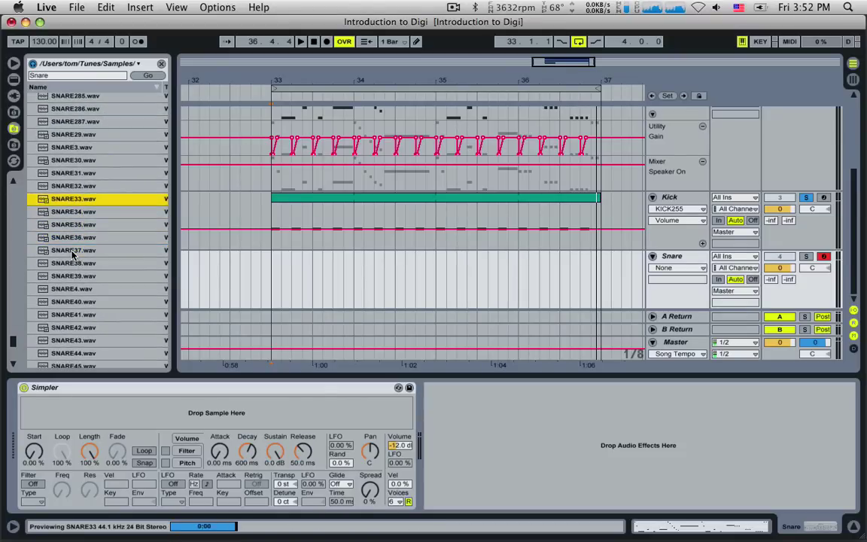
key(Up)
key(Up)
key(Up)
key(Up)
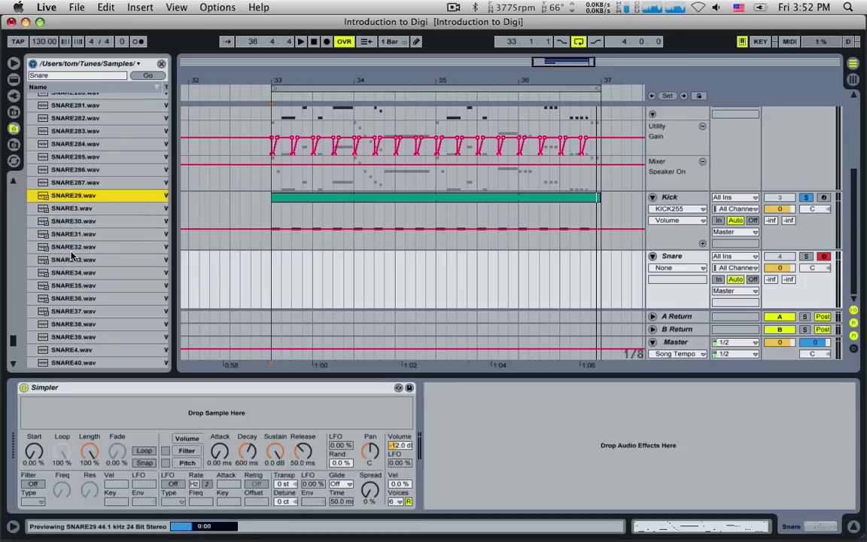
key(Up)
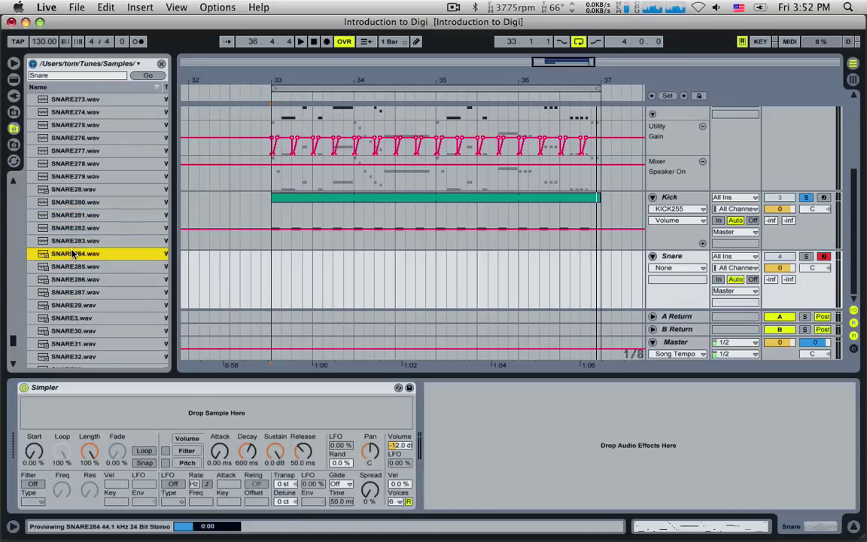
key(Up)
key(Up)
key(Up)
key(Up)
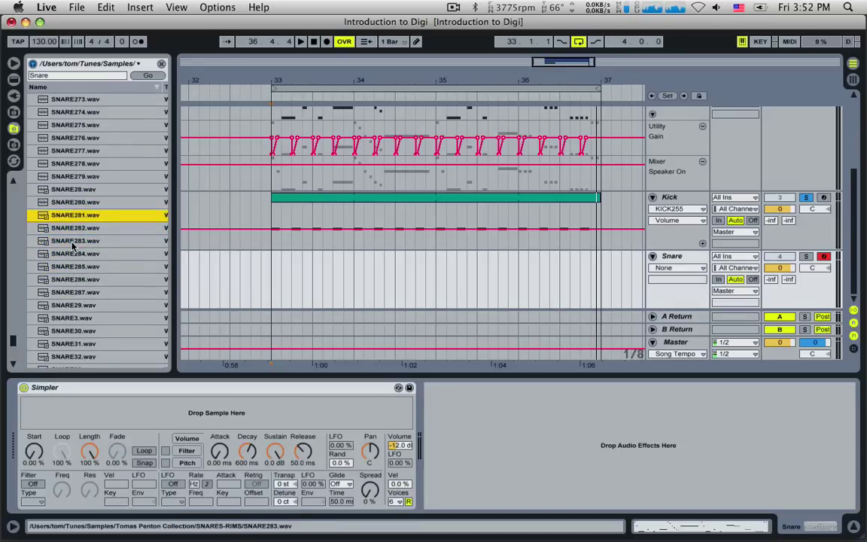
key(Up)
key(Up)
key(Up)
key(Up)
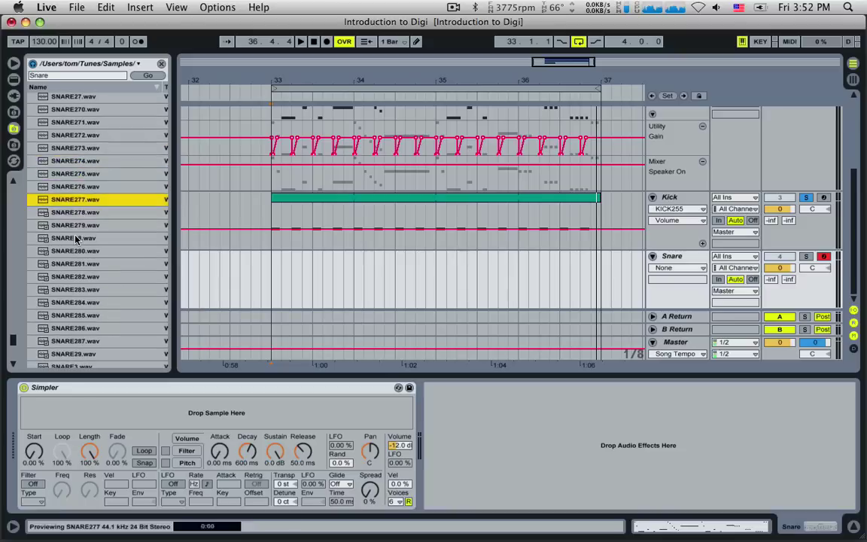
key(Up)
key(Up)
key(Up)
key(Up)
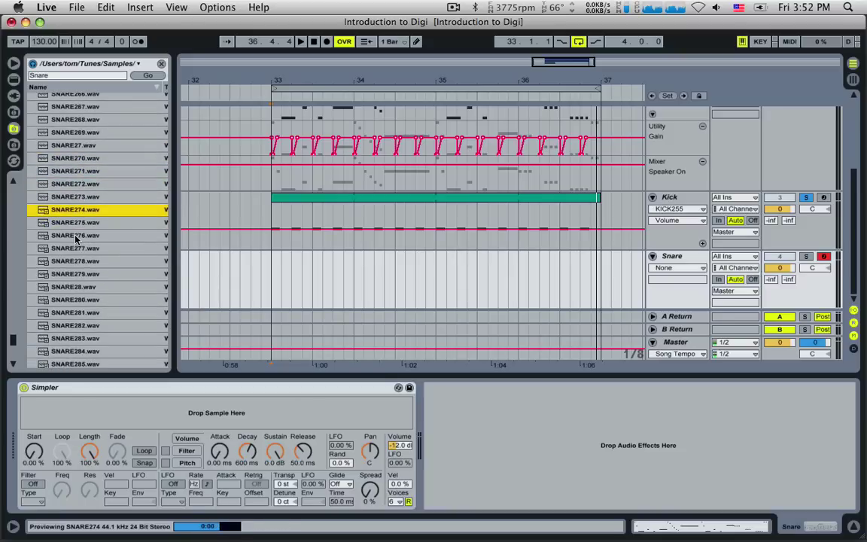
key(Up)
key(Up)
key(Up)
key(Up)
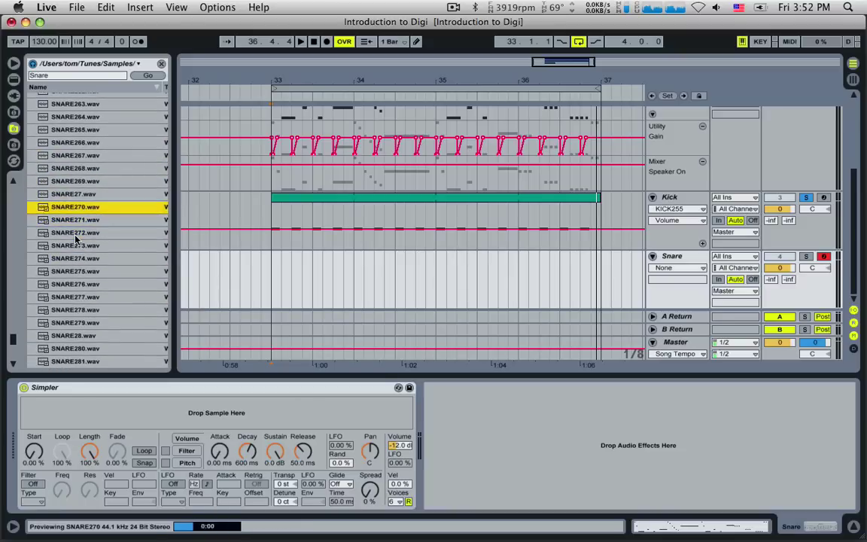
key(Up)
key(Up)
key(Up)
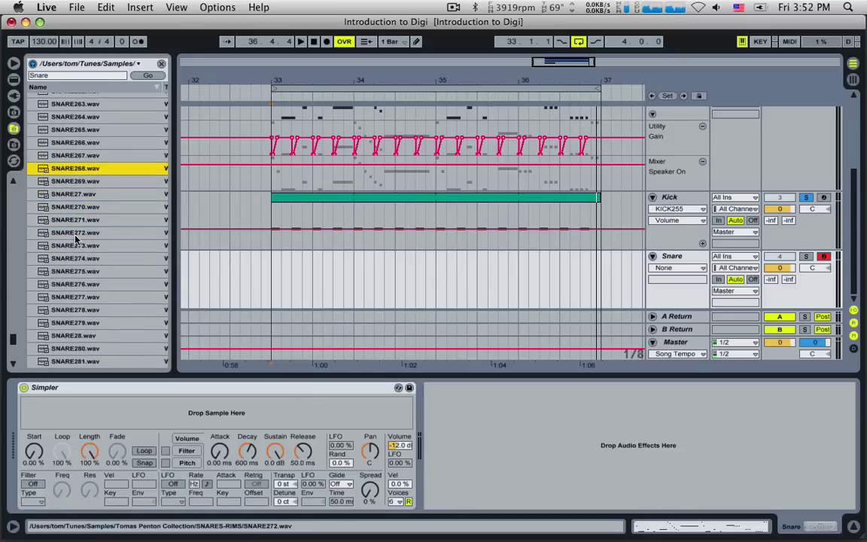
Step: Load SNARE267.wav into the empty Simpler on the Snare track
click(74, 152)
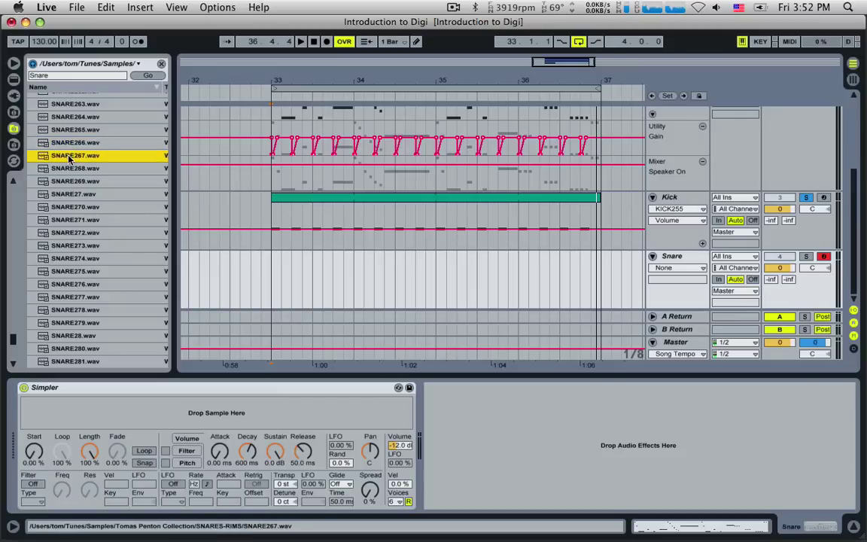
drag(68, 156, 223, 406)
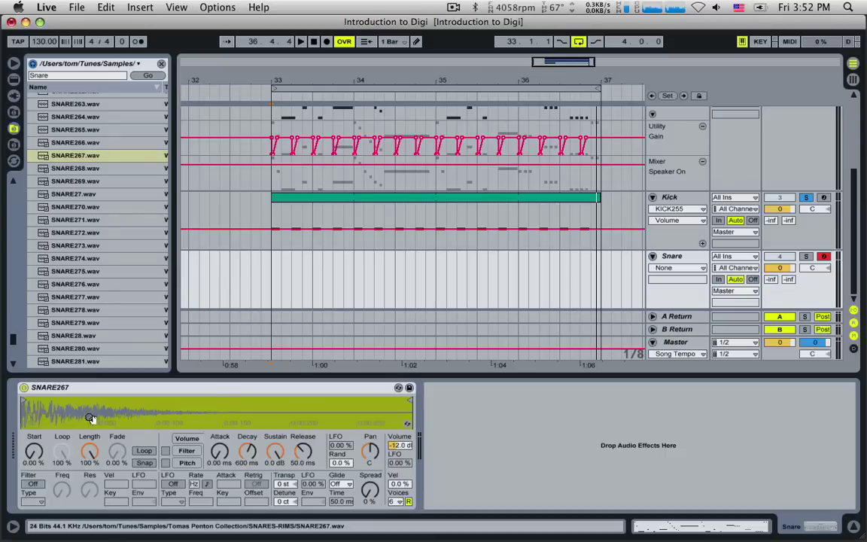
mouse_move(58, 413)
mouse_down()
mouse_move(58, 474)
mouse_move(58, 413)
mouse_up()
Step: Insert an empty one-bar MIDI clip on the Snare track from bar 33 to bar 34
click(276, 267)
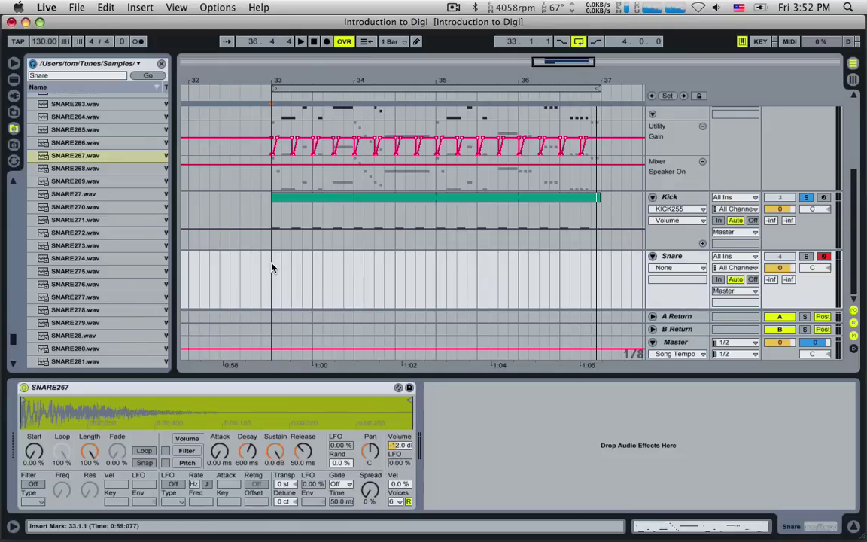
drag(271, 267, 355, 267)
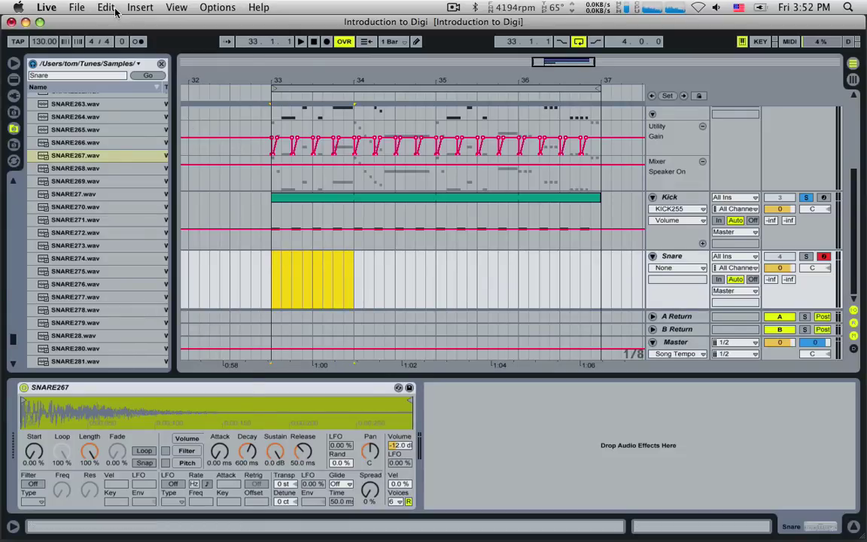
click(140, 7)
click(161, 101)
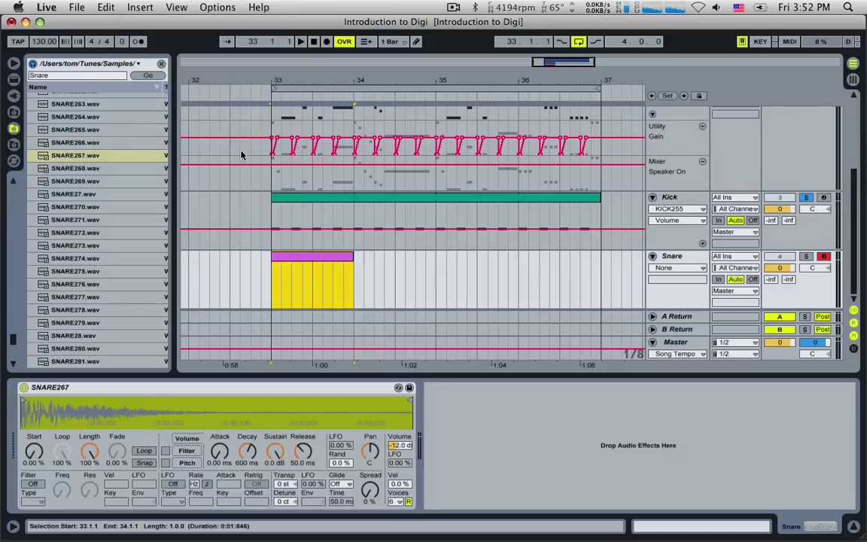
Step: Place sixteenth-note C3 hits on beats 2 and 4 (1.2 and 1.4) of the snare clip
double_click(321, 267)
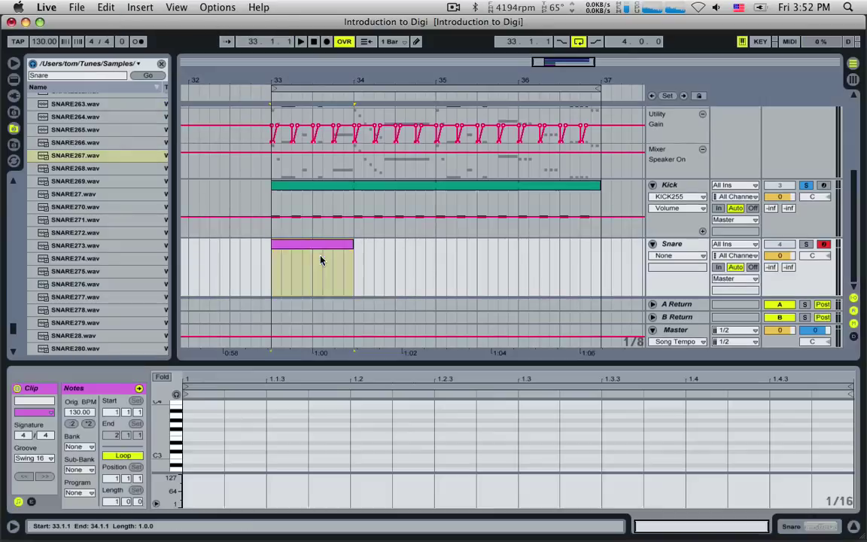
double_click(355, 457)
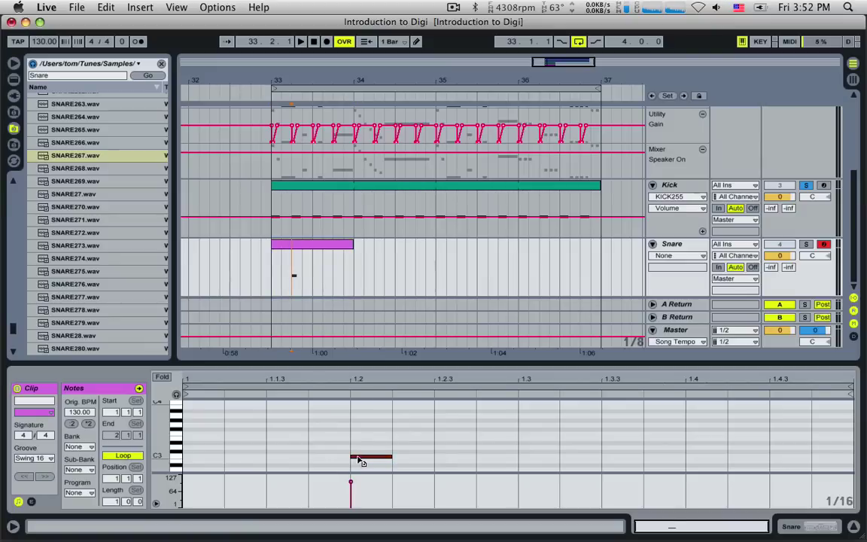
drag(360, 461, 690, 470)
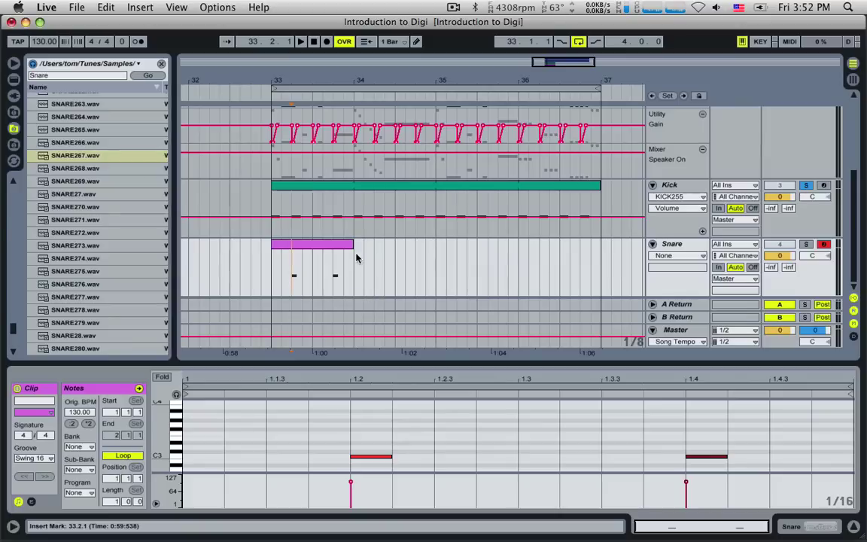
Step: Solo the Snare track along with Kick and play both from bar 33
click(281, 268)
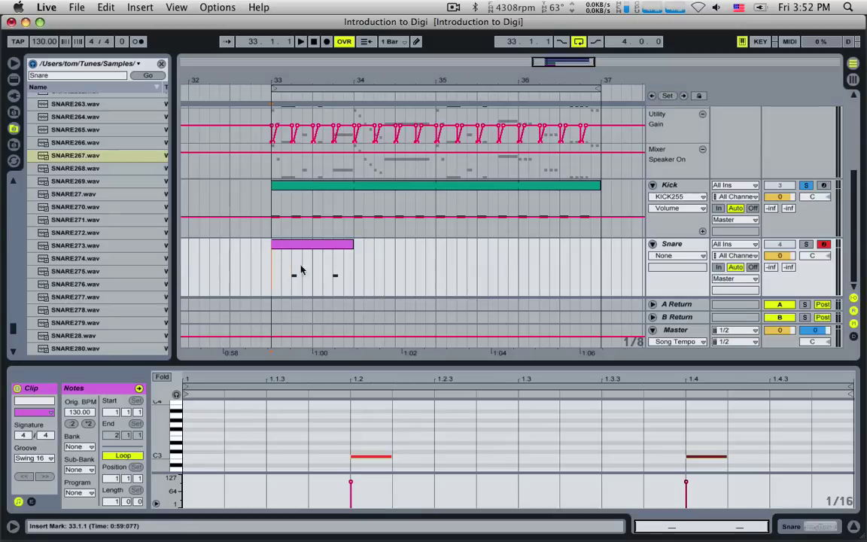
click(807, 245)
key(space)
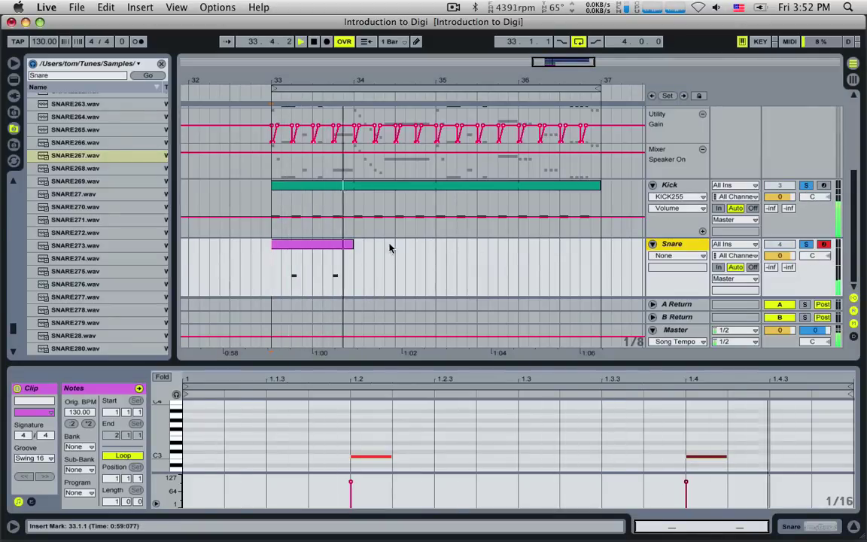
Step: Extend the looped snare clip to bar 37 to match the Kick clip, and play the loop
key(space)
drag(350, 243, 596, 244)
key(space)
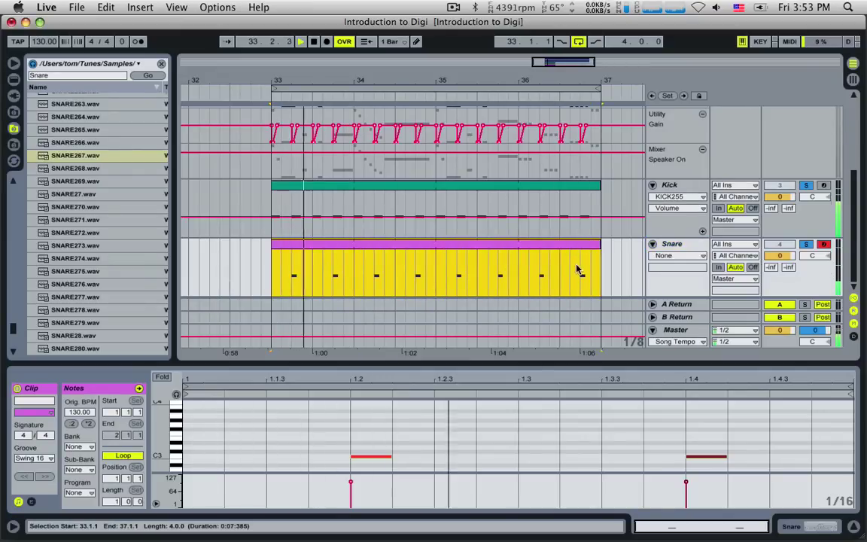
Step: Raise the Volume of the Snare track's Simpler to -5.62 dB
click(685, 255)
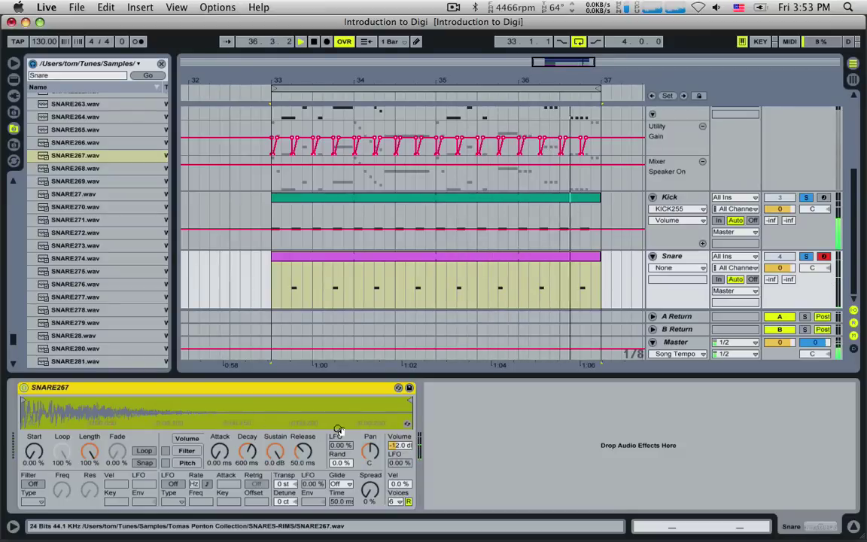
click(400, 445)
mouse_move(401, 445)
mouse_down()
mouse_move(400, 423)
mouse_move(401, 431)
mouse_up()
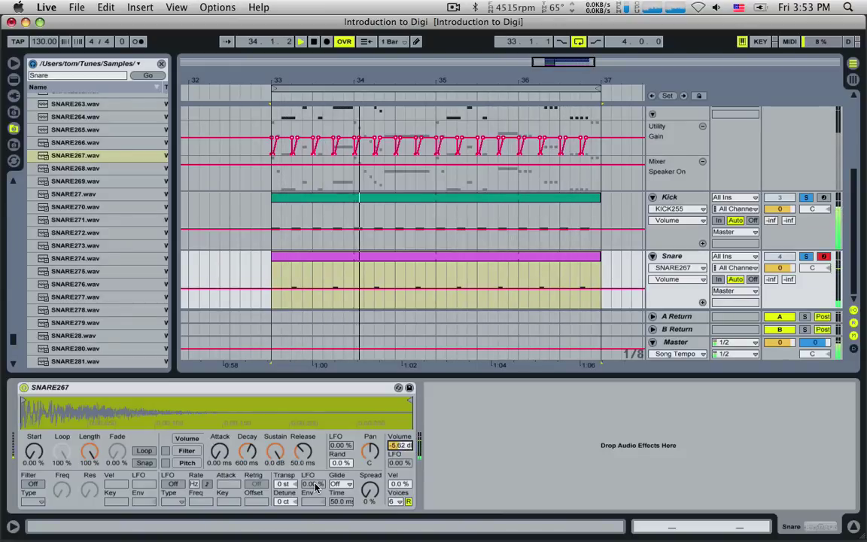
Step: Try transposing the snare sample down to -3 st in Simpler during playback, and return it to 0 st
click(283, 484)
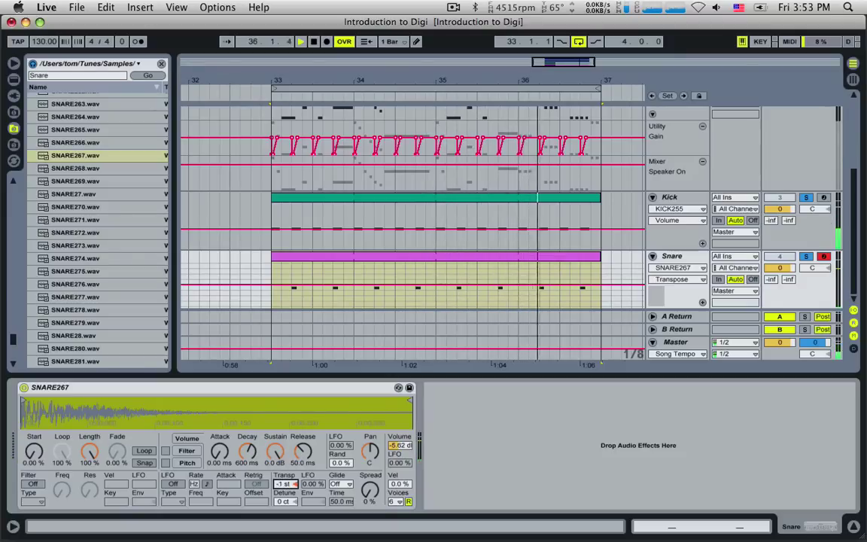
key(Down)
key(Down)
key(Down)
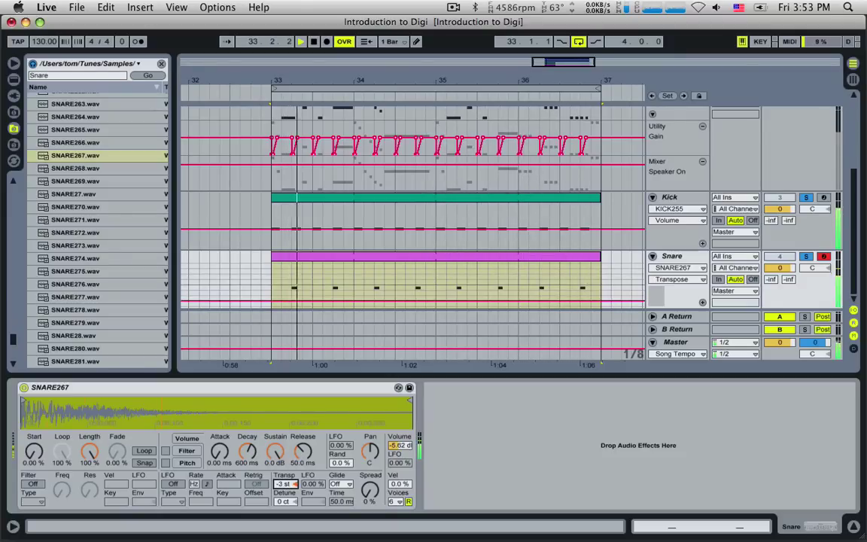
key(Down)
key(Down)
key(Down)
key(Down)
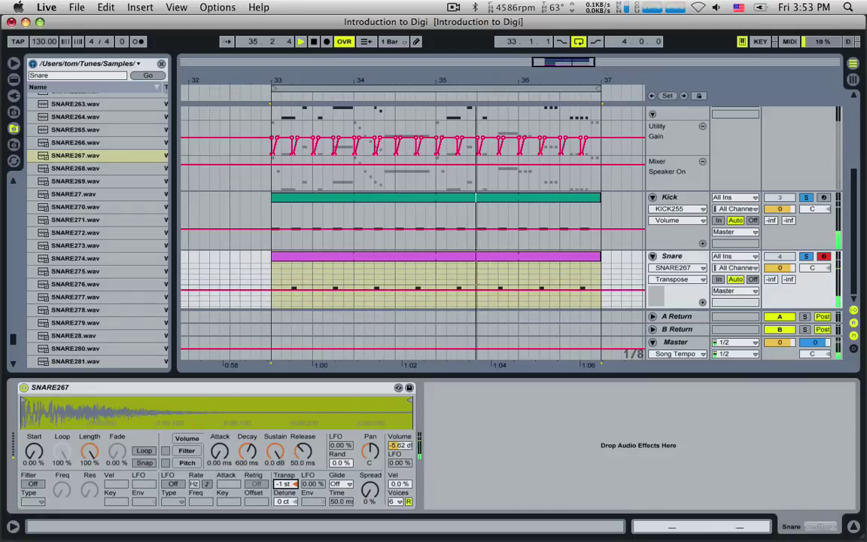
key(Up)
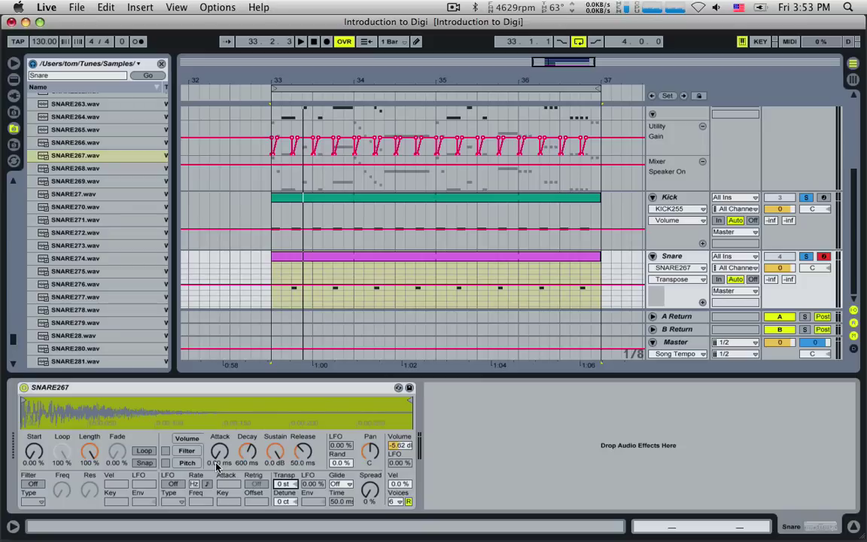
Step: Lengthen both C3 notes in the snare clip to eighth notes and play the loop
key(space)
double_click(329, 258)
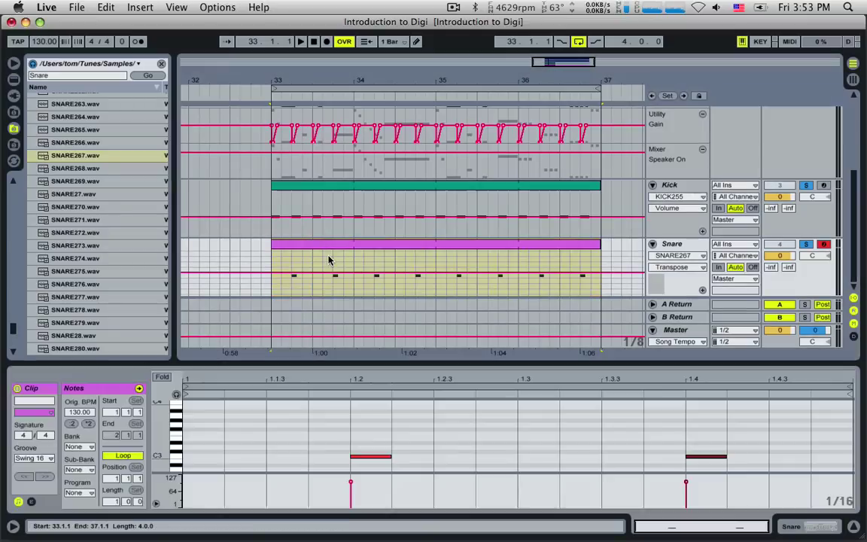
drag(337, 435, 772, 461)
key(space)
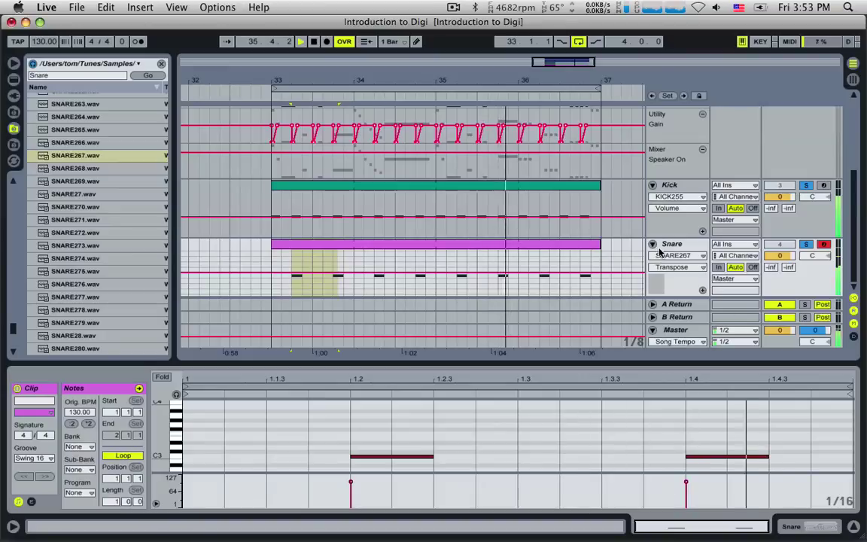
Step: Compare the Simpler settings on the Kick and Snare tracks while the loop plays
double_click(683, 247)
click(677, 198)
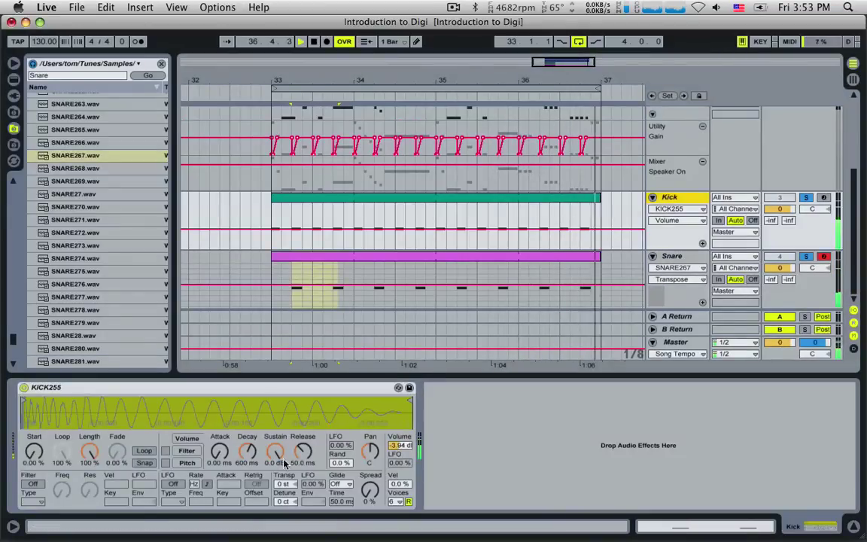
click(672, 268)
click(673, 258)
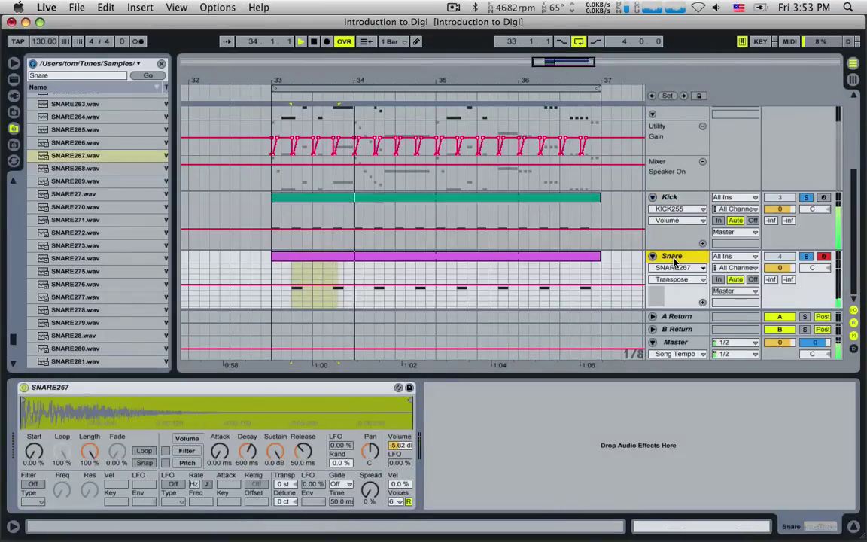
drag(292, 484, 292, 482)
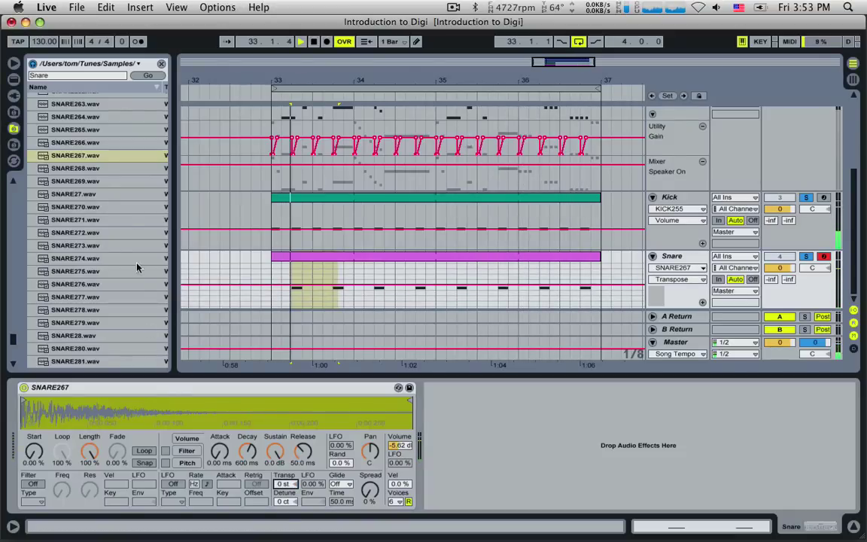
Step: Stop playback and audition the snare samples in the search results from SNARE267.wav back to SNARE218.wav
key(space)
scroll(70, 194, up, 3)
click(70, 193)
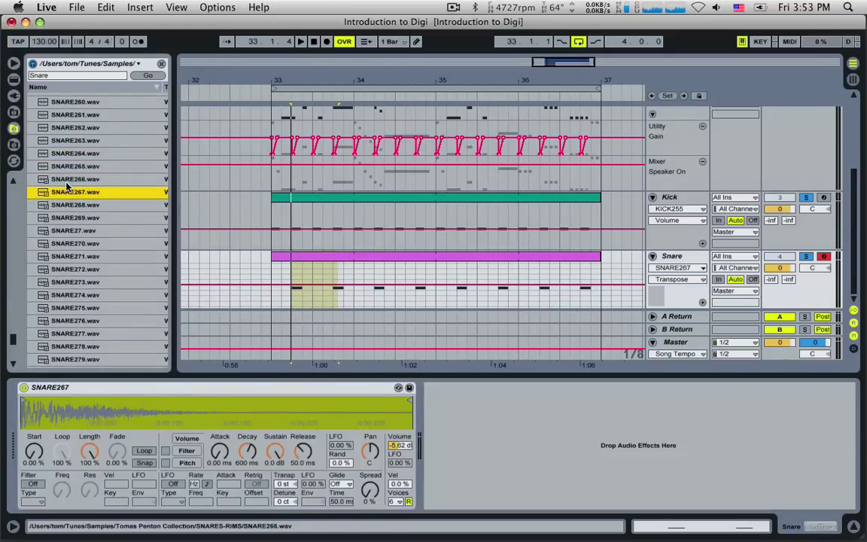
key(Up)
scroll(79, 200, up, 3)
key(Up)
scroll(80, 201, up, 4)
key(Up)
scroll(80, 201, up, 3)
key(Up)
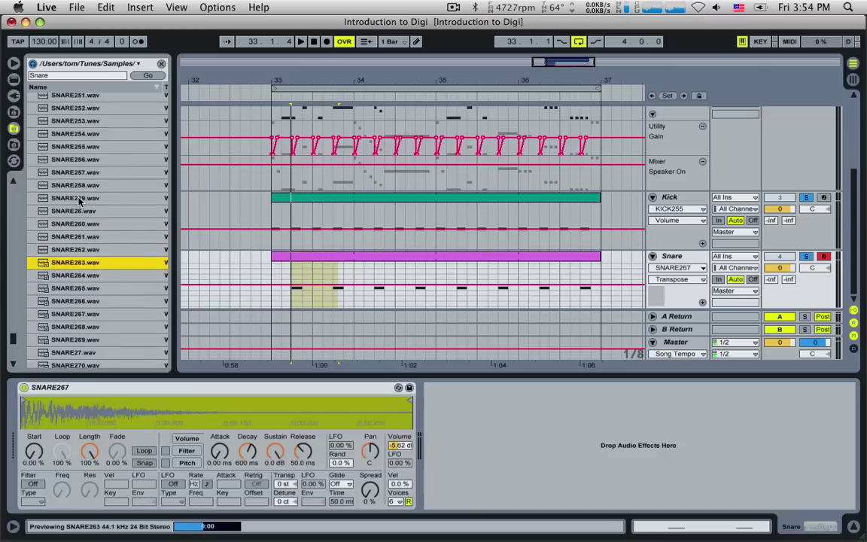
key(Up)
click(74, 161)
scroll(85, 183, up, 6)
click(84, 176)
scroll(85, 183, up, 3)
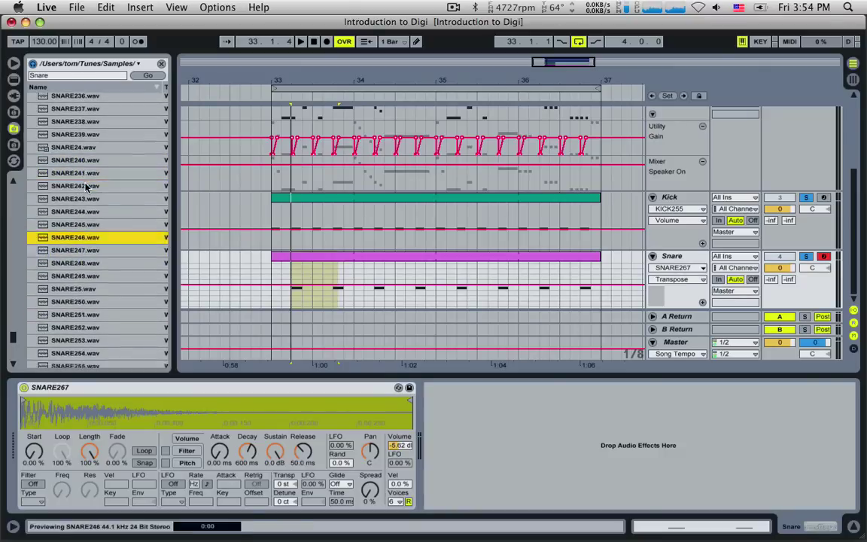
scroll(86, 186, up, 14)
click(90, 187)
scroll(91, 187, up, 6)
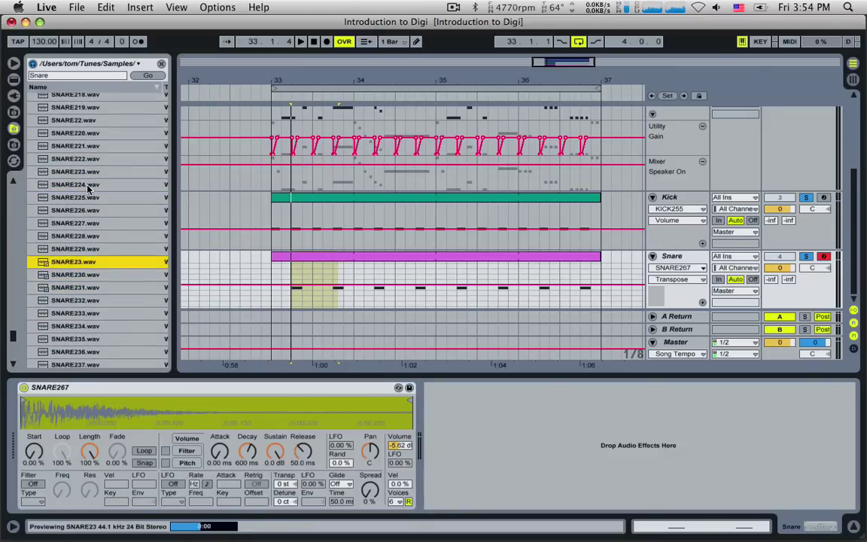
key(Up)
scroll(86, 181, up, 3)
click(85, 180)
key(Up)
scroll(85, 180, up, 2)
key(Up)
scroll(85, 178, up, 6)
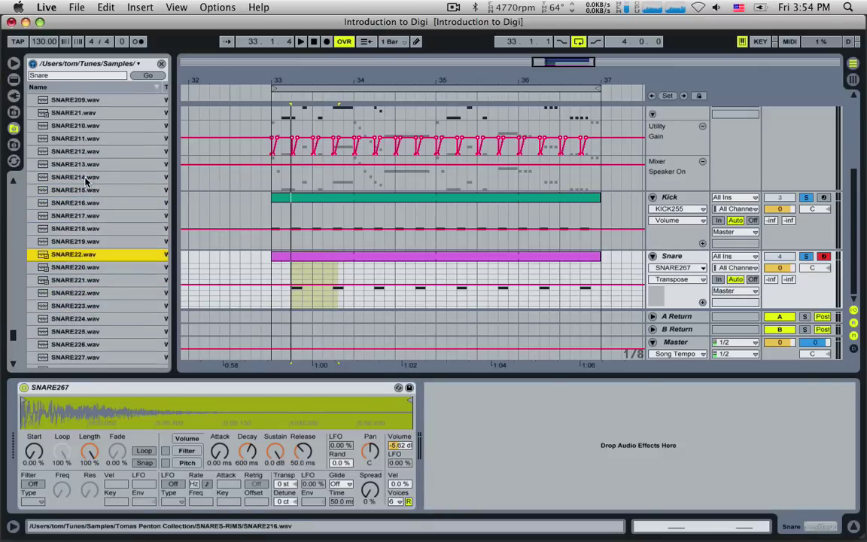
key(Up)
key(Up)
key(Up)
Step: Load SNARE218.wav into the Snare track's Simpler and raise its Volume to -2.81 dB while the loop plays
click(82, 230)
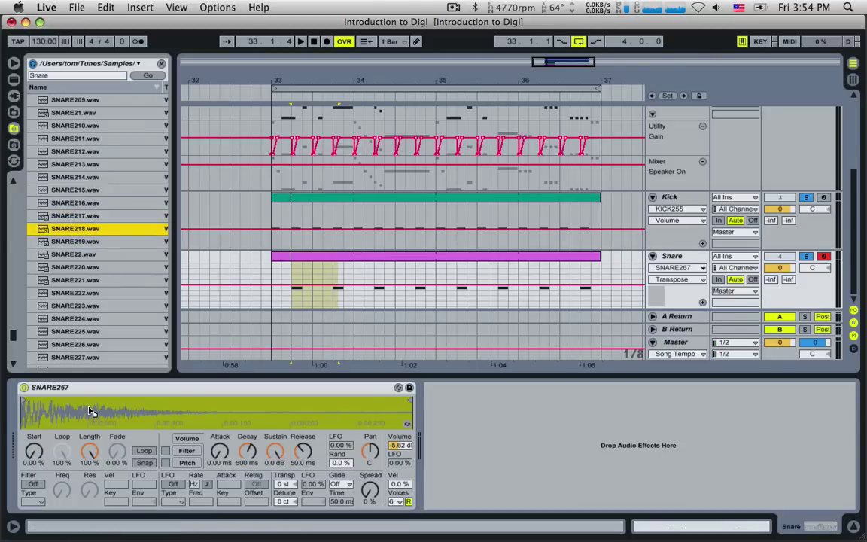
drag(88, 416, 90, 416)
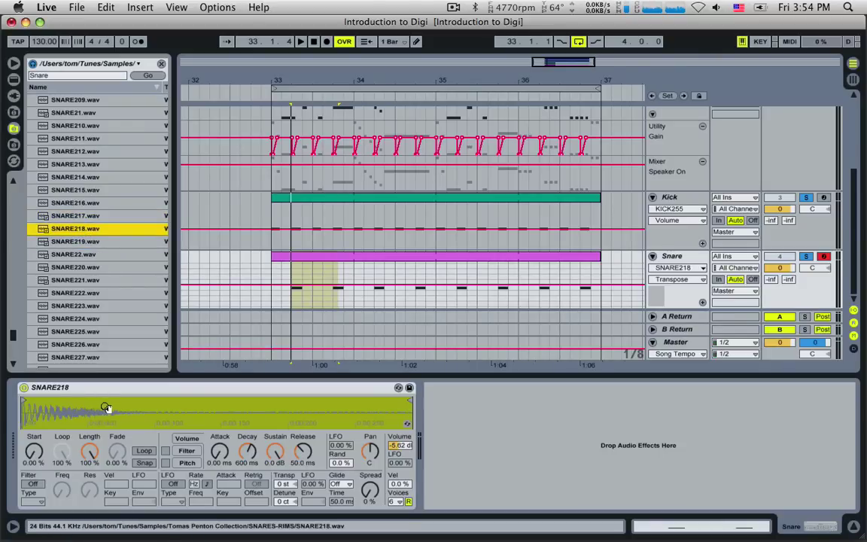
key(space)
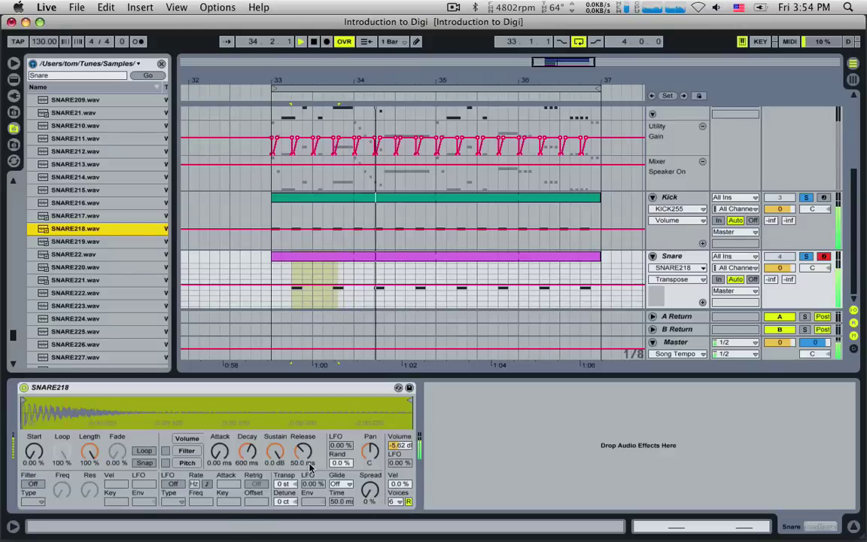
drag(399, 445, 400, 423)
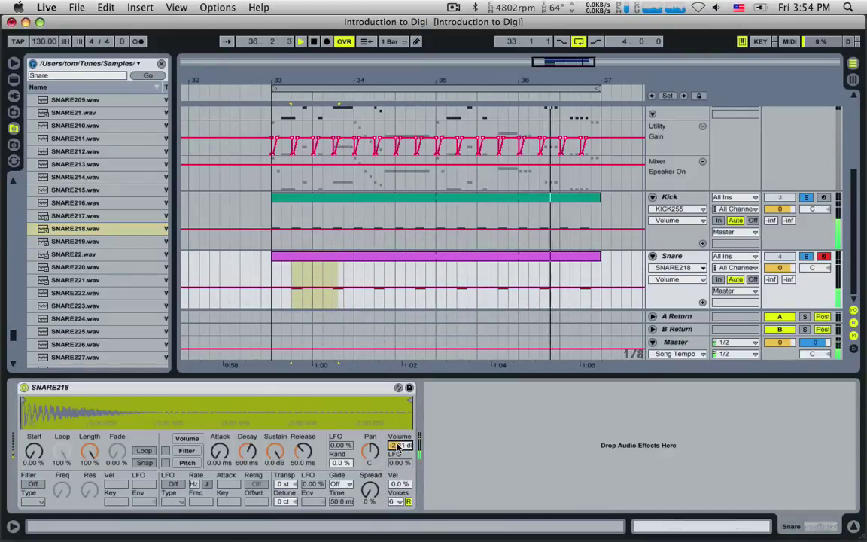
Step: Add the Reverb audio effect from the Live Devices to the Snare track after Simpler
click(667, 257)
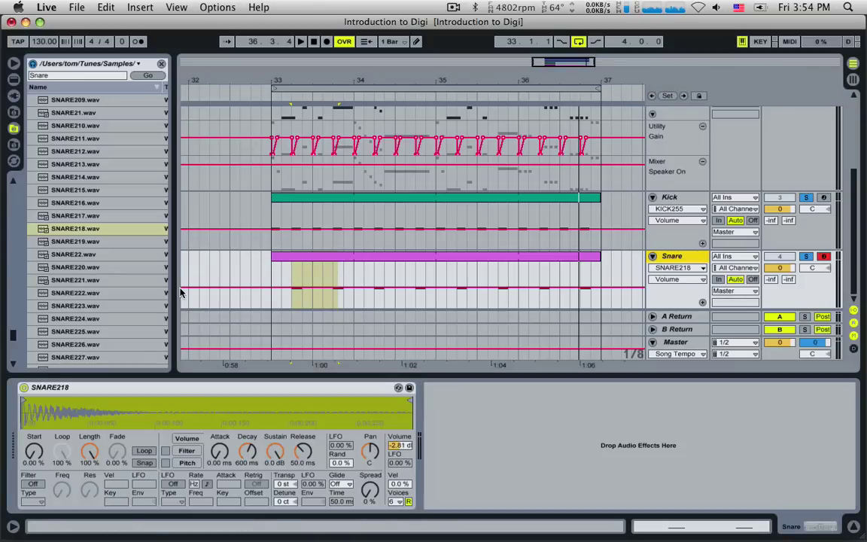
click(14, 80)
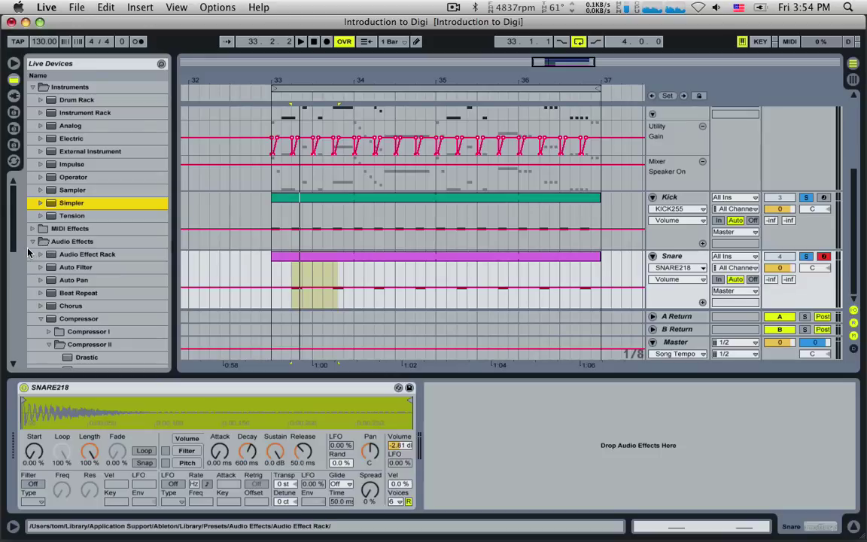
scroll(44, 249, down, 3)
scroll(44, 281, down, 2)
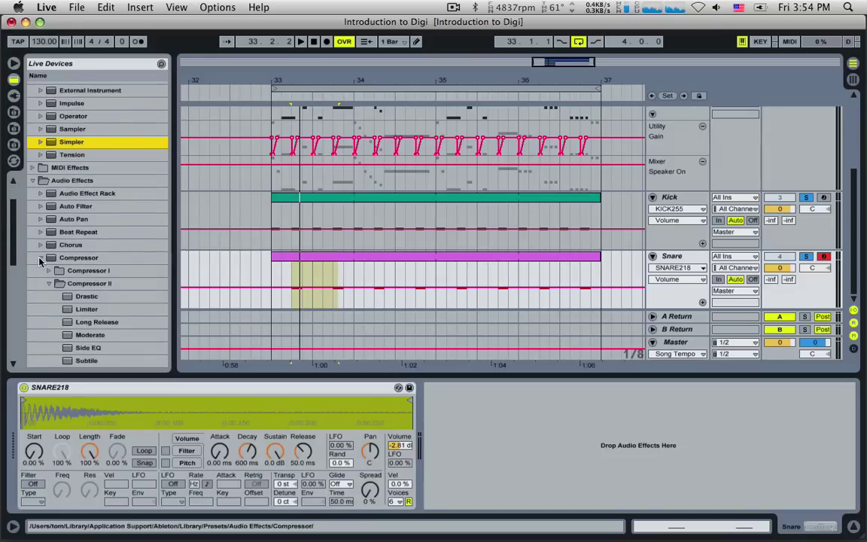
click(41, 258)
scroll(79, 316, down, 10)
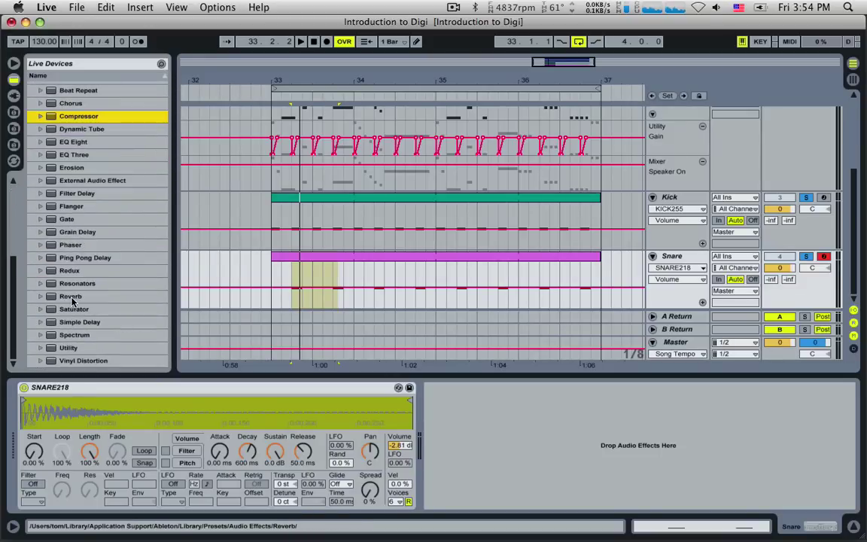
click(71, 297)
double_click(70, 297)
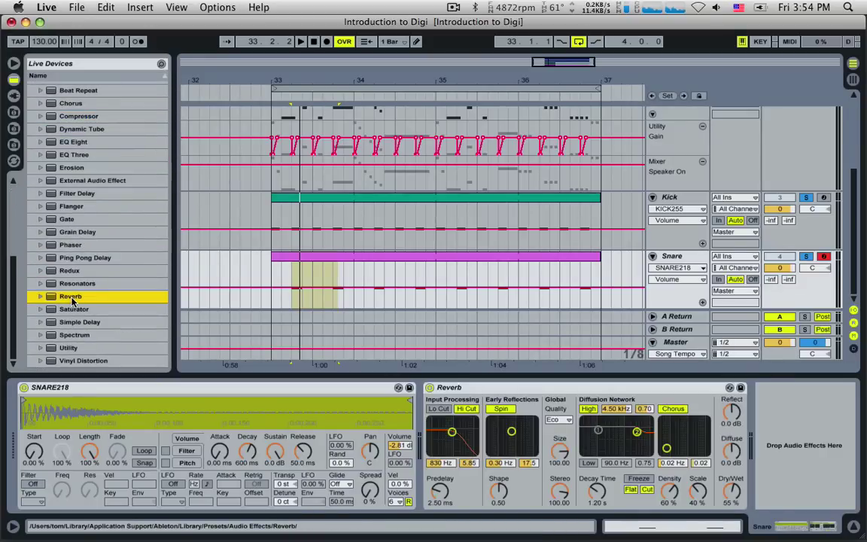
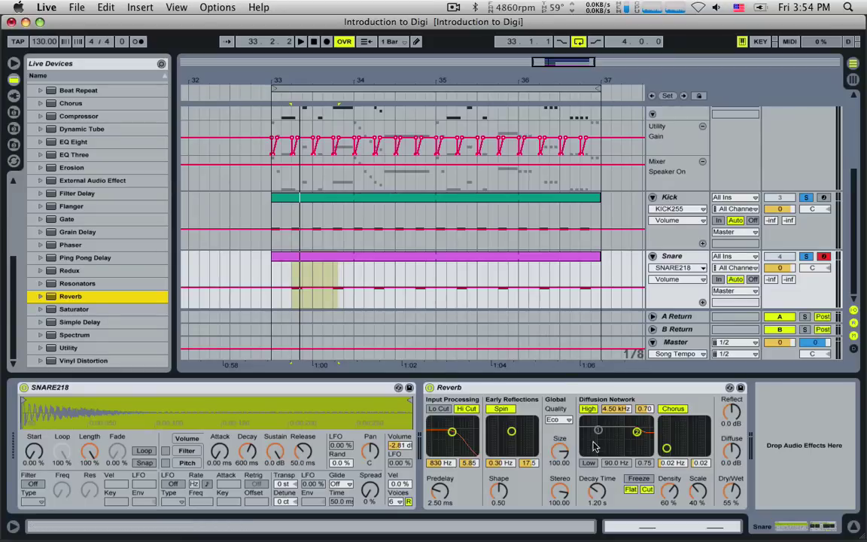
Step: Play the loop from bar 33 with only the Snare soloed, and compare the sound with Reverb bypassed and re-enabled
click(274, 280)
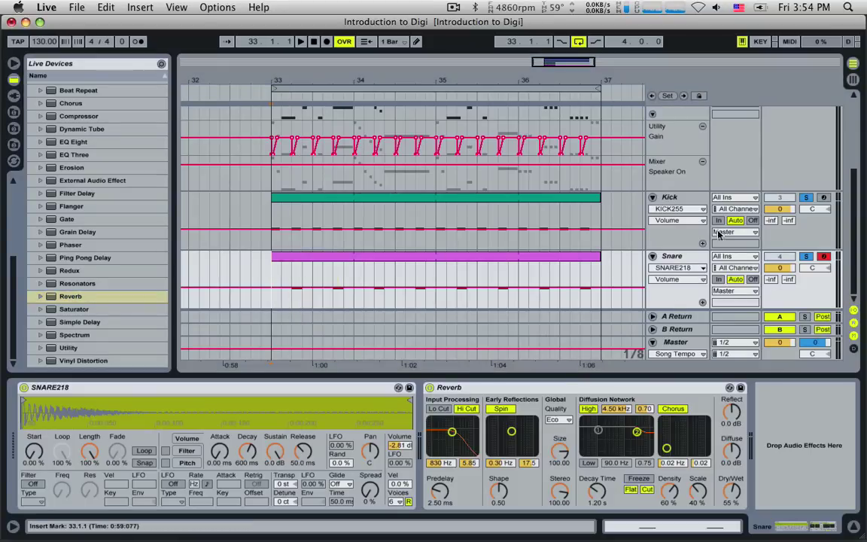
click(559, 386)
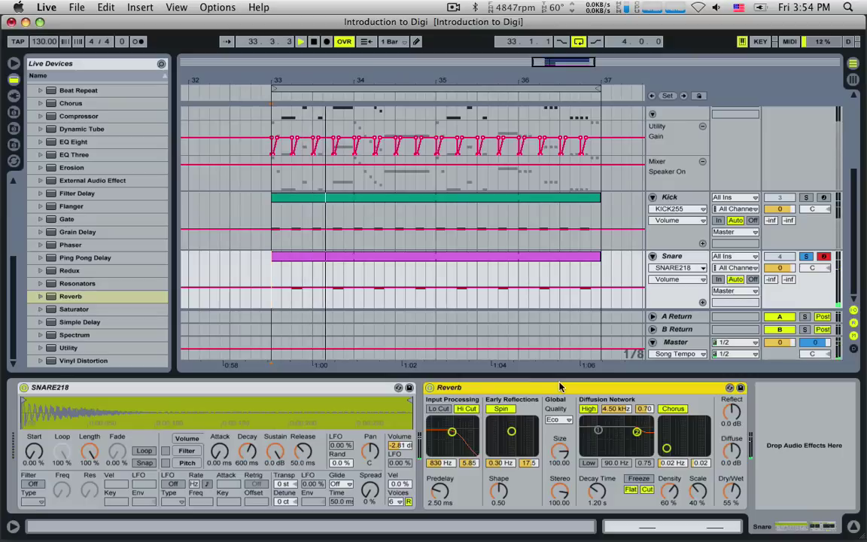
click(429, 388)
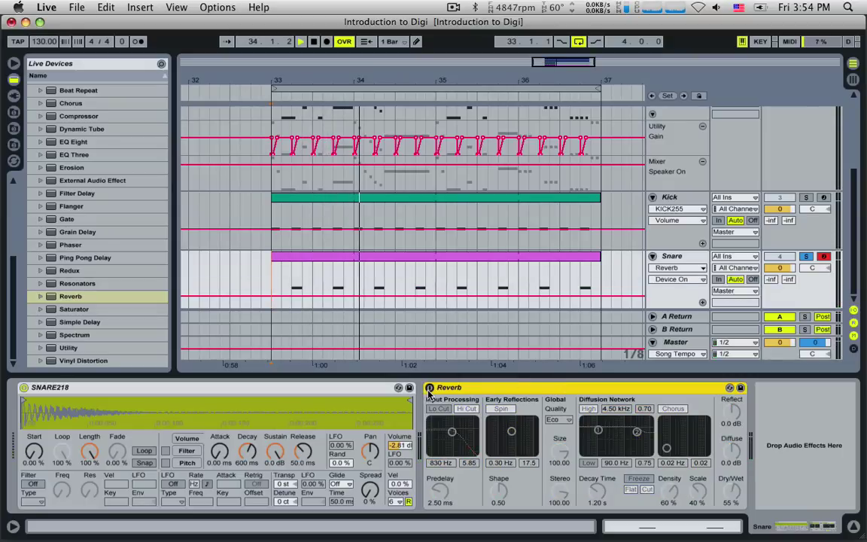
click(429, 388)
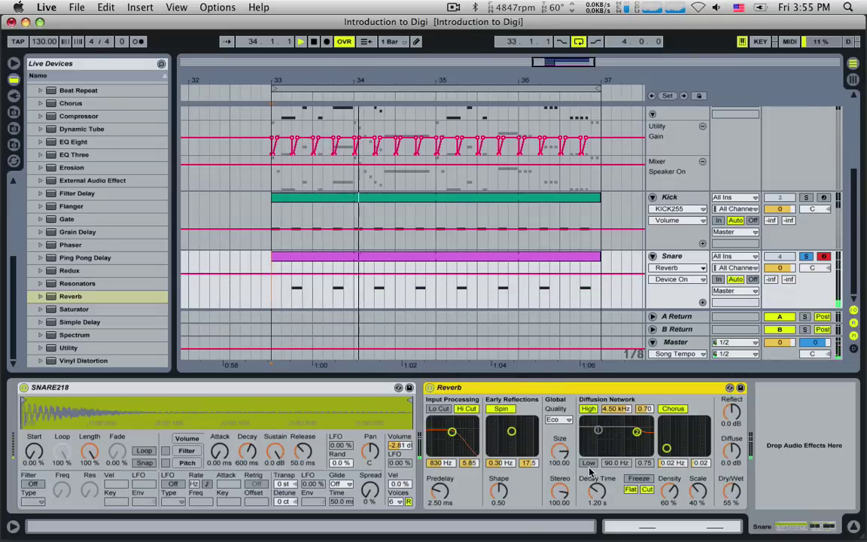
Step: Reduce the snare Reverb's Size to 62.27 and its Decay Time to 517 ms during playback
drag(557, 454, 557, 463)
click(599, 492)
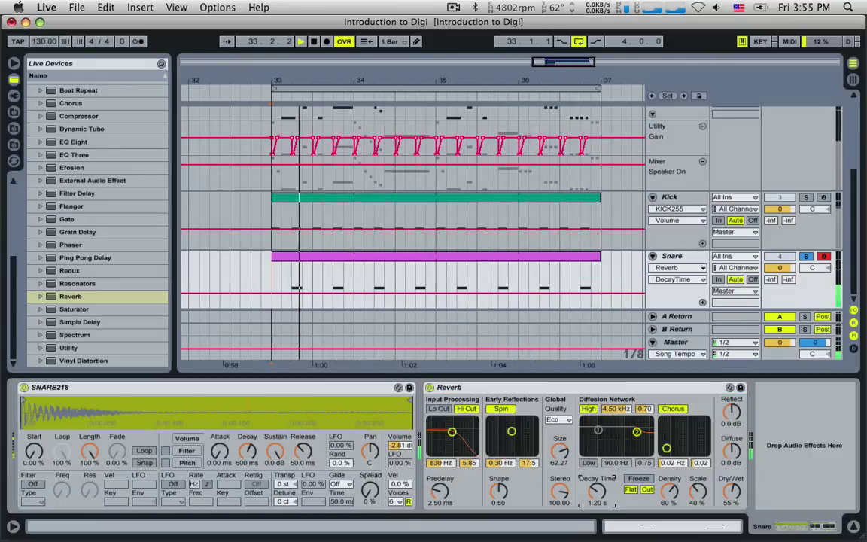
drag(598, 492, 599, 502)
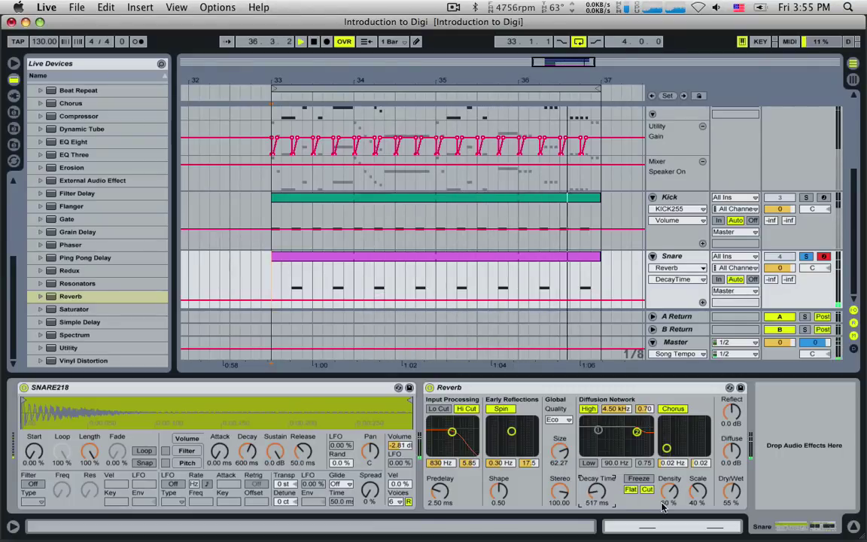
key(space)
Step: Try the snare Reverb's Dry/Wet amount at 0 %, 18 % and 100 % with playback stopped
click(735, 489)
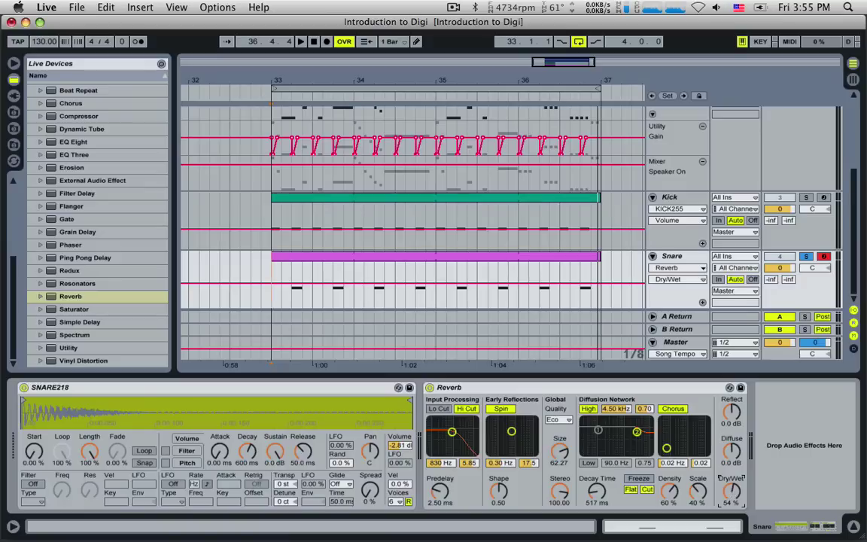
drag(730, 490, 733, 495)
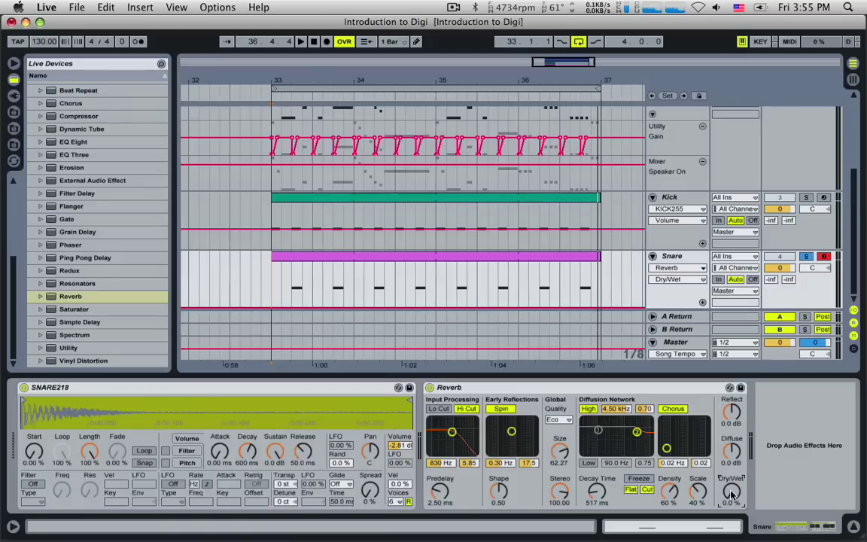
drag(731, 493, 731, 486)
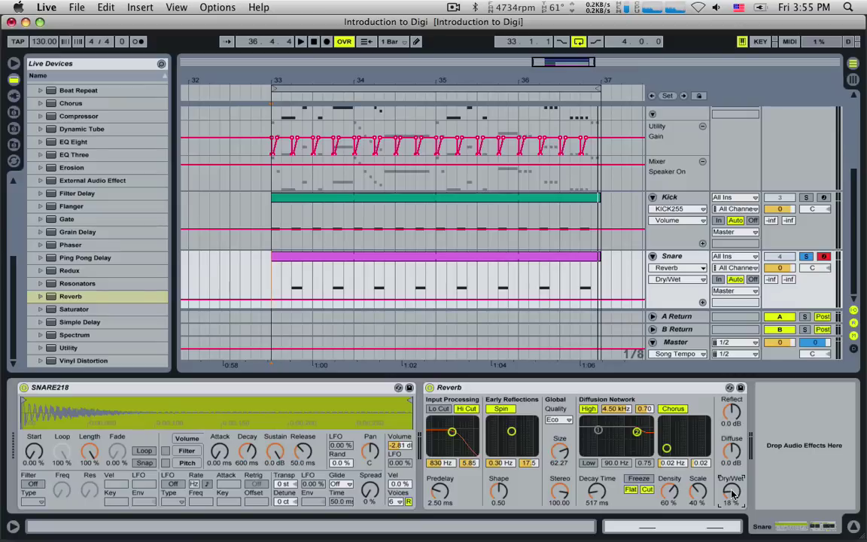
drag(731, 491, 733, 493)
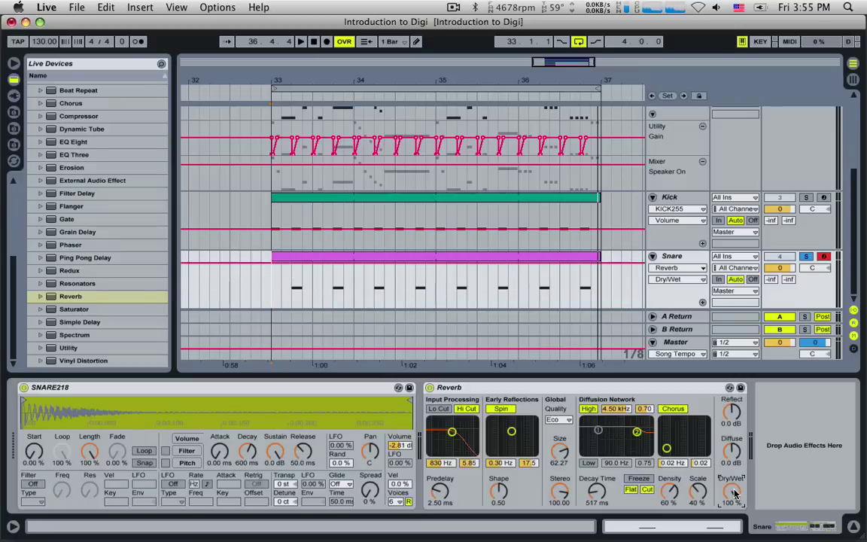
Step: Set the snare Reverb's Dry/Wet to 37 % during playback and solo the Kick track together with the Snare
key(space)
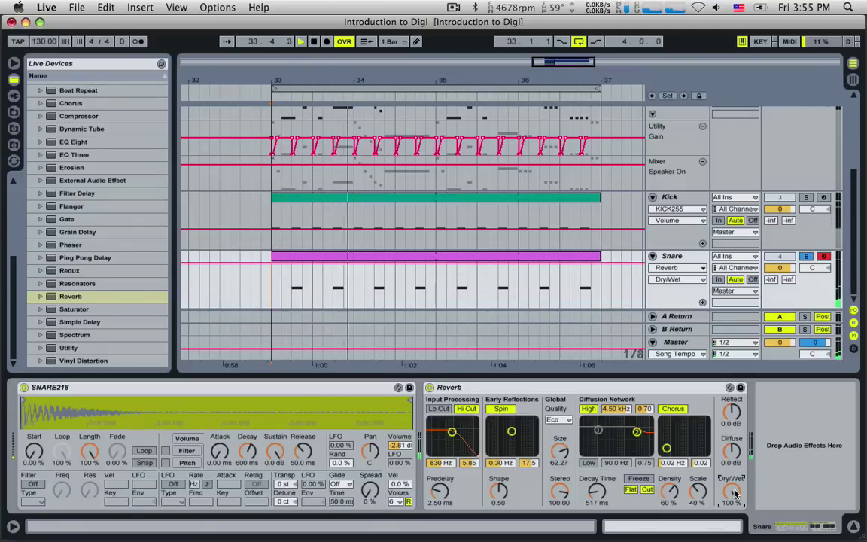
drag(734, 493, 734, 519)
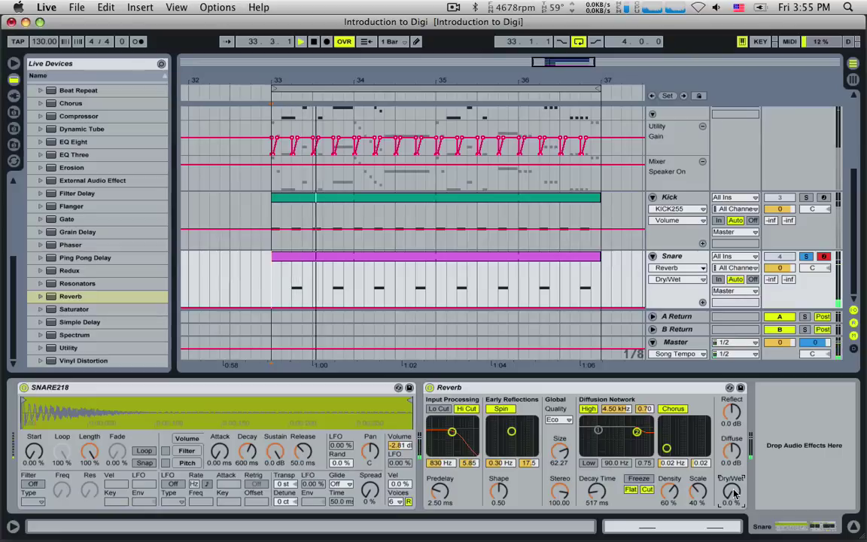
drag(734, 519, 733, 495)
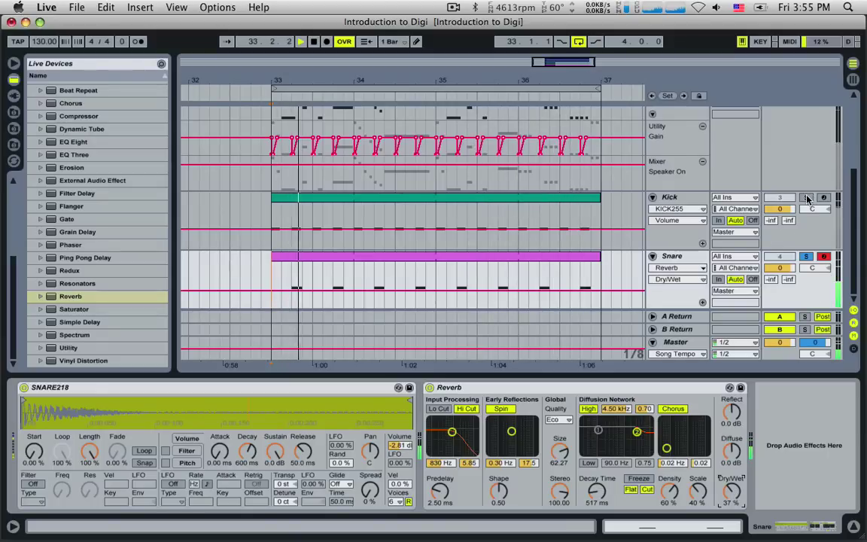
super+click(808, 199)
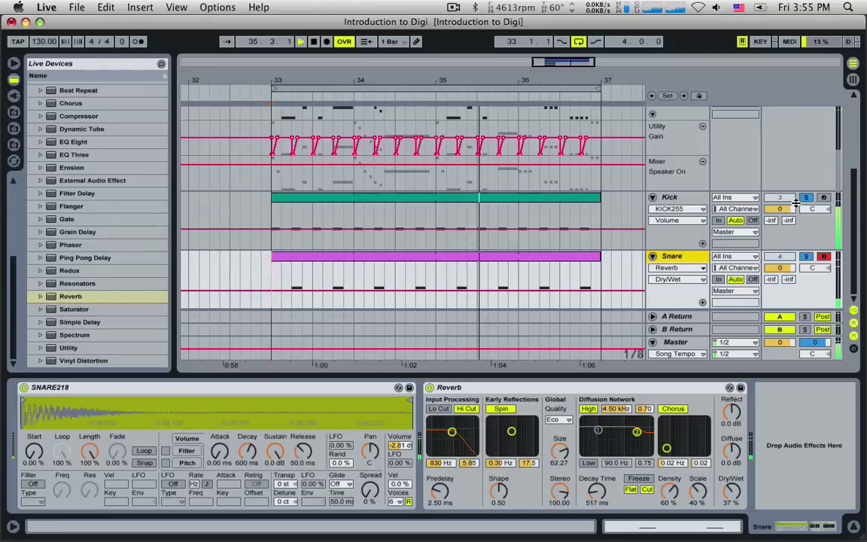
Step: Add an EQ Eight to the Kick track and slightly boost band 1 just below 100 Hz
click(683, 200)
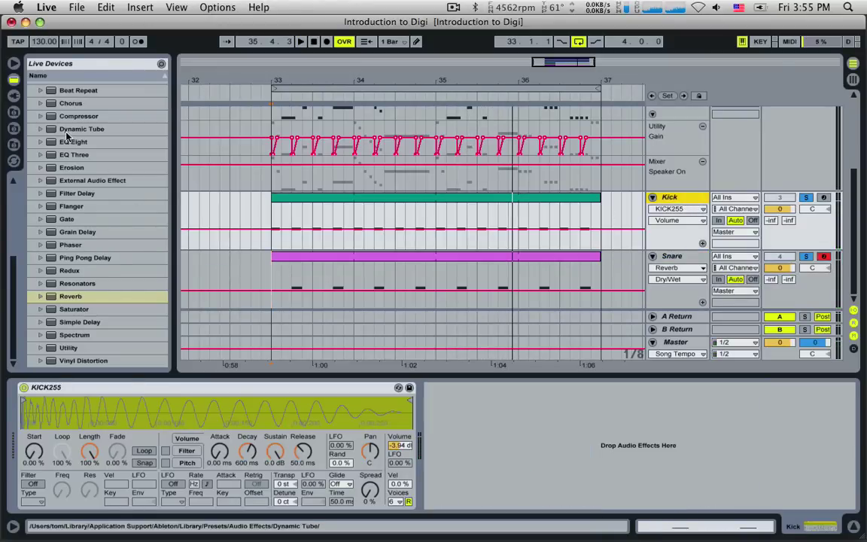
drag(72, 143, 519, 407)
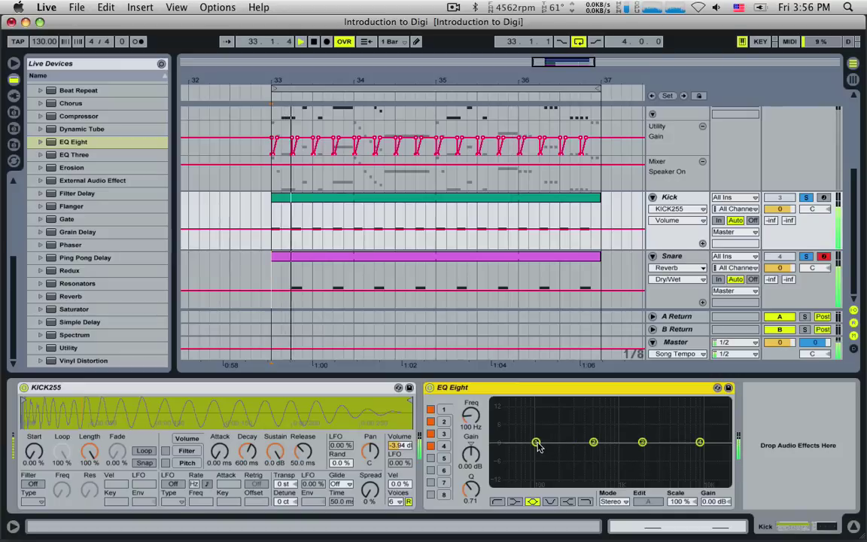
drag(536, 443, 530, 438)
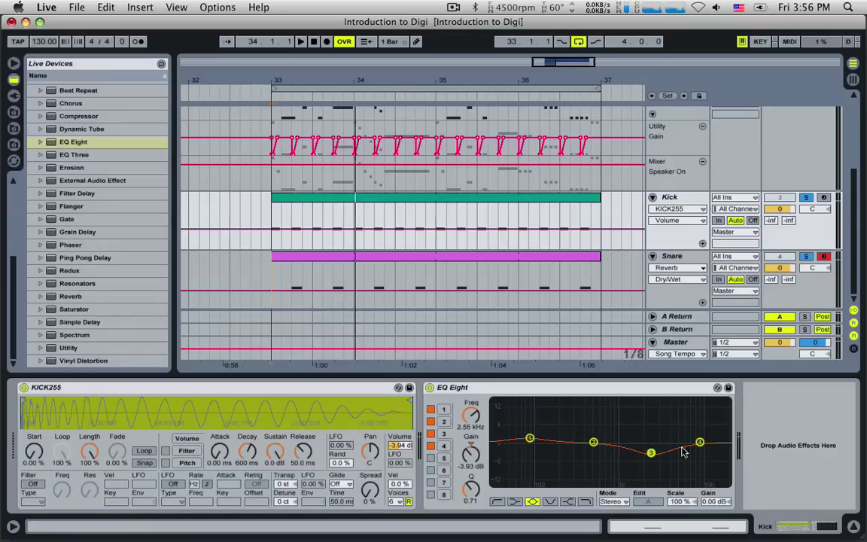
Step: Cut the Kick EQ Eight's band 3 deeply and set band 4 to 8.16 kHz at -15.0 dB while the loop plays
key(space)
drag(651, 453, 652, 480)
drag(699, 452, 692, 483)
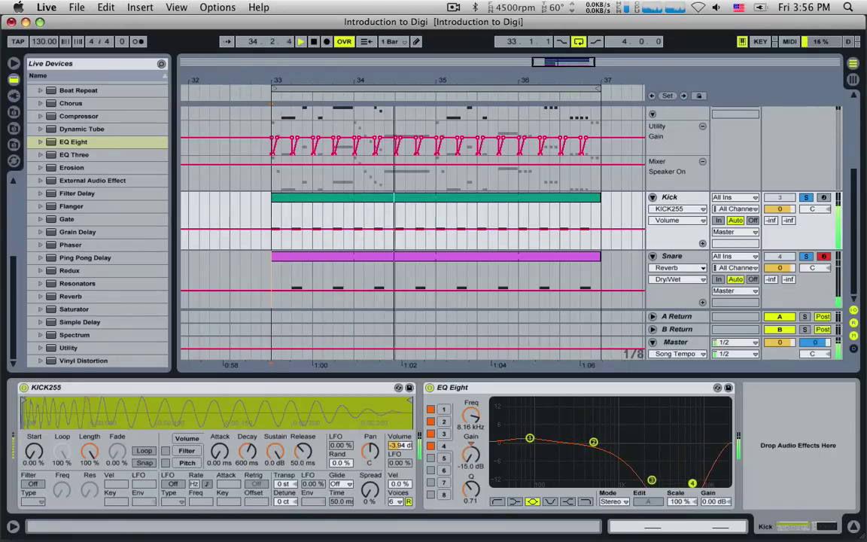
Step: Set the Kick EQ's band 2 to 467 Hz at -0.74 dB and band 3 to 2.46 kHz at -0.98 dB, and move band 1 lower with more boost
mouse_move(594, 448)
mouse_down()
mouse_move(598, 430)
mouse_move(601, 447)
mouse_move(590, 445)
mouse_up()
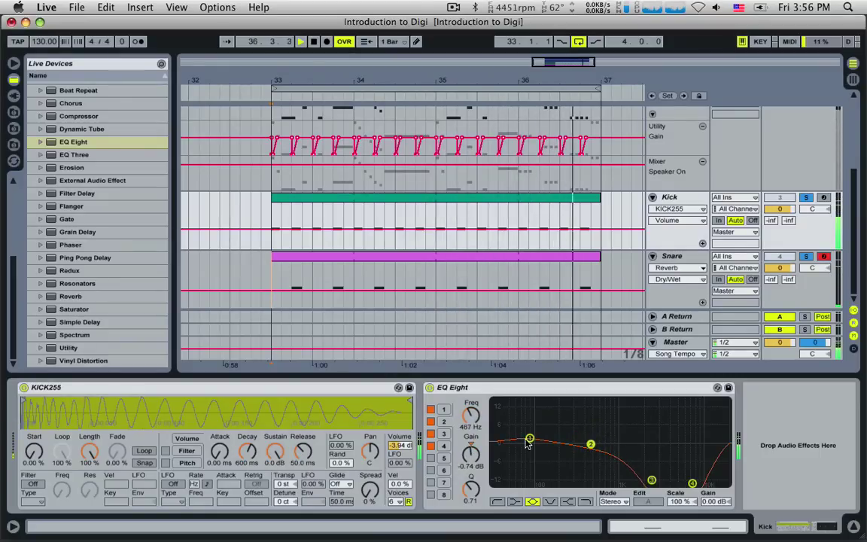
mouse_move(530, 438)
mouse_down()
mouse_move(538, 430)
mouse_move(512, 427)
mouse_move(522, 435)
mouse_up()
drag(651, 479, 651, 447)
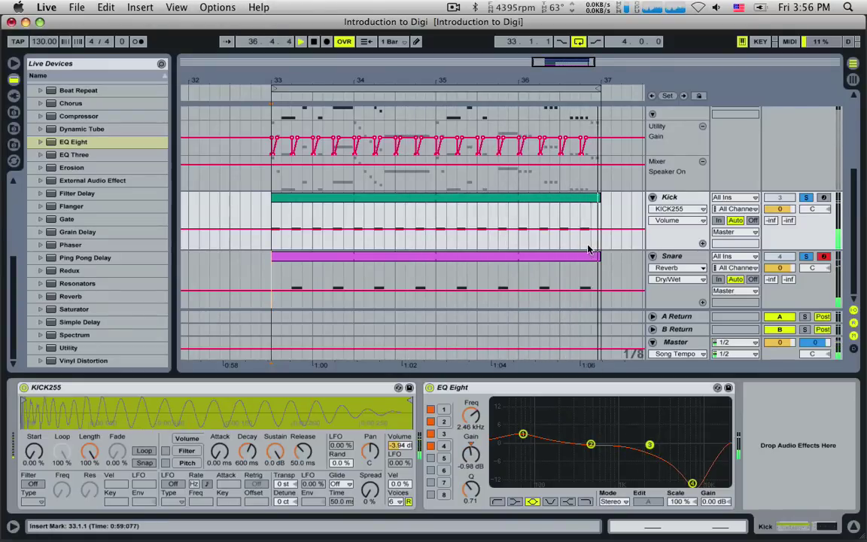
Step: Insert a new MIDI track below the Snare track, name it Open Hihat and unfold it
click(668, 259)
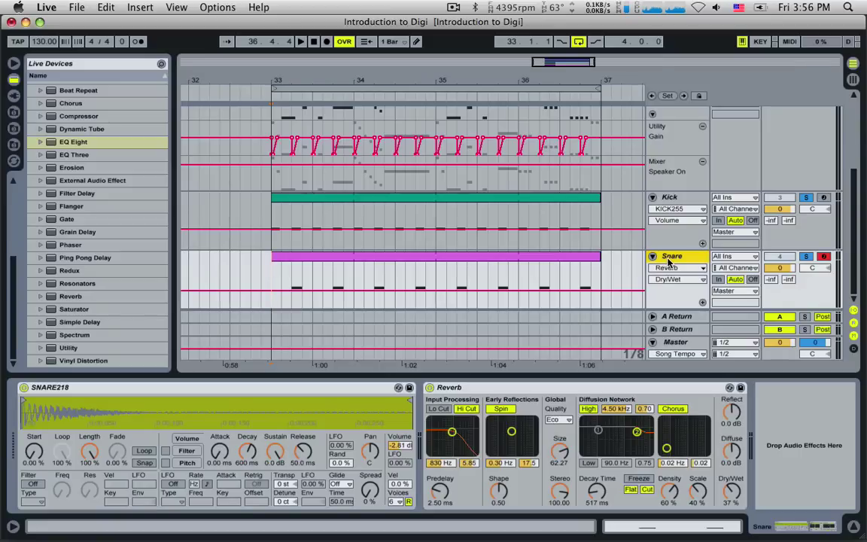
click(140, 8)
click(174, 62)
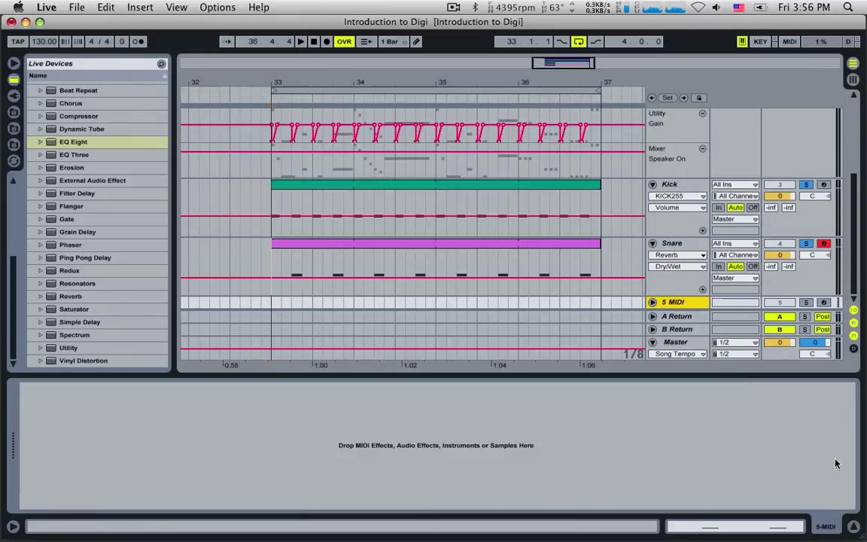
key(super+r)
text(O)
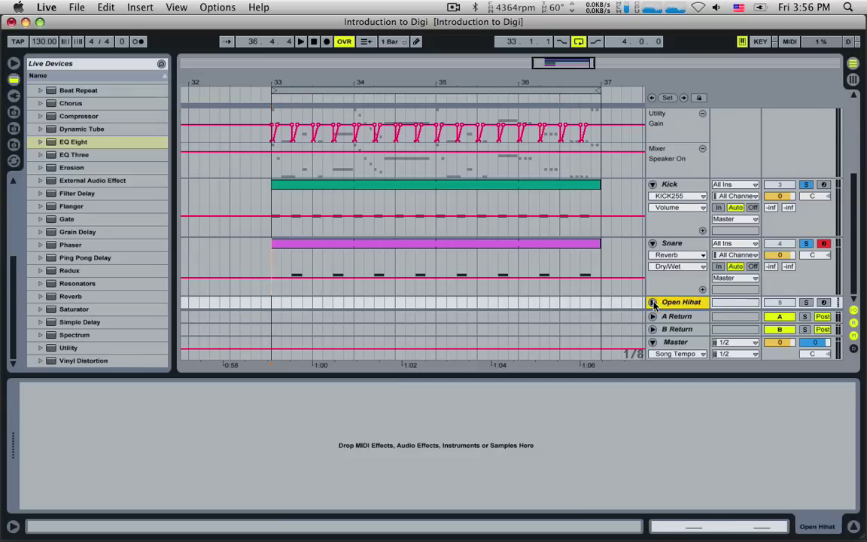
click(652, 302)
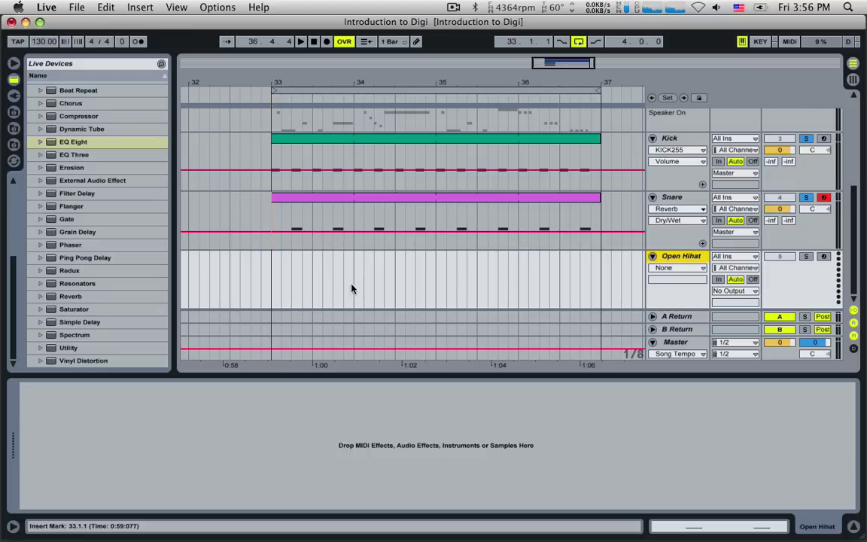
Step: Insert an empty one-bar MIDI clip on the Open Hihat track from bar 33 to bar 34
drag(272, 281, 350, 276)
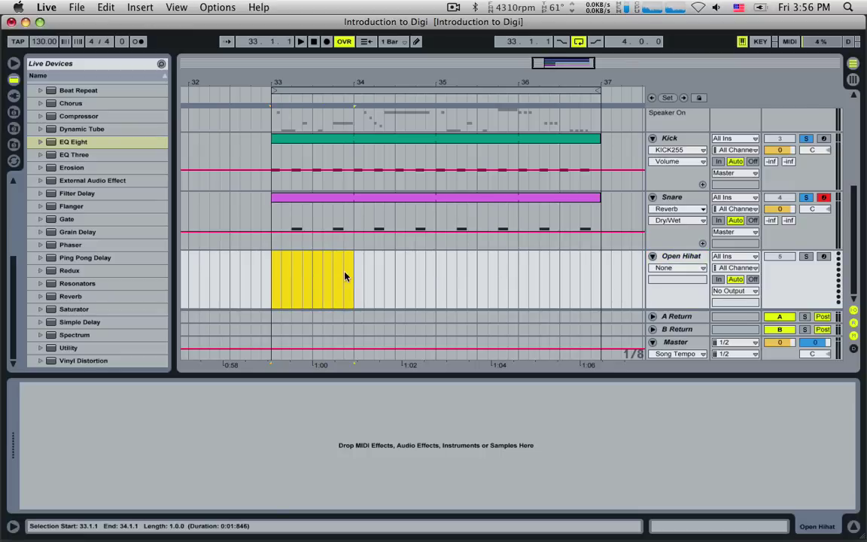
click(140, 8)
click(162, 98)
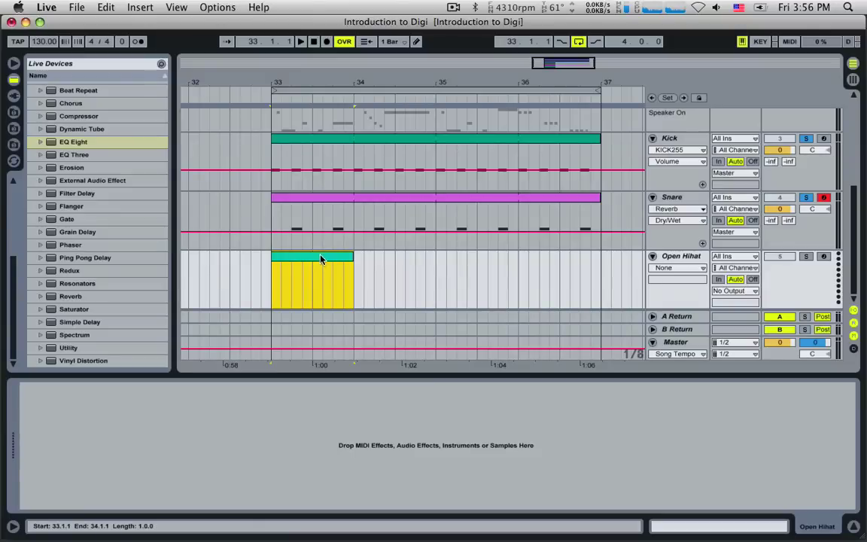
Step: Search the Samples folder for "hihat" and end the search once enough samples are listed
click(12, 130)
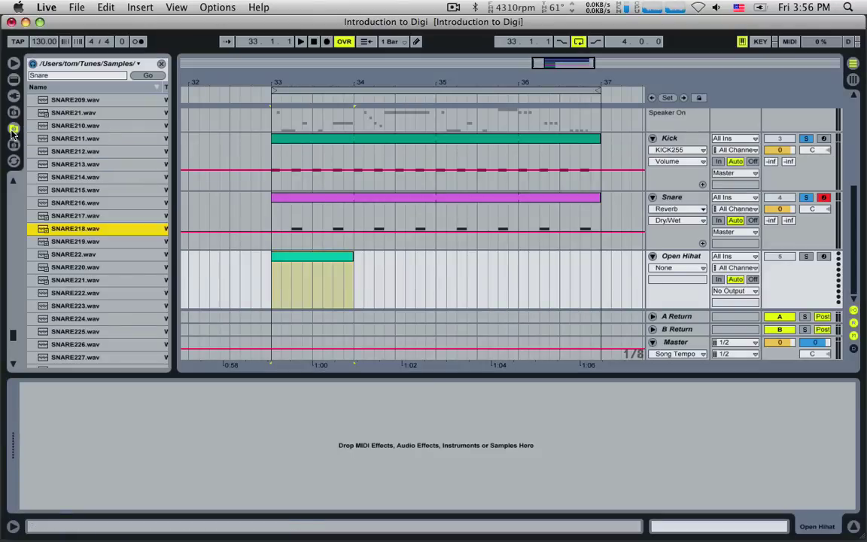
click(61, 76)
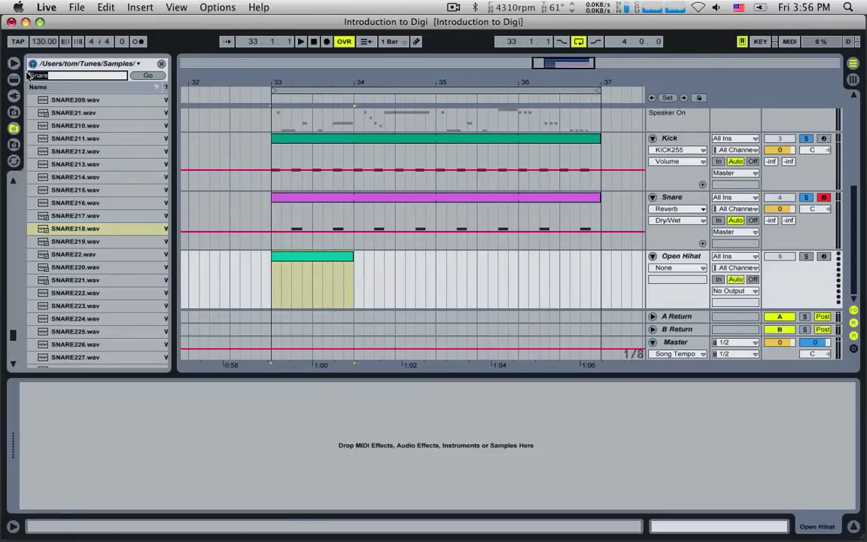
text(hihat)
key(Return)
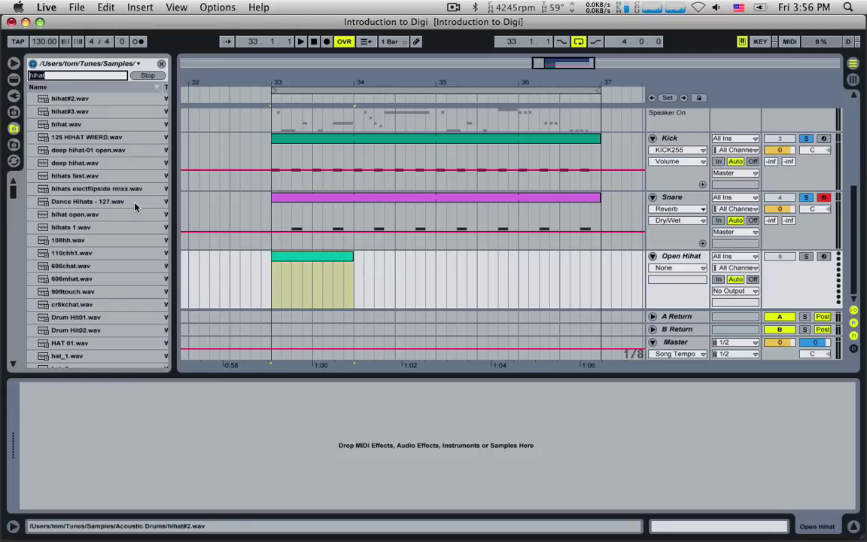
click(147, 76)
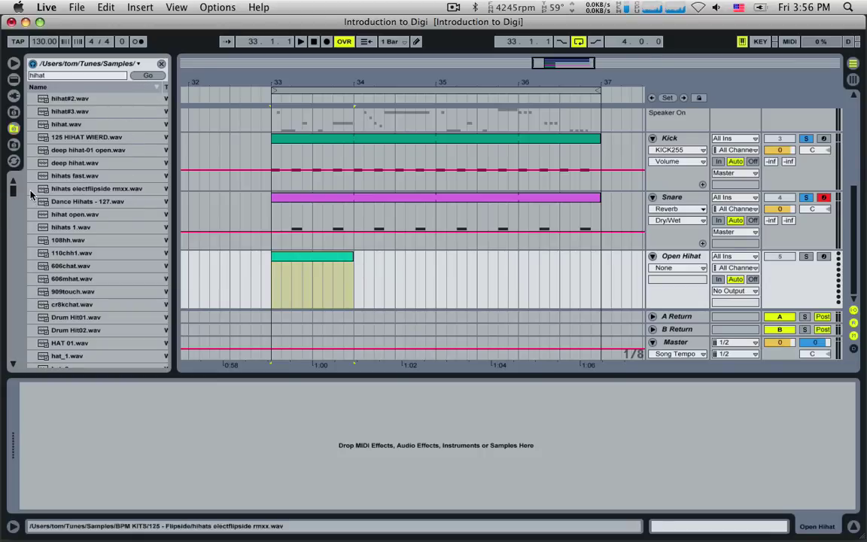
Step: Audition several hi-hat samples from the search results, including Hh_FatBoy.wav, ed1hh02.wav, CR78 HIHAT.wav and OPEN HIHAT.wav
drag(13, 195, 50, 344)
click(101, 286)
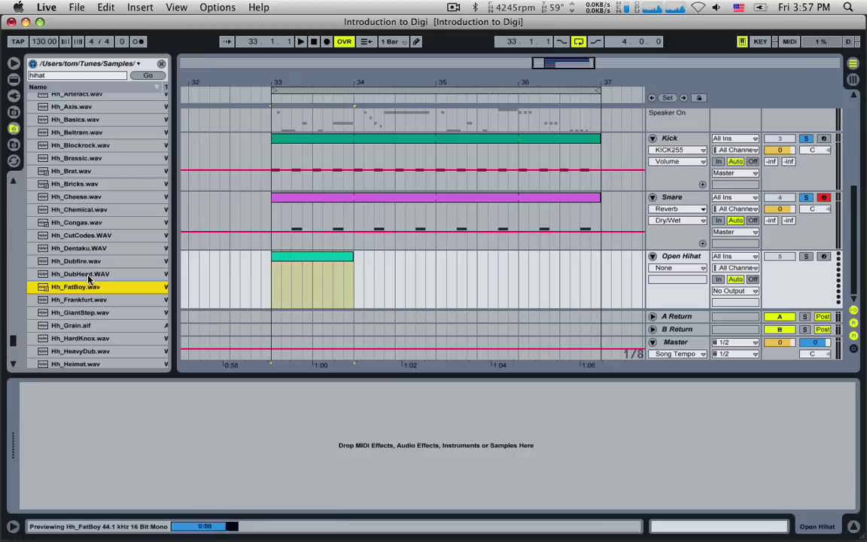
click(84, 276)
click(76, 247)
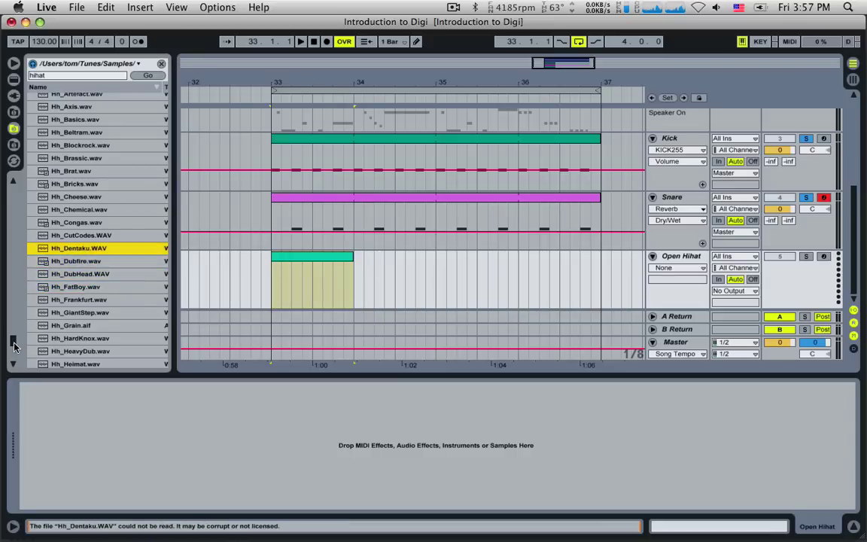
drag(15, 313, 17, 213)
click(71, 323)
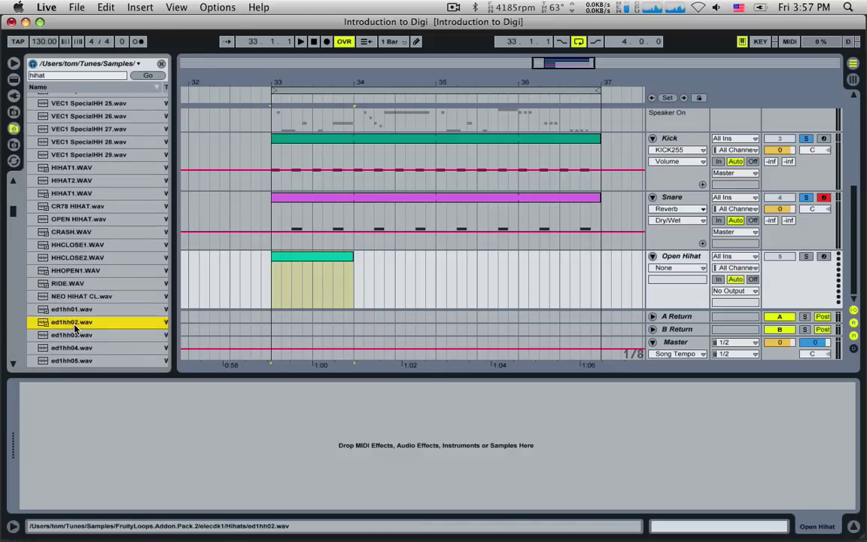
click(70, 232)
click(72, 219)
click(71, 206)
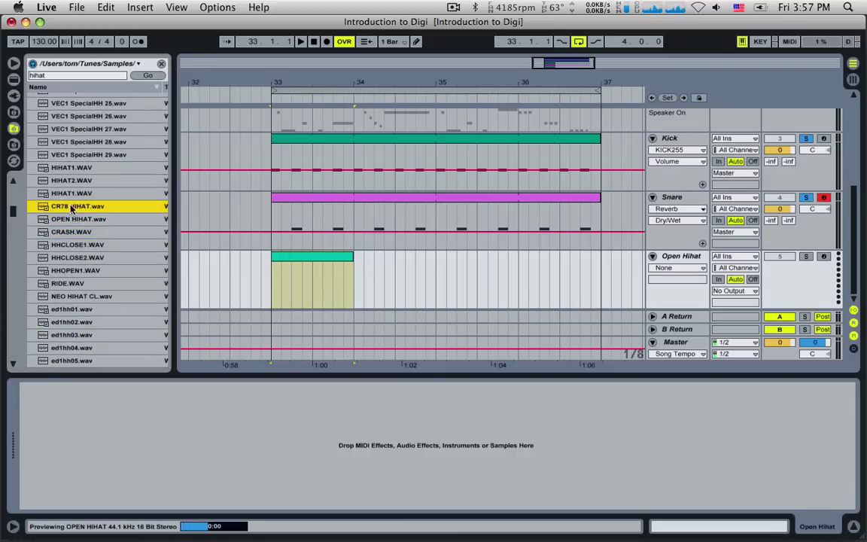
click(71, 193)
click(73, 219)
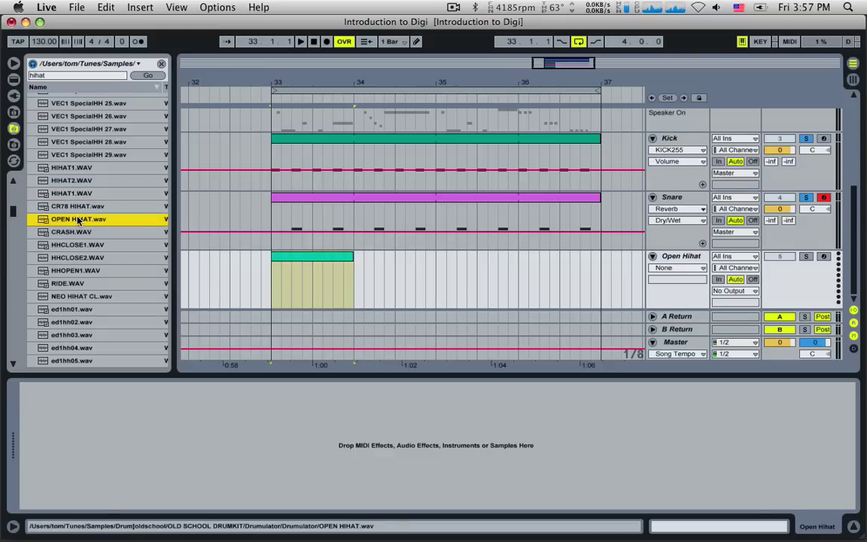
Step: Load the Impulse instrument from the Live Devices onto the Open Hihat track
click(677, 260)
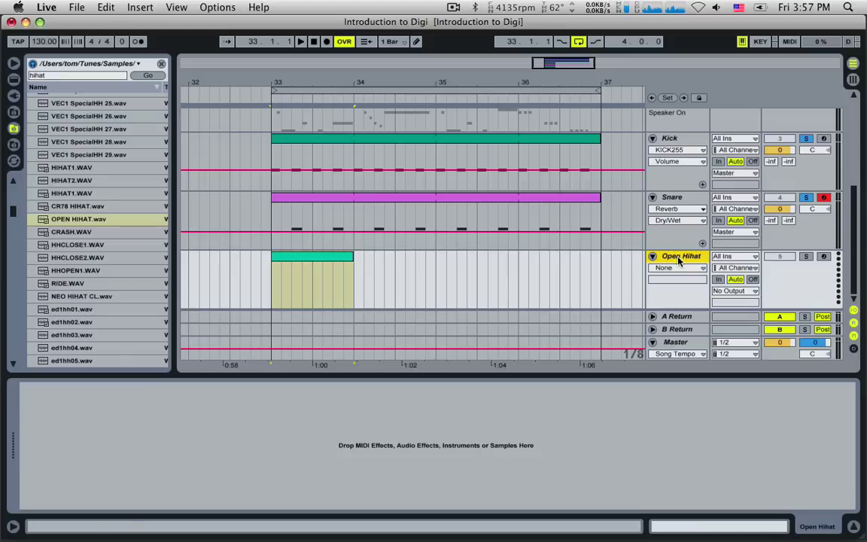
click(12, 79)
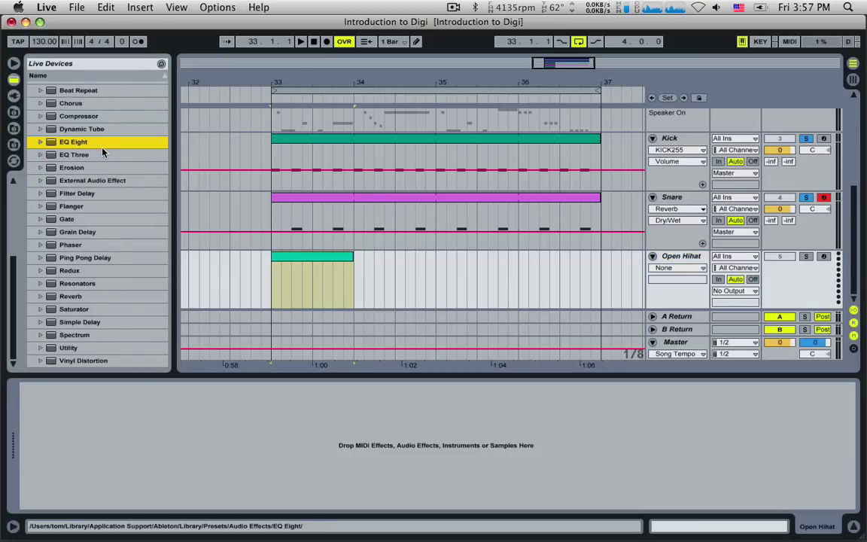
scroll(95, 162, up, 5)
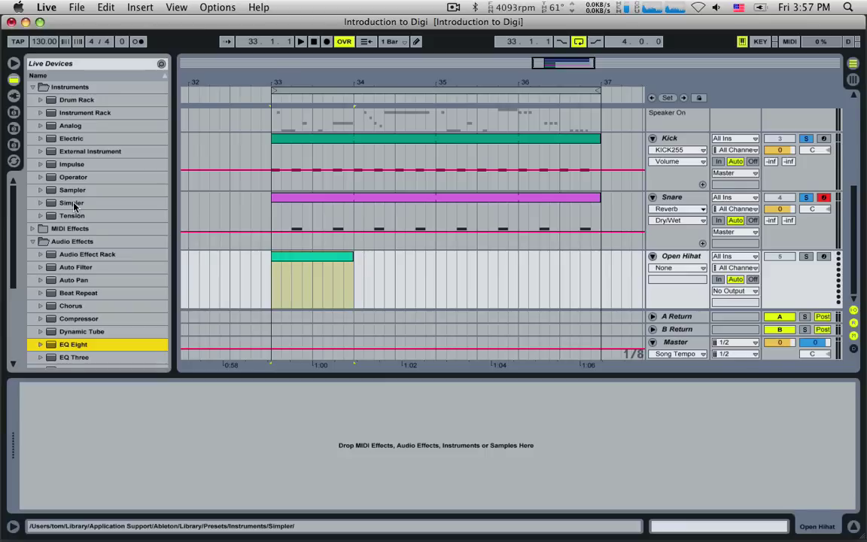
click(72, 203)
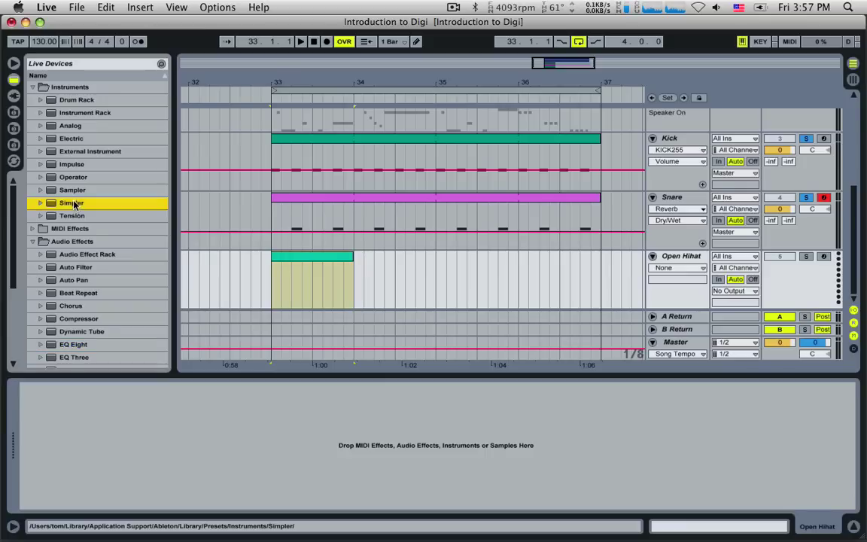
click(72, 166)
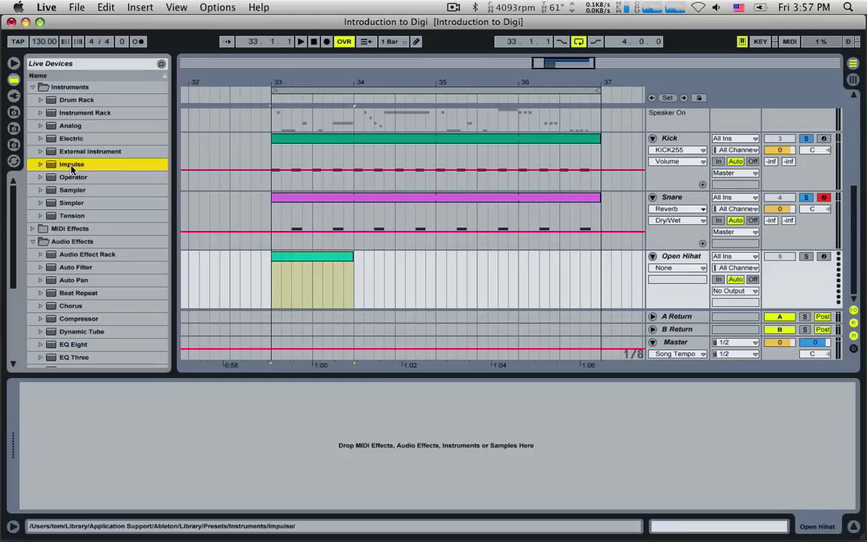
drag(72, 168, 97, 443)
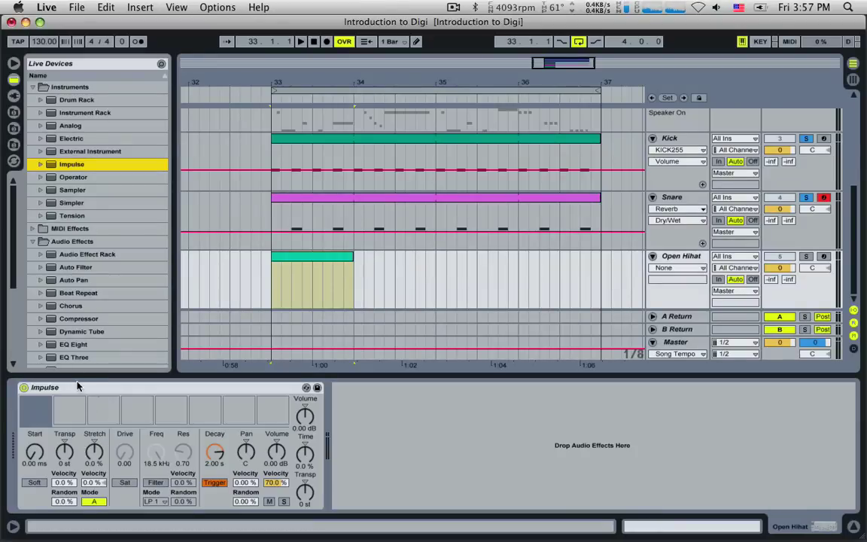
mouse_move(43, 421)
mouse_move(103, 418)
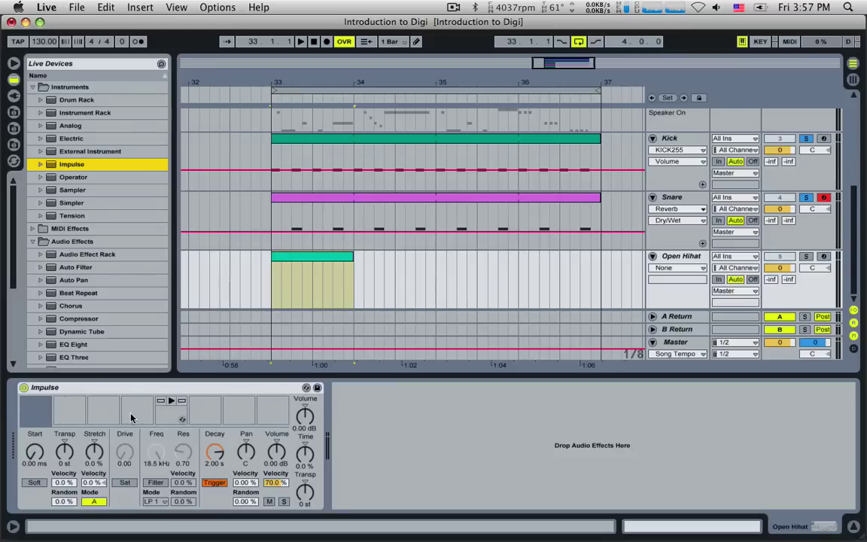
Step: Load OPEN HIHAT.wav into Impulse's first sample slot and solo the Open Hihat track together with the Kick and Snare
click(14, 128)
drag(76, 219, 35, 423)
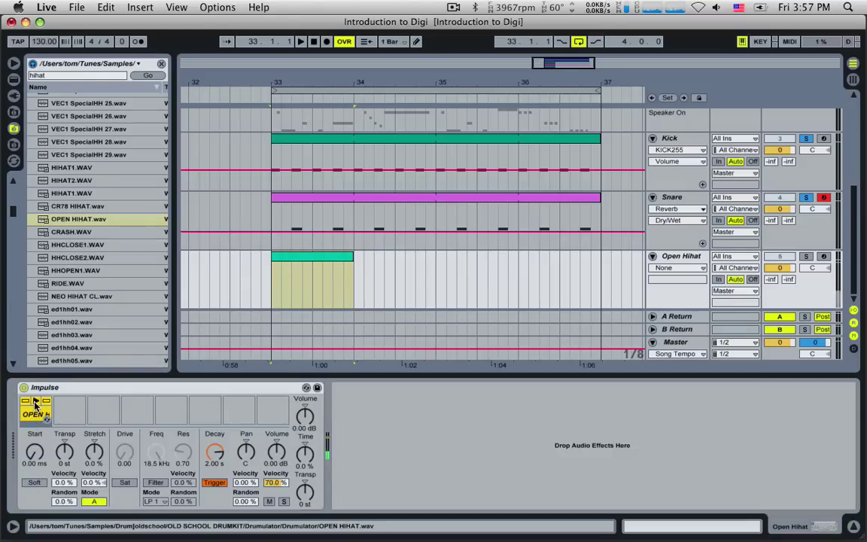
click(809, 259)
click(807, 258)
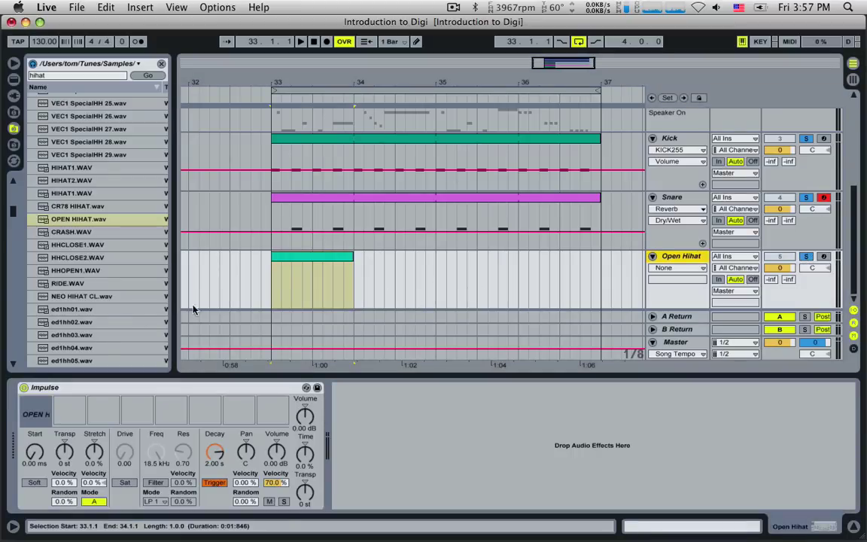
click(37, 407)
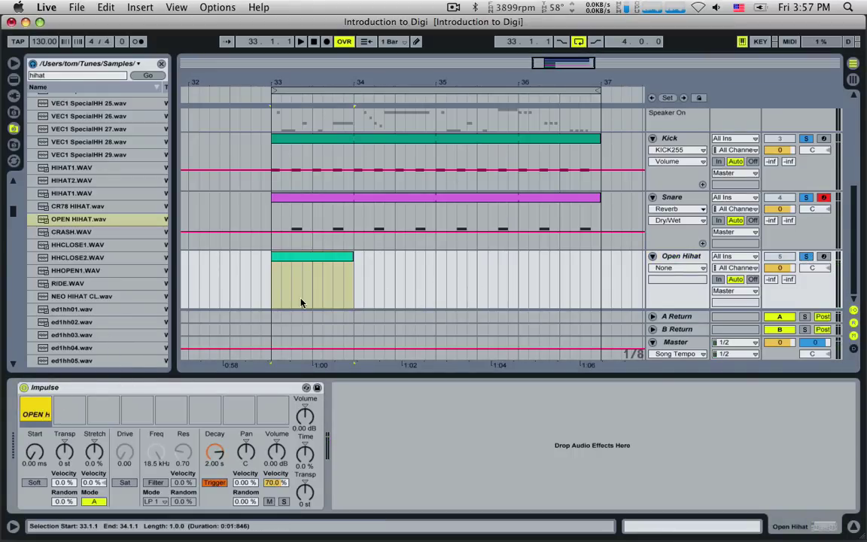
Step: Open the hi-hat clip and place sixteenth OPEN HIHAT notes on the off-beats at 1.1.3, 1.2.3, 1.3.3 and 1.4.3
click(315, 255)
double_click(315, 255)
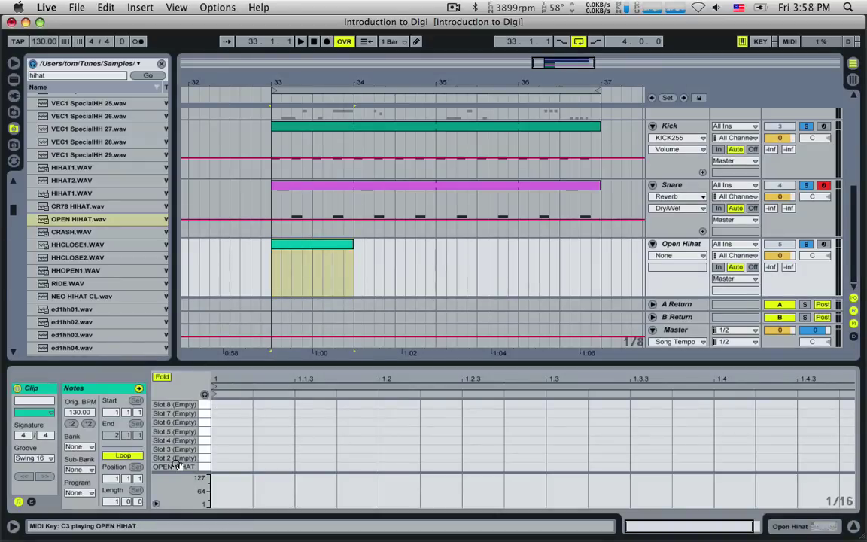
double_click(676, 252)
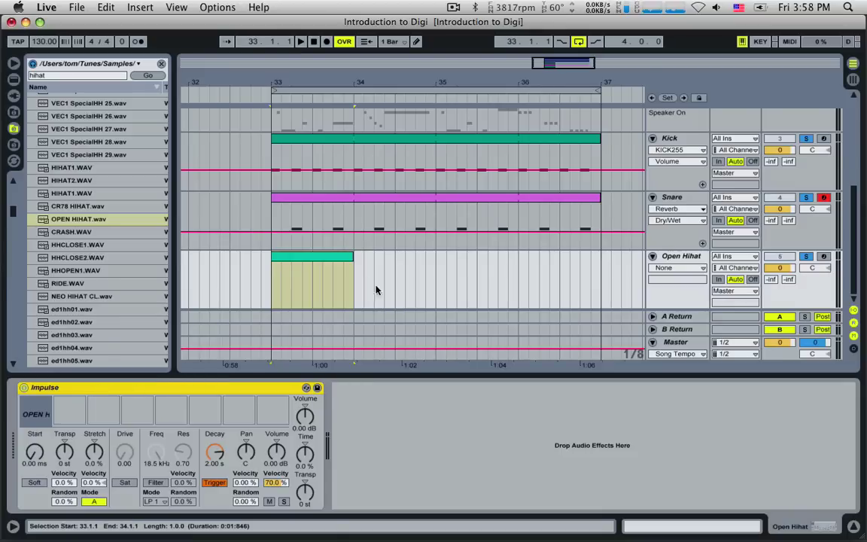
click(338, 254)
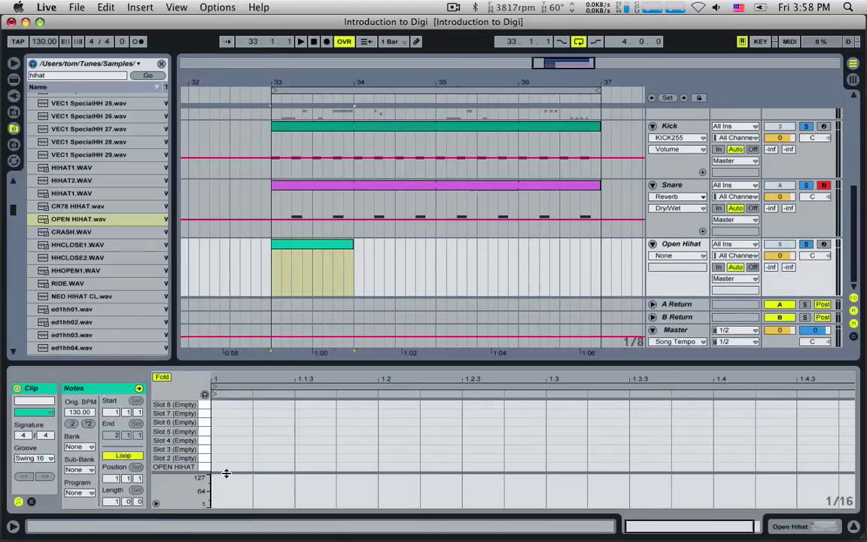
key(space)
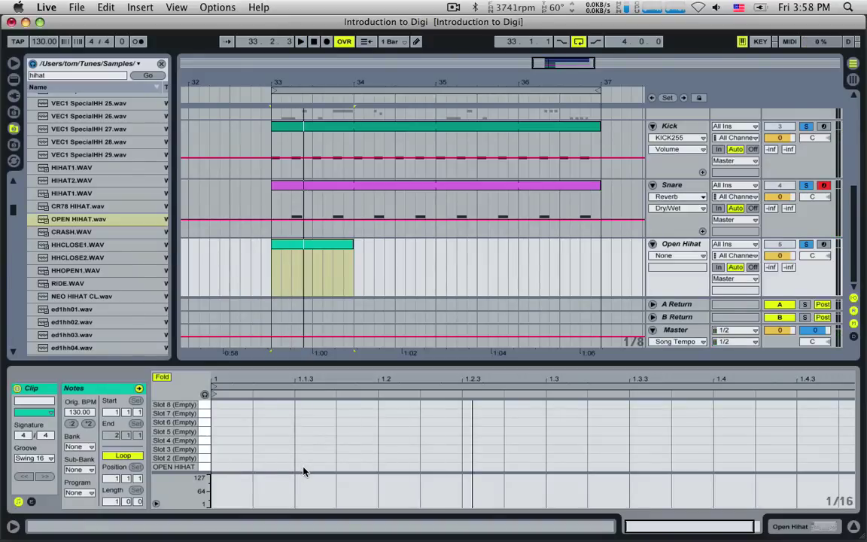
double_click(304, 468)
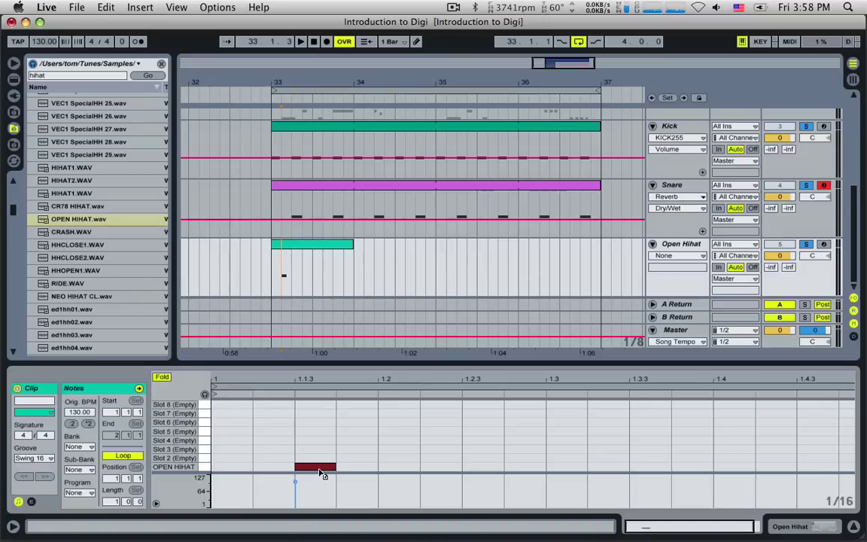
mouse_move(319, 471)
mouse_down()
mouse_move(482, 481)
mouse_move(826, 473)
mouse_up()
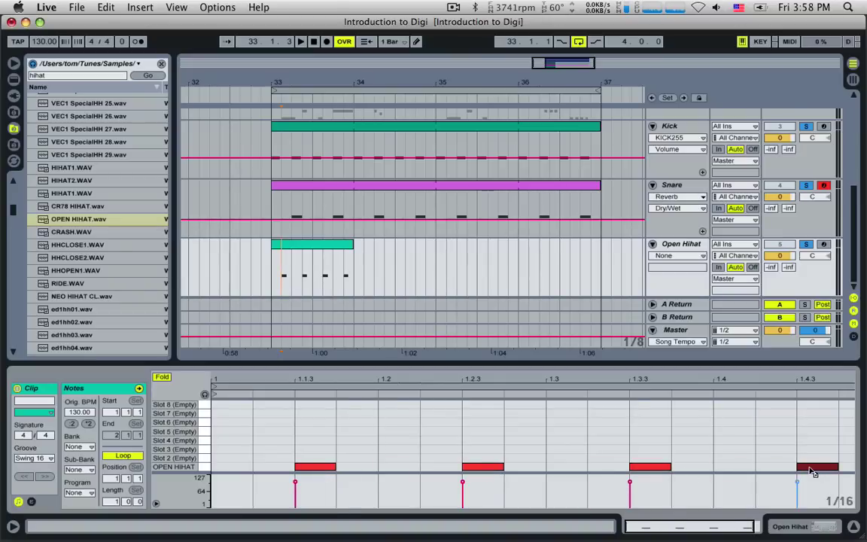
Step: Extend the looped Open Hihat clip to bar 37 and play the arrangement from bar 33
drag(351, 244, 601, 248)
click(273, 276)
key(space)
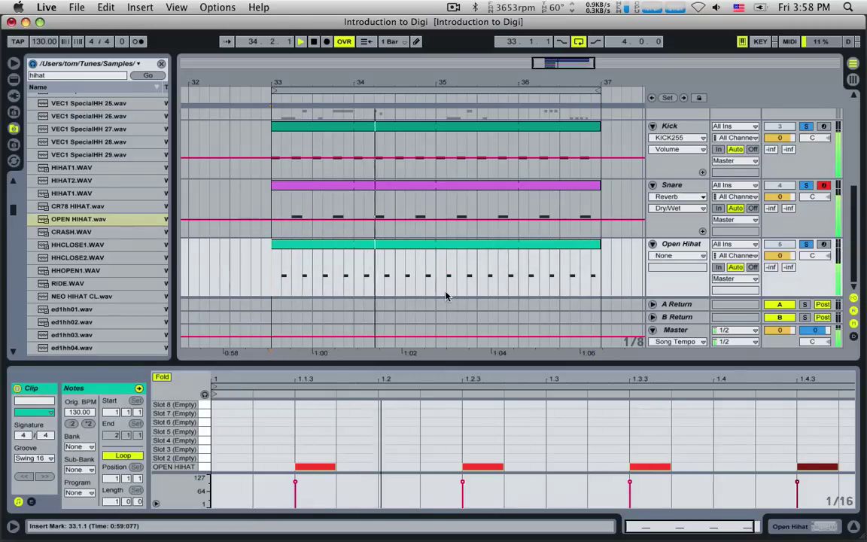
Step: Show the Open Hihat track's Impulse device and play the loop from bar 33 to hear the hi-hat level
click(676, 247)
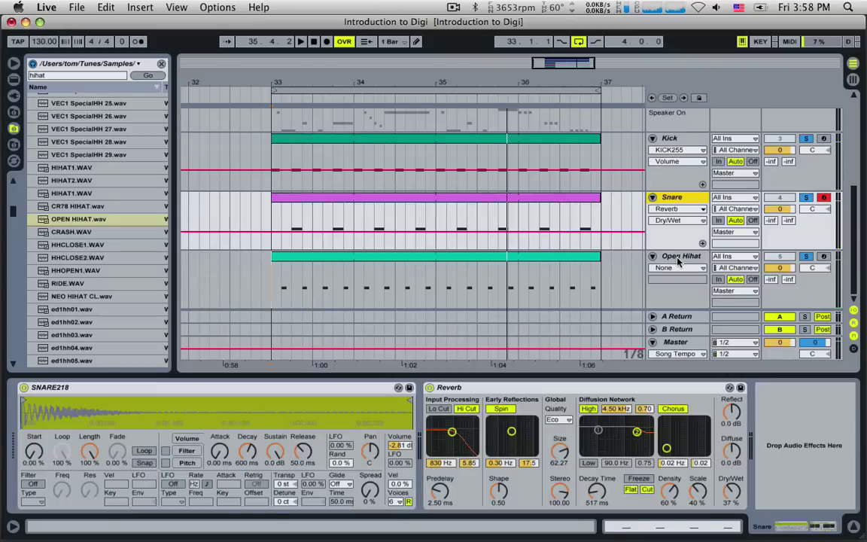
key(Down)
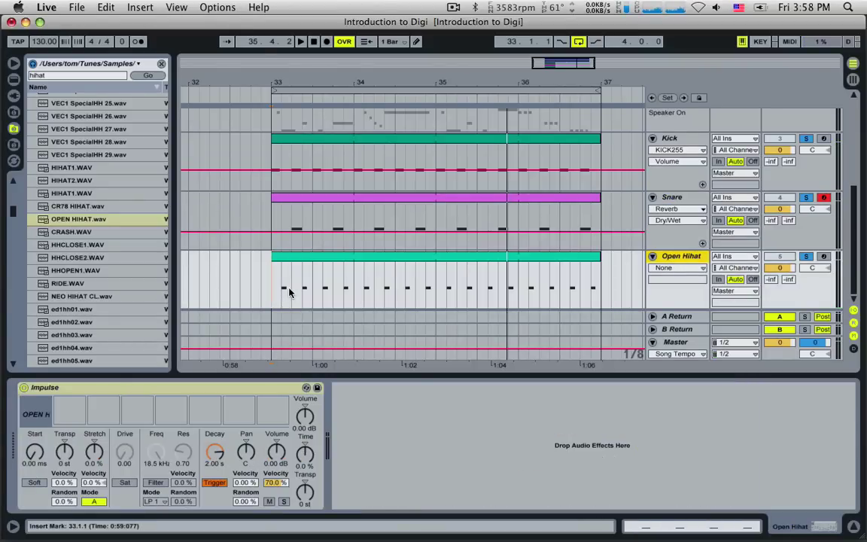
key(space)
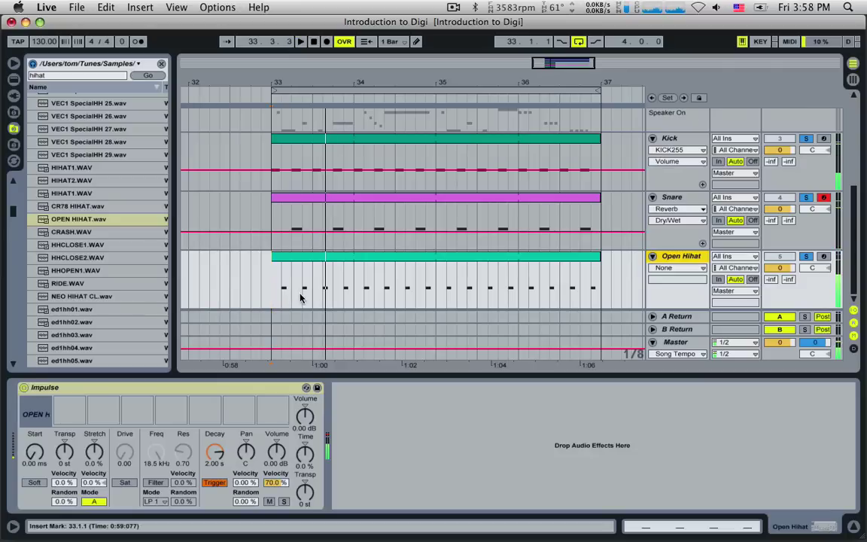
Step: Shorten all the open hi-hat notes in the clip to half their sixteenth length and play the loop
double_click(350, 262)
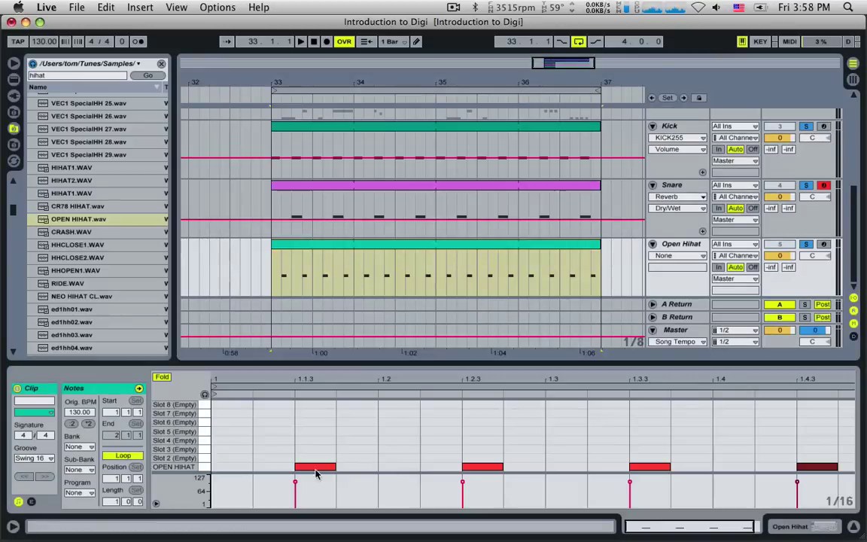
key(super+a)
drag(335, 467, 317, 468)
key(space)
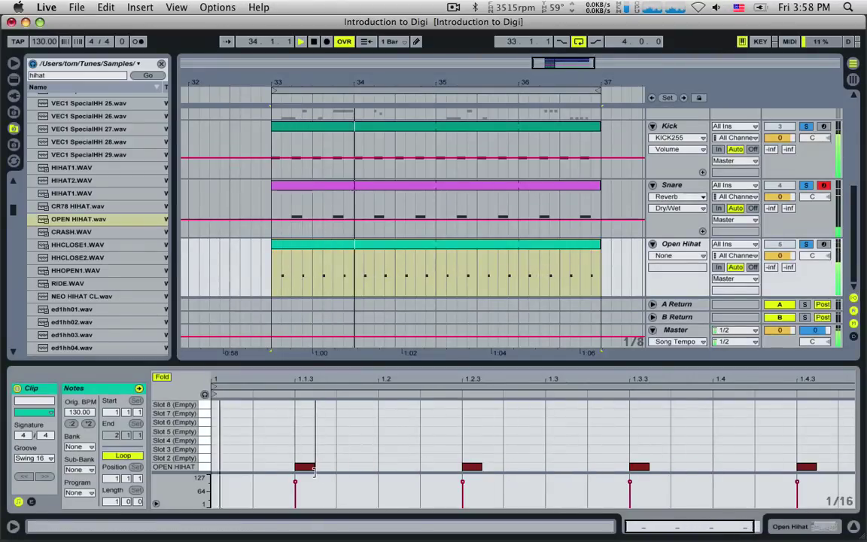
Step: Set the Decay of the OPEN HIHAT slot in Impulse to 587 ms while listening to the loop
click(693, 247)
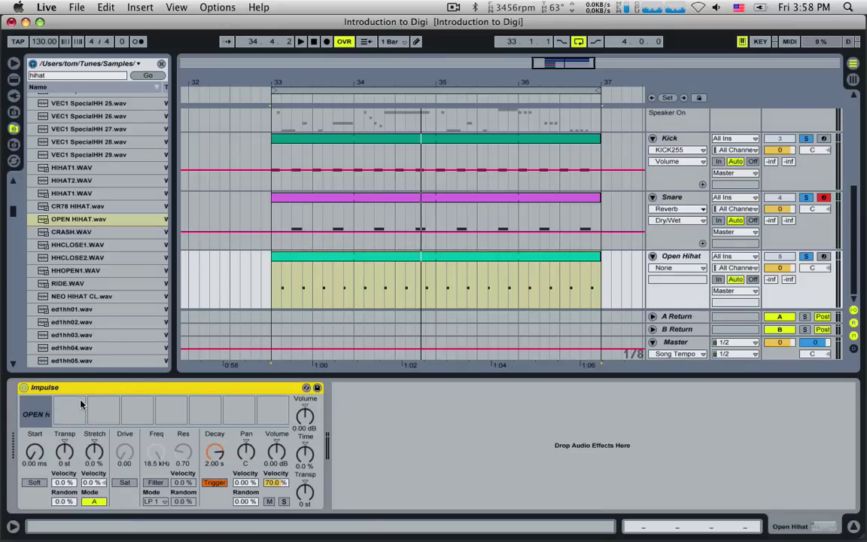
click(25, 422)
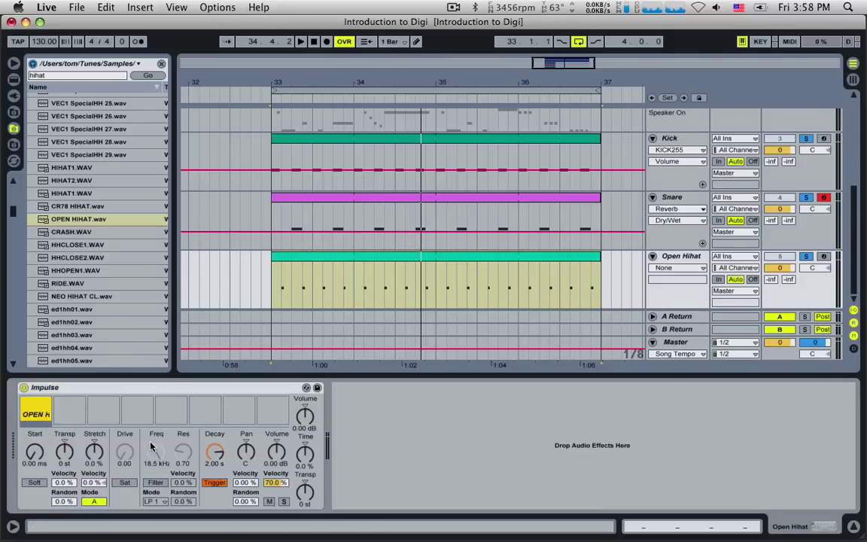
click(214, 454)
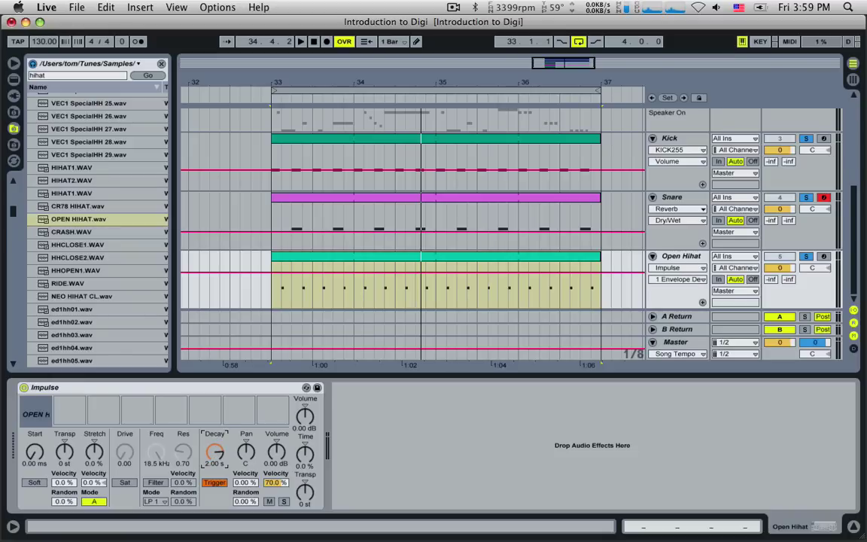
key(space)
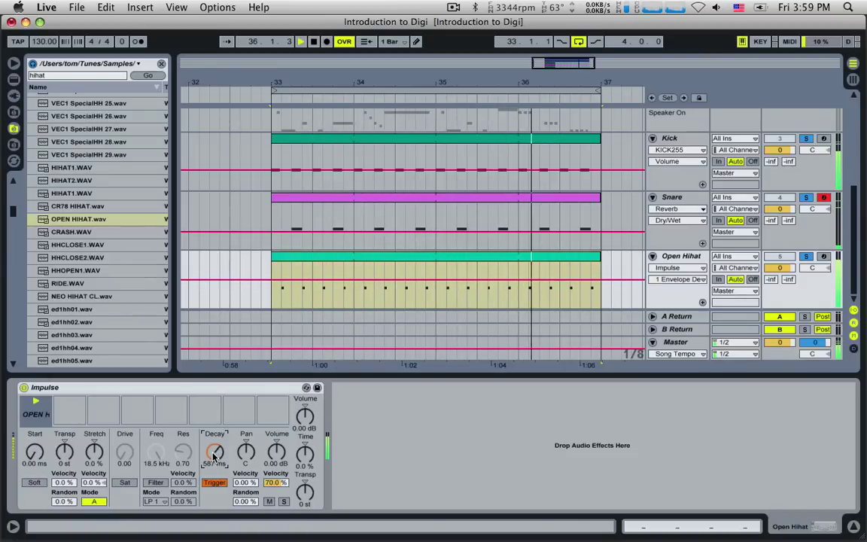
key(space)
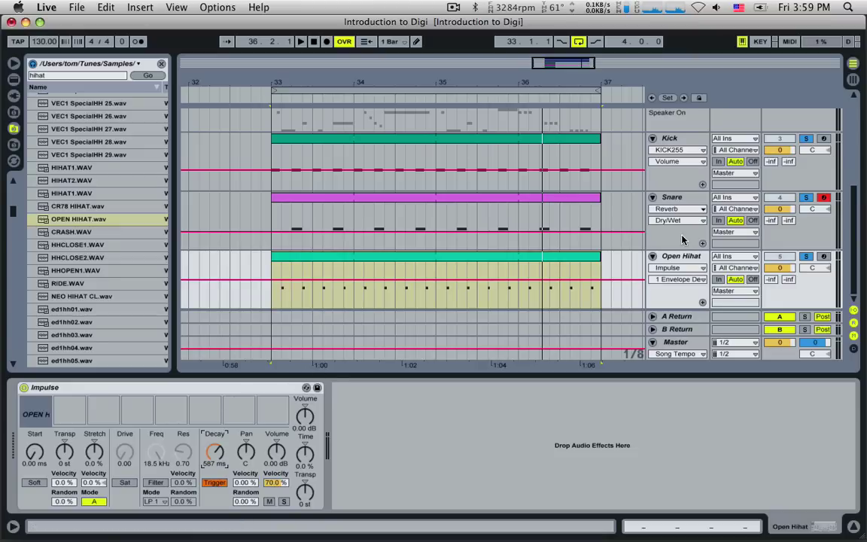
Step: Insert an audio track below Open Hihat, unfold it and place OPEN HIHAT.wav on it at bar 33
click(667, 257)
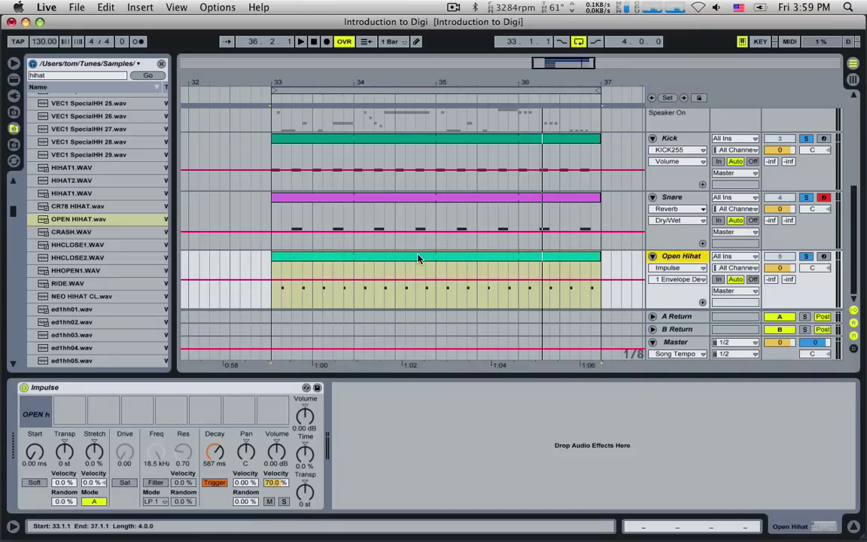
key(super+t)
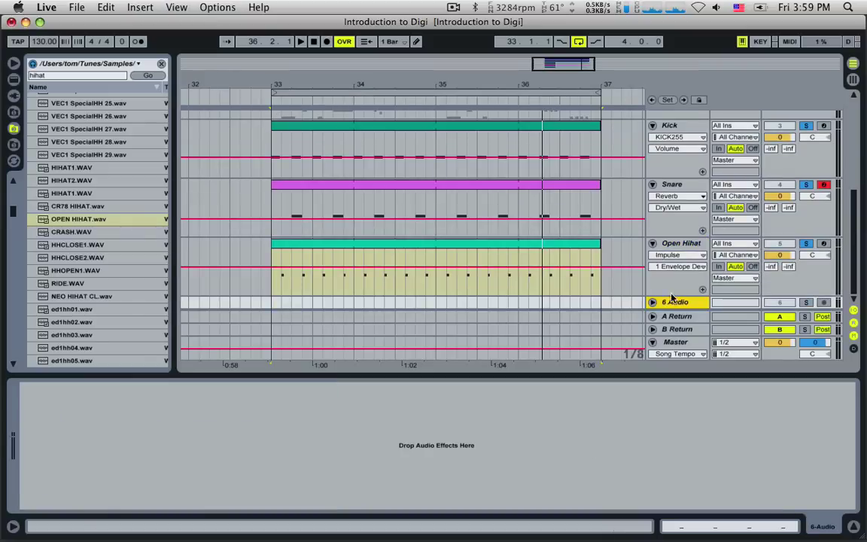
click(653, 303)
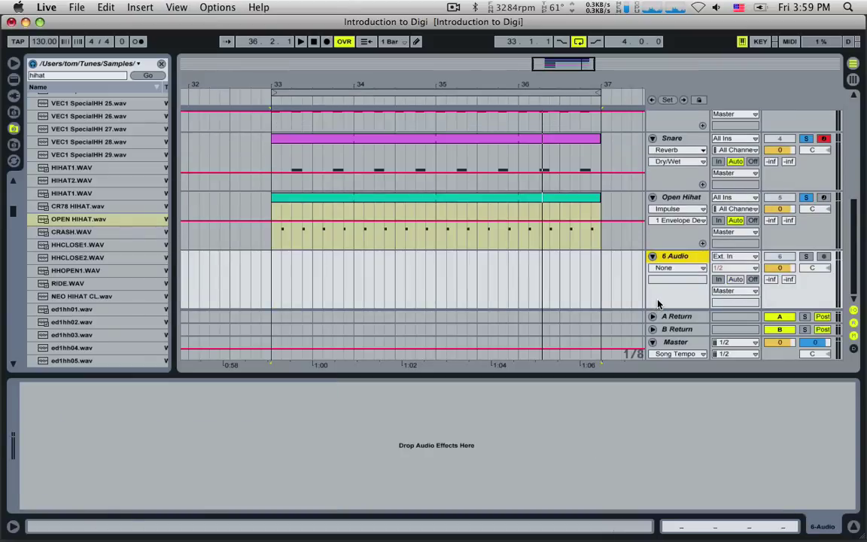
click(61, 219)
drag(61, 219, 272, 271)
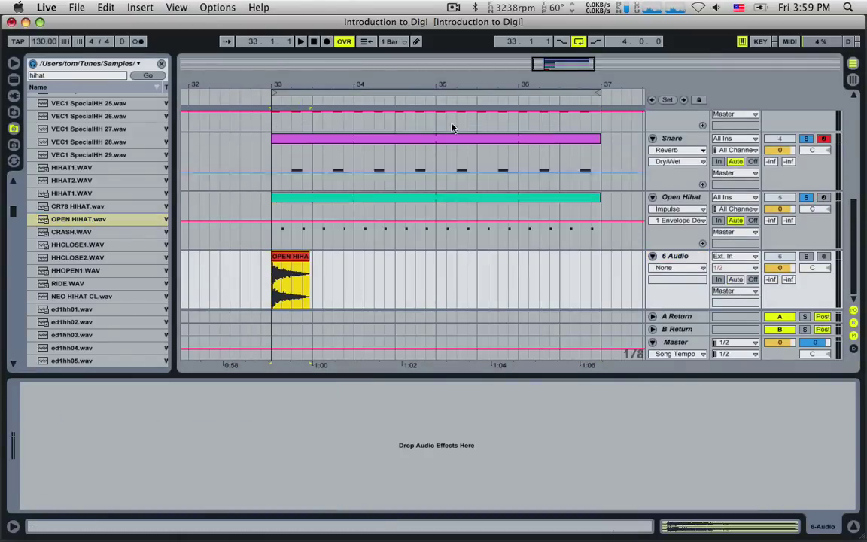
Step: Examine the start of the OPEN HIHAT waveform up close, marking the silent lead-in, and delete the temporary audio track
drag(570, 62, 544, 65)
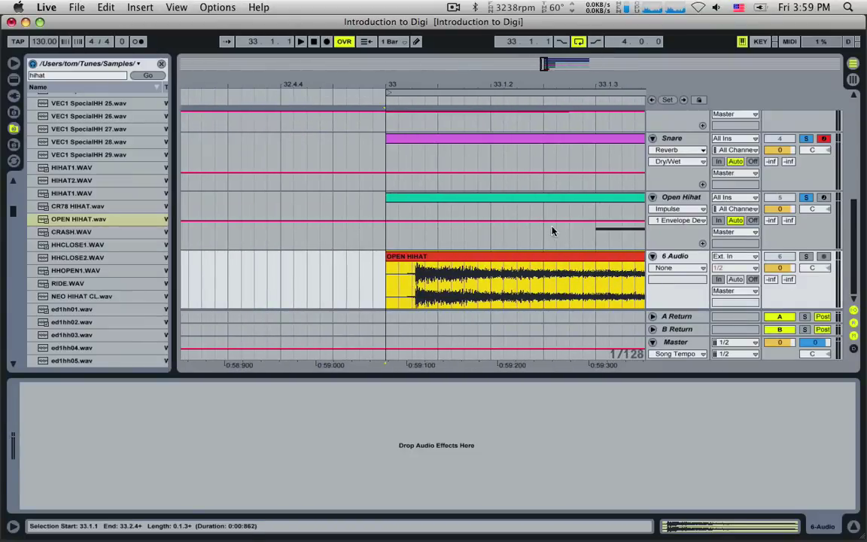
mouse_move(385, 288)
mouse_down()
mouse_move(413, 289)
mouse_move(389, 287)
mouse_move(398, 288)
mouse_up()
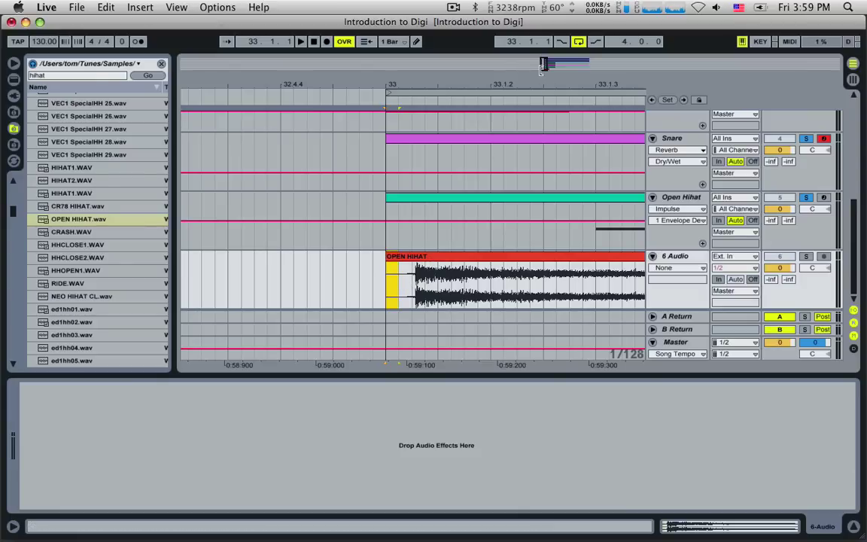
drag(544, 65, 552, 65)
click(367, 258)
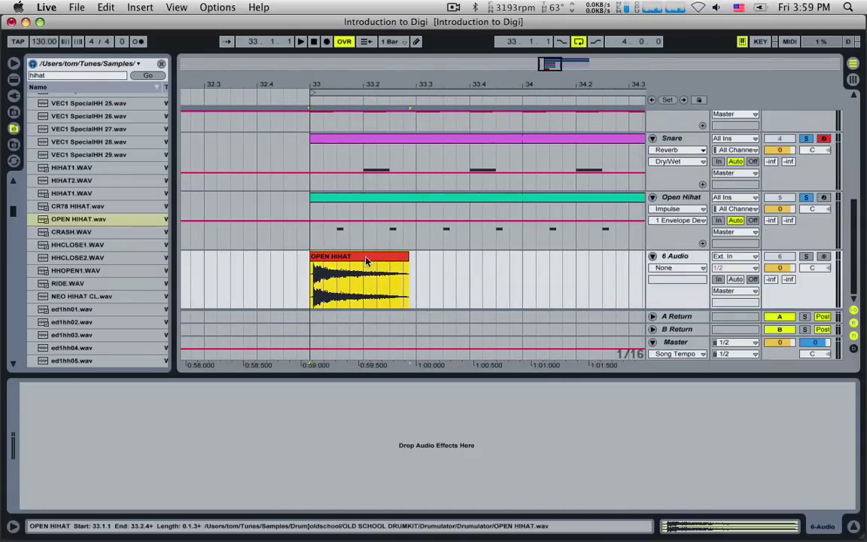
click(679, 256)
key(Delete)
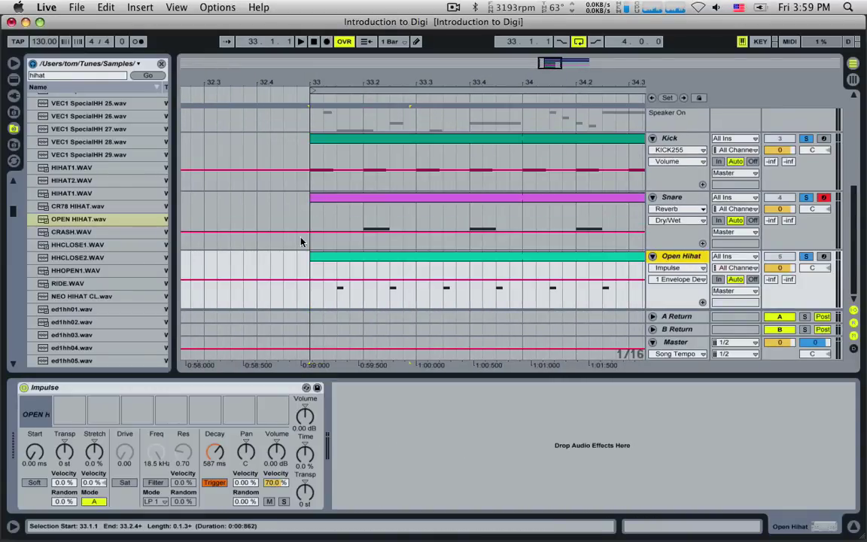
Step: Play the loop from bar 33 and set the OPEN HIHAT slot's Start to 34.9 ms in Impulse
click(306, 295)
key(space)
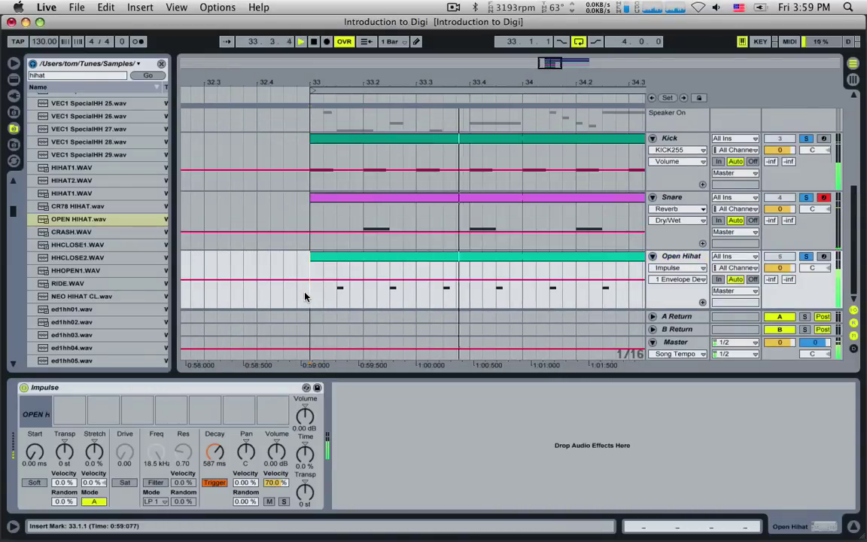
key(space)
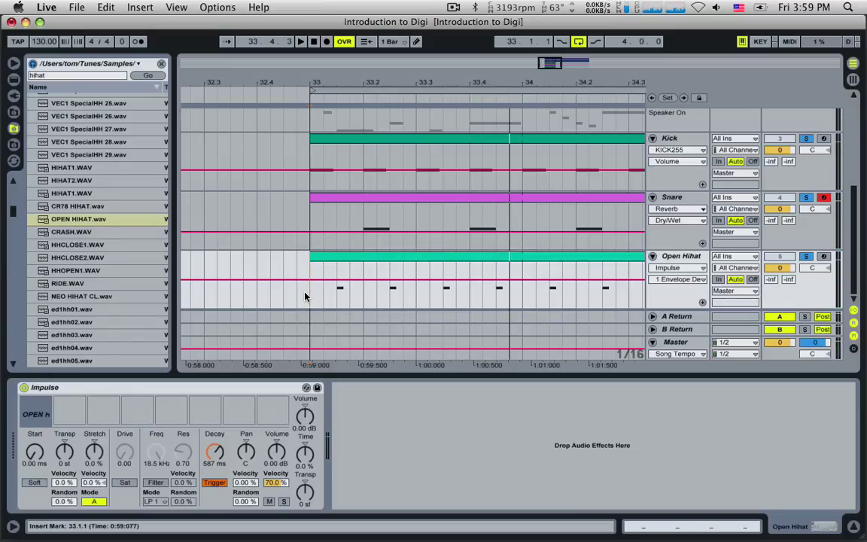
click(34, 452)
click(28, 415)
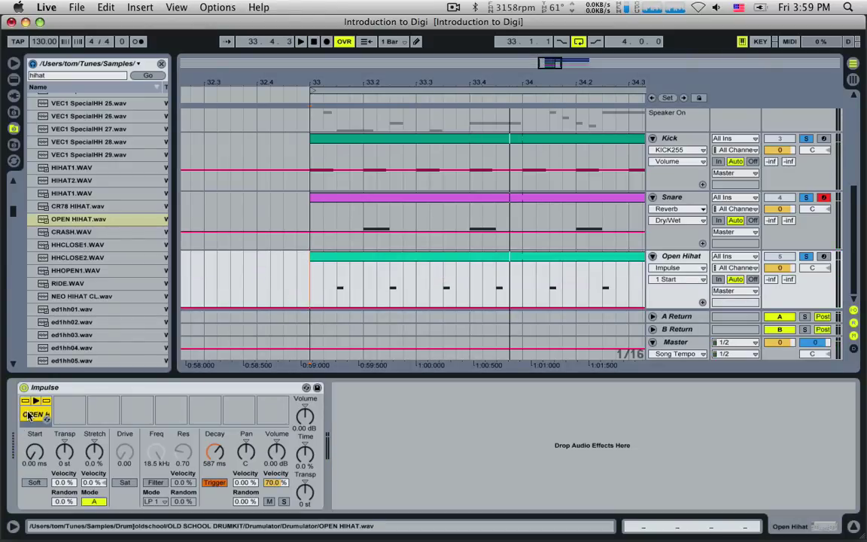
click(34, 454)
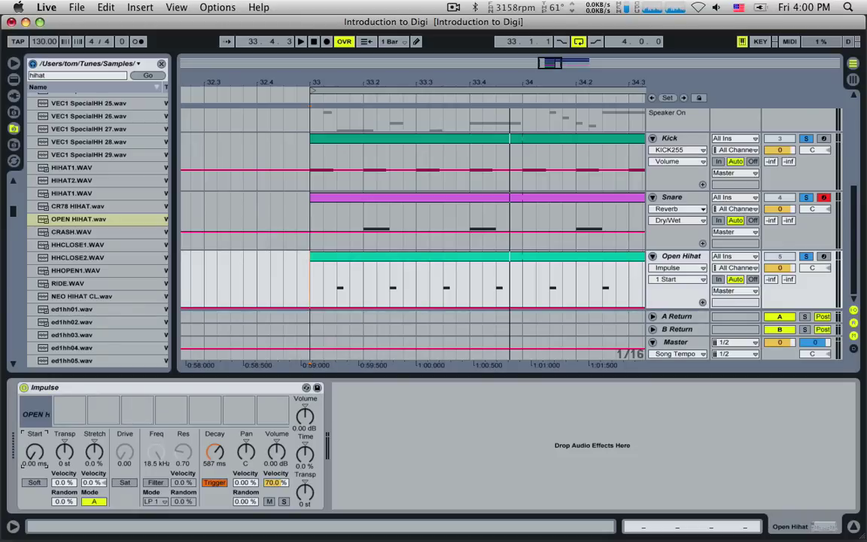
mouse_move(35, 457)
mouse_down()
mouse_move(35, 428)
mouse_move(34, 438)
mouse_up()
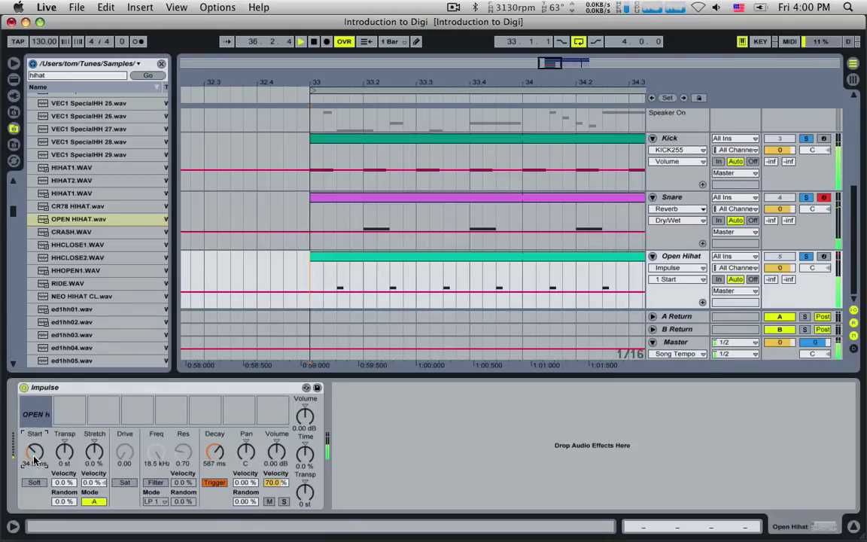
key(space)
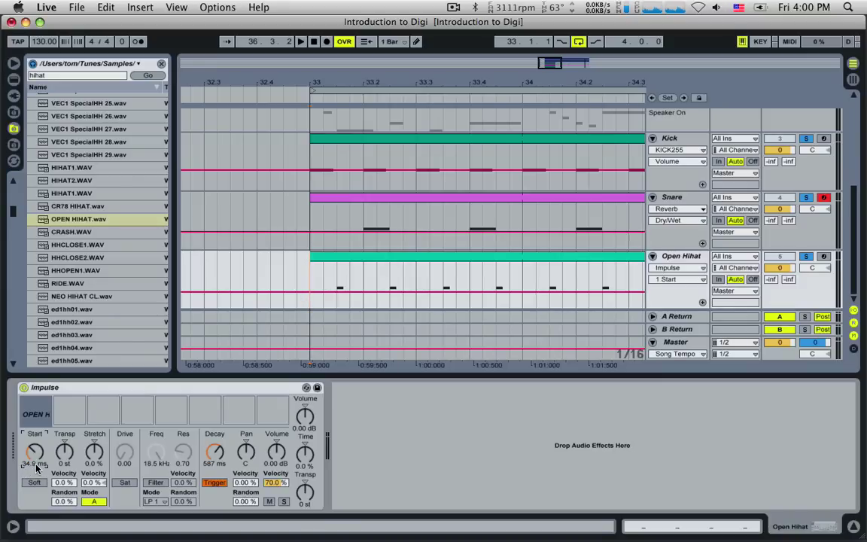
Step: Set the OPEN HIHAT slot's Decay to 362 ms and listen to the whole four-bar loop
key(space)
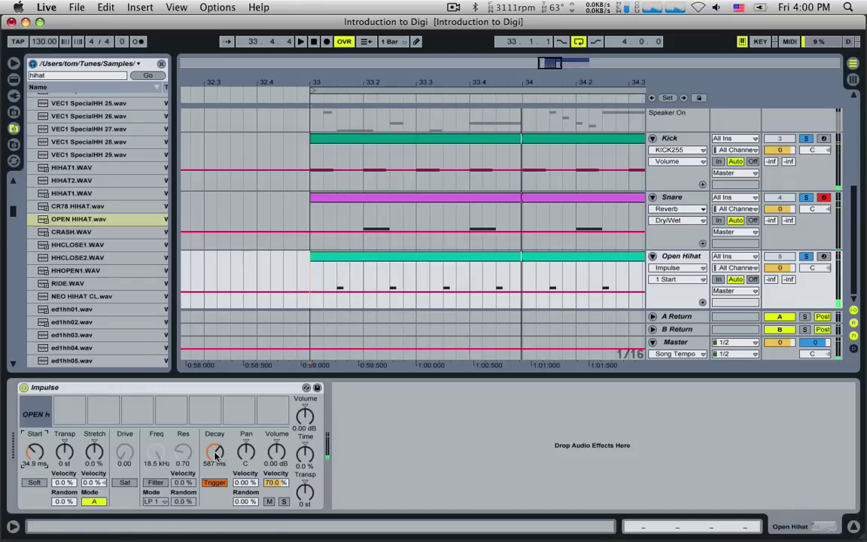
drag(216, 455, 216, 464)
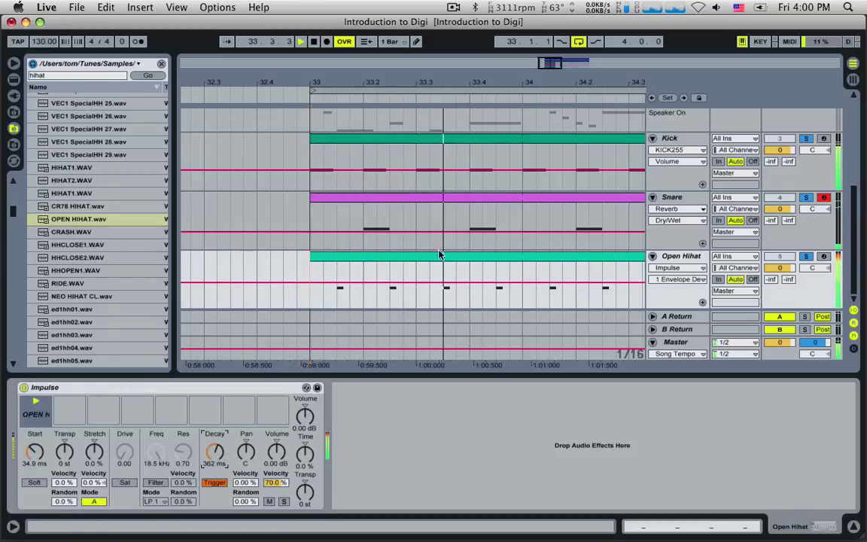
drag(557, 64, 564, 66)
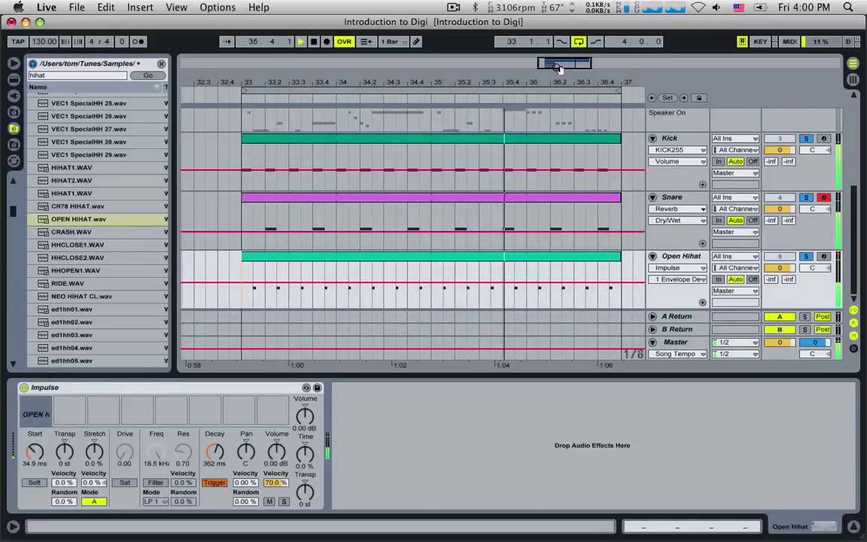
key(space)
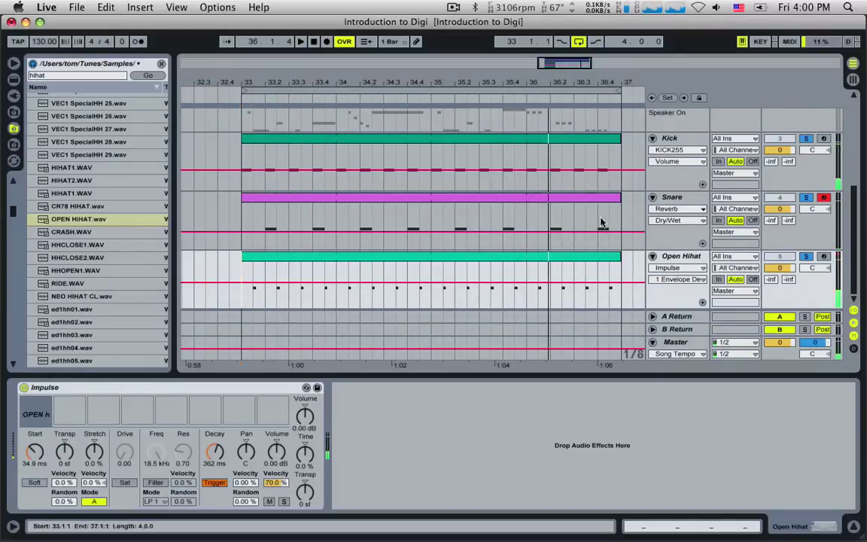
Step: Dismiss the mail notification covering the track controls and briefly play the loop from bar 33
click(672, 259)
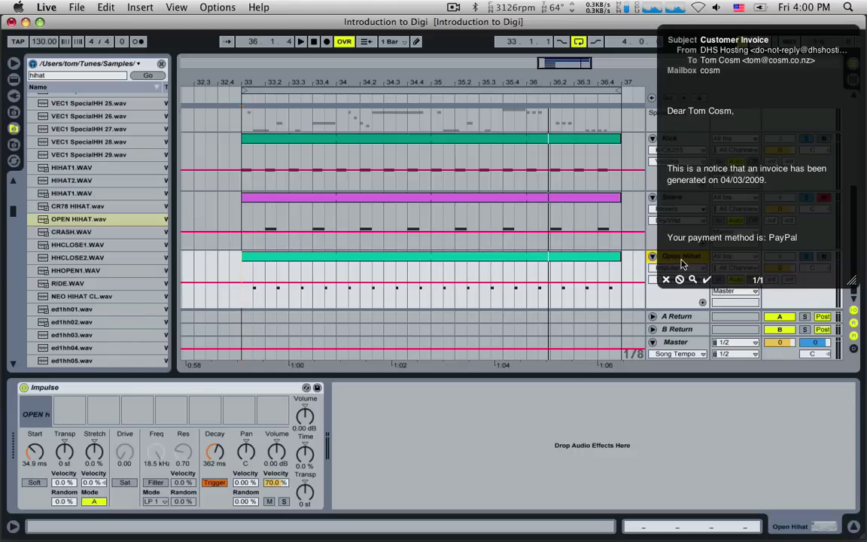
click(665, 280)
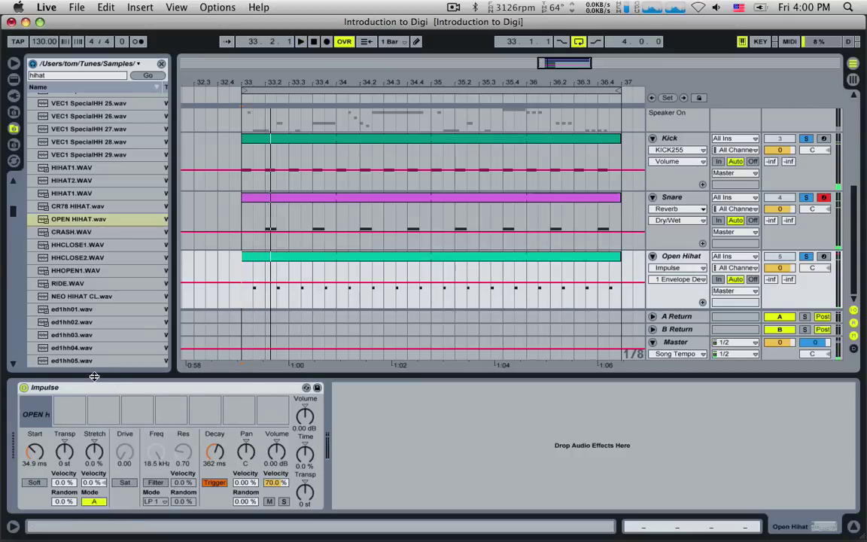
key(space)
Step: Go through Impulse's empty sample slots from the eighth back to the second, leaving the second slot selected
click(272, 413)
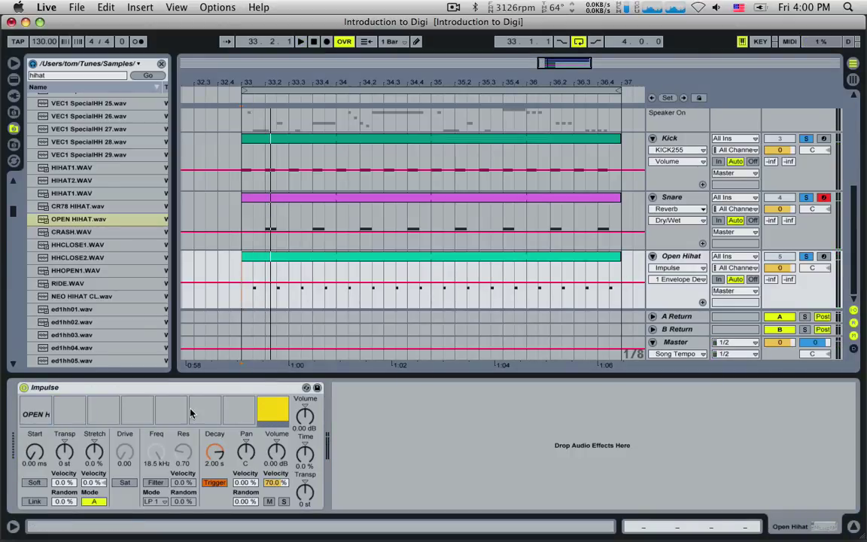
click(236, 418)
click(204, 419)
click(170, 420)
click(136, 420)
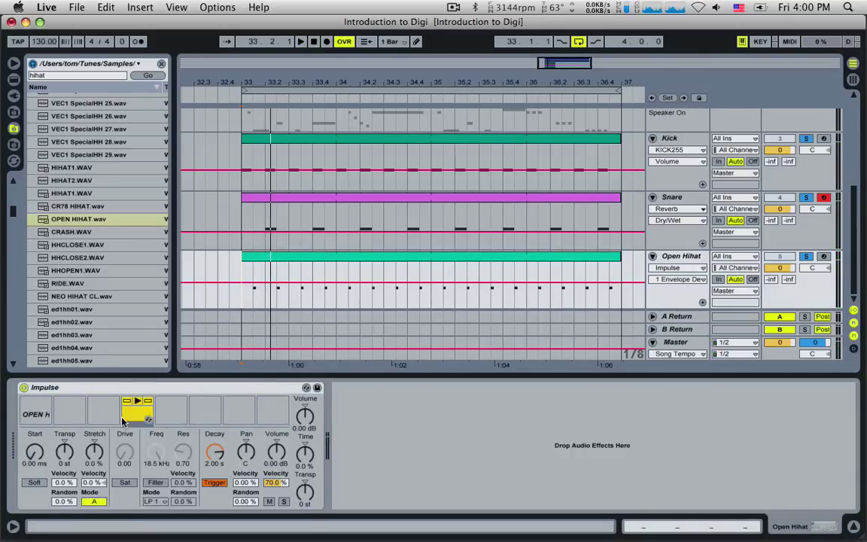
click(102, 421)
click(70, 415)
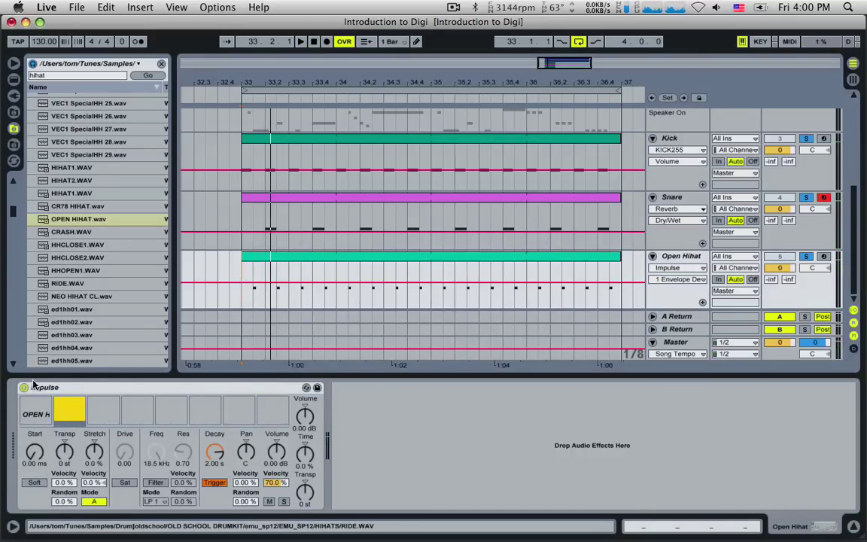
Step: Preview the hhd1hh hi-hat samples in the search results one by one, from hhd1hh17 back to hhd1hh04
mouse_move(80, 422)
scroll(101, 293, down, 1)
scroll(102, 293, up, 5)
click(101, 292)
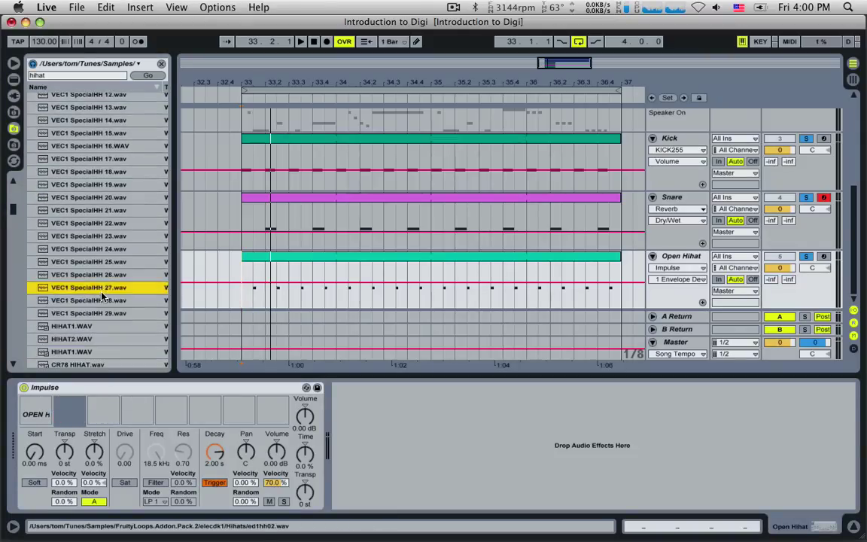
scroll(102, 292, down, 10)
click(79, 279)
click(76, 265)
click(74, 253)
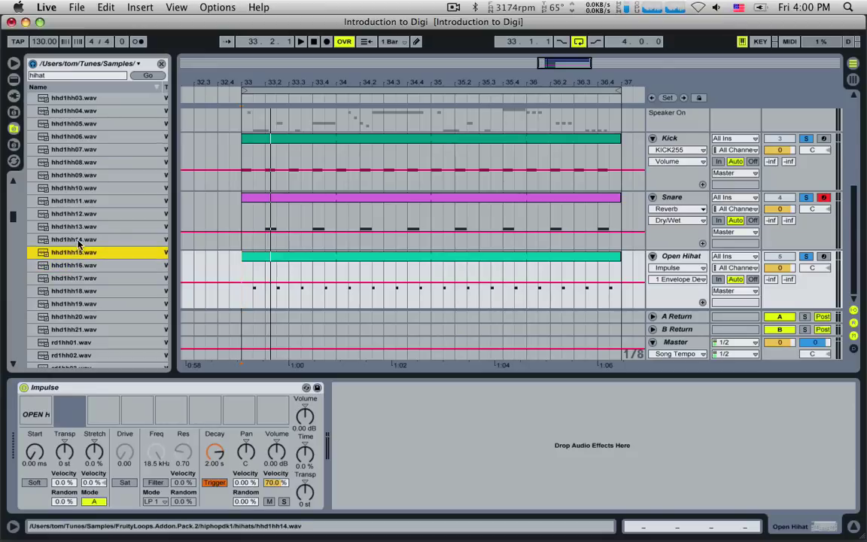
click(78, 240)
click(79, 227)
click(81, 214)
click(83, 201)
click(84, 189)
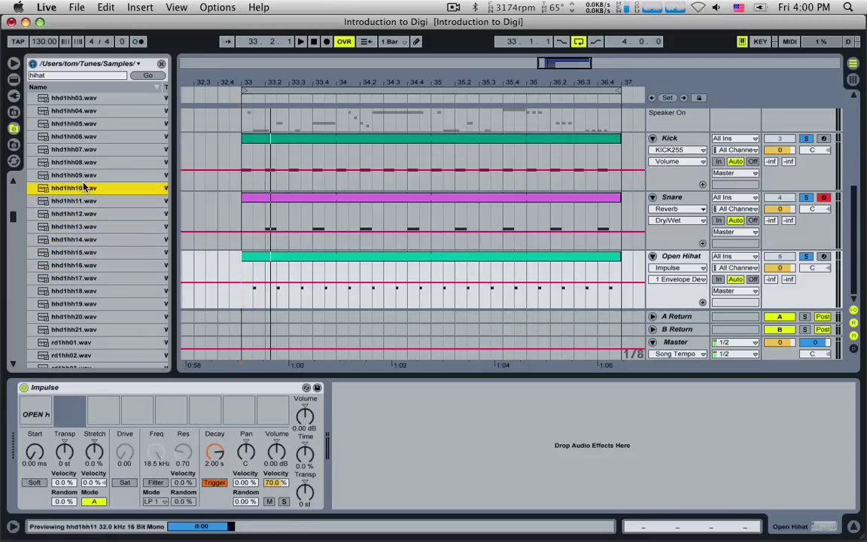
click(84, 174)
click(83, 162)
click(84, 149)
click(85, 136)
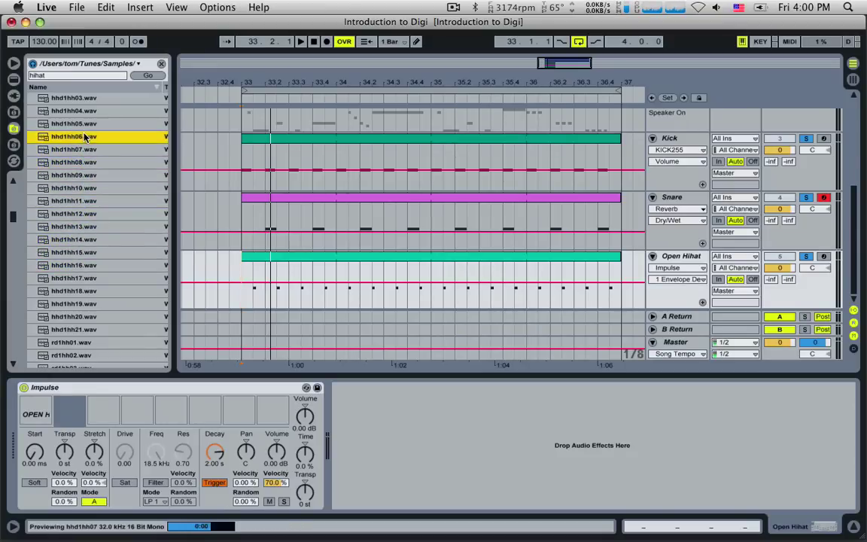
click(84, 124)
click(84, 111)
Step: Preview the rd1hh hi-hat samples between rd1hh02 and rd1hh08 in the search results
scroll(85, 302, down, 3)
click(75, 272)
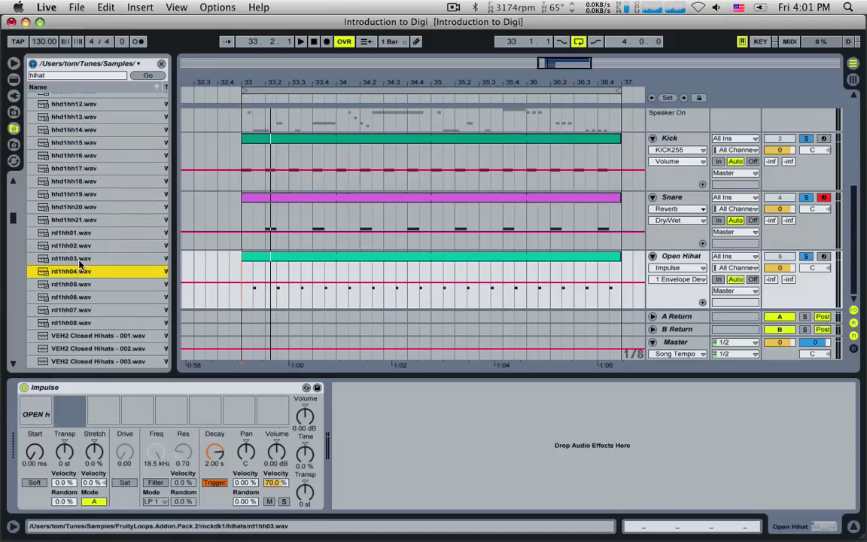
click(78, 259)
click(75, 246)
click(75, 272)
click(71, 285)
click(73, 296)
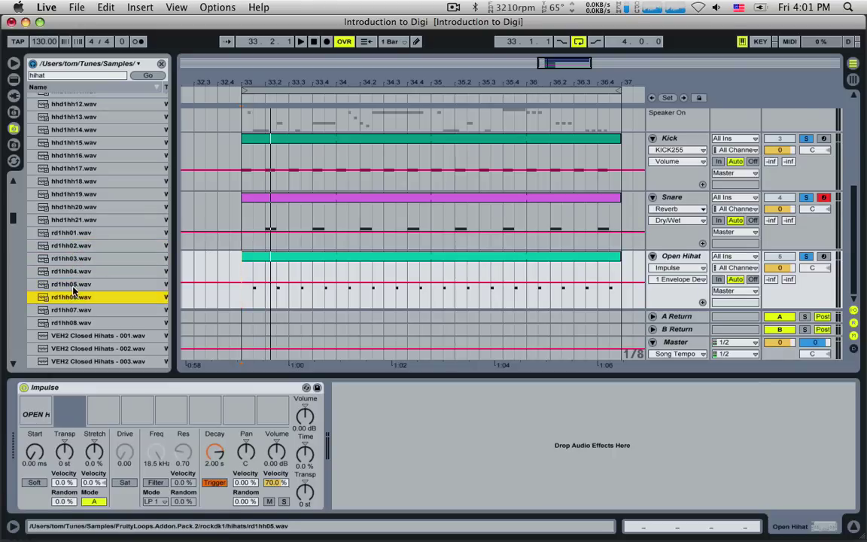
click(73, 286)
click(77, 322)
click(77, 310)
click(77, 285)
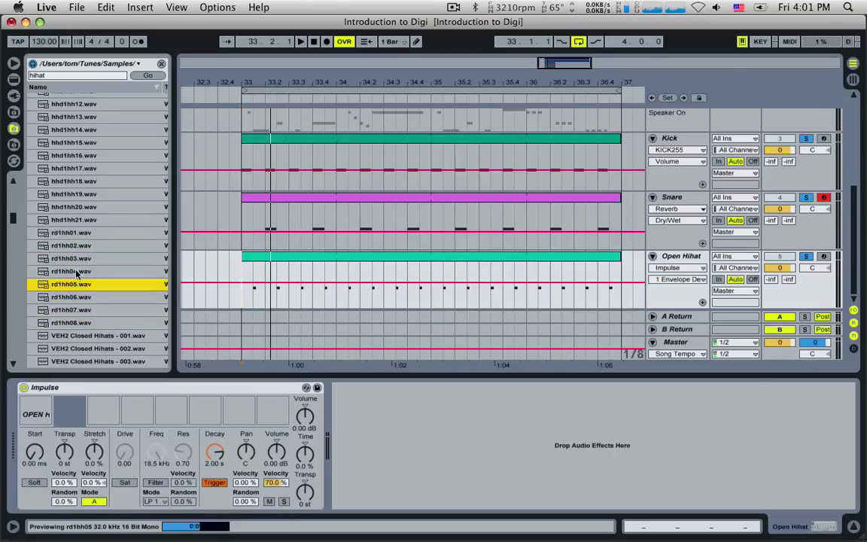
Step: Compare rd1hh03.wav and rd1hh04.wav once more and load rd1hh04.wav into Impulse's second slot
click(75, 272)
click(73, 259)
click(78, 273)
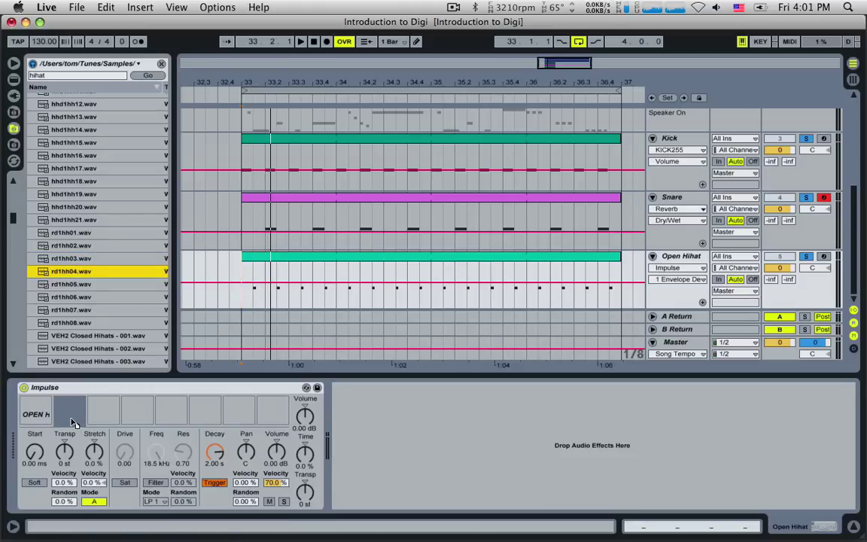
drag(73, 423, 73, 421)
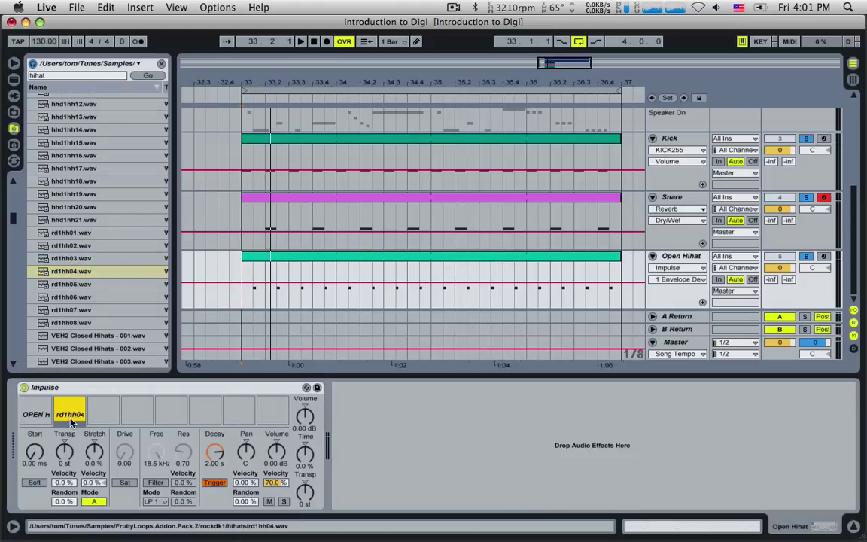
Step: Open the Open Hihat clip, add an rd1hh04 note at the bar's start and shorten it to about a third of a sixteenth
double_click(311, 258)
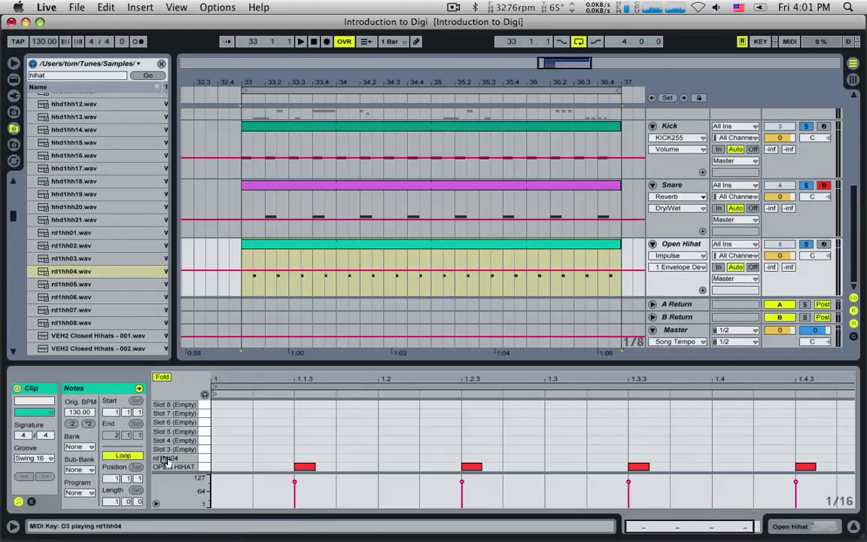
double_click(220, 458)
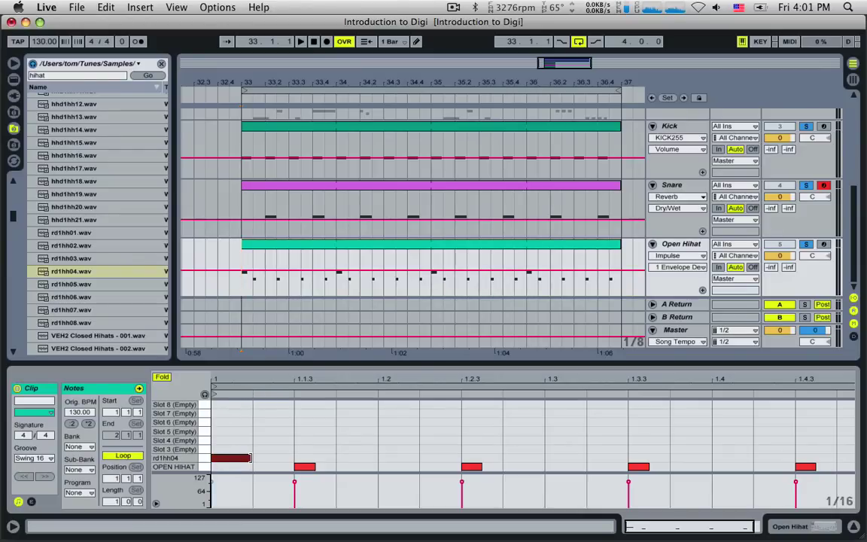
drag(245, 457, 224, 459)
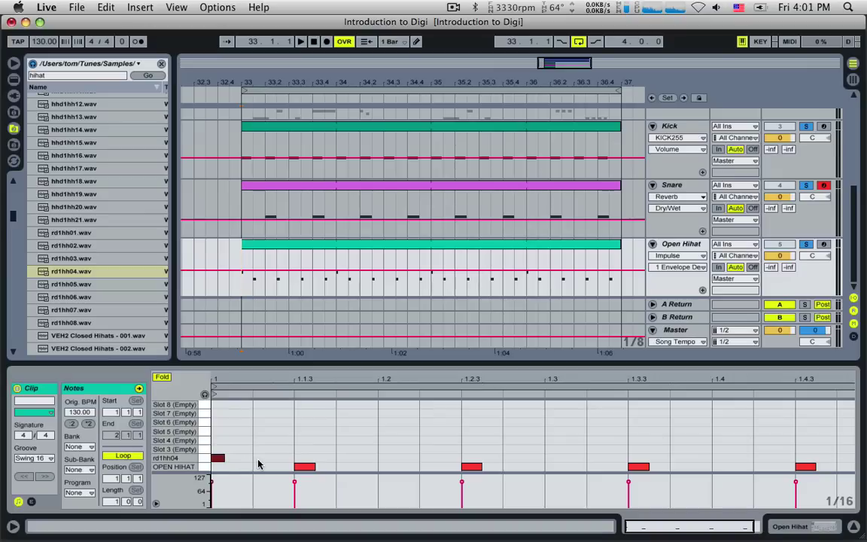
Step: Duplicate the rd1hh04 note onto every sixteenth of the one-bar clip and play the loop from bar 33
key(super+d)
key(super+d)
key(super+d)
key(super+d)
key(super+d)
key(super+d)
key(super+d)
key(super+d)
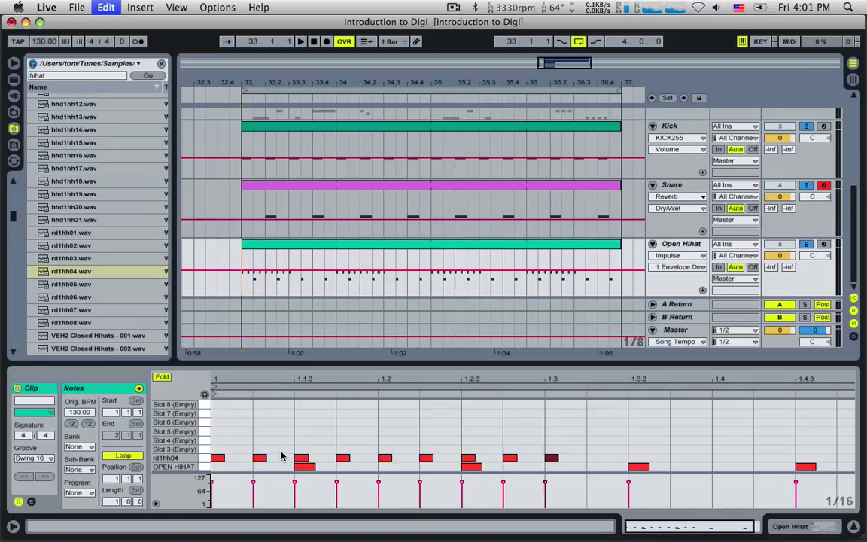
key(super+d)
key(super+d)
key(super+d)
key(super+d)
key(super+d)
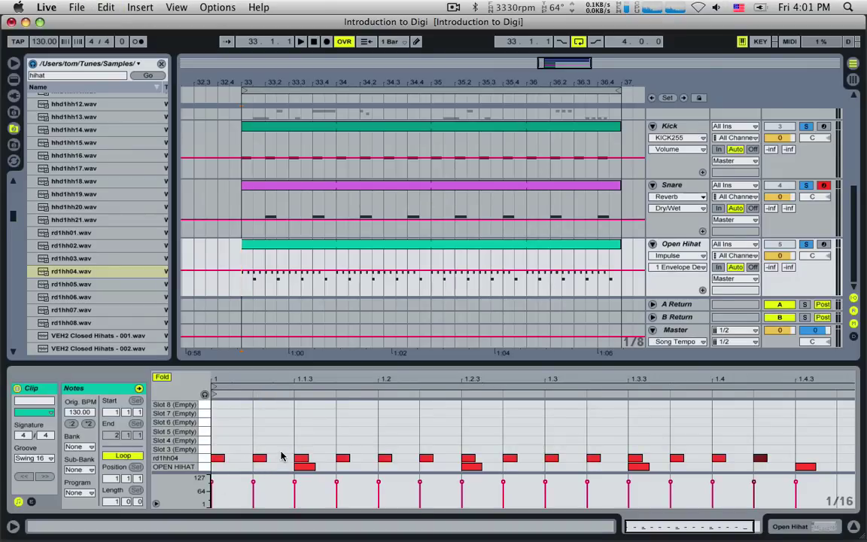
key(super+d)
key(super+d)
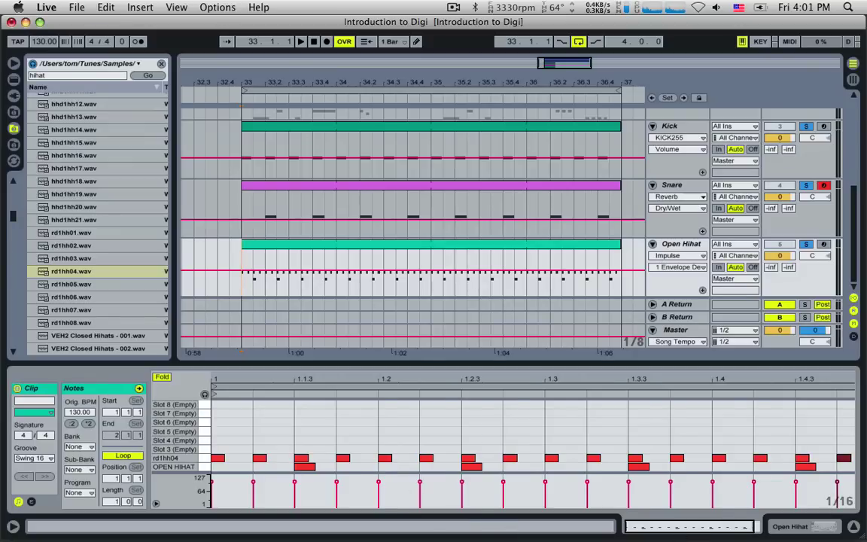
key(super+d)
drag(678, 530, 663, 519)
key(super+z)
click(242, 264)
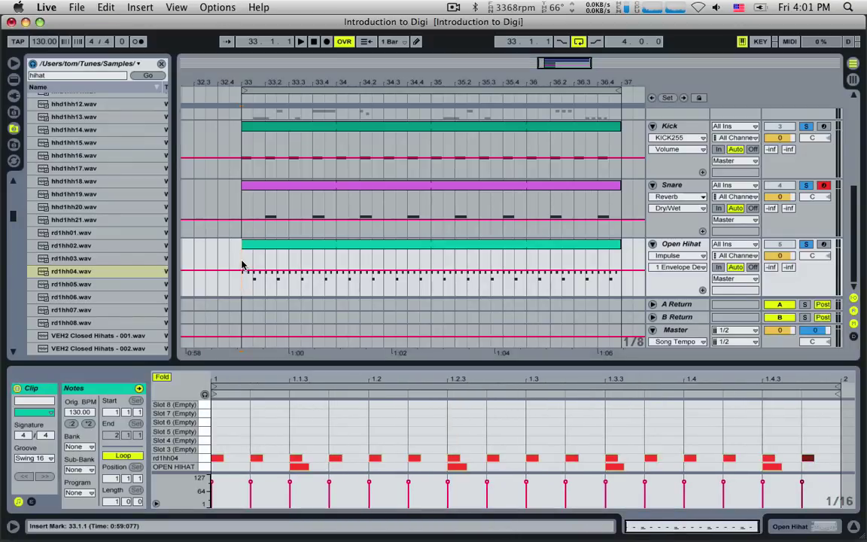
key(space)
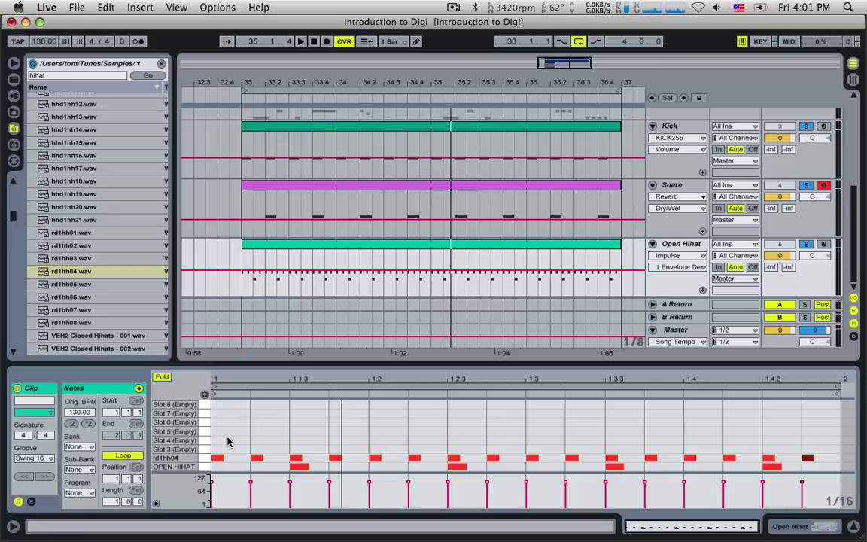
drag(219, 448, 803, 457)
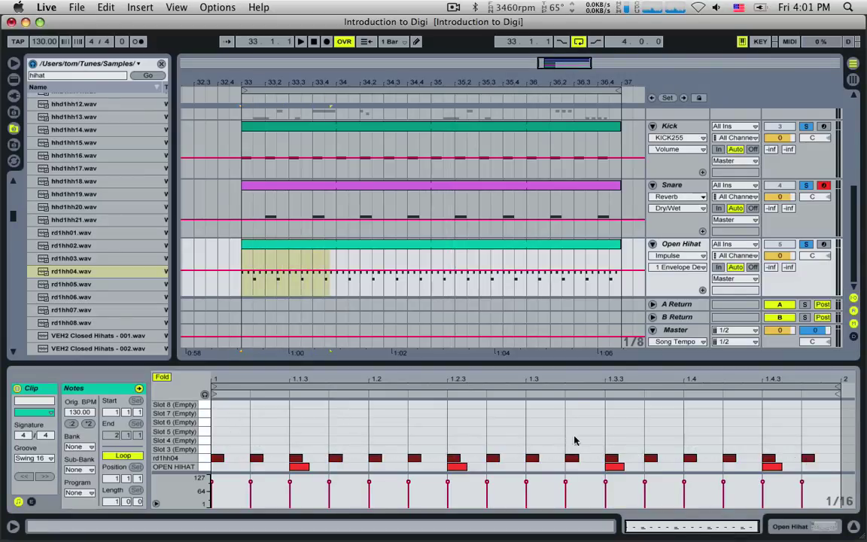
click(256, 458)
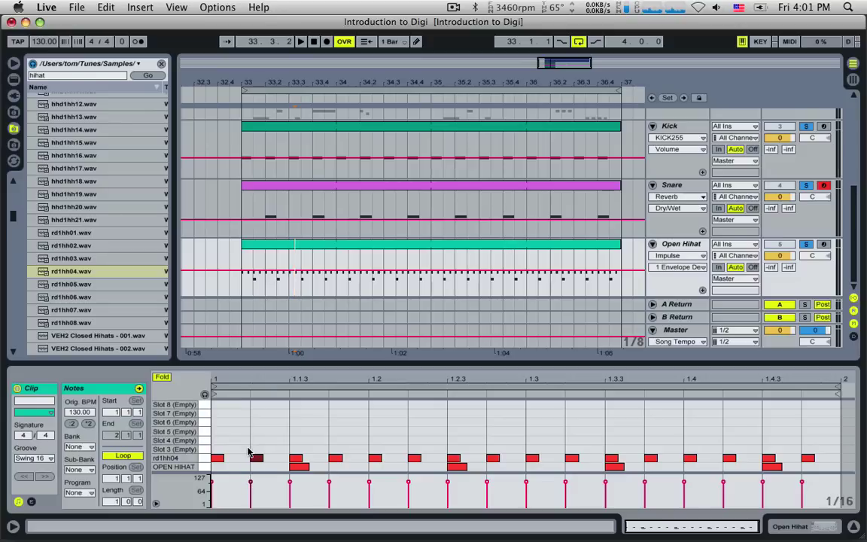
click(206, 459)
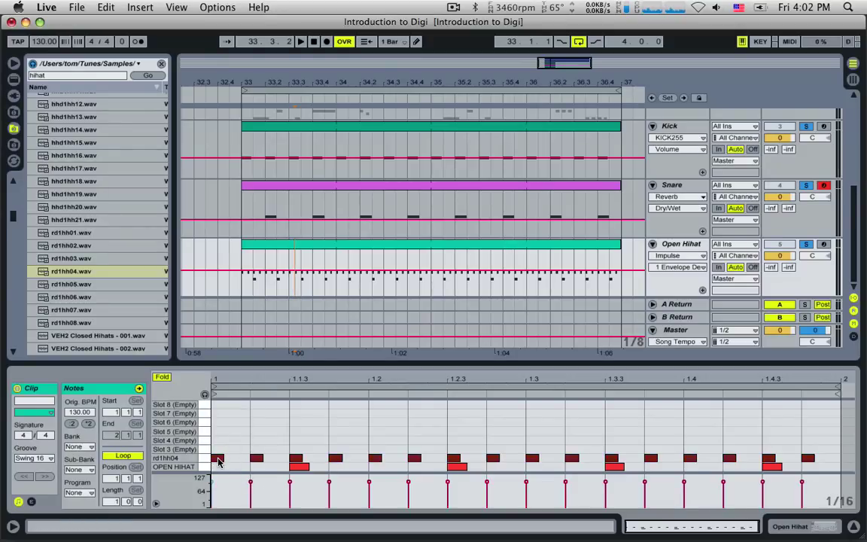
click(249, 450)
click(335, 460)
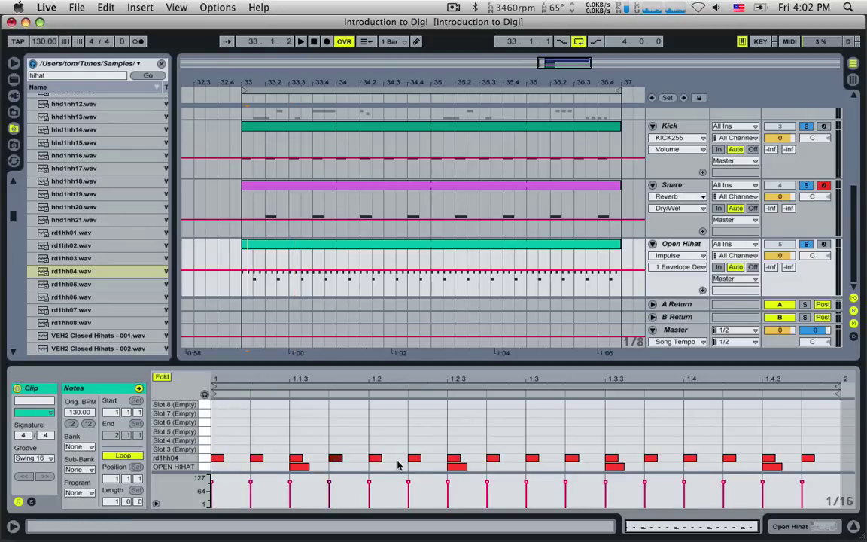
Step: Lower the velocity of the bar's second rd1hh04 note well below the others and play the loop
click(257, 460)
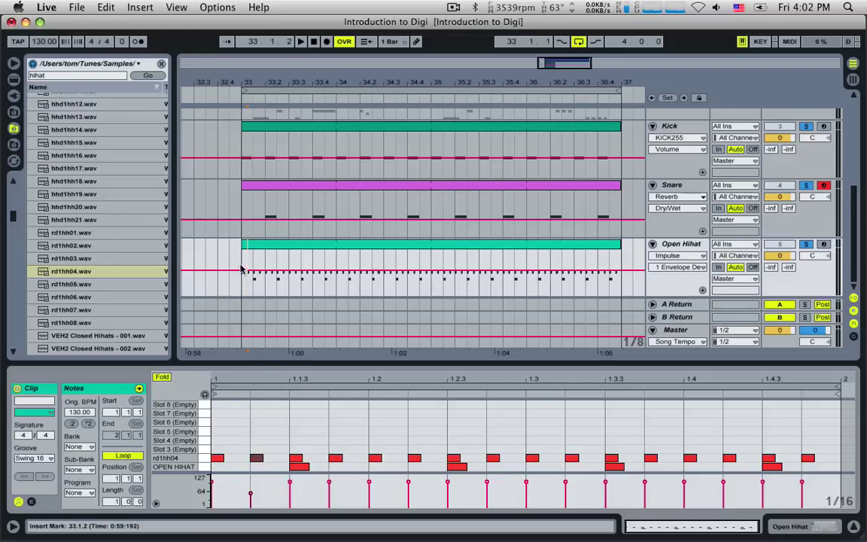
key(space)
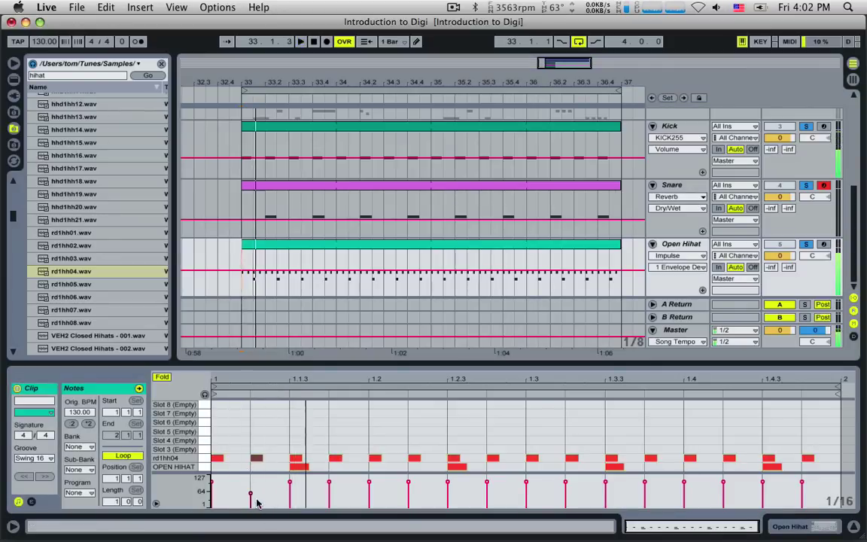
drag(250, 493, 251, 498)
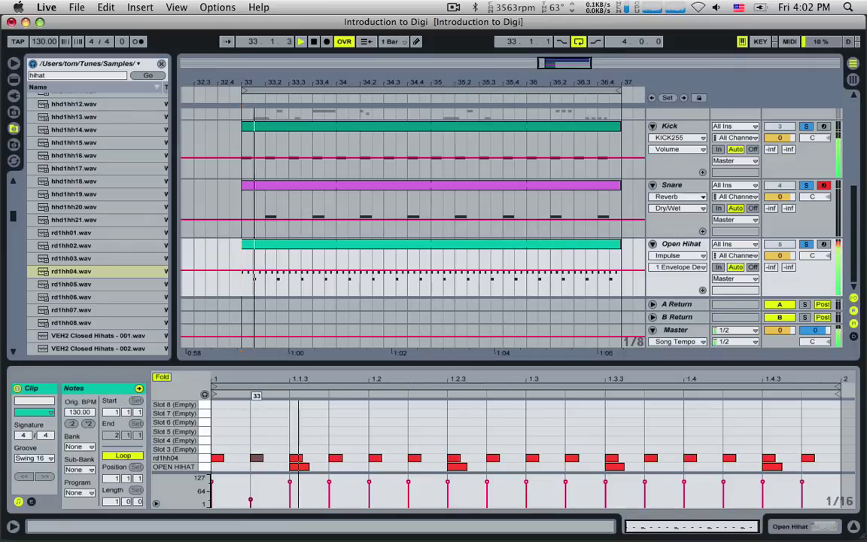
Step: Lower the velocities of the remaining off-beat sixteenth rd1hh04 notes, every second note from the fourth to the last, and play the loop
click(336, 459)
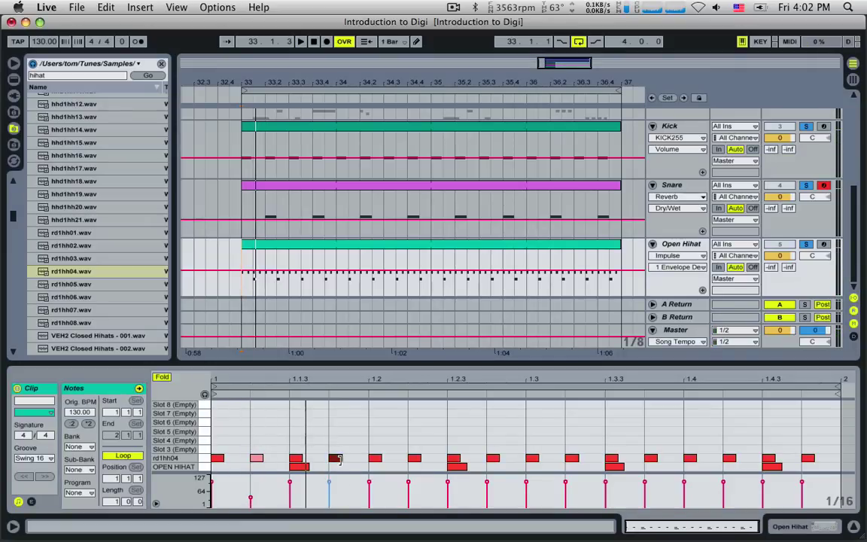
drag(329, 482, 329, 494)
drag(408, 482, 408, 494)
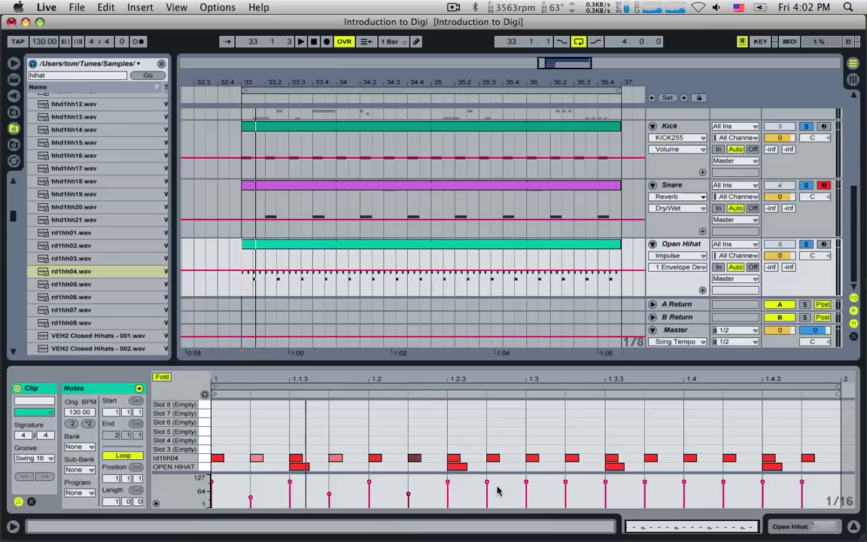
drag(487, 490, 488, 505)
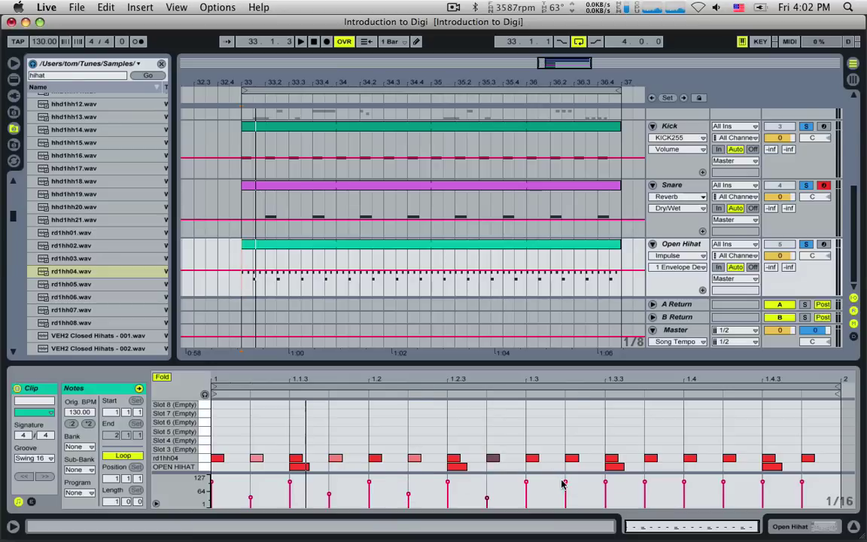
drag(565, 483, 564, 497)
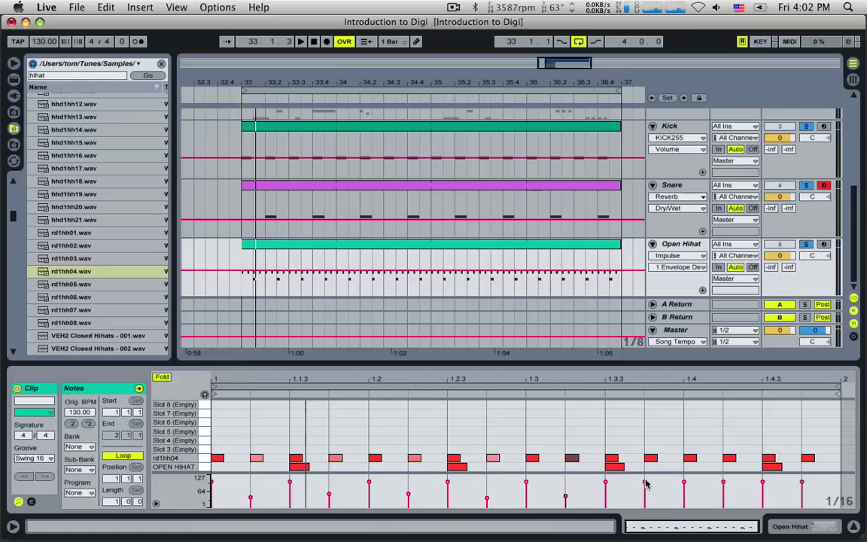
drag(645, 483, 645, 499)
drag(723, 484, 723, 497)
drag(802, 483, 802, 497)
key(space)
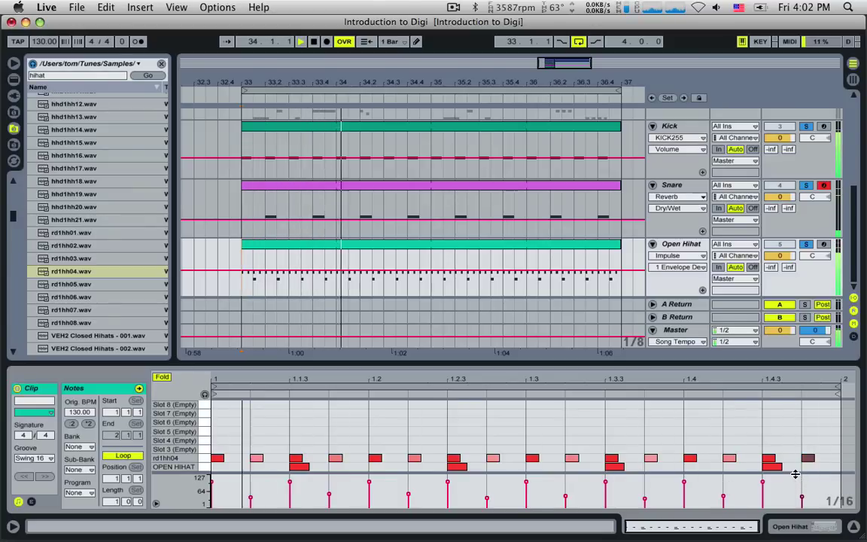
key(space)
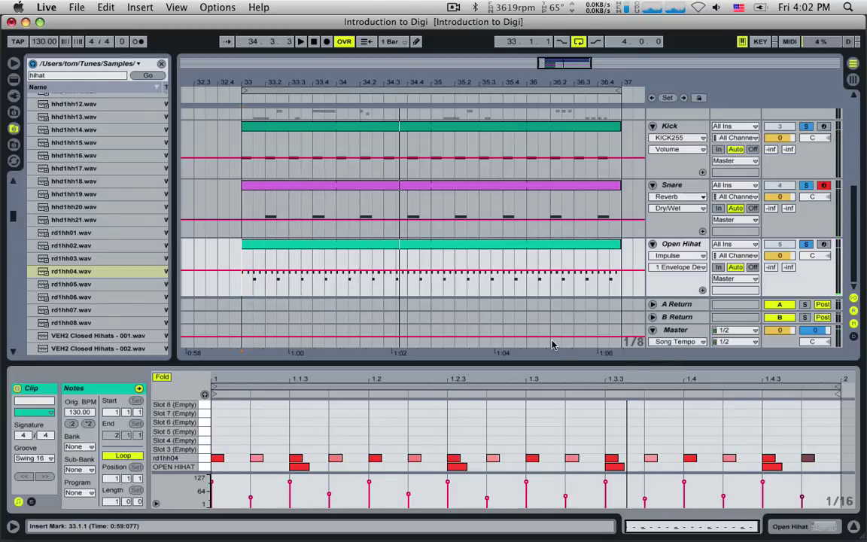
Step: Undo the velocity reductions on the rd1hh04 notes and play the loop with even velocities for comparison
key(super+z)
key(super+z)
key(super+z)
key(super+z)
key(super+z)
key(super+z)
key(super+z)
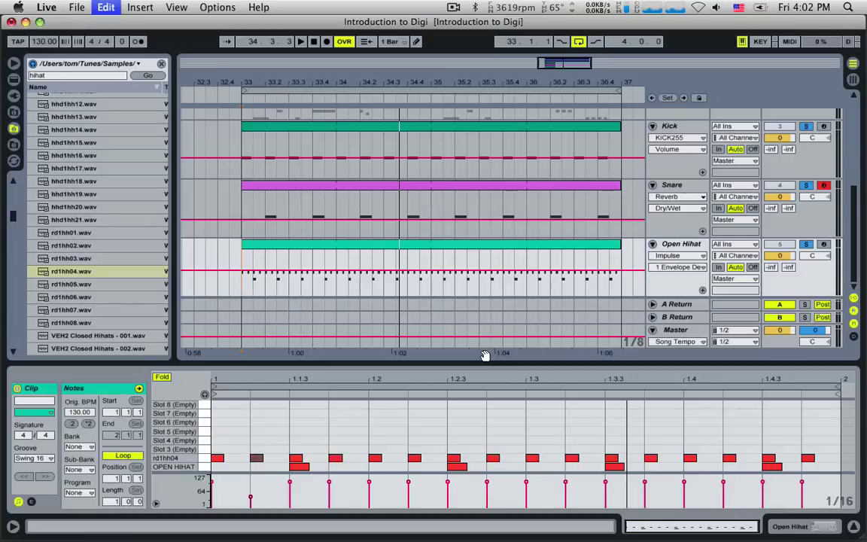
key(space)
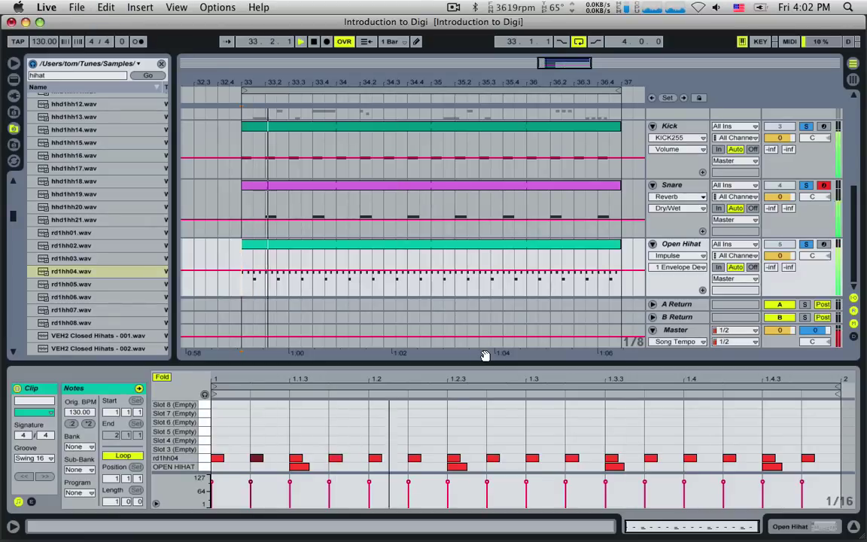
Step: Redo all the velocity reductions on the rd1hh04 notes and play the loop from bar 33 again
key(super+shift+z)
key(super+shift+z)
key(super+shift+z)
key(super+shift+z)
key(super+shift+z)
key(super+shift+z)
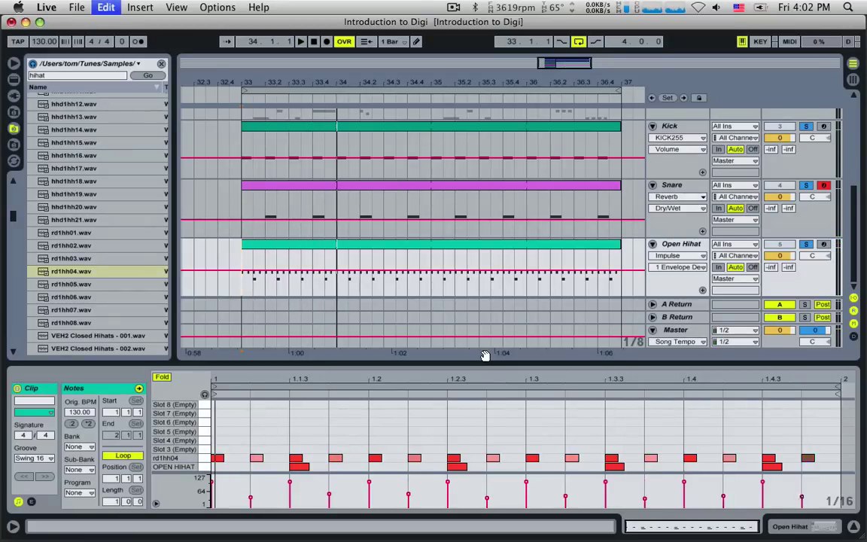
key(super+shift+z)
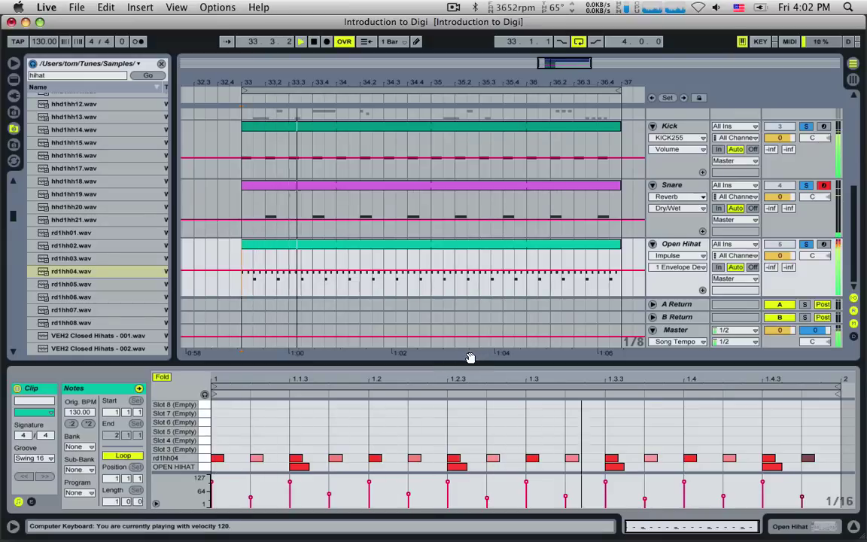
key(space)
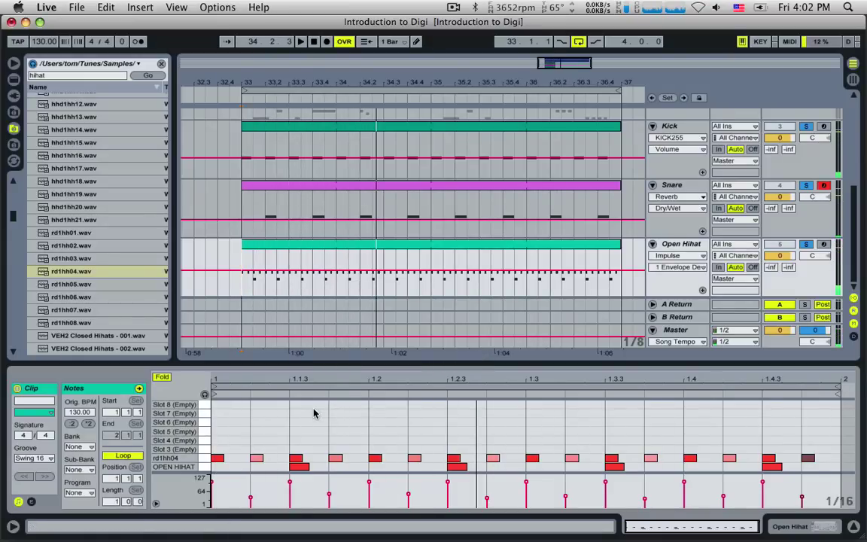
Step: Delete the four rd1hh04 notes that coincide with the OPEN HIHAT notes throughout the one-bar hi-hat clip
click(311, 417)
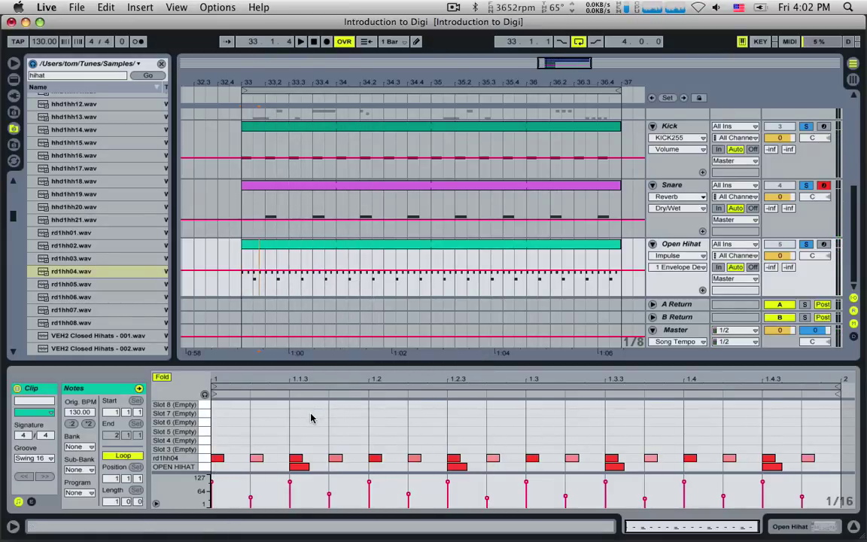
click(302, 468)
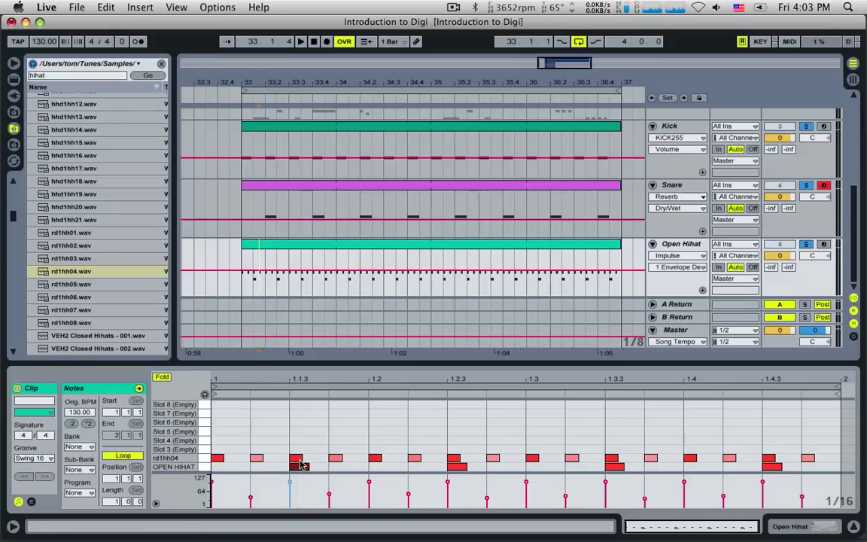
click(299, 459)
key(Delete)
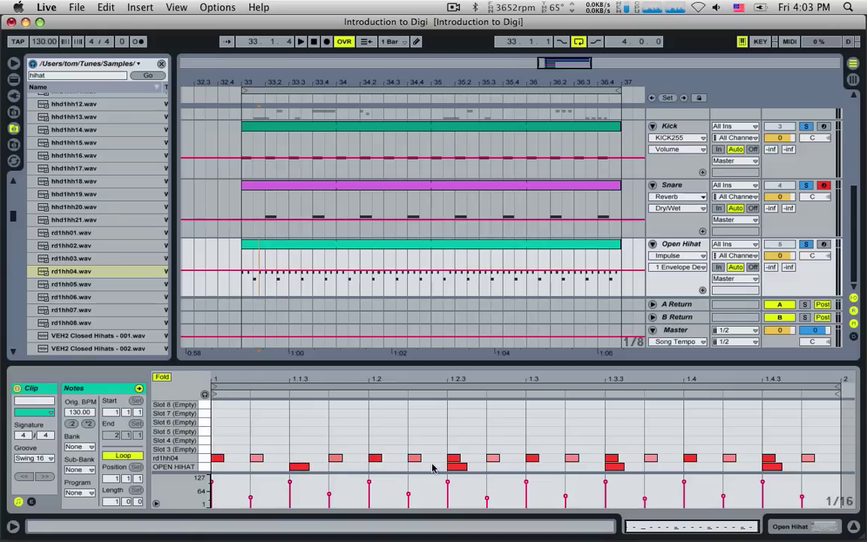
click(450, 459)
key(Delete)
click(611, 459)
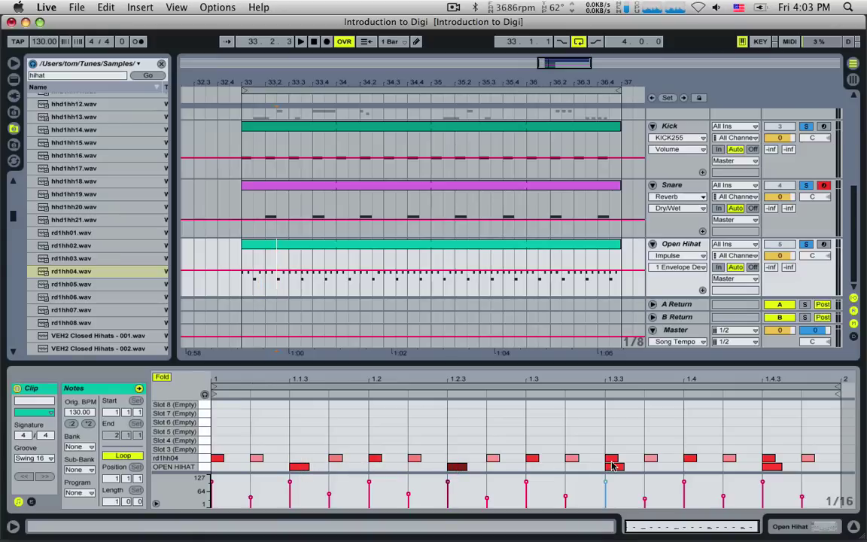
key(Delete)
click(767, 458)
key(Delete)
Step: Play the loop, then restart it from bar 33 to hear the thinned hi-hat pattern
key(space)
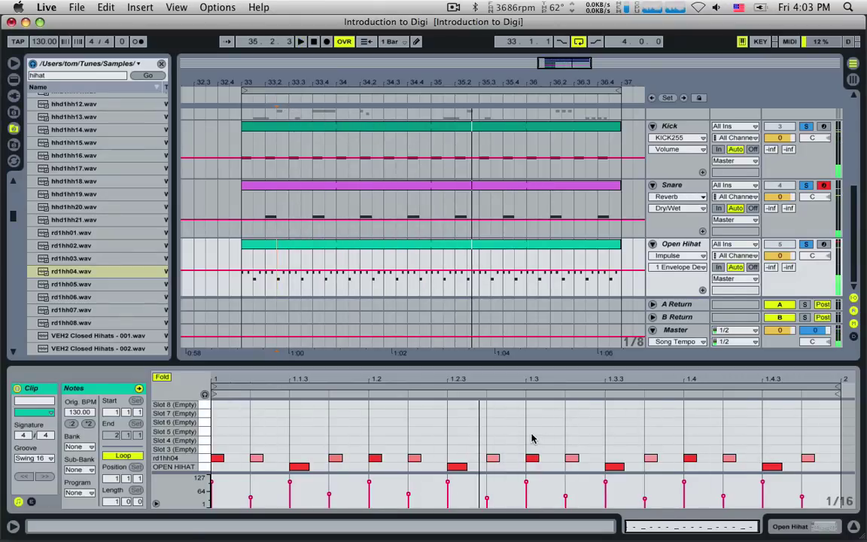
click(272, 296)
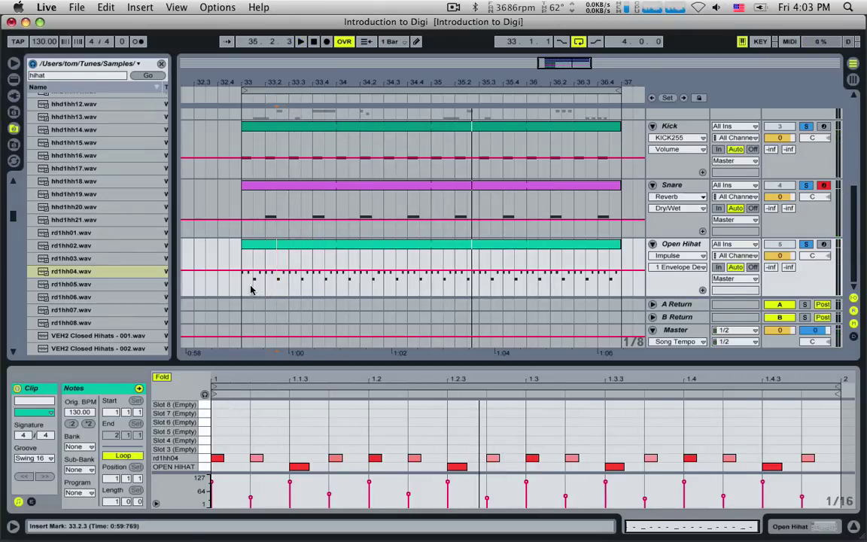
click(245, 288)
key(space)
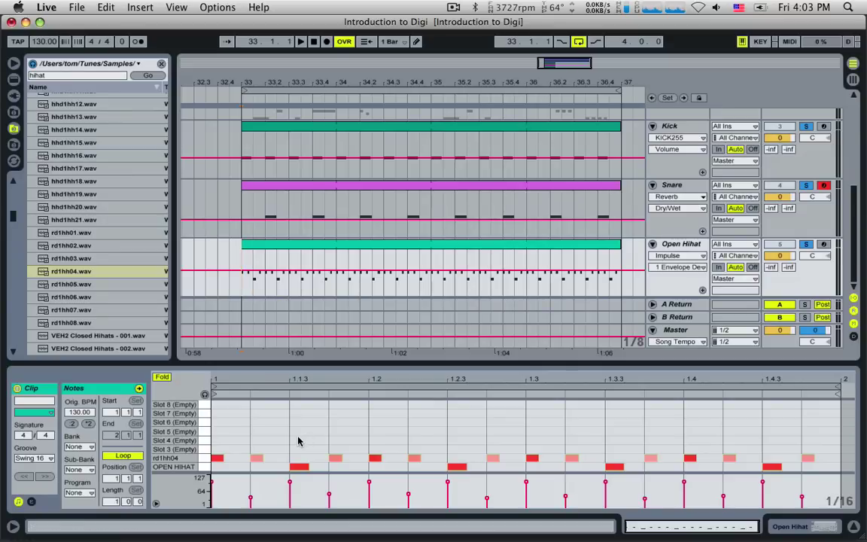
Step: Select all the quieter off-beat rd1hh04 notes, turn the note grid off and nudge them slightly later
click(257, 457)
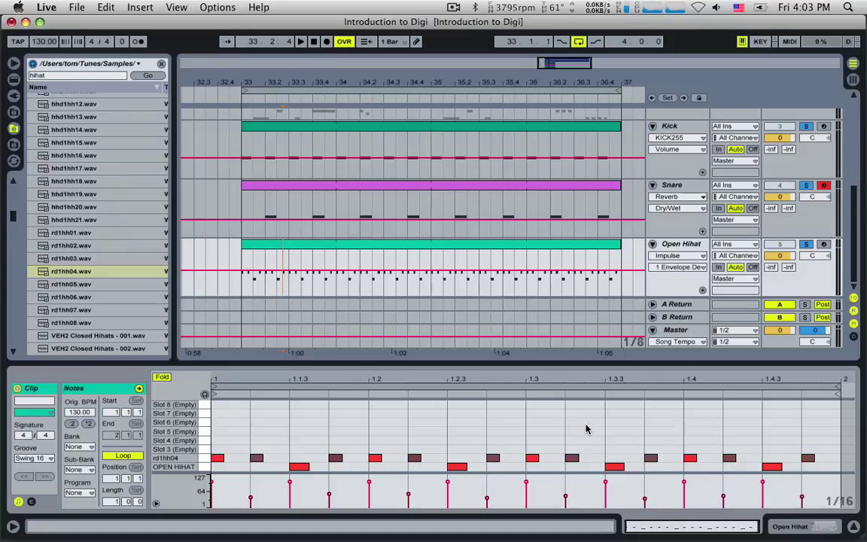
right_click(509, 423)
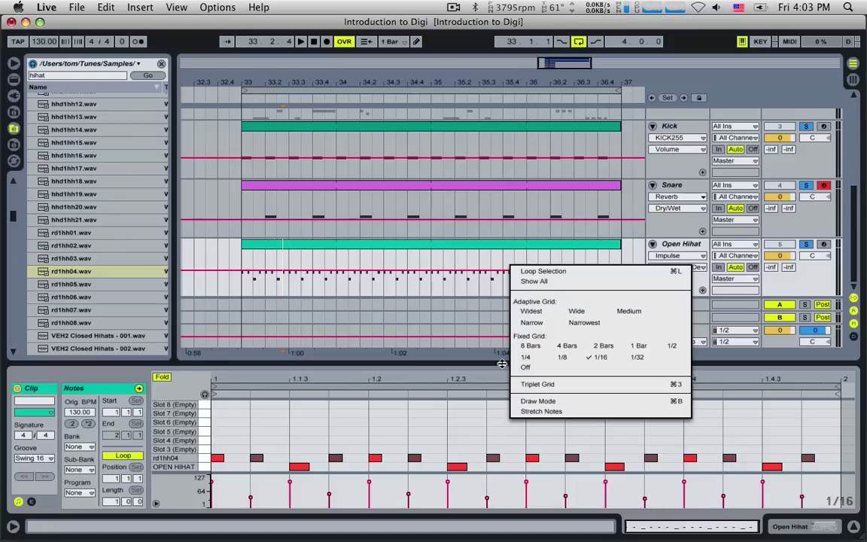
click(645, 365)
right_click(581, 422)
click(578, 351)
right_click(553, 427)
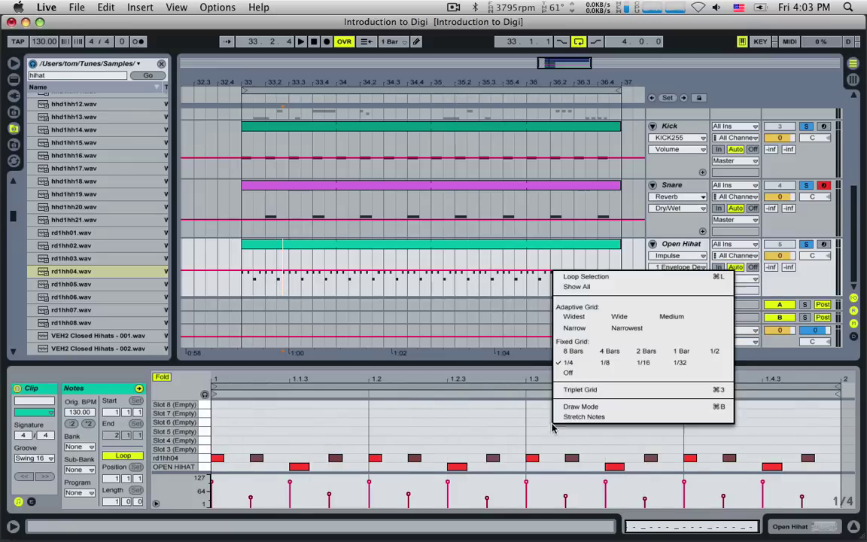
click(569, 372)
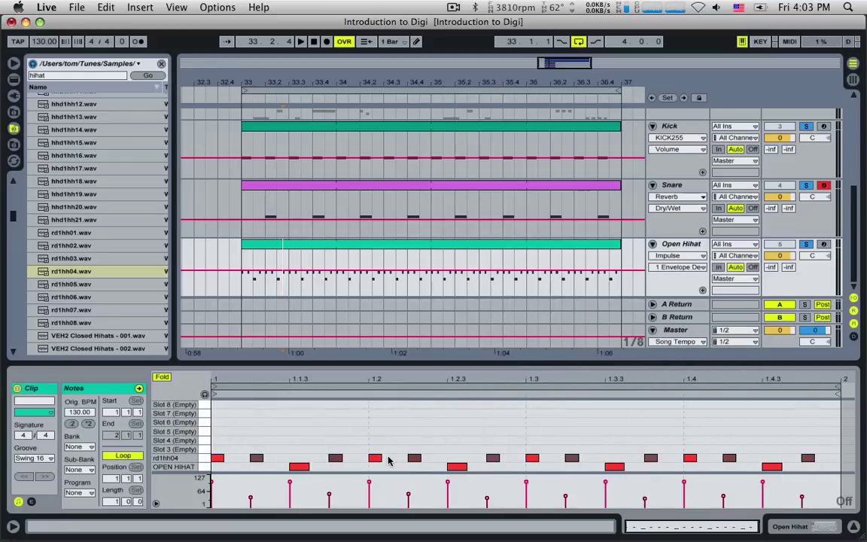
key(Right)
key(Right)
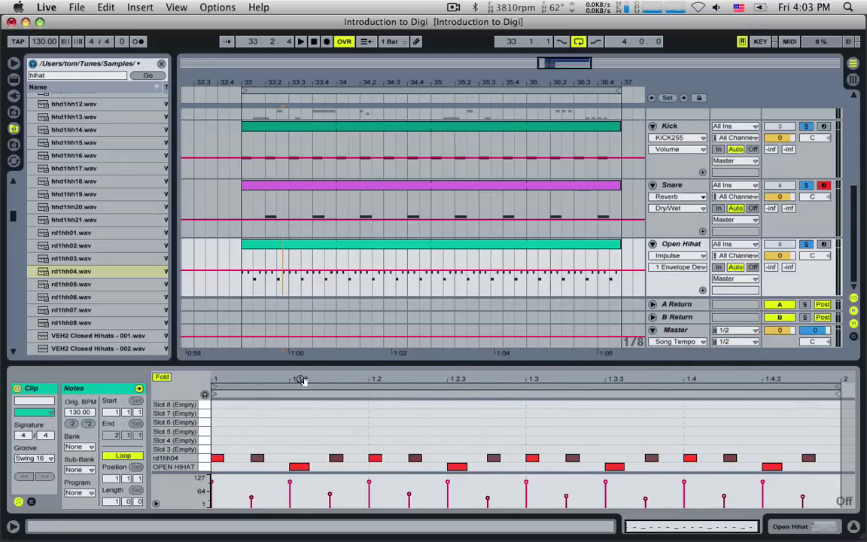
key(Right)
key(Right)
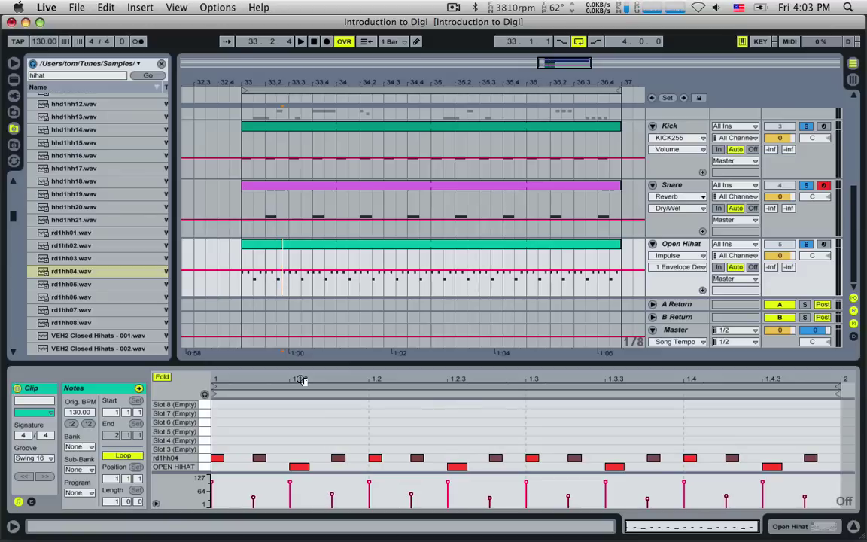
Step: Restore the note grid to 1/16 and play the loop from bar 33 with the nudged hi-hats
right_click(346, 433)
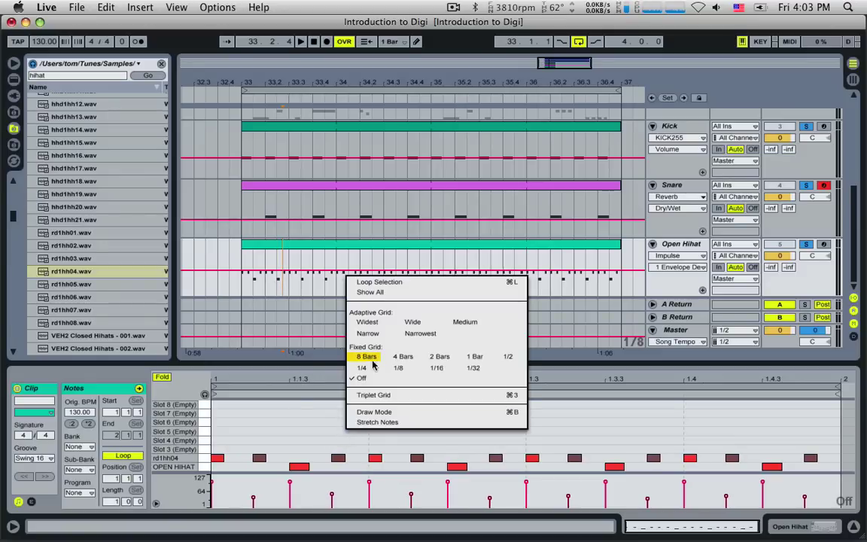
click(436, 367)
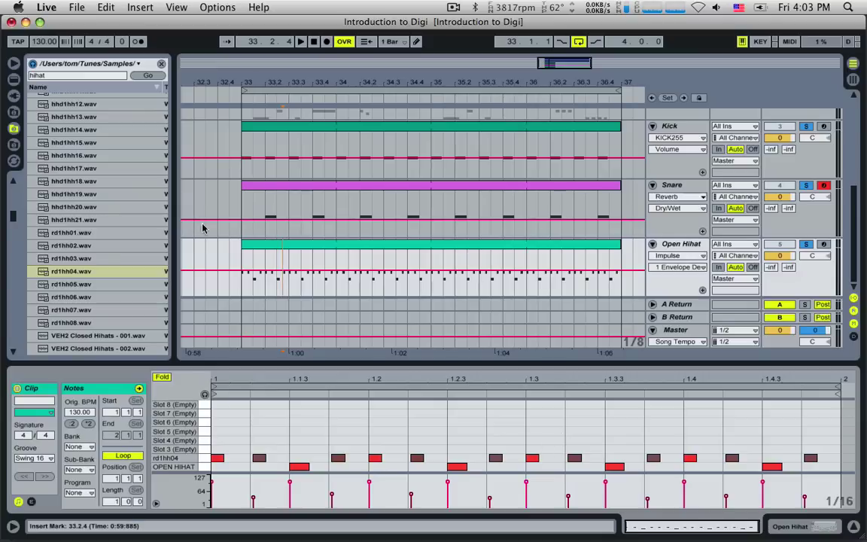
click(243, 265)
key(space)
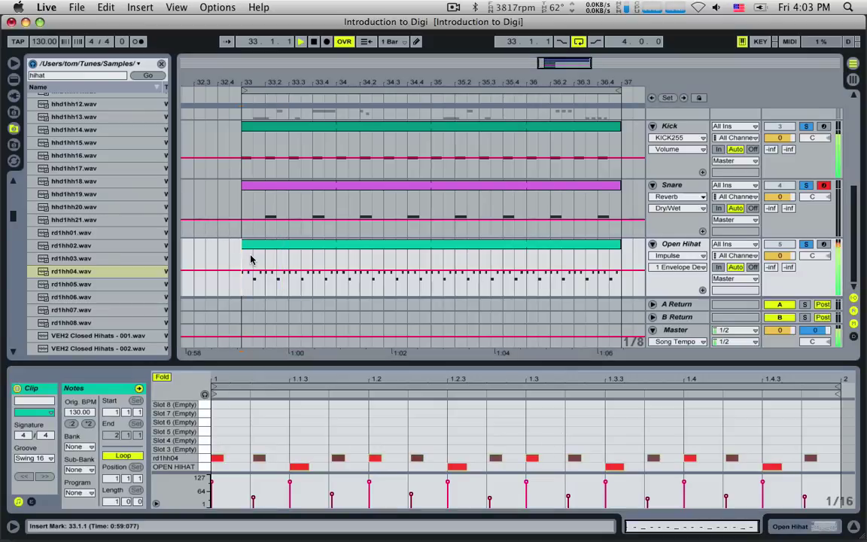
Step: Nudge the off-beat rd1hh04 notes slightly later again with the grid off, then quantize them back onto the 1/16 grid
right_click(320, 400)
click(337, 372)
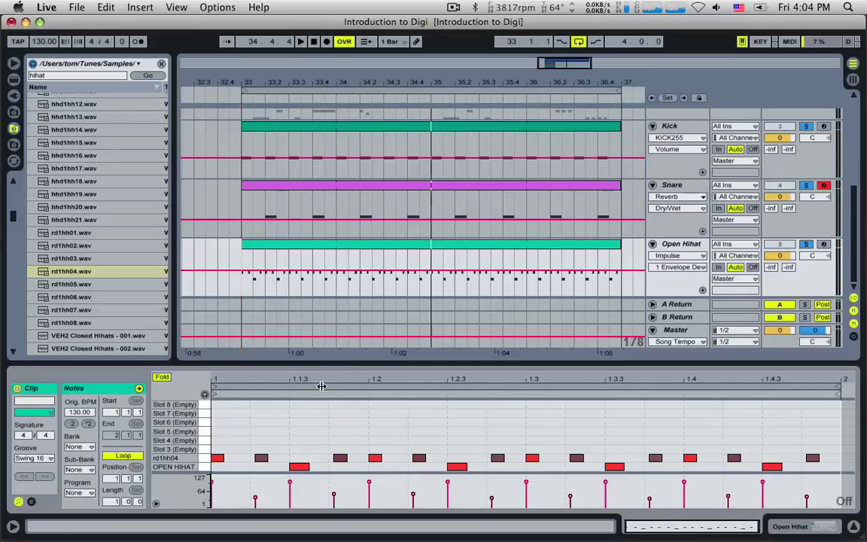
right_click(348, 432)
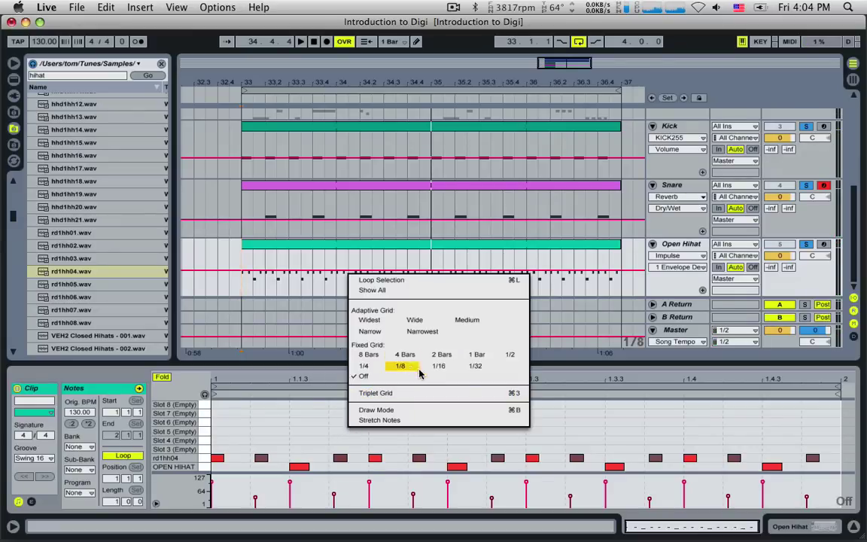
click(447, 372)
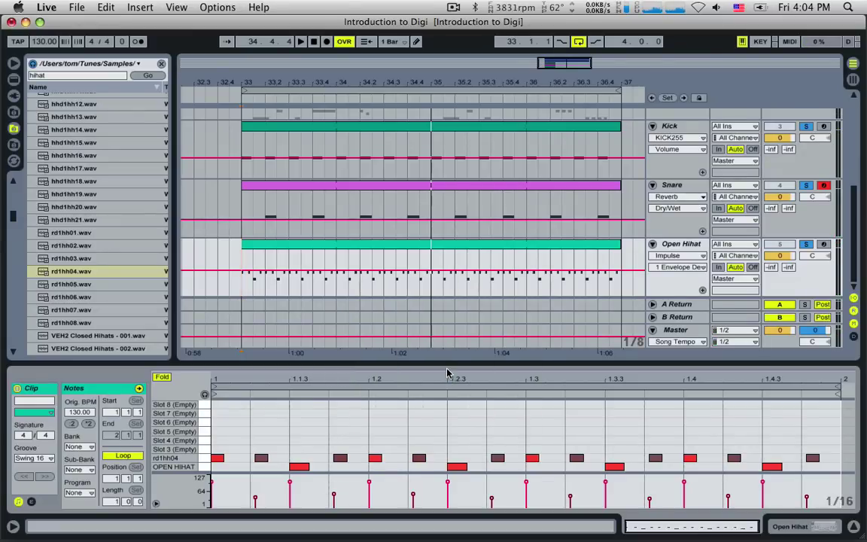
key(super+u)
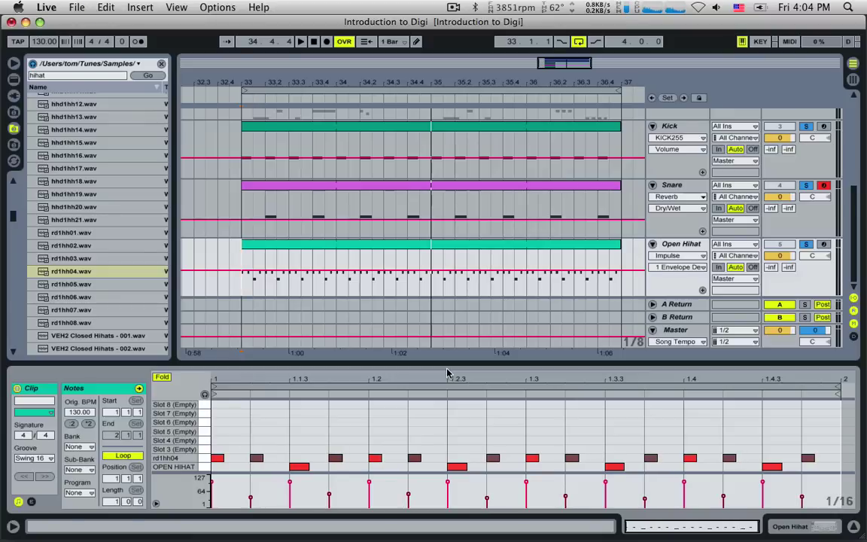
Step: Set the global groove amount to 35 and solo the Open Hihat track to hear its swing
click(304, 276)
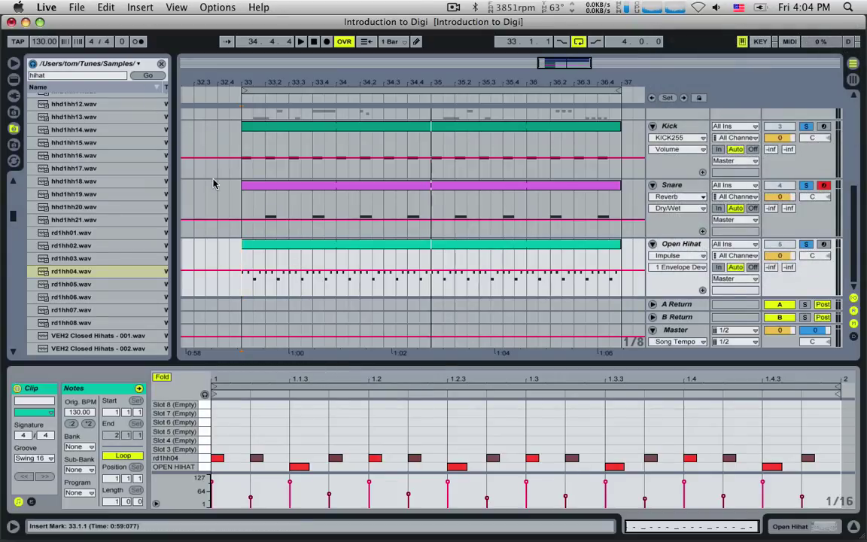
click(123, 43)
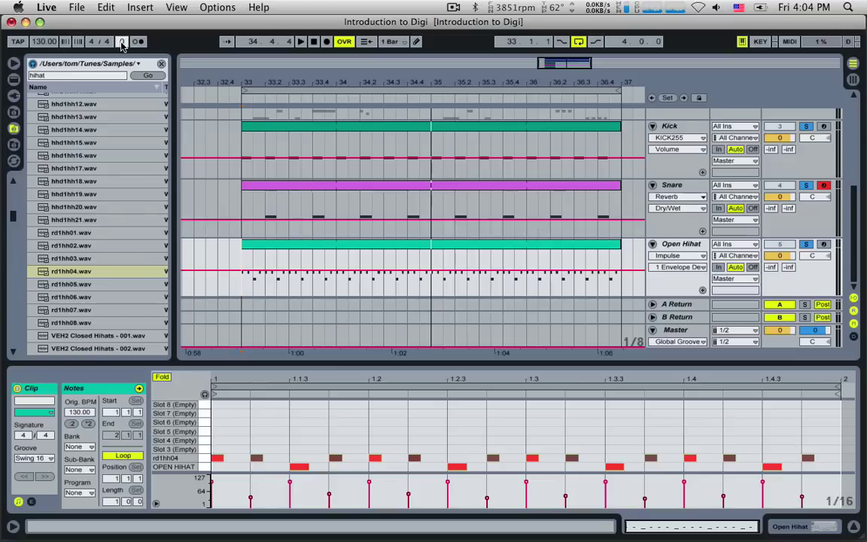
click(806, 244)
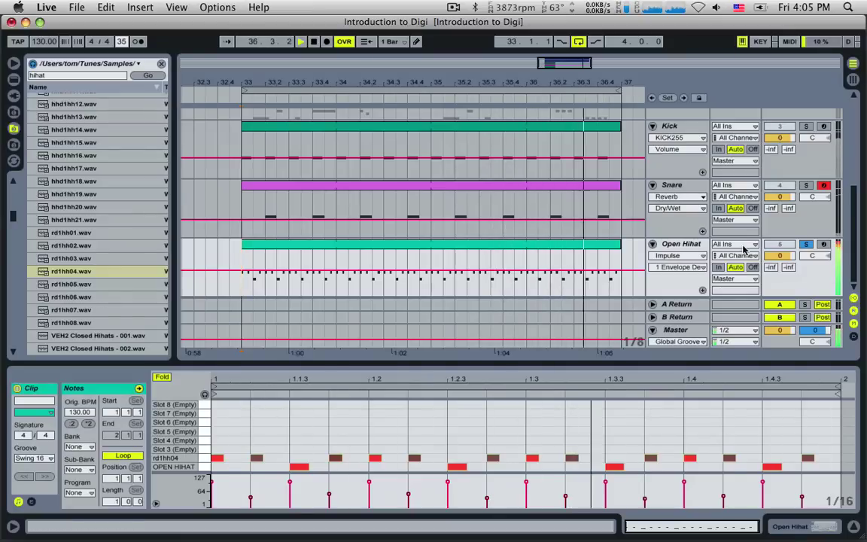
Step: Add the Snare, Kick, Hi Bass and Sub Bass tracks back to the solo while the swung loop plays
click(806, 186)
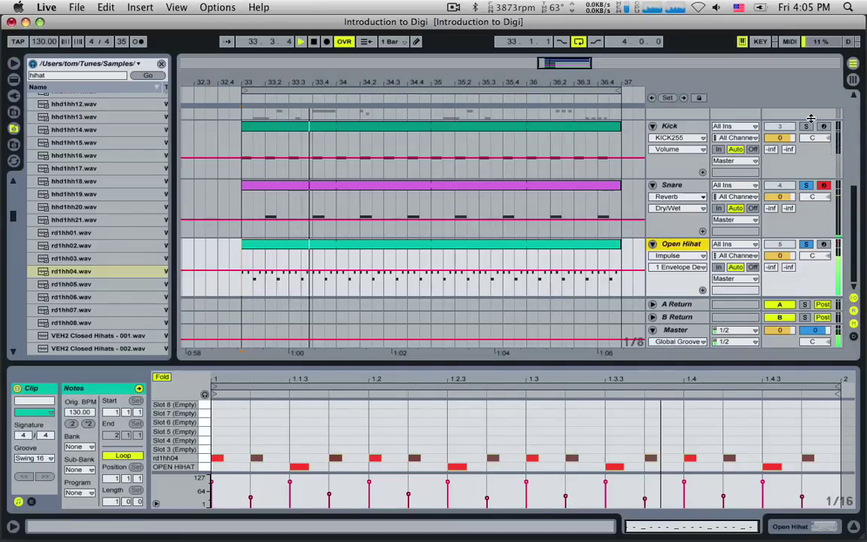
scroll(809, 128, up, 5)
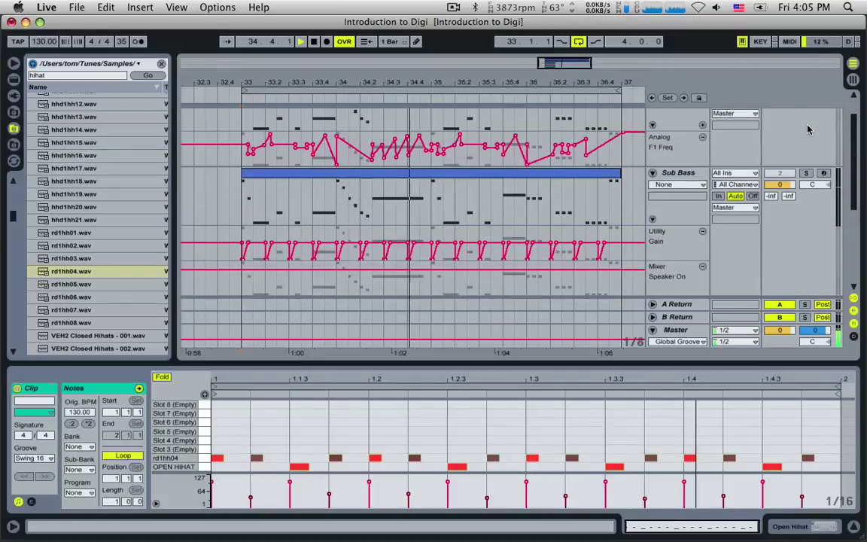
scroll(808, 129, up, 2)
click(807, 115)
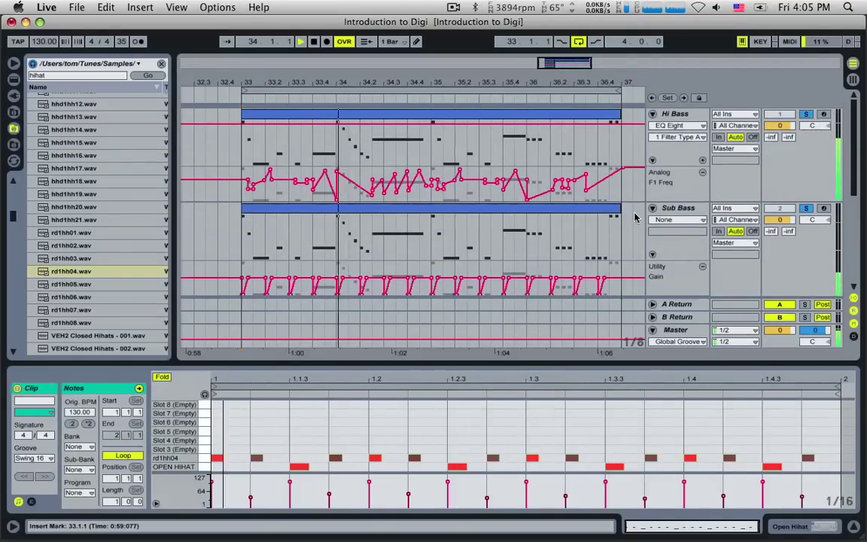
scroll(631, 226, down, 2)
scroll(631, 226, down, 3)
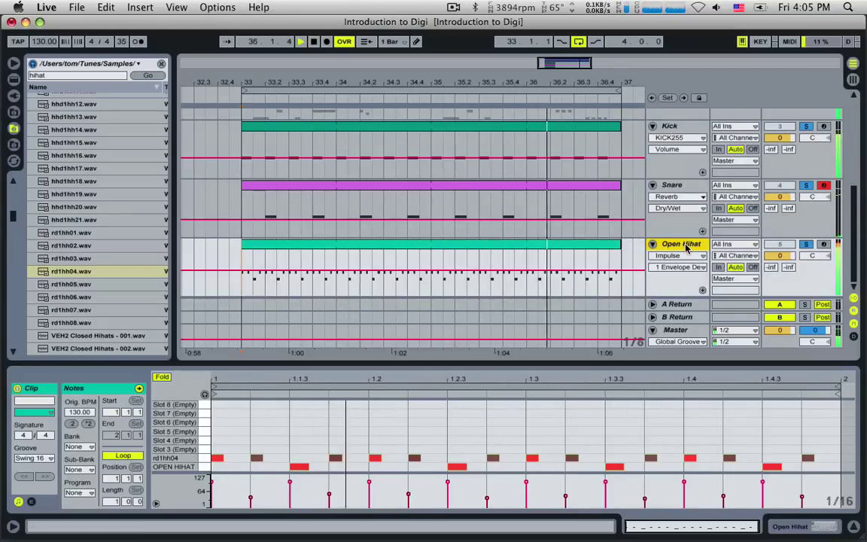
Step: Stop playback and replay the full swung groove from bar 33
scroll(338, 152, up, 5)
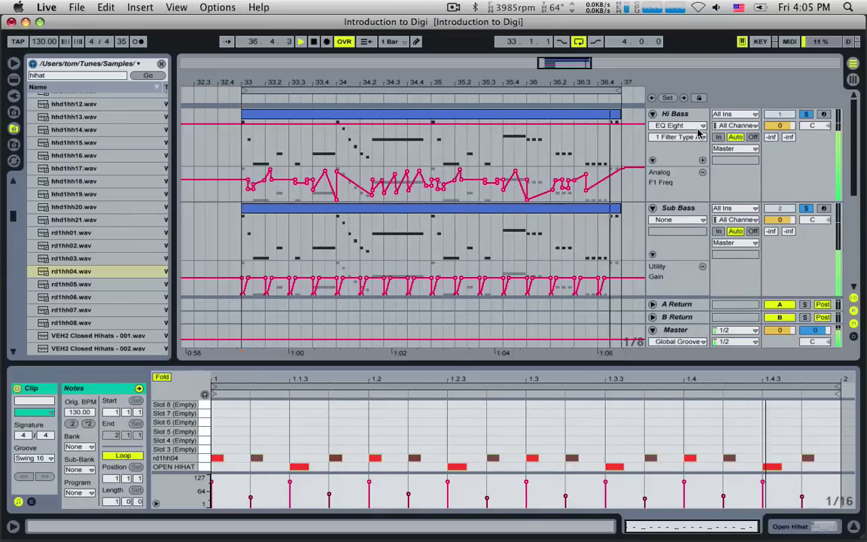
key(space)
scroll(557, 214, down, 5)
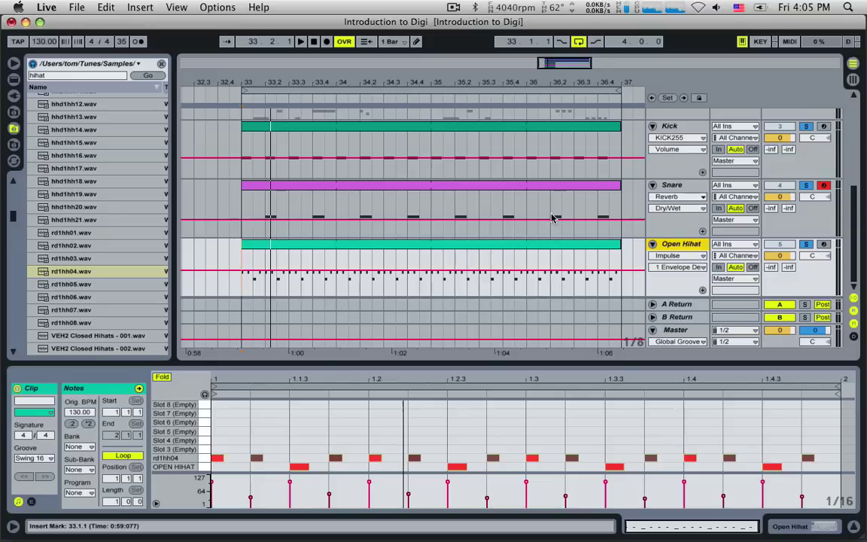
key(space)
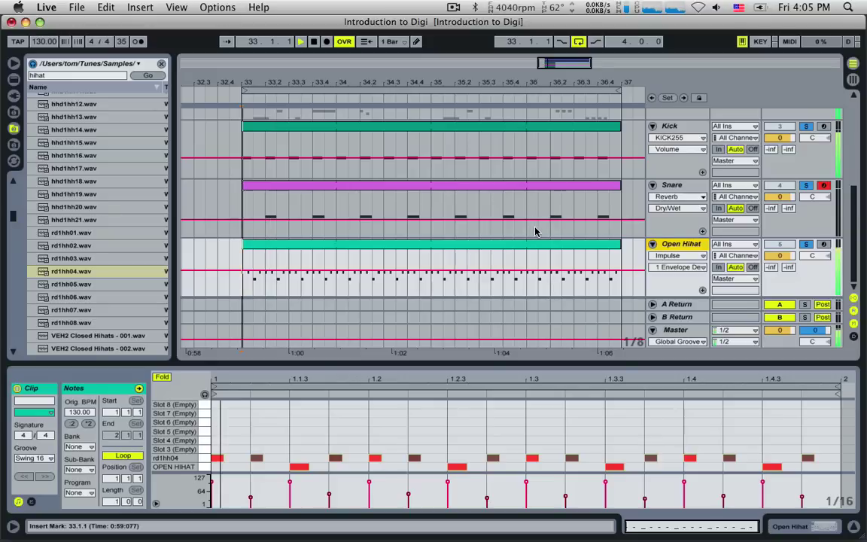
Step: Shorten the OPEN HIHAT sample's decay to 147 ms in the Open Hihat track's Impulse while the loop plays
double_click(674, 246)
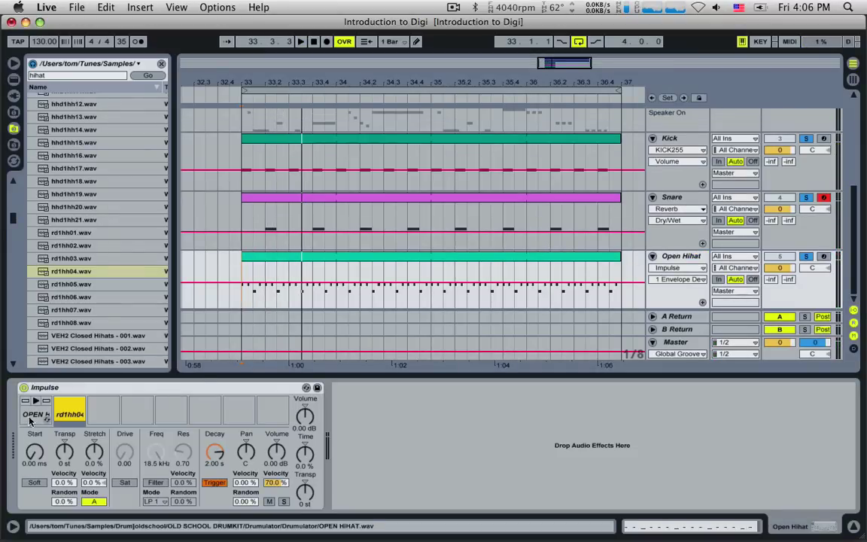
click(677, 257)
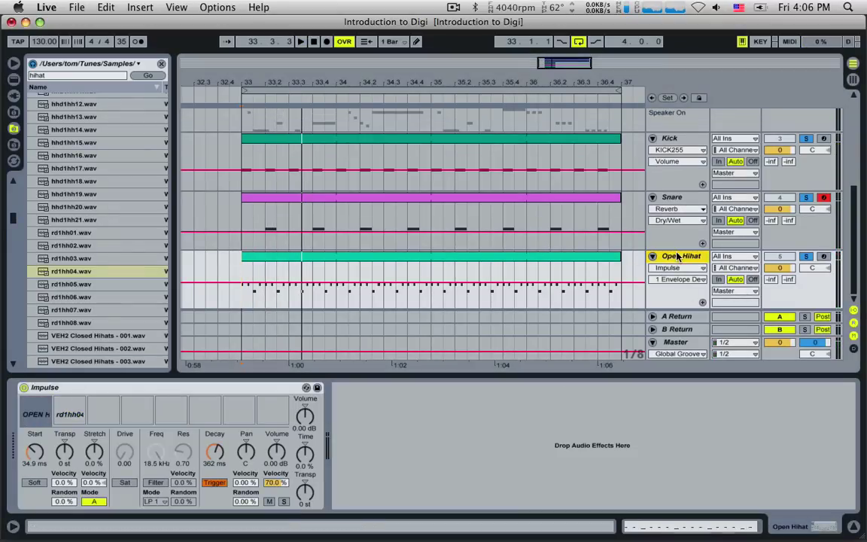
click(31, 416)
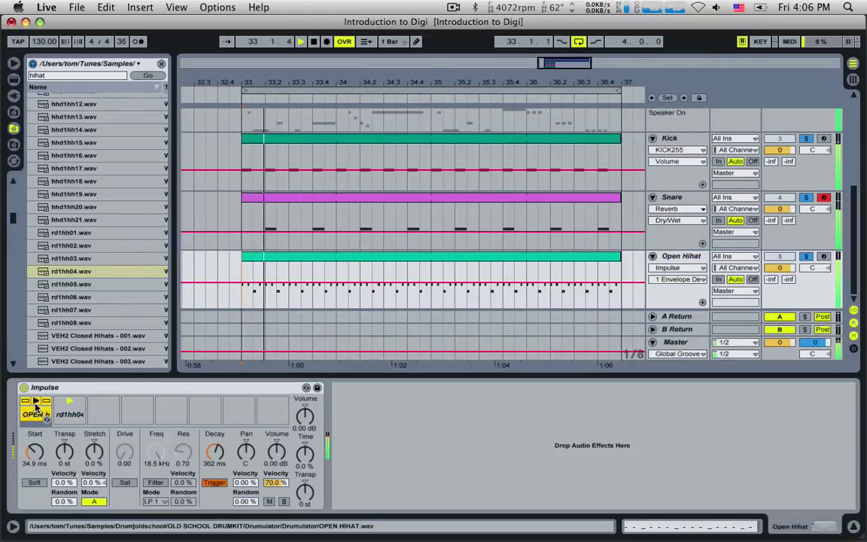
key(space)
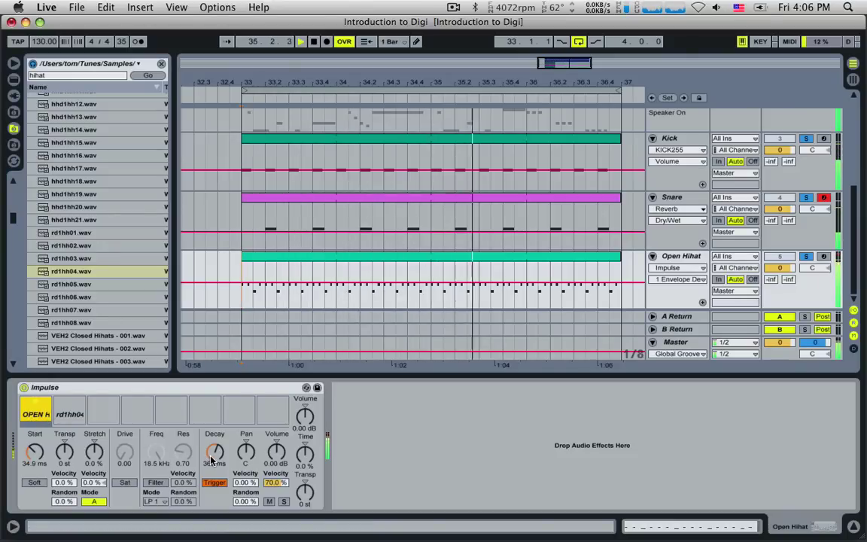
drag(216, 458, 216, 475)
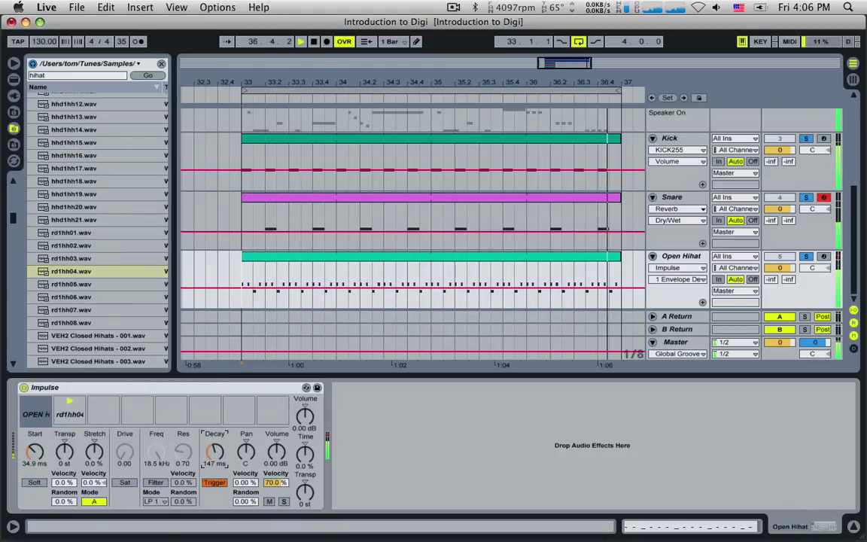
Step: Open the Open Hihat clip's notes and select every rd1hh04 note in the one-bar pattern
double_click(348, 259)
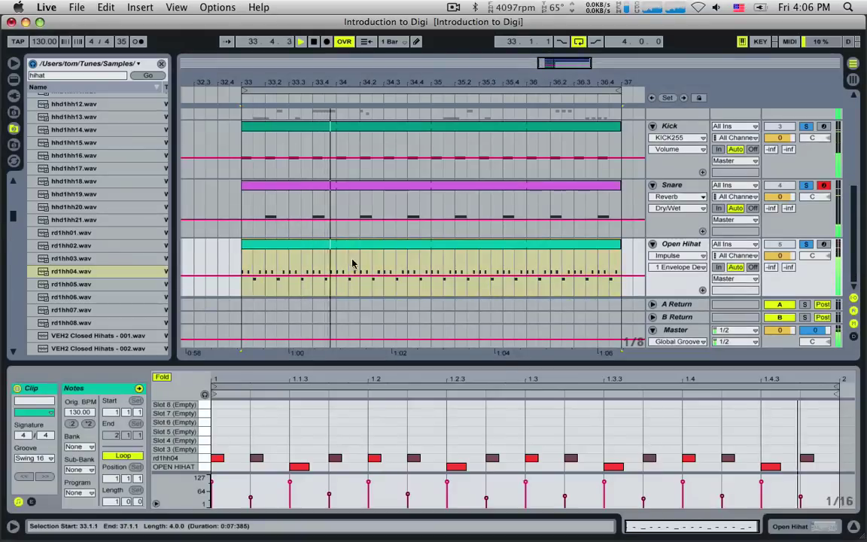
drag(812, 445, 208, 461)
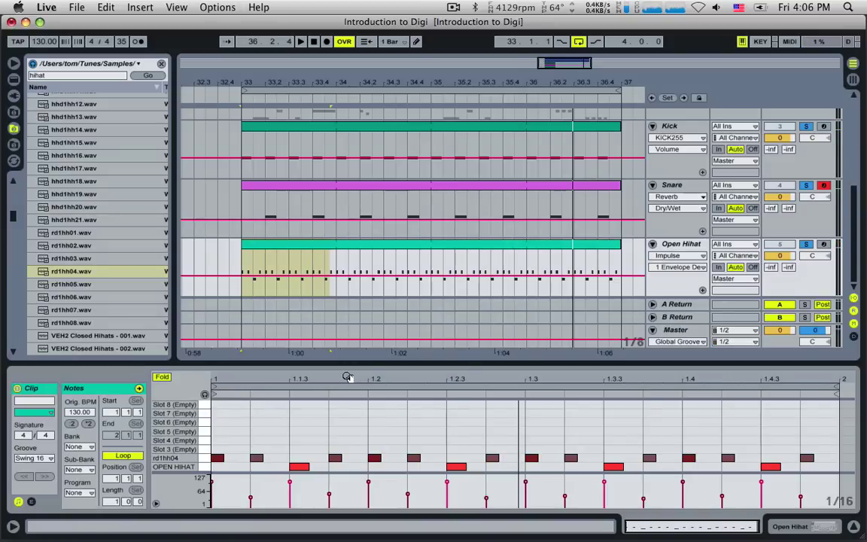
Step: Select the entire four-bar Open Hihat clip from bar 33 to bar 37 in the arrangement
drag(335, 252, 239, 257)
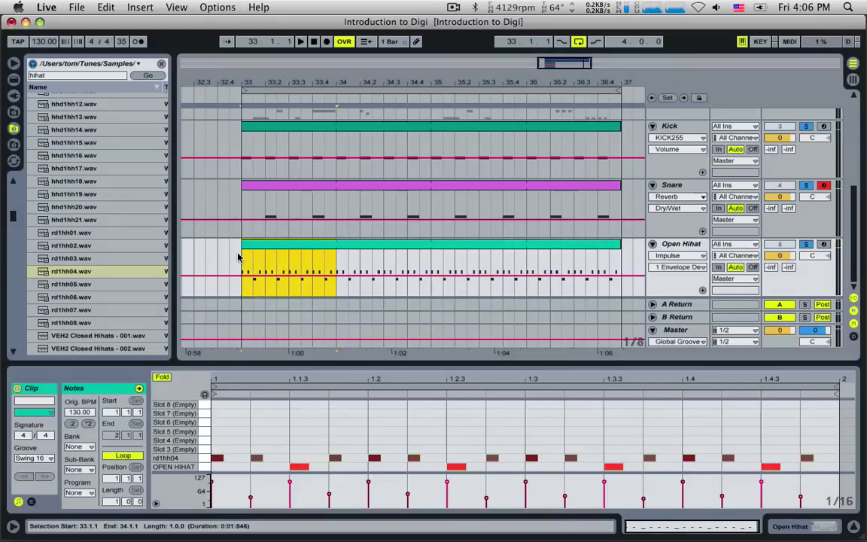
click(326, 267)
drag(335, 265, 595, 270)
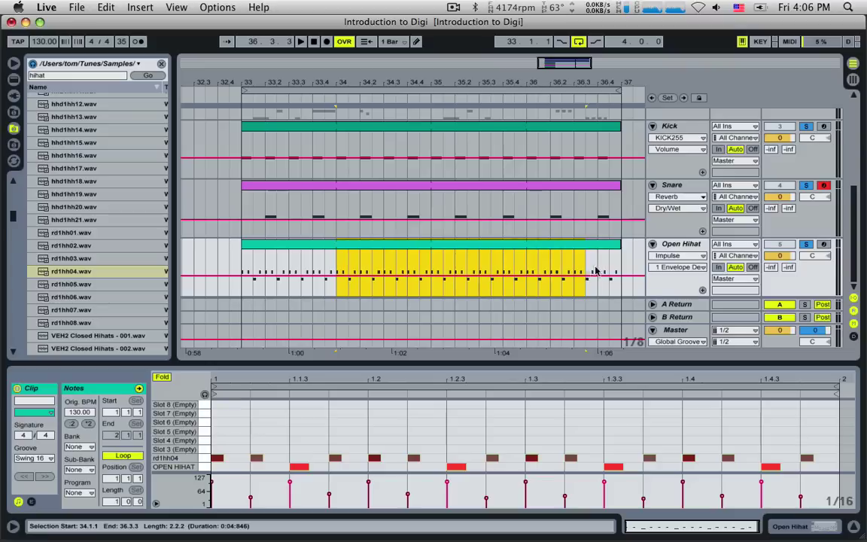
click(339, 268)
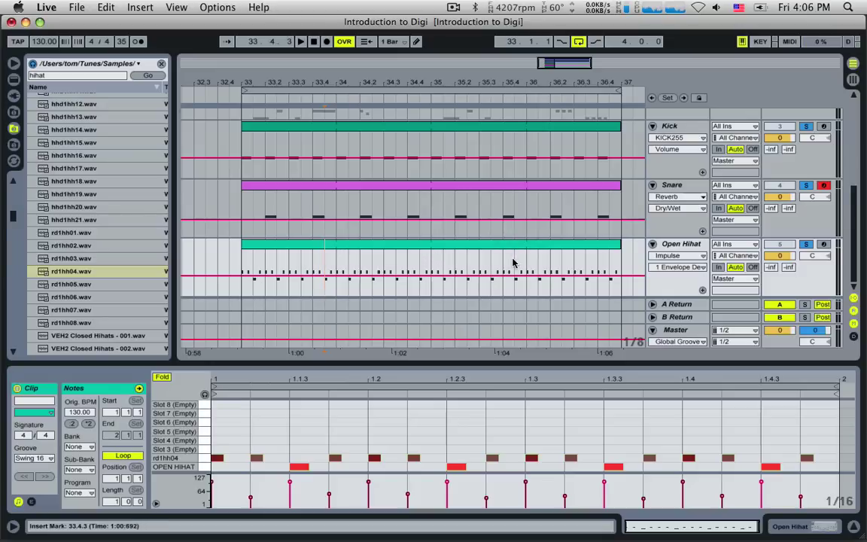
click(440, 247)
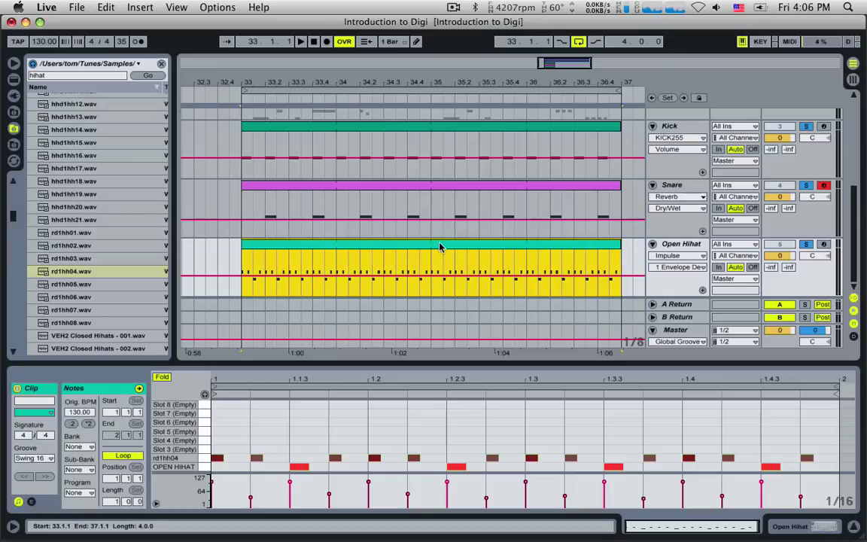
Step: Select the full run of Open Hihat clips from bar 33 to 37 and consolidate them into one clip
drag(331, 261, 268, 263)
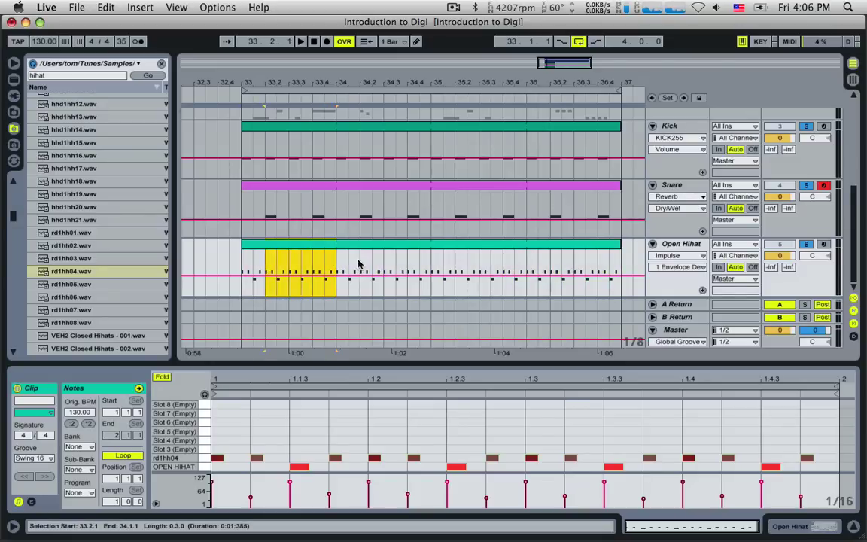
drag(332, 265, 607, 258)
click(468, 249)
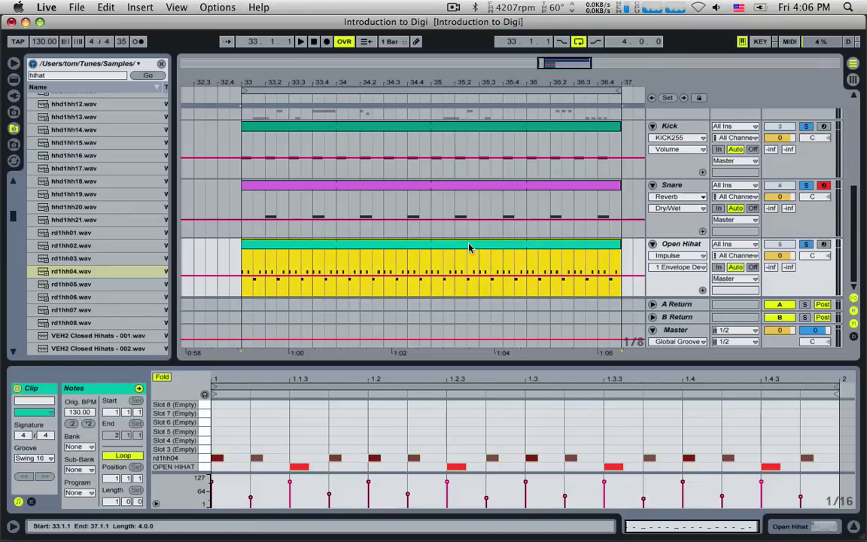
click(102, 4)
click(104, 6)
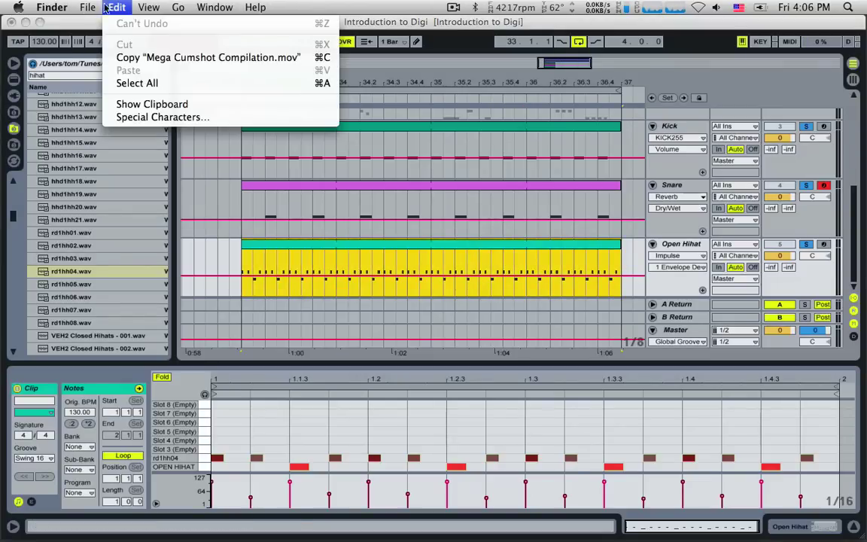
mouse_move(86, 7)
click(107, 18)
click(88, 7)
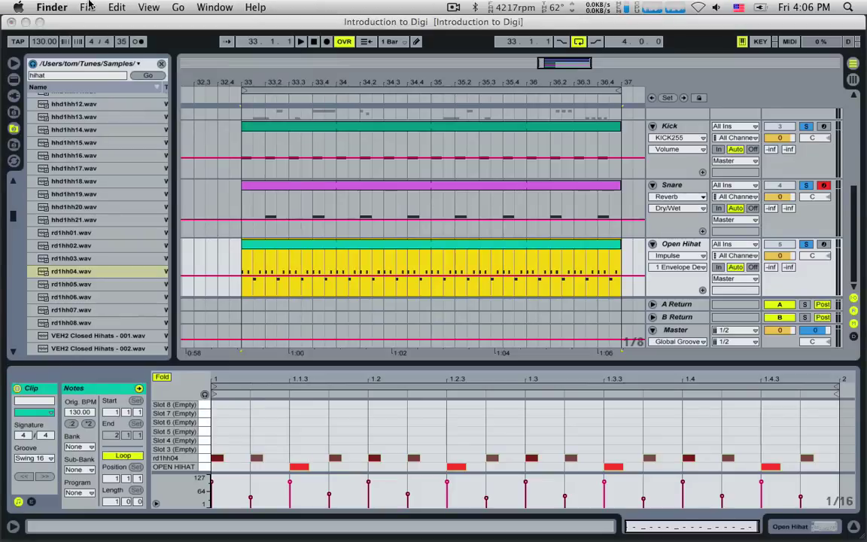
click(88, 17)
click(102, 8)
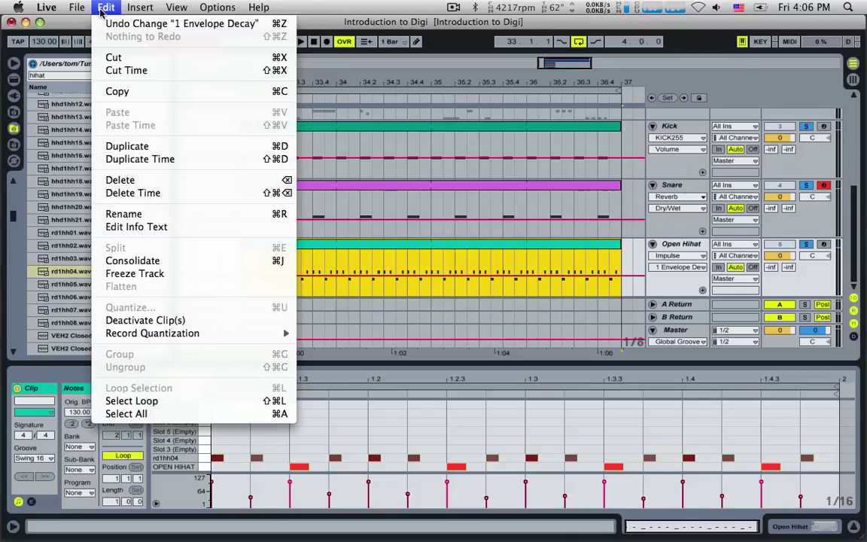
click(156, 261)
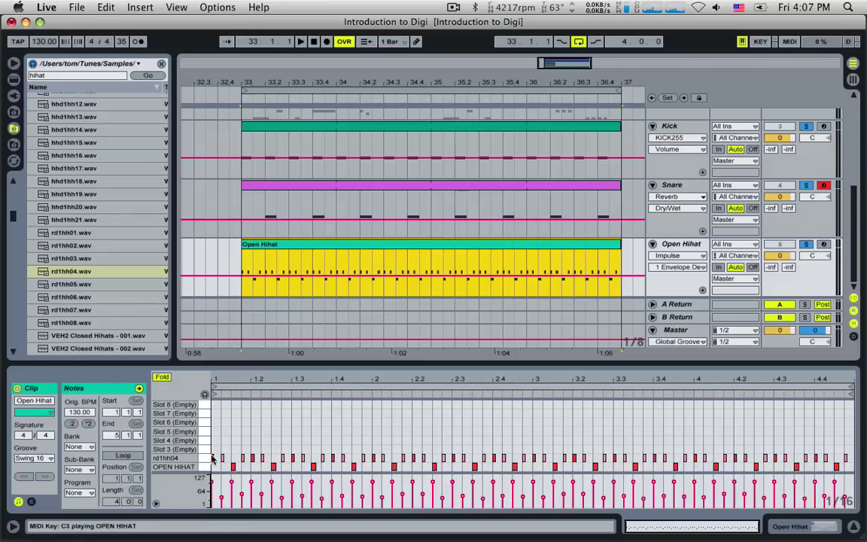
Step: Set the note grid to 1/32 and add two extra rd1hh04 notes between beats 4.4 and 4.4.3, forming a roll
drag(211, 451, 543, 435)
click(484, 432)
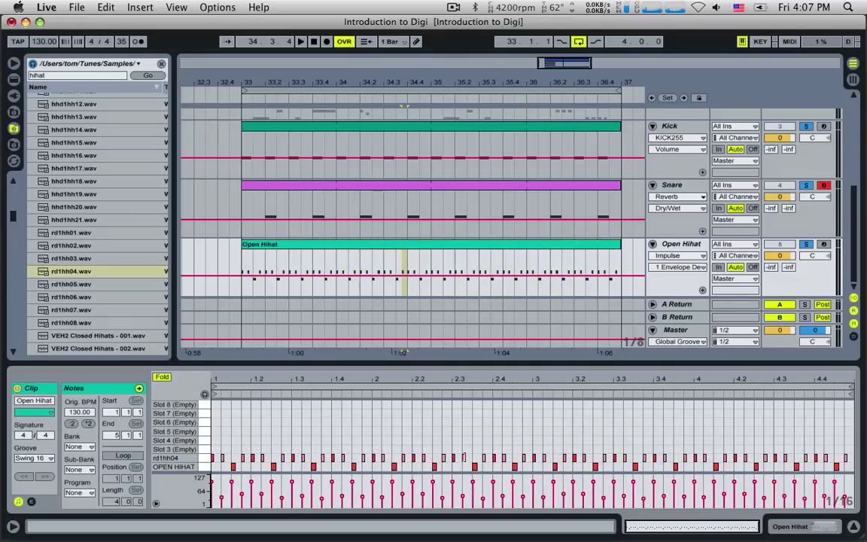
drag(740, 527, 757, 531)
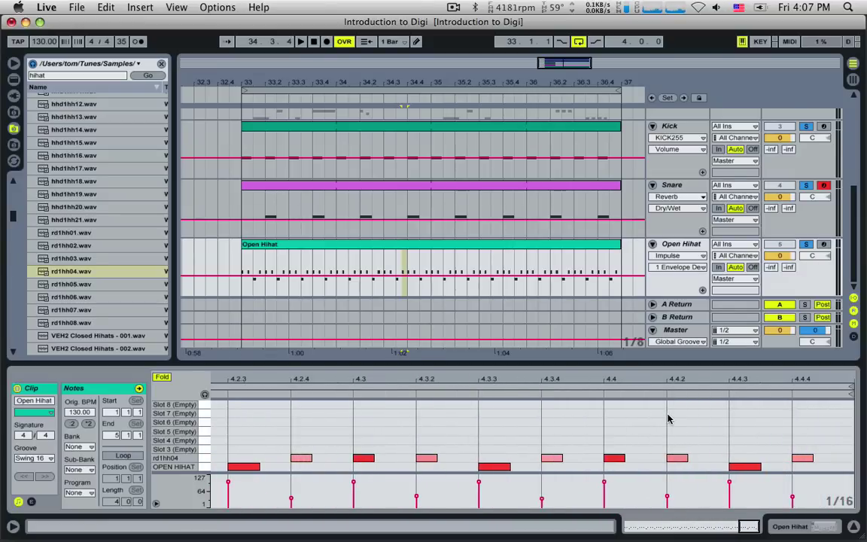
right_click(633, 431)
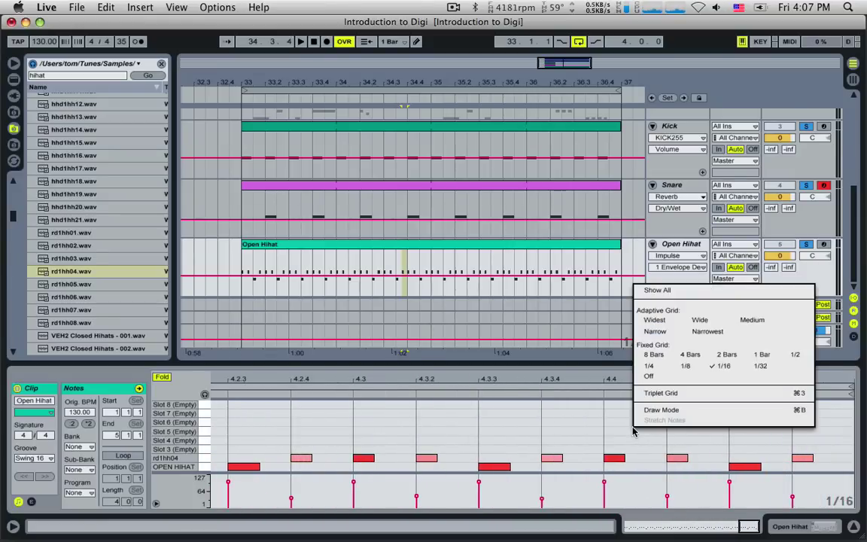
click(760, 367)
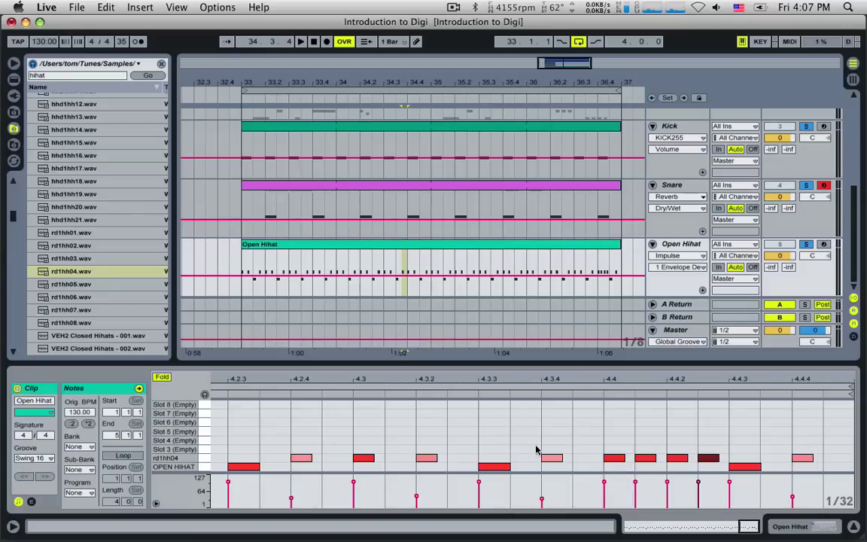
Step: Audition the end of the loop and shape the velocities of the rd1hh04 roll at 4.4 into a rising ramp
key(space)
key(space)
click(390, 443)
key(space)
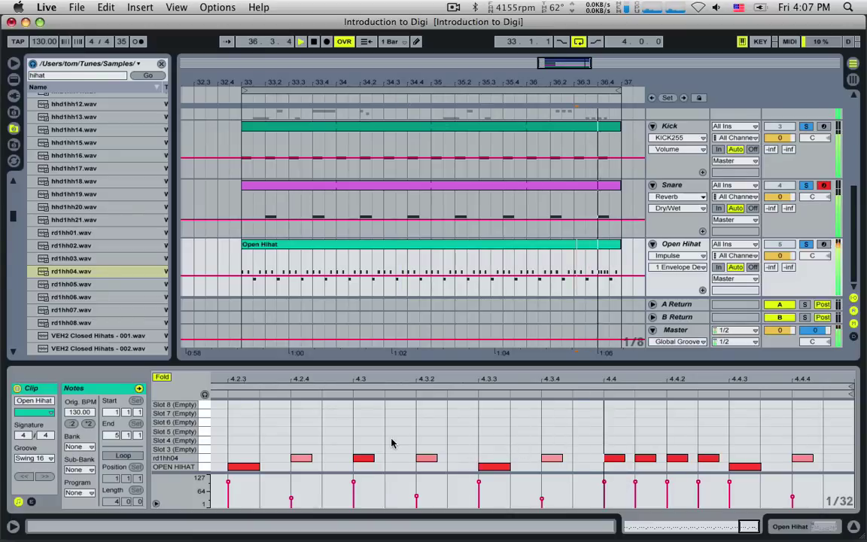
key(space)
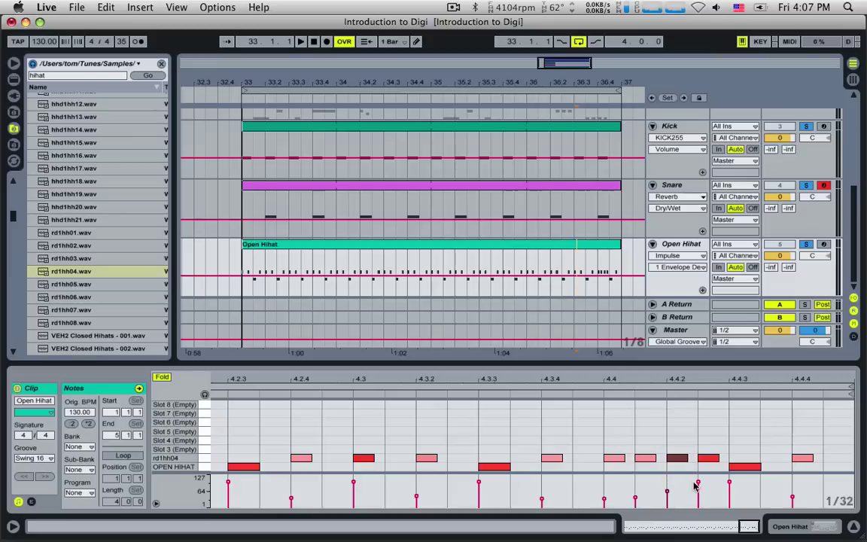
click(516, 464)
key(space)
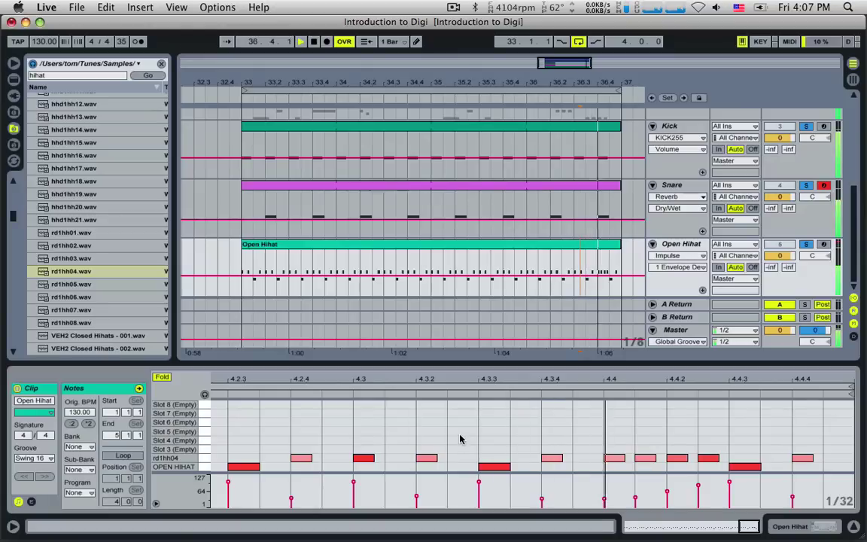
key(space)
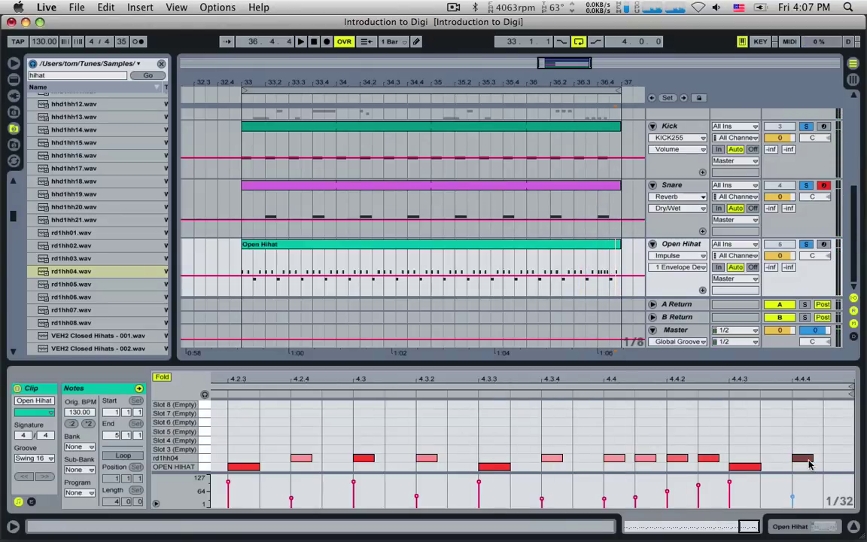
Step: Move the rd1hh04 note at 4.4.4 to the empty Slot 3 row and show the Open Hihat track's Impulse device
drag(811, 459, 810, 449)
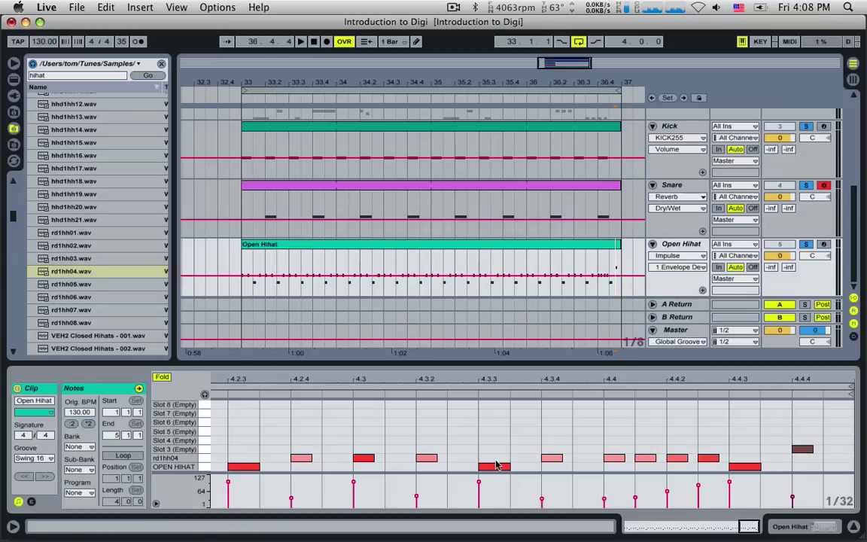
click(666, 243)
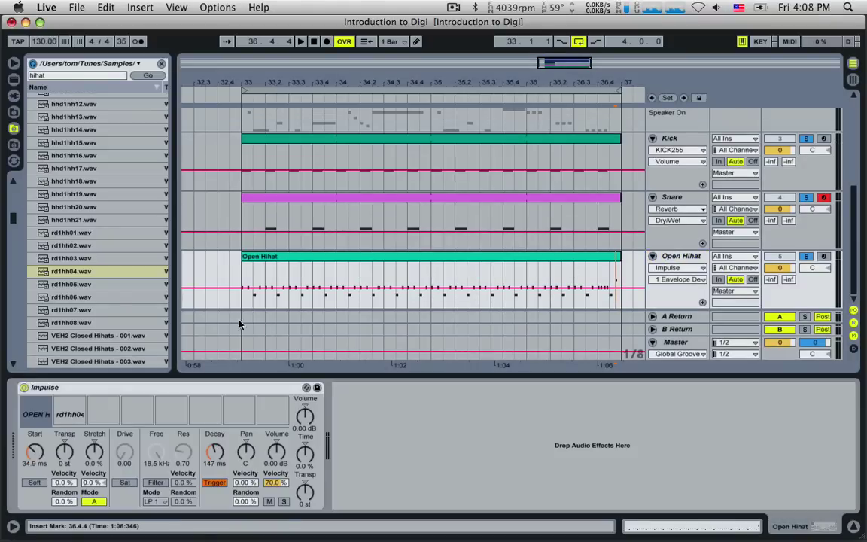
Step: Browse the hihat search results and audition HiHatFILL and open hi-hat samples, including open_hh and ophh01 to ophh03
scroll(90, 285, up, 10)
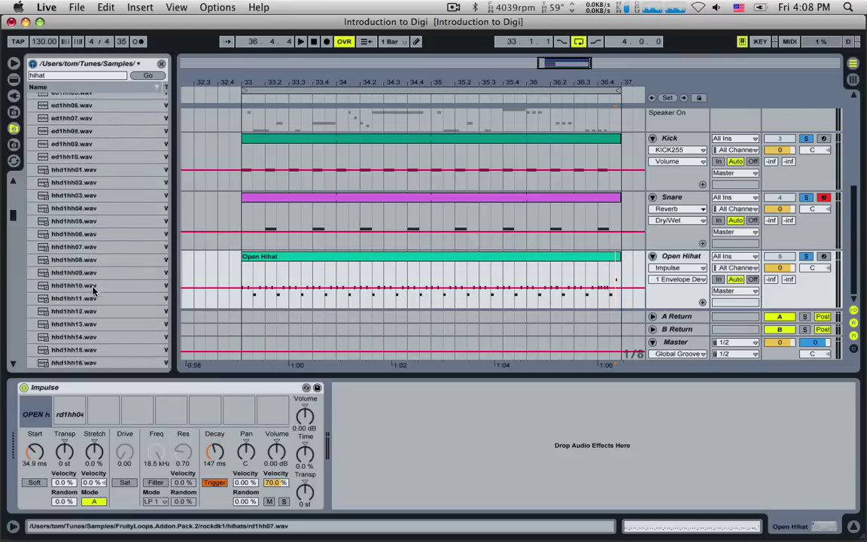
scroll(93, 271, up, 10)
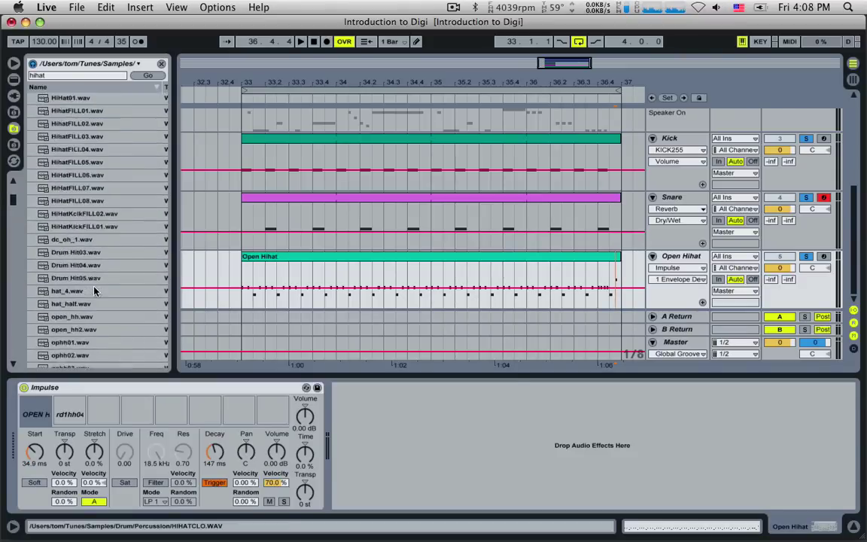
click(86, 251)
click(75, 236)
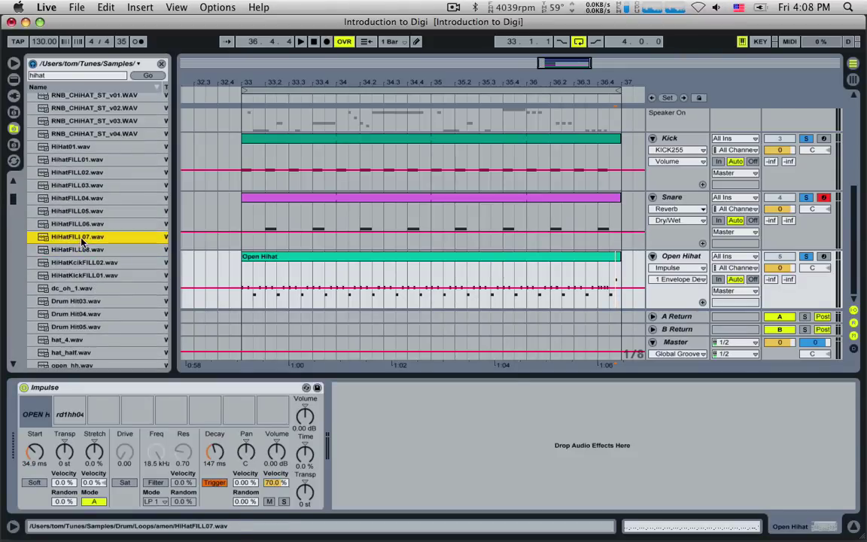
scroll(68, 305, down, 3)
click(68, 314)
click(69, 327)
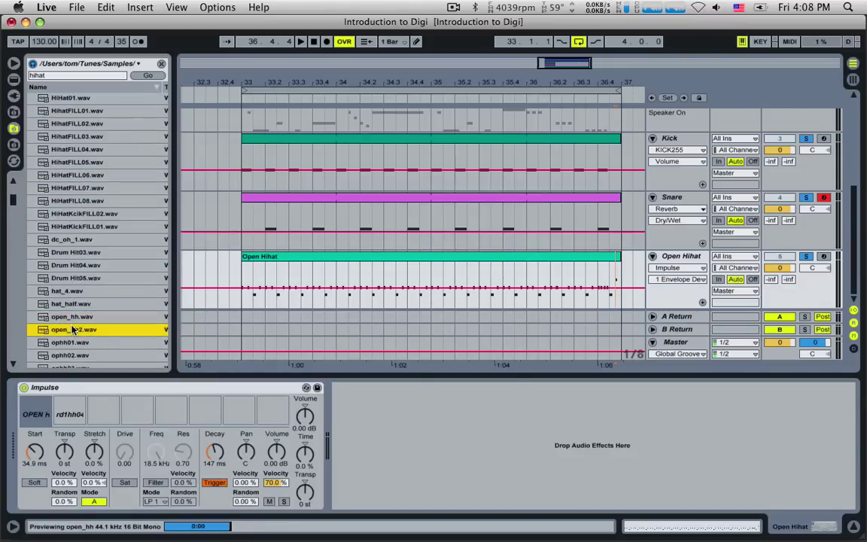
scroll(68, 325, down, 2)
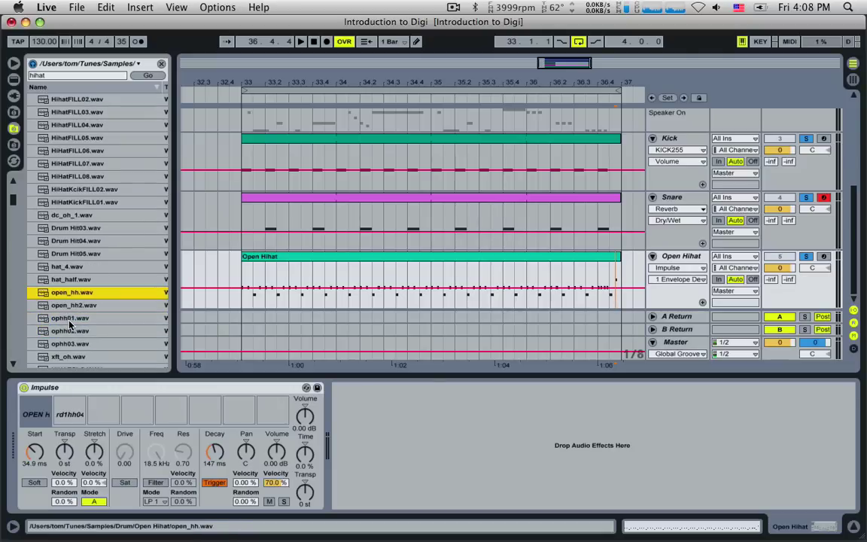
click(70, 317)
click(71, 331)
click(70, 343)
Step: Audition closed hi-hat samples and loops among the results, including 606chat, hat_2, hihats electflipside rmxx and deep hihat
scroll(83, 301, up, 10)
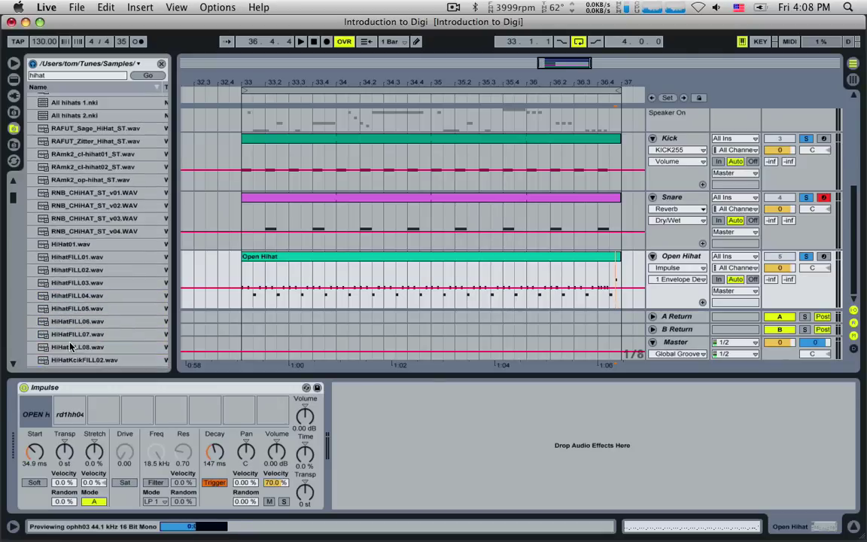
click(82, 197)
click(75, 210)
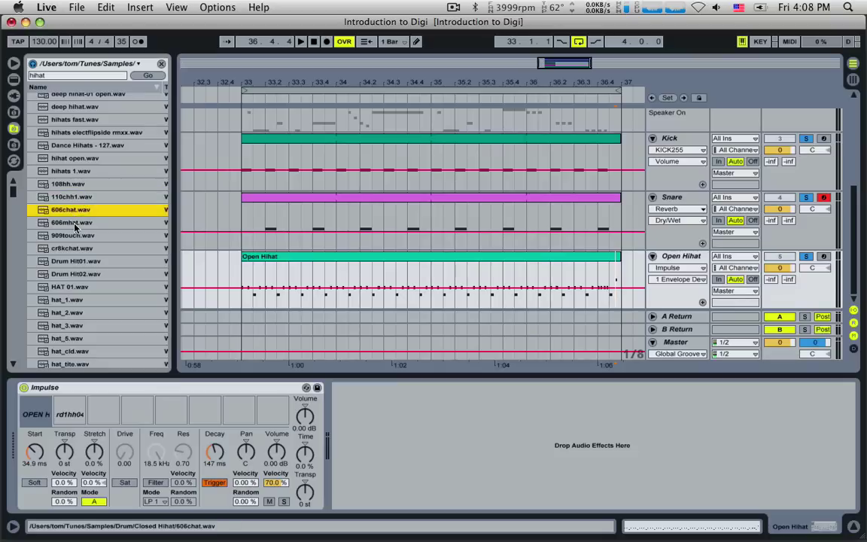
click(75, 223)
click(75, 235)
click(70, 299)
click(73, 313)
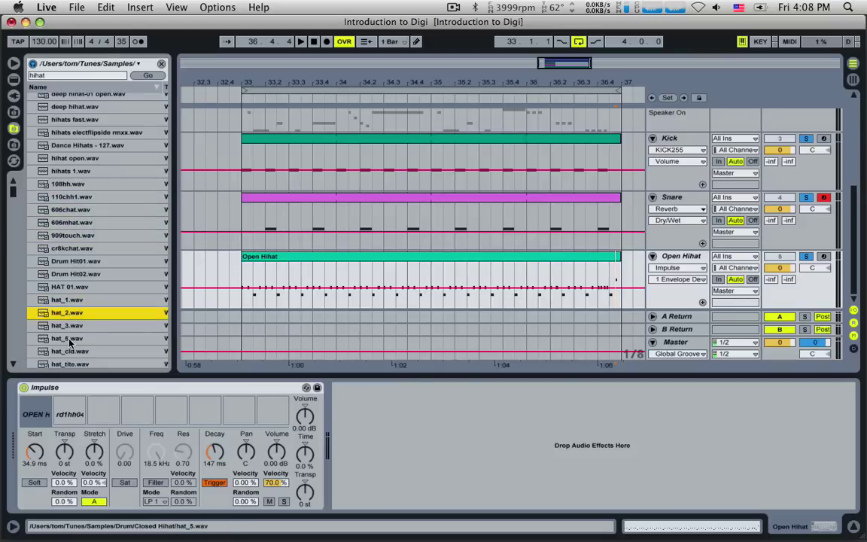
click(69, 330)
click(75, 159)
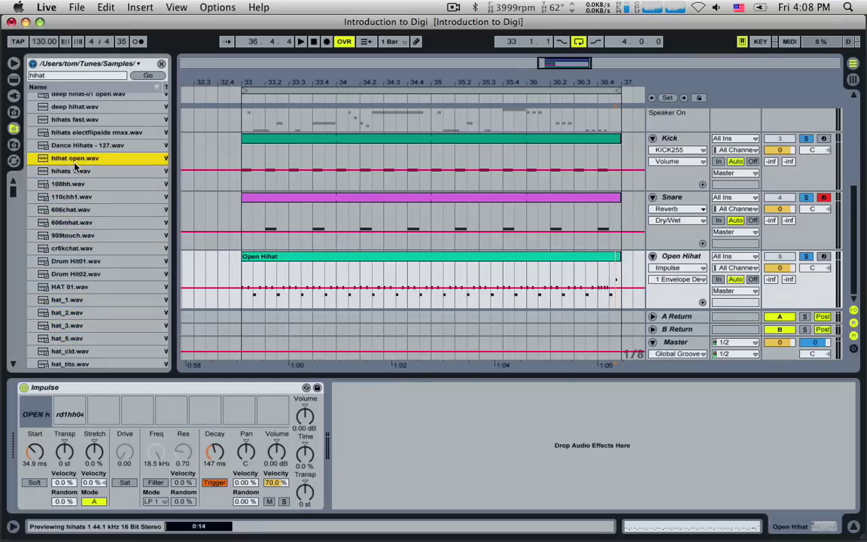
scroll(75, 168, up, 2)
scroll(75, 165, up, 1)
click(75, 165)
scroll(74, 165, up, 2)
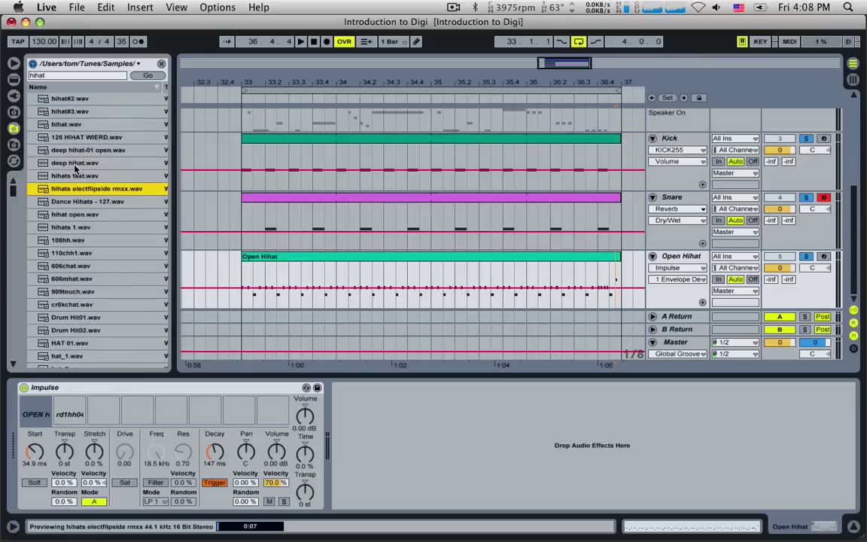
click(74, 166)
scroll(76, 176, up, 5)
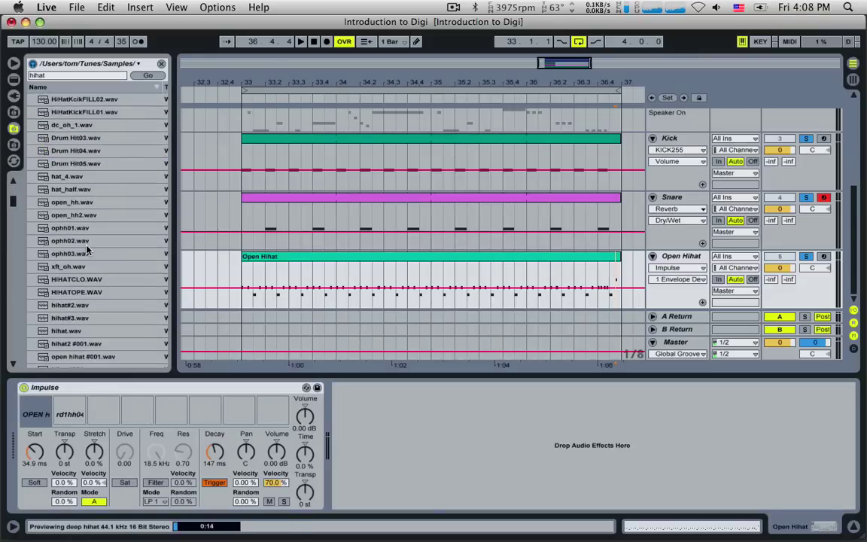
Step: Play the loop briefly and compare the ed1hh and hhd1hh hi-hat samples, including ed1hh09 and ed1hh10
drag(8, 203, 30, 216)
key(space)
key(space)
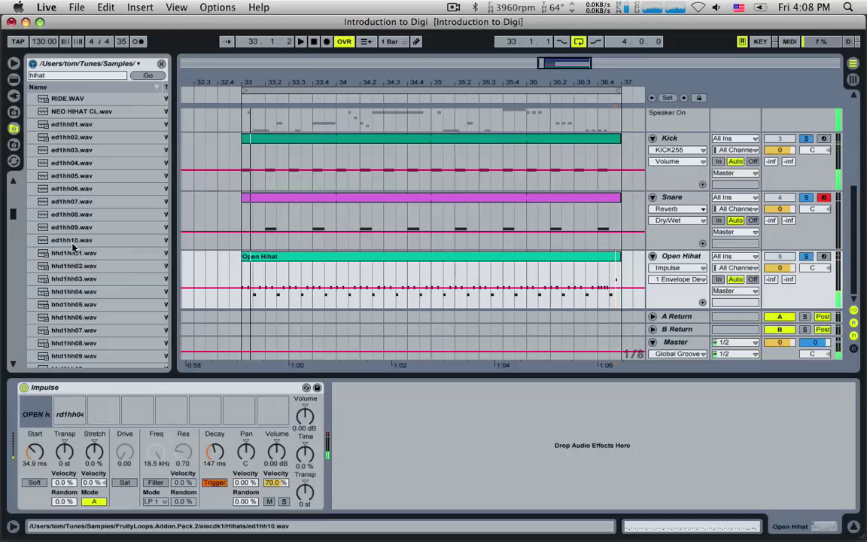
click(73, 241)
click(73, 228)
click(80, 306)
click(73, 243)
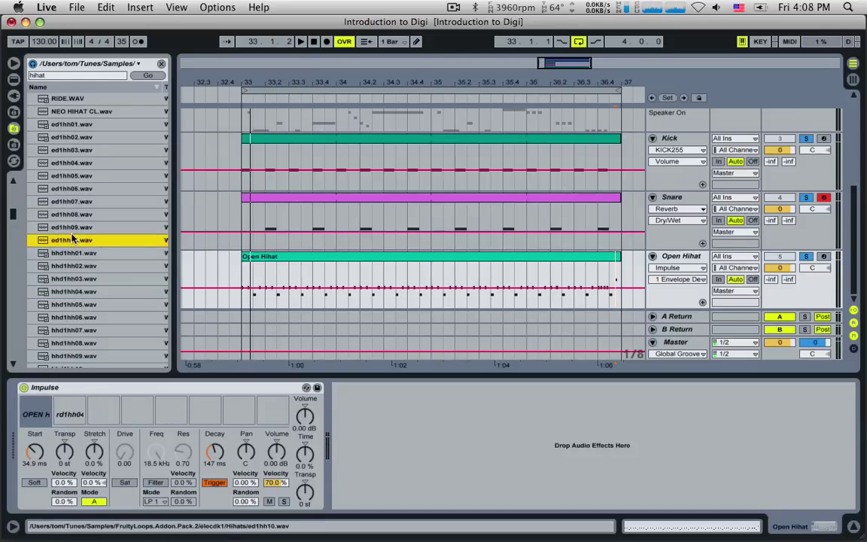
click(73, 230)
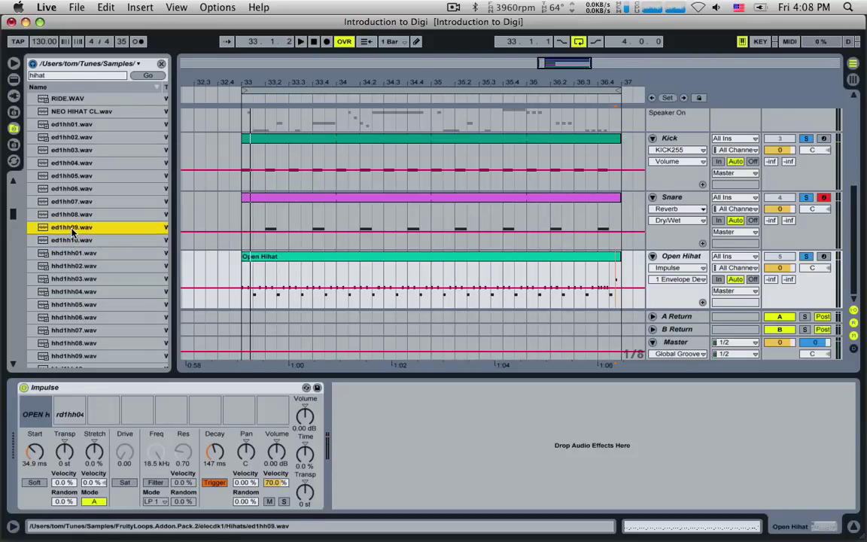
Step: Load ed1hh09.wav into Impulse's third slot and raise that slot's volume to 4.57 dB while the loop plays
drag(99, 306, 102, 413)
click(501, 307)
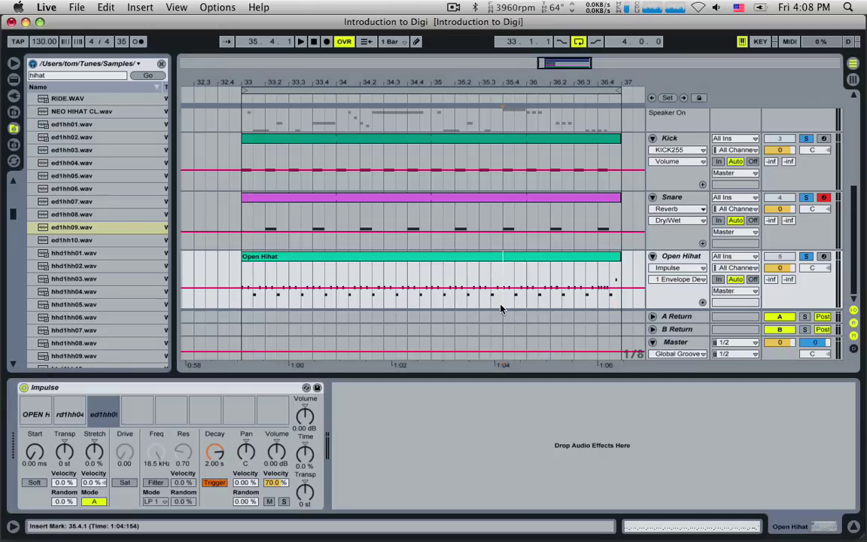
key(space)
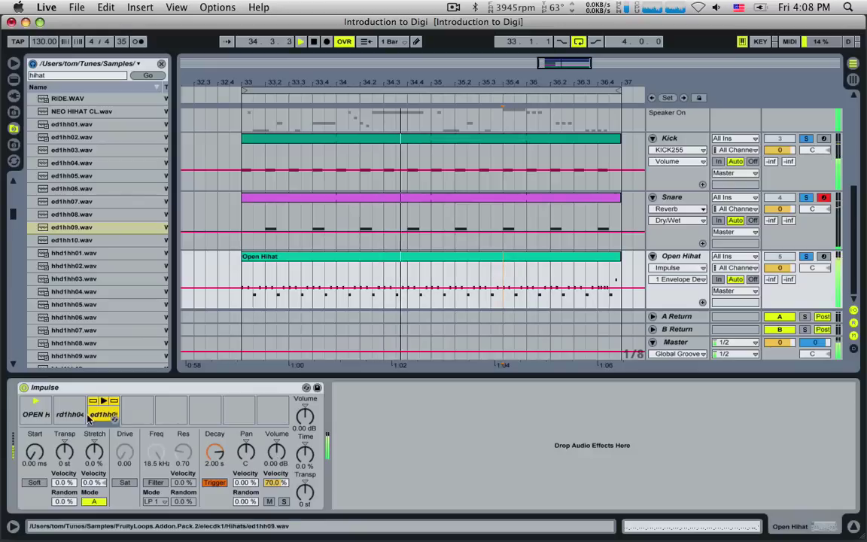
drag(276, 451, 276, 439)
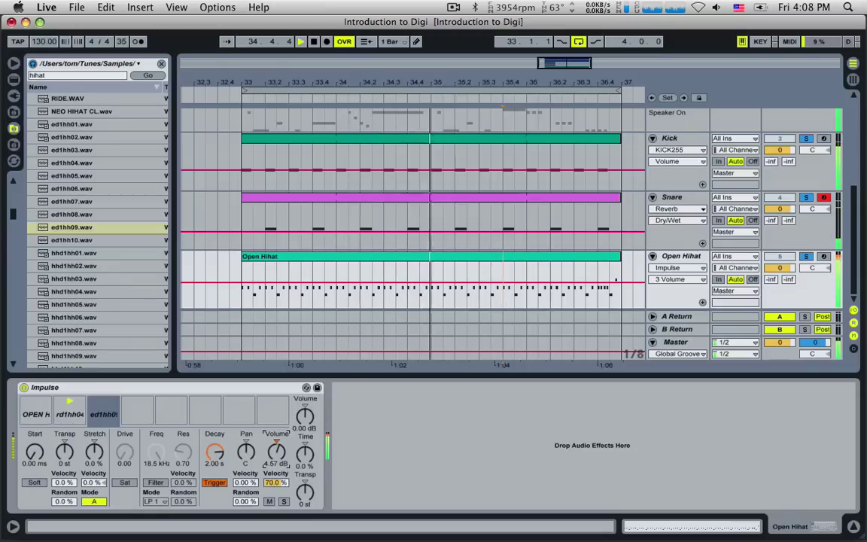
Step: Open the consolidated Open Hihat clip at its full length and vary the hi-hat note velocities across it
double_click(328, 286)
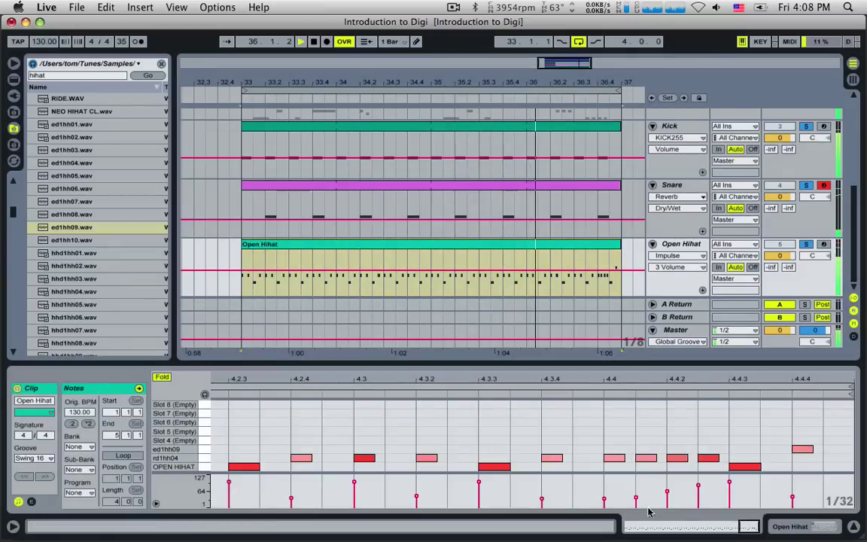
double_click(649, 526)
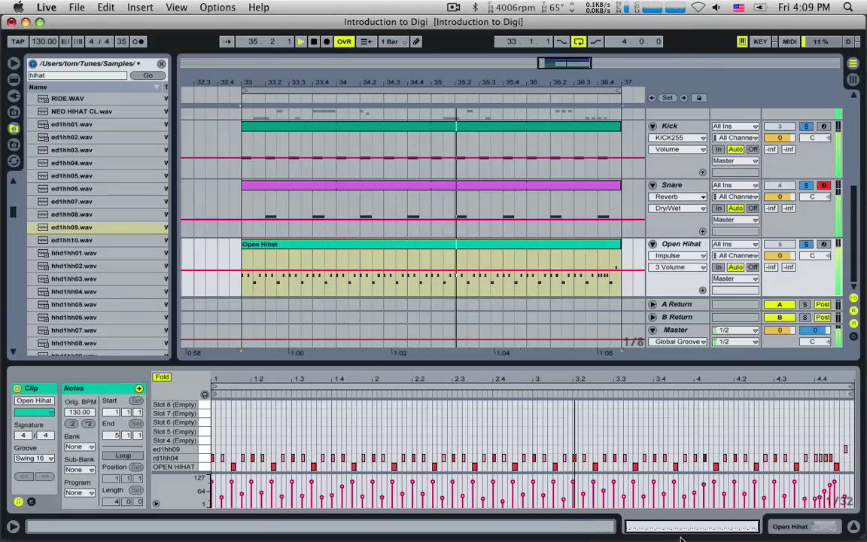
Step: Duplicate the rd1hh04 hit just before bar 3 of the Open Hihat clip a 1/32 later to make a quick double hit
drag(676, 527, 675, 537)
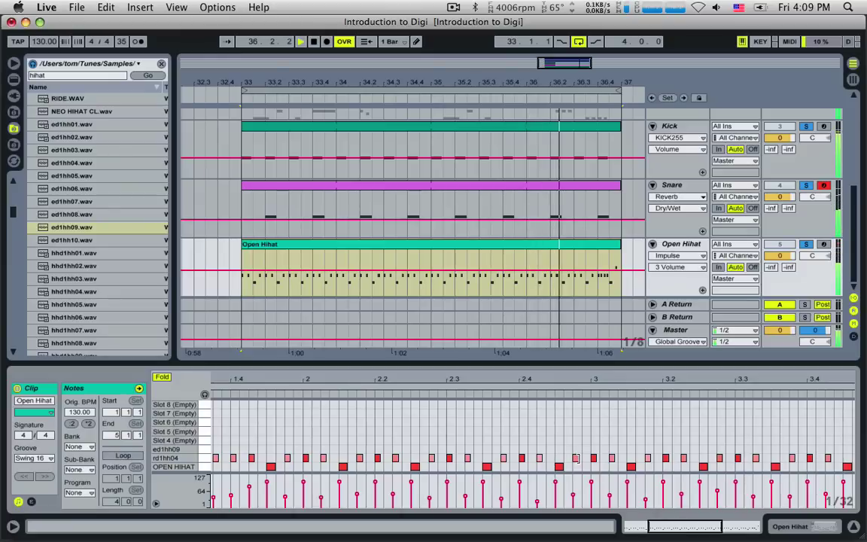
click(576, 457)
key(super+d)
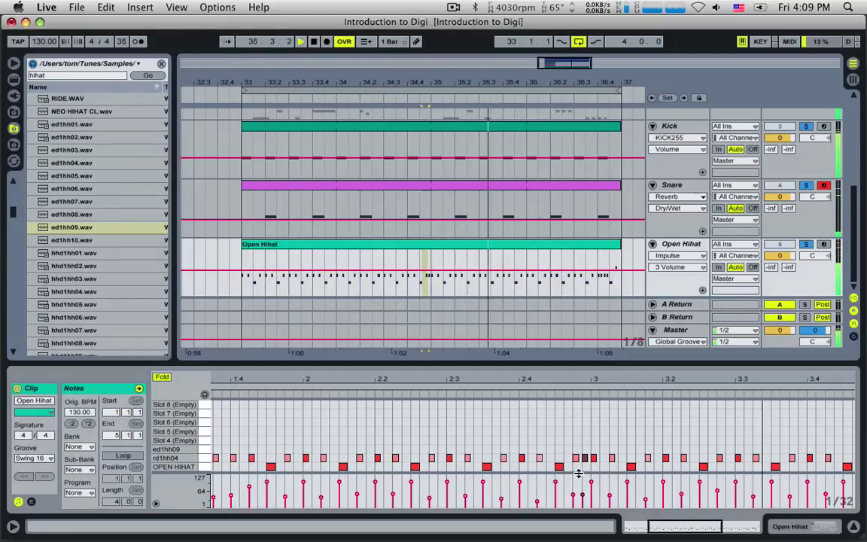
click(547, 410)
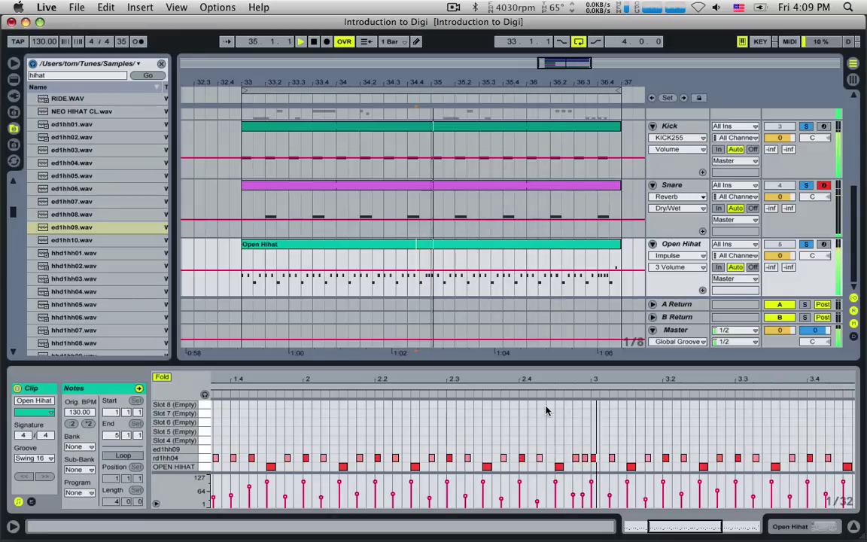
click(645, 501)
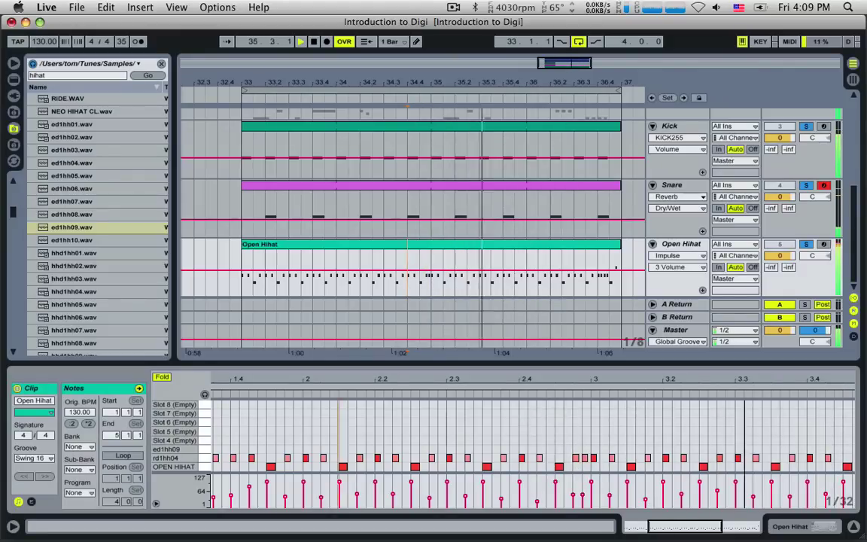
double_click(652, 526)
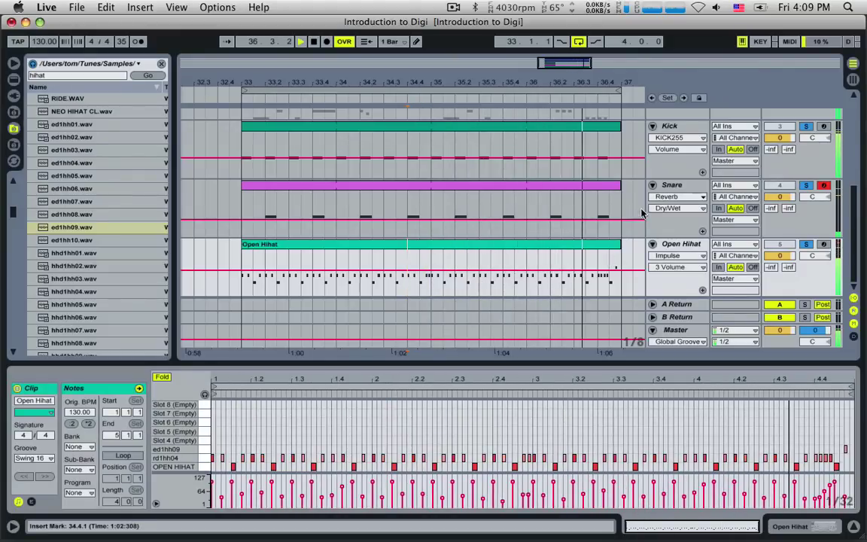
Step: Show the Snare track's devices and search the sample library for "snare"
click(269, 201)
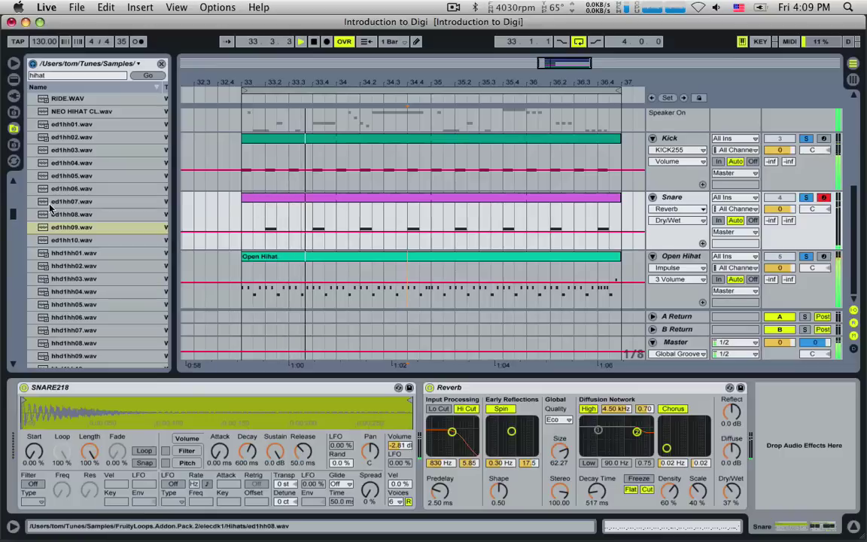
click(57, 76)
text(snar)
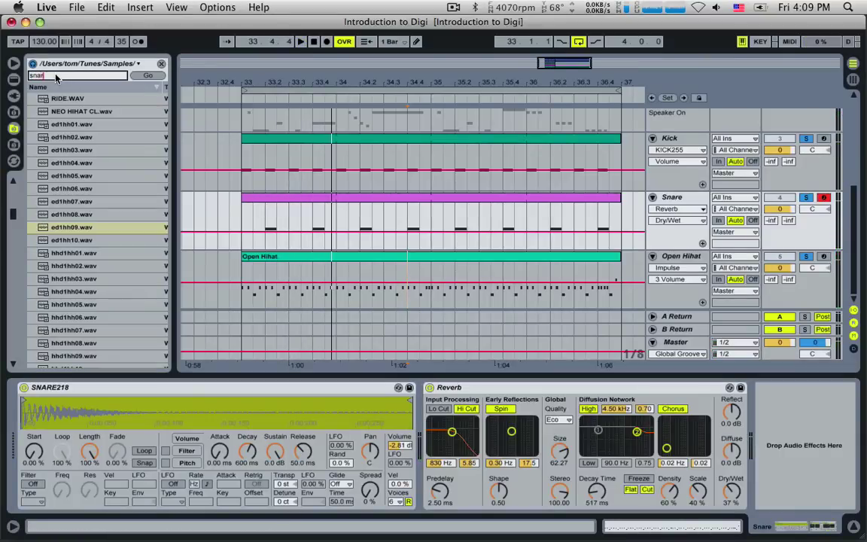
text(e)
key(Return)
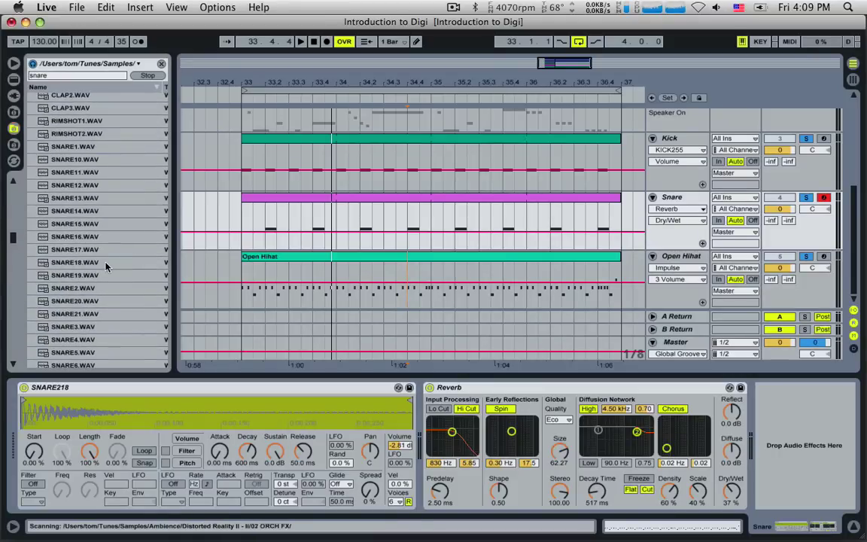
Step: Audition snare samples from several old-school drum kits among the results, including the EMU SP12, Alesis HR16b and Korg Mini kits
click(81, 252)
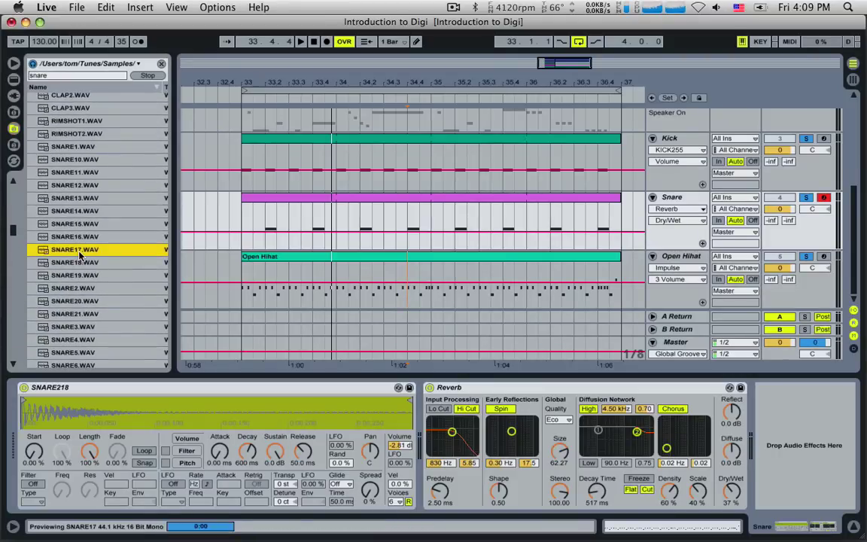
click(84, 211)
scroll(82, 215, up, 5)
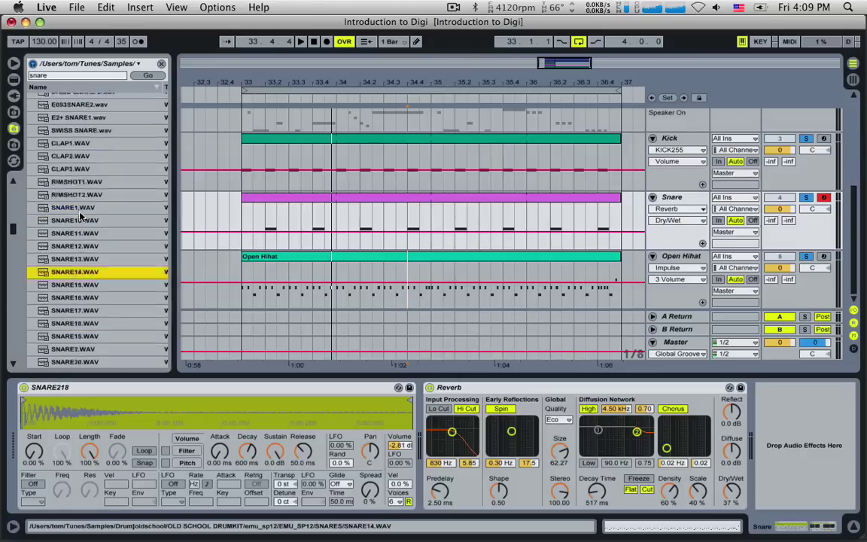
click(82, 218)
scroll(80, 224, up, 12)
click(78, 217)
scroll(80, 224, up, 5)
click(81, 223)
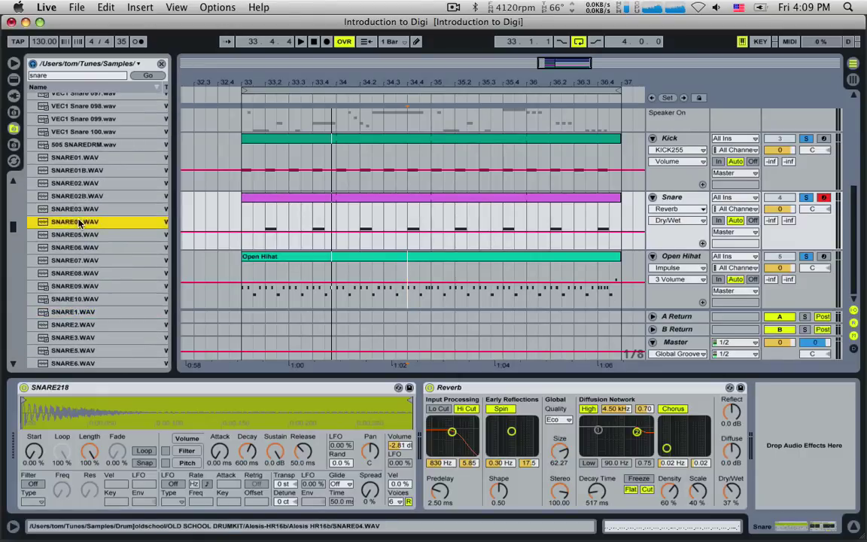
scroll(81, 223, up, 9)
click(81, 224)
scroll(81, 225, down, 15)
scroll(95, 262, down, 15)
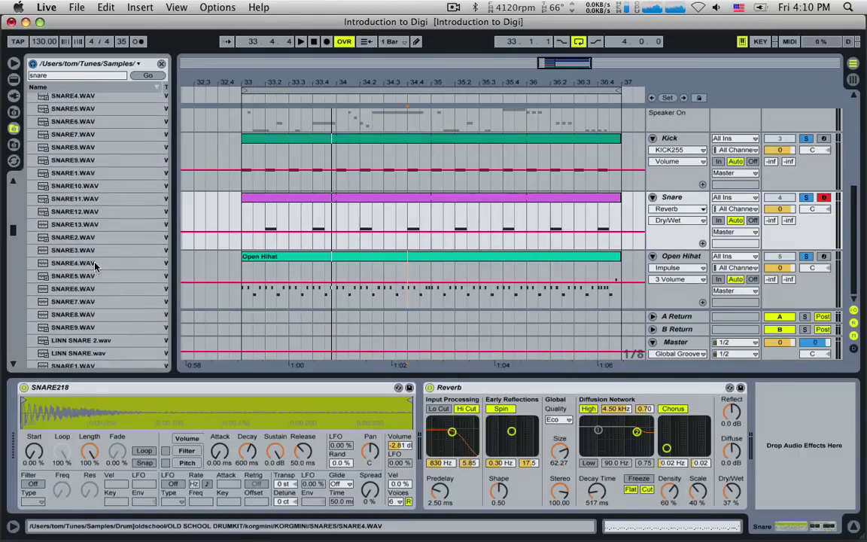
click(95, 260)
scroll(95, 260, down, 5)
scroll(92, 260, down, 6)
Step: Compare the Yamaha RY30 snares, load SNARE17.WAV into the Snare track's instrument in place of its sample, and play the loop
click(92, 261)
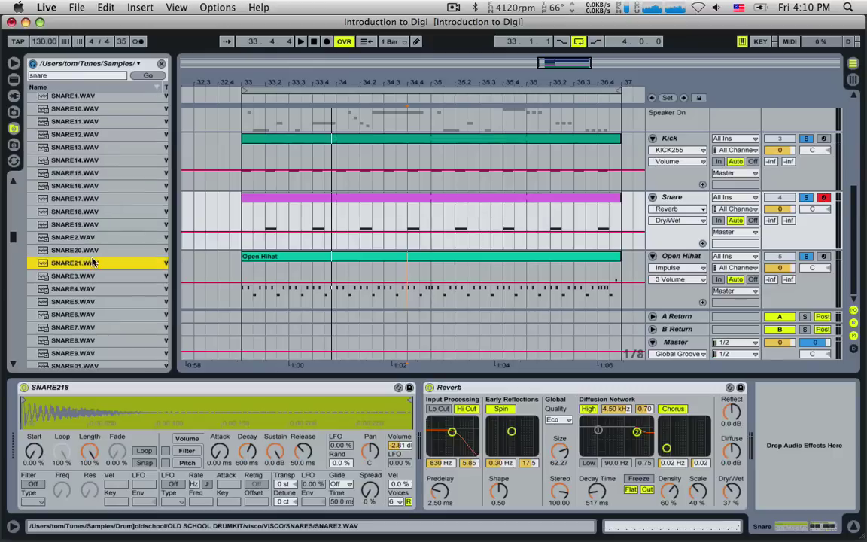
click(88, 253)
click(81, 237)
key(Up)
key(Up)
key(Up)
key(Up)
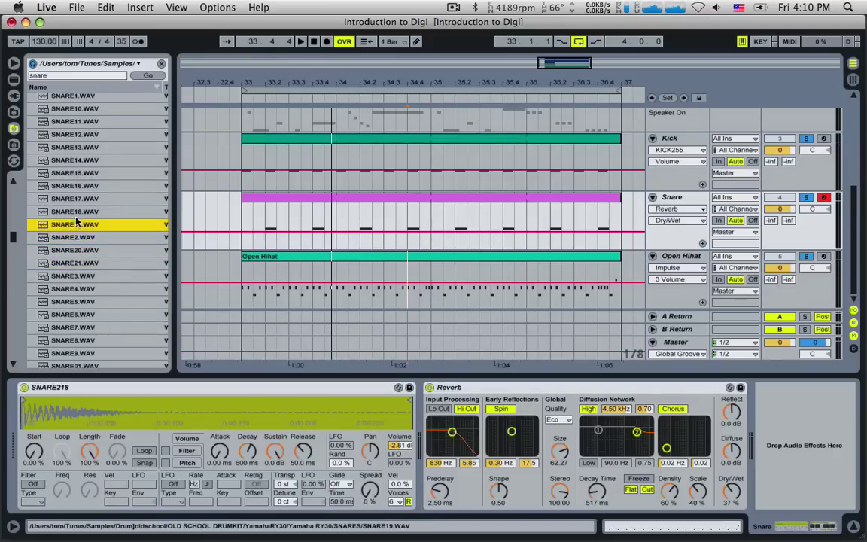
key(Down)
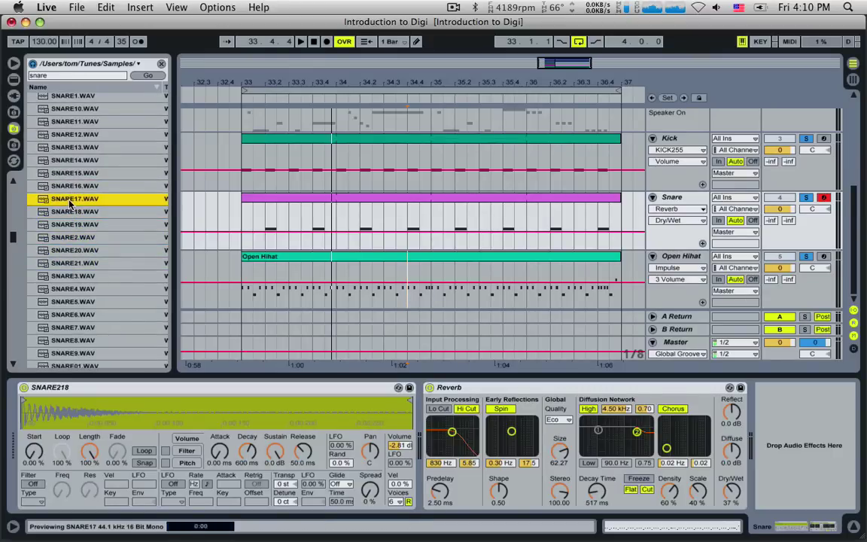
key(space)
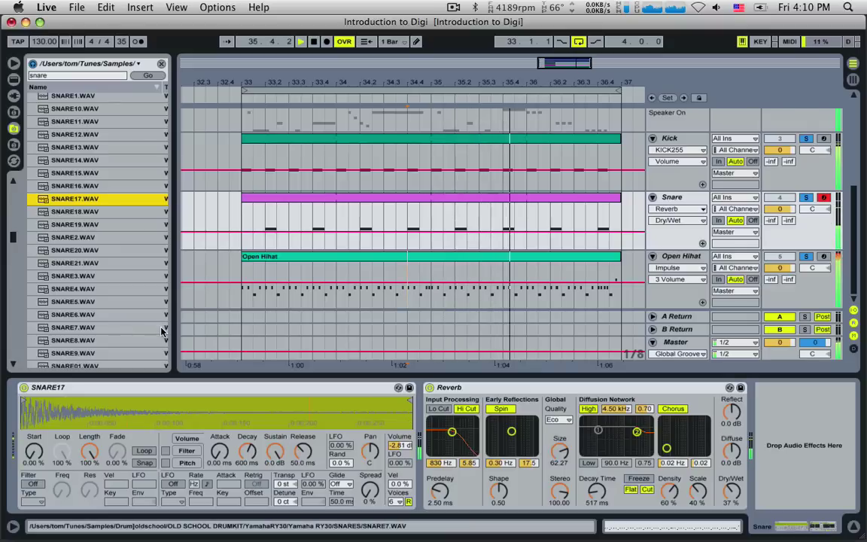
Step: Solo only the Hi Bass track, play it briefly and open its clip in the note editor
scroll(335, 280, up, 3)
scroll(336, 280, up, 5)
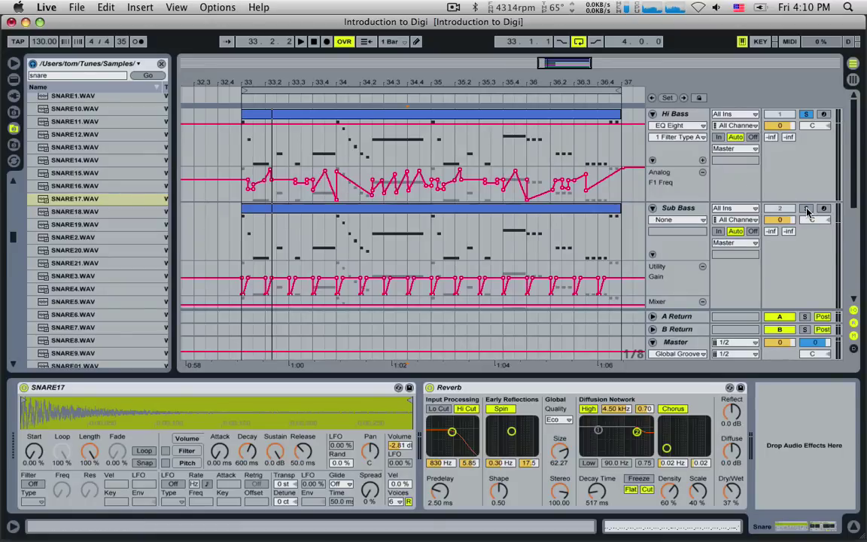
key(space)
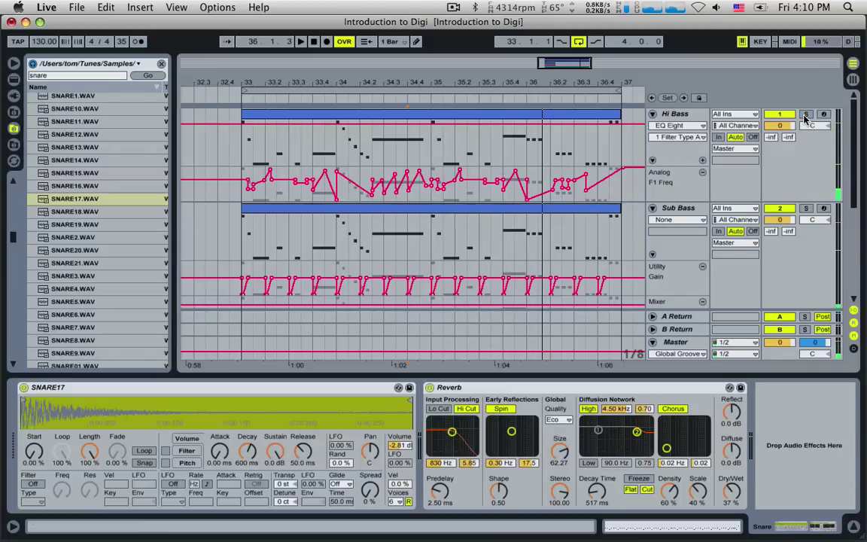
click(269, 117)
key(space)
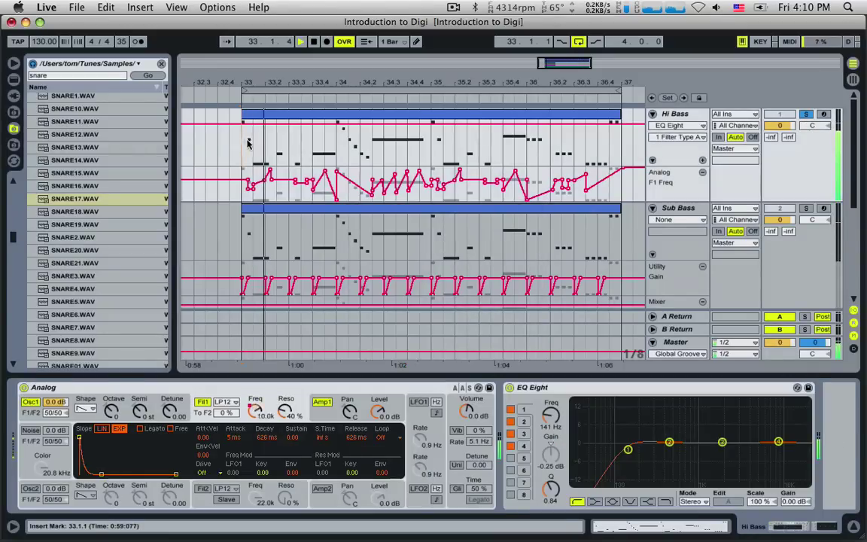
double_click(270, 116)
key(space)
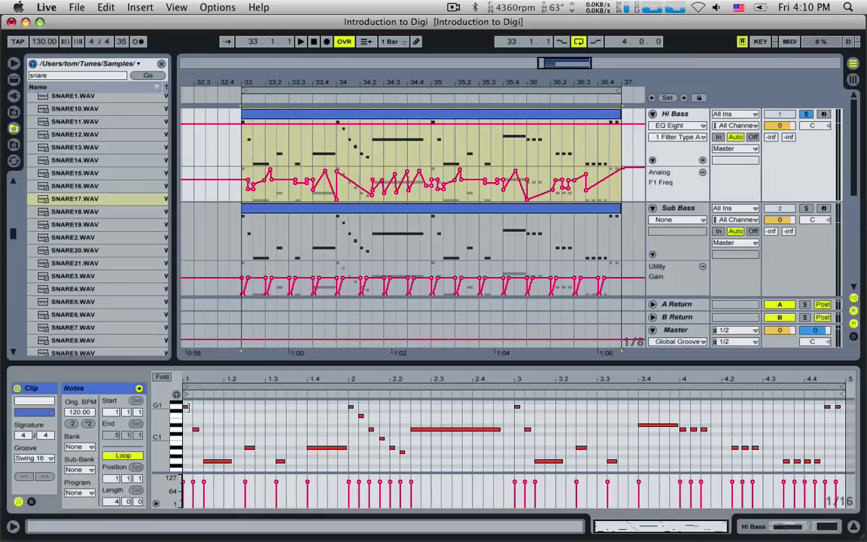
Step: Lower the first two notes of the Hi Bass clip to G0 and play the clip from bar 33
click(183, 407)
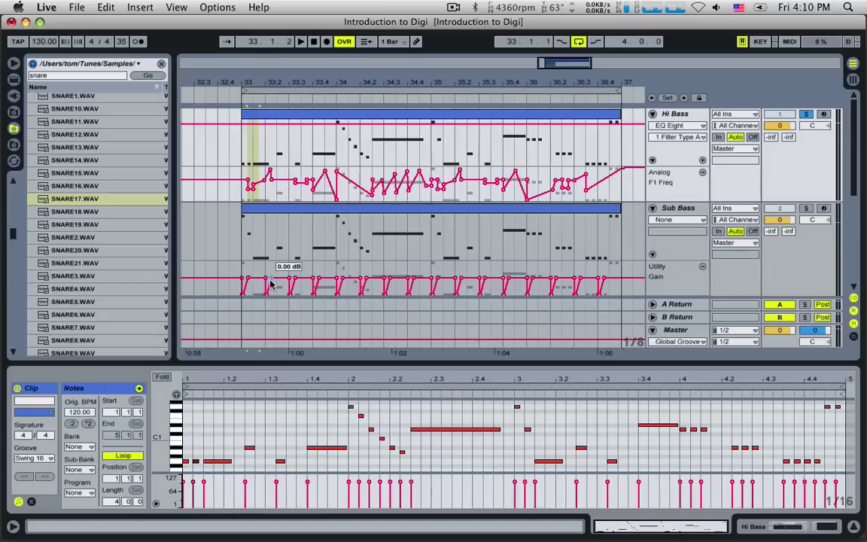
click(242, 166)
key(space)
key(space)
key(space)
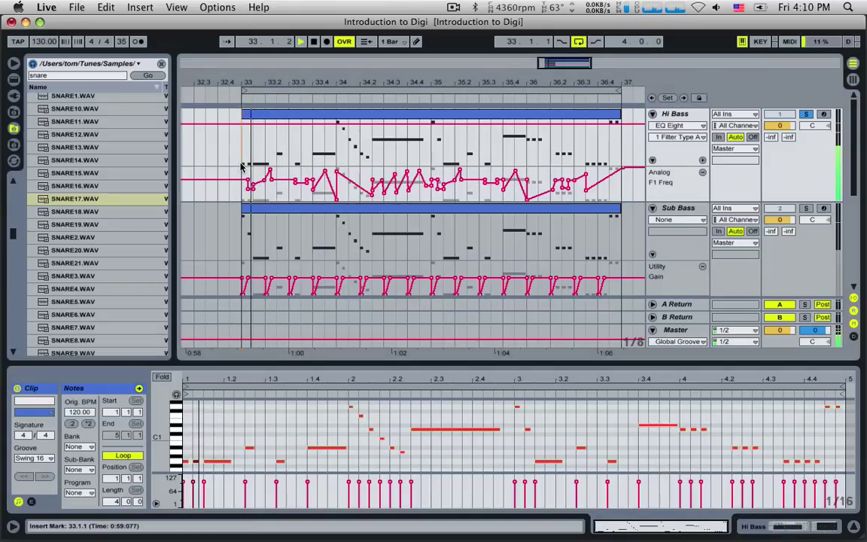
key(space)
key(space)
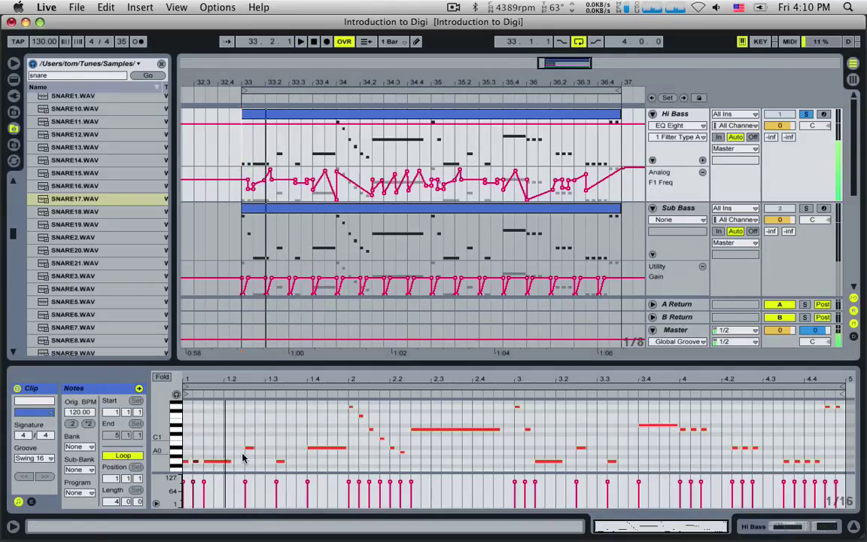
Step: Lower the Hi Bass notes at 1.2.3 and 1.4 and the long note at 2.2.3 to G0
drag(247, 448, 250, 462)
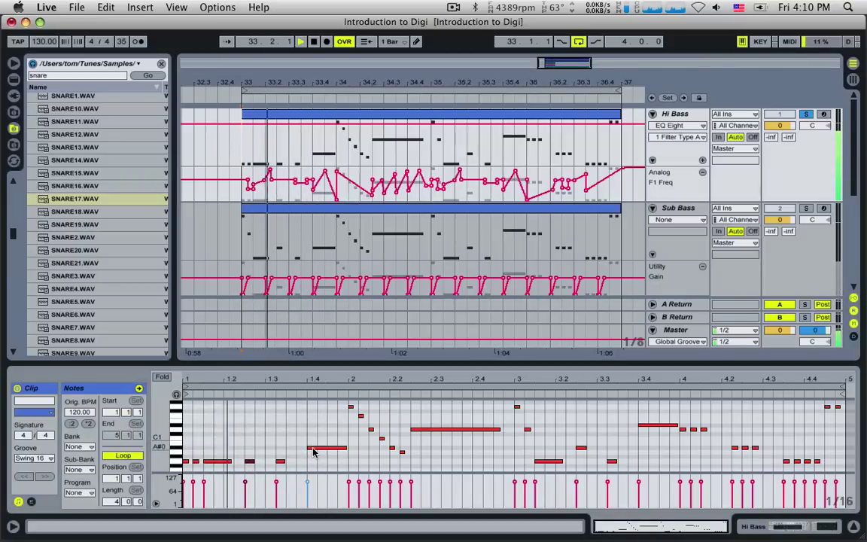
drag(312, 453, 316, 466)
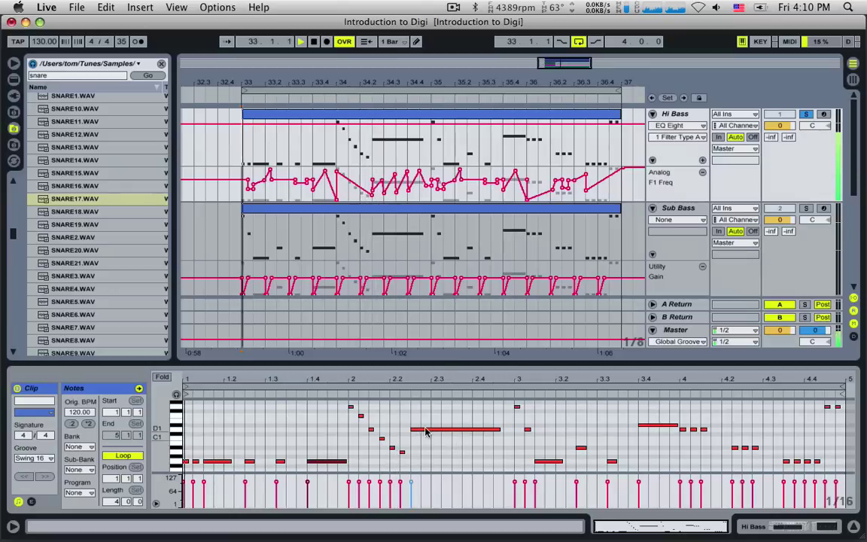
drag(430, 430, 427, 466)
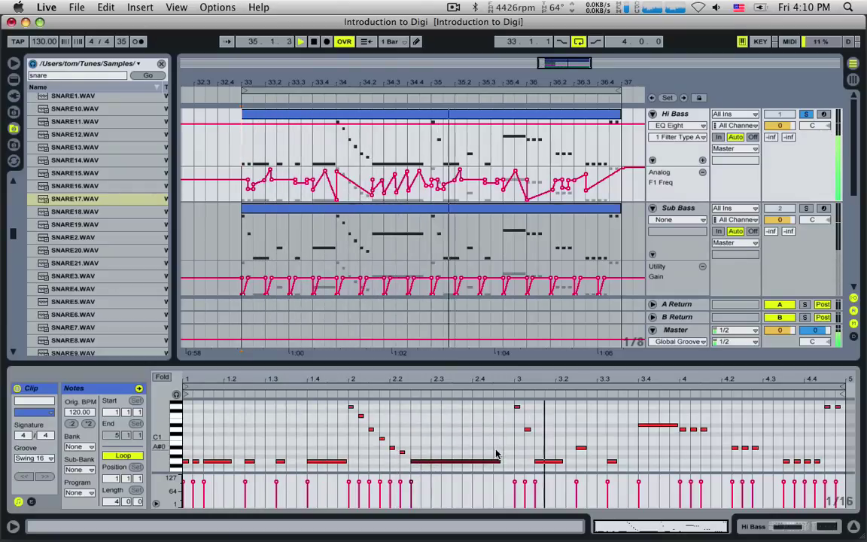
Step: Lower the first two short notes of bar 3 in the Hi Bass clip to G0 and play that passage
click(516, 407)
key(space)
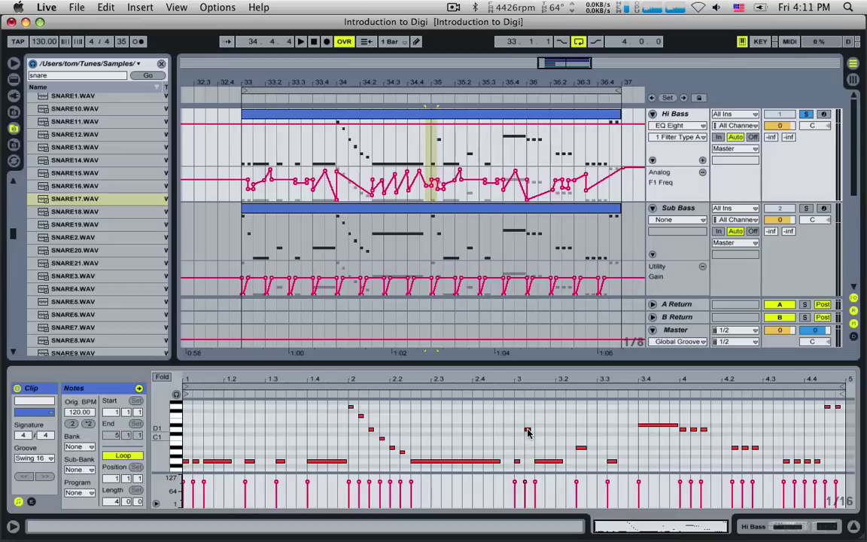
key(space)
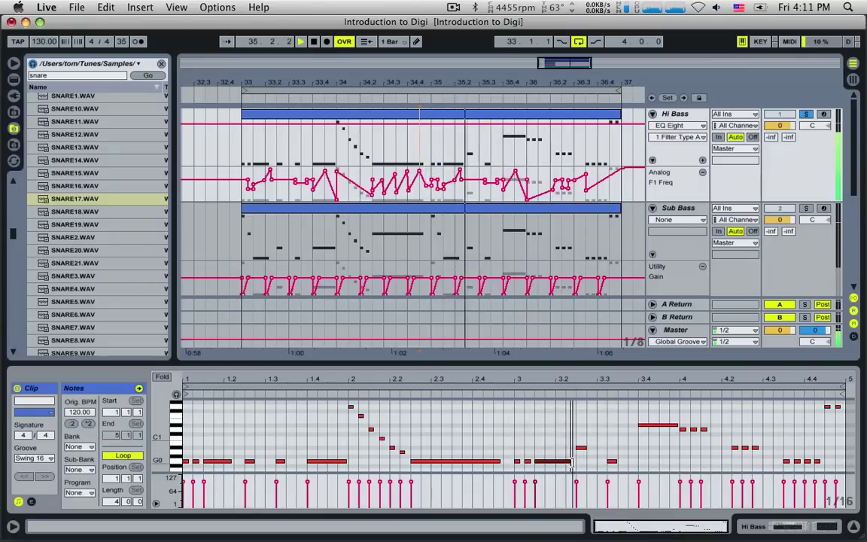
Step: Extend the G0 note at 3.1.3 up to 3.2.3 and turn the following A#0 note into three short repeated notes
drag(563, 462, 572, 465)
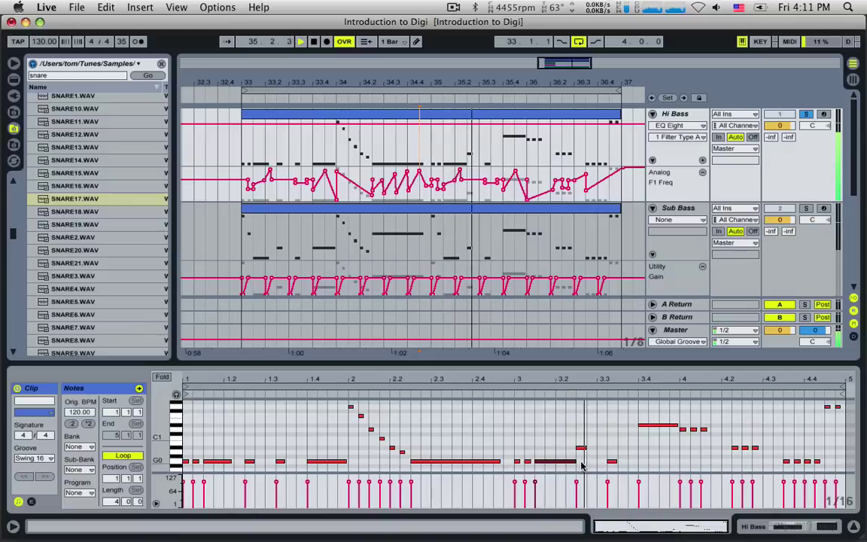
key(space)
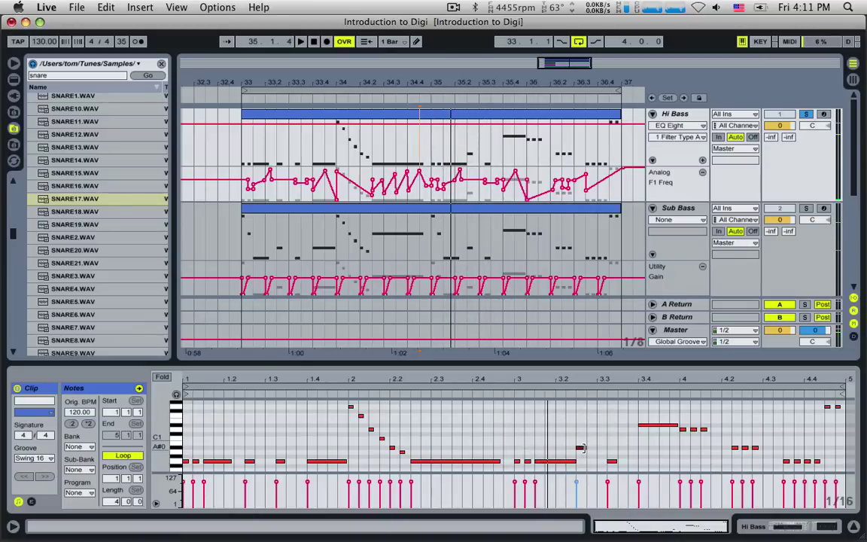
key(space)
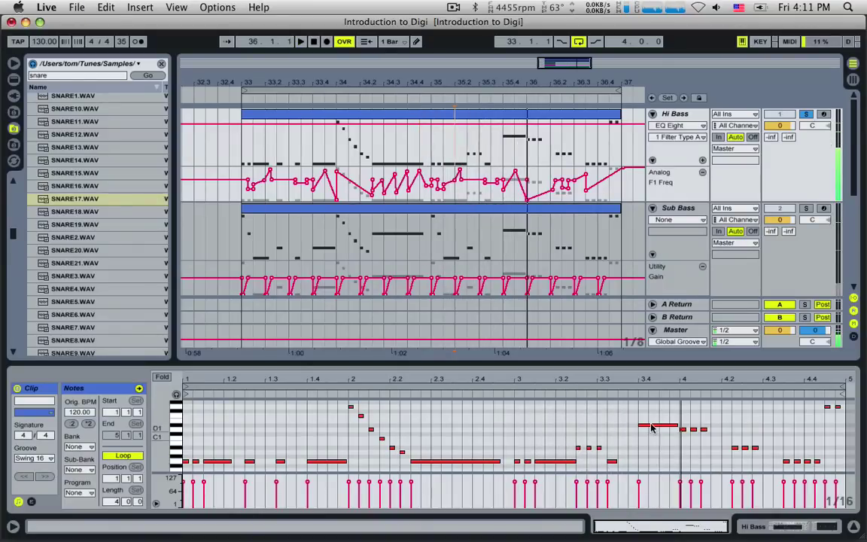
Step: Lower the long note at 3.4 to D1, raise the short notes at bar 4 to D#1 and add a fourth one
drag(653, 426, 700, 434)
key(space)
key(space)
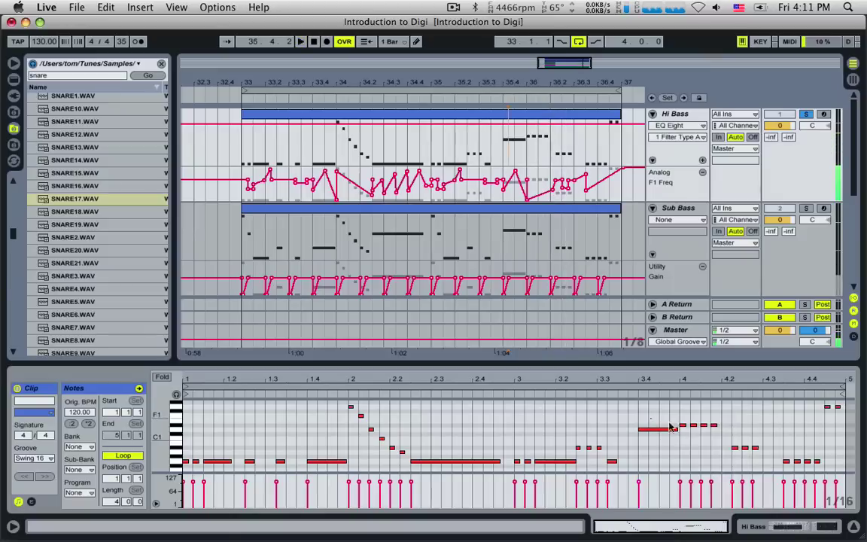
Step: Add a fourth short A#0 note at 4.2 in front of the three repeated ones in the Hi Bass clip
drag(725, 448, 759, 455)
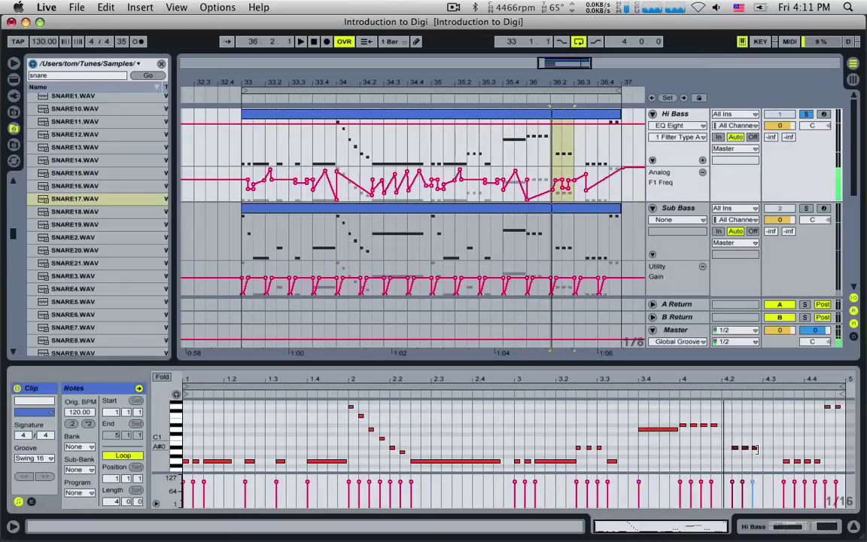
double_click(756, 448)
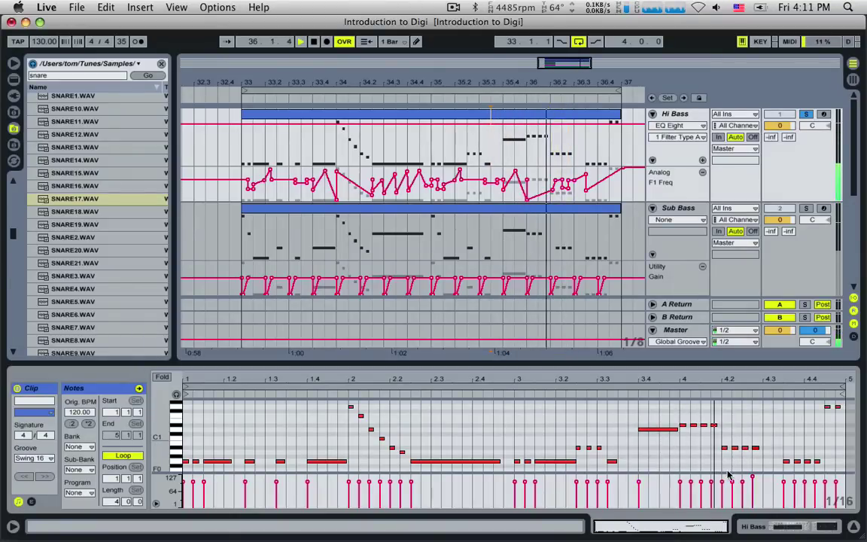
Step: Move the four short G0 notes back to start at 4.3 and add two short A#0 notes at 4.4 in the Hi Bass clip
drag(779, 458, 821, 466)
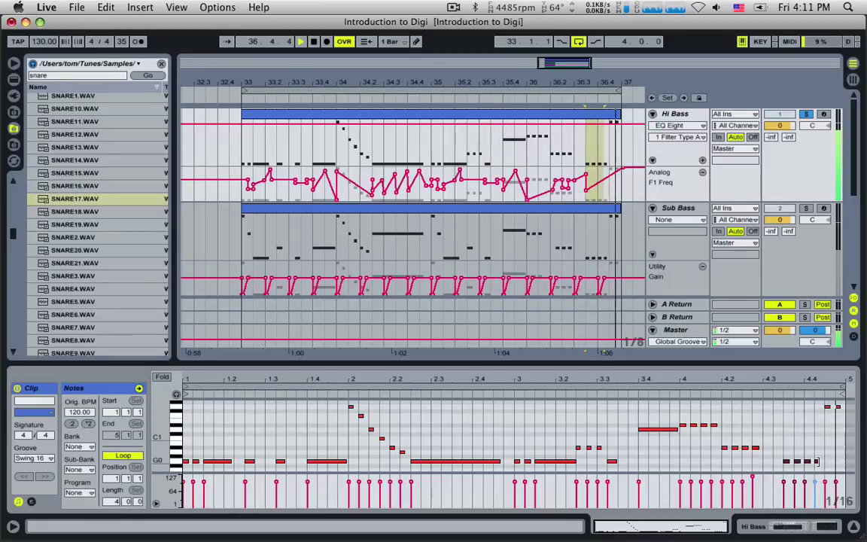
key(space)
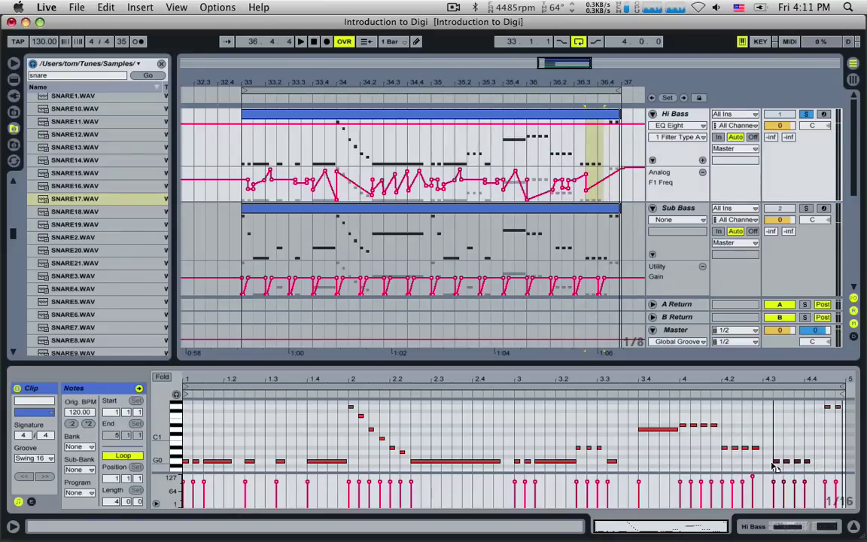
key(space)
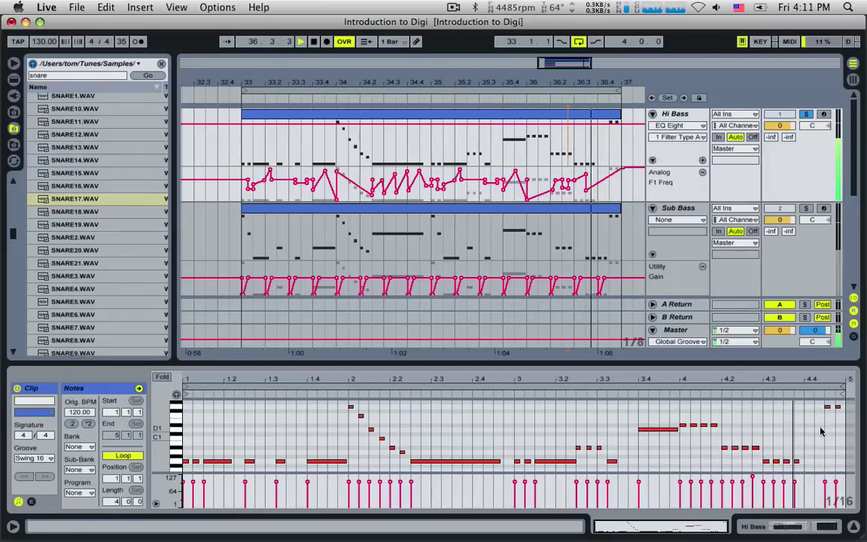
key(space)
key(space)
key(space)
key(space)
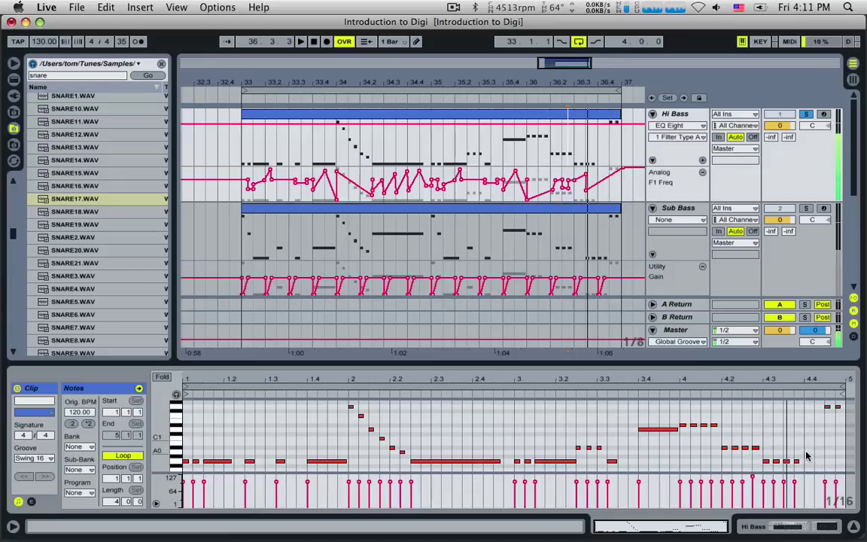
double_click(808, 449)
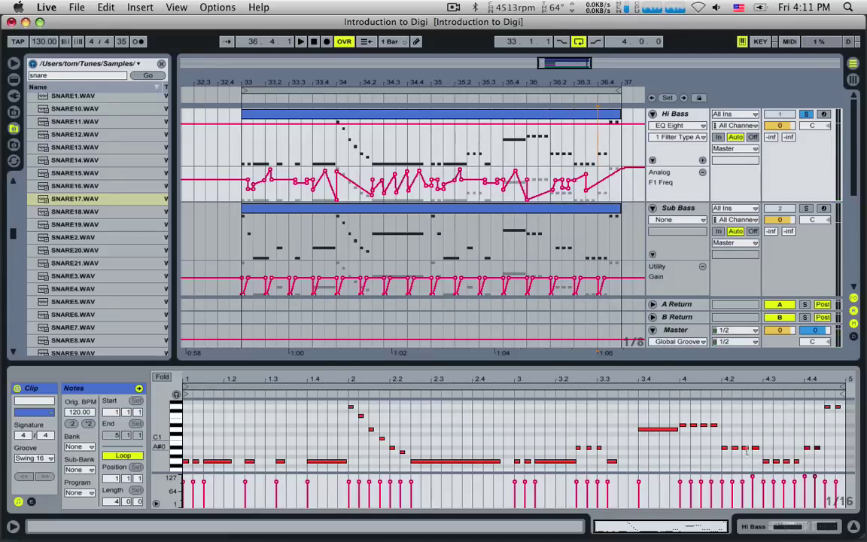
key(space)
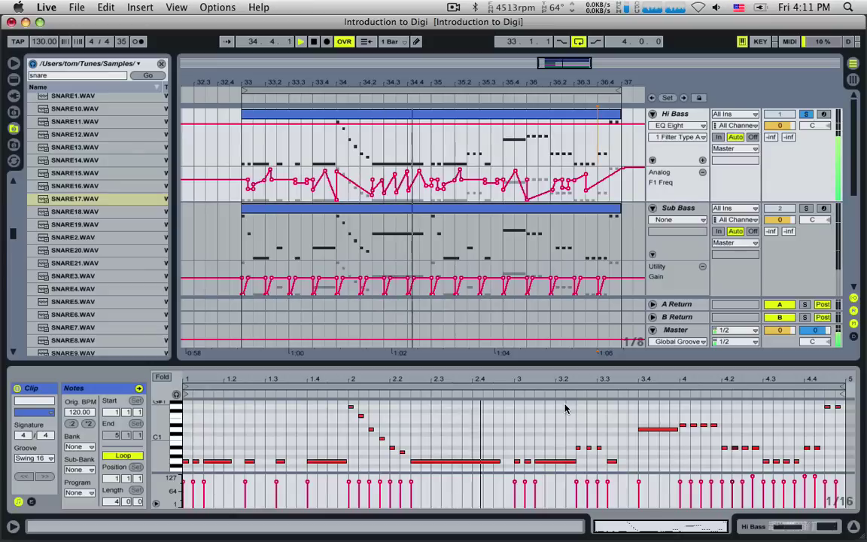
Step: Copy the Hi Bass clip over the Sub Bass clip at 33.1.1, solo Sub Bass as well and play both basses
click(517, 116)
key(space)
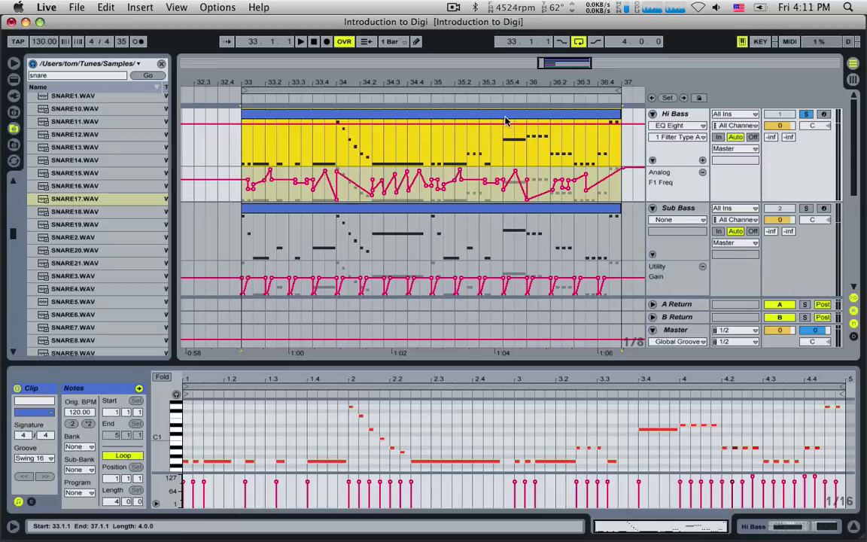
drag(506, 120, 505, 234)
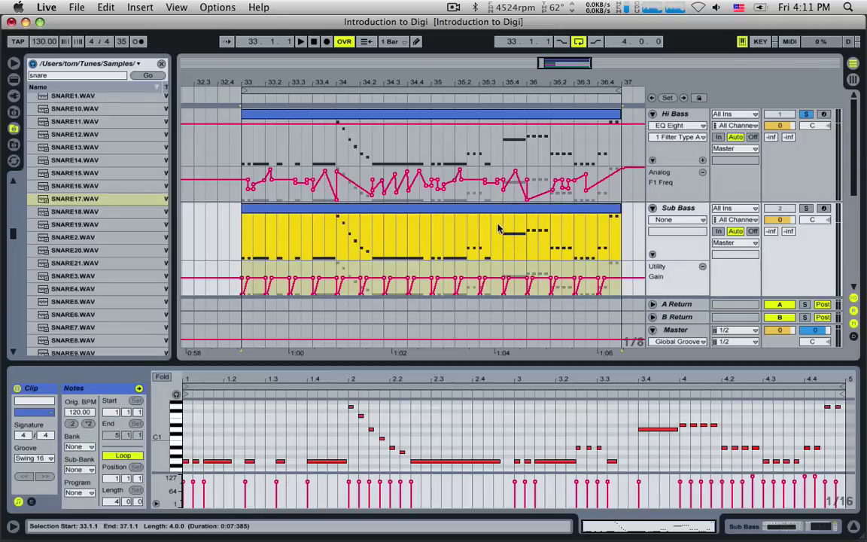
click(242, 236)
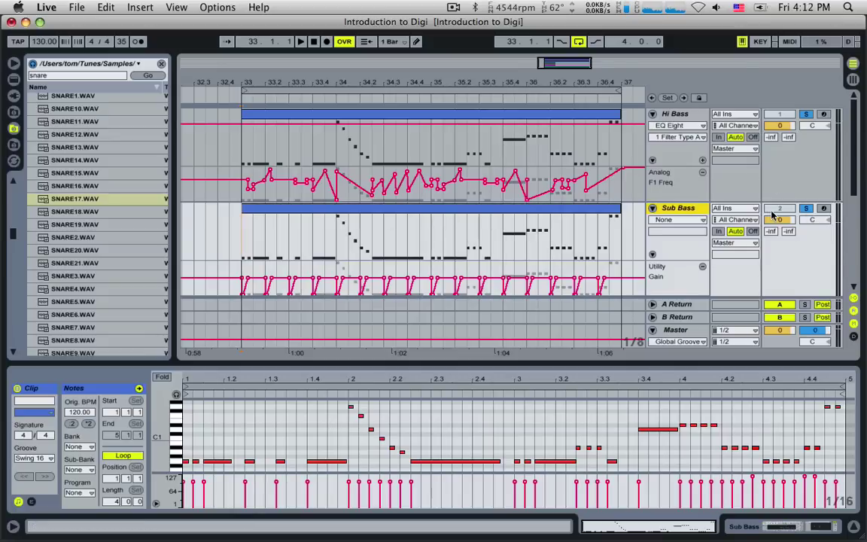
key(space)
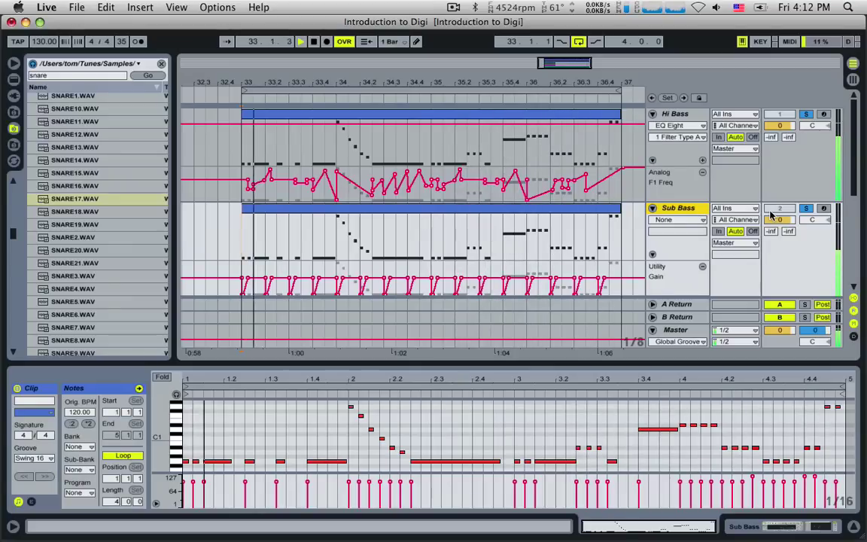
key(space)
Step: Show the devices of the Hi Bass track and play the two soloed bass tracks
click(672, 115)
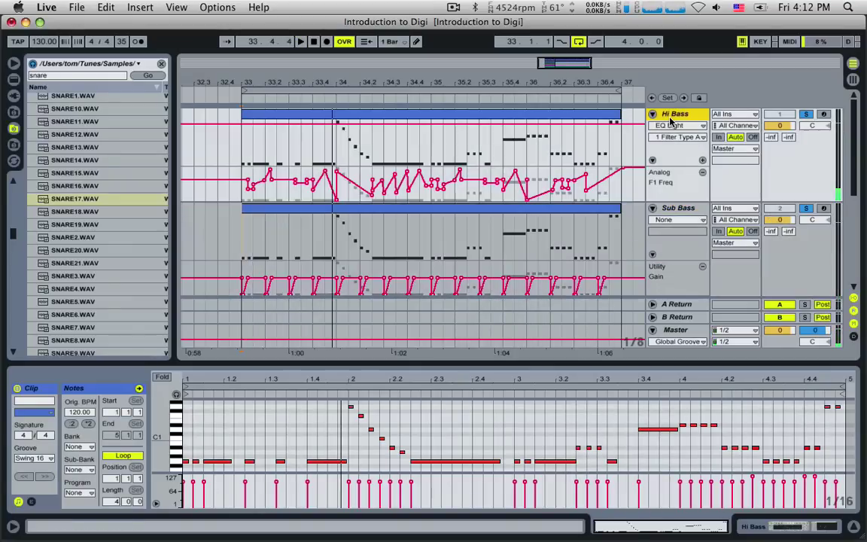
double_click(671, 117)
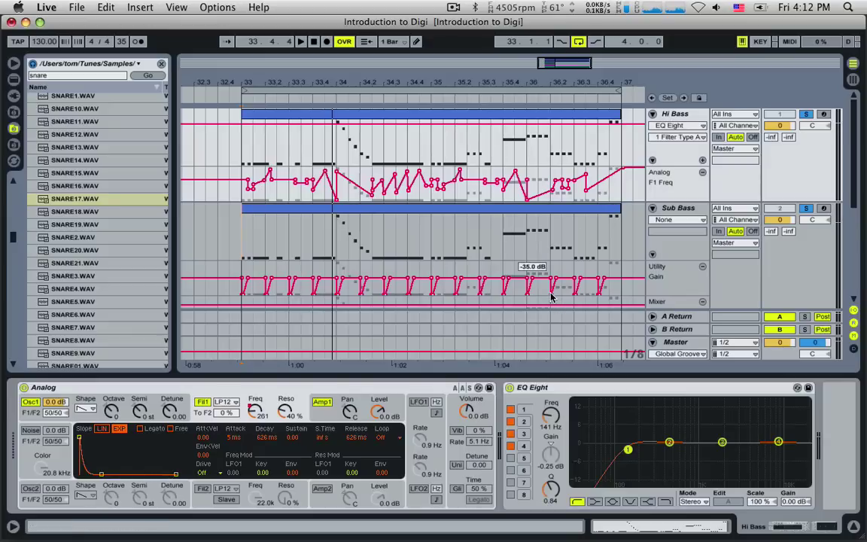
key(space)
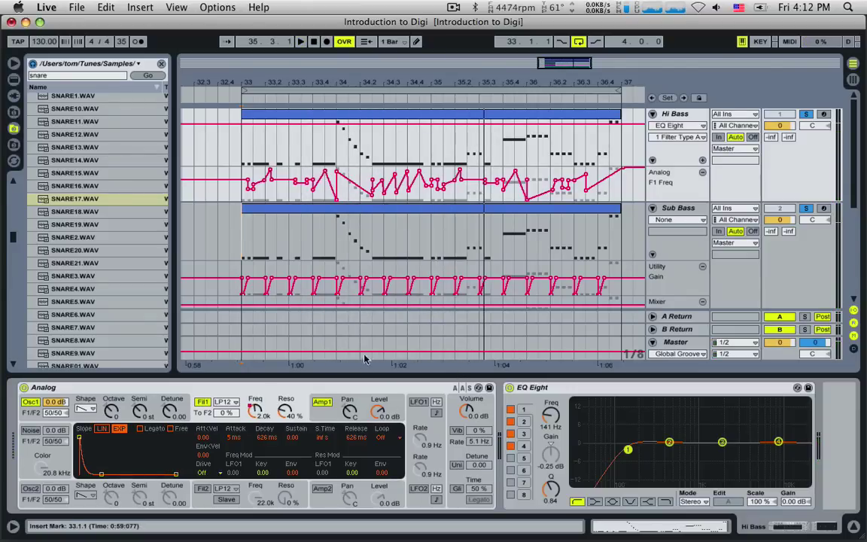
Step: Switch Analog's filter 1 on Hi Bass to LP24 and set its resonance to 34% while listening to the loop
click(682, 119)
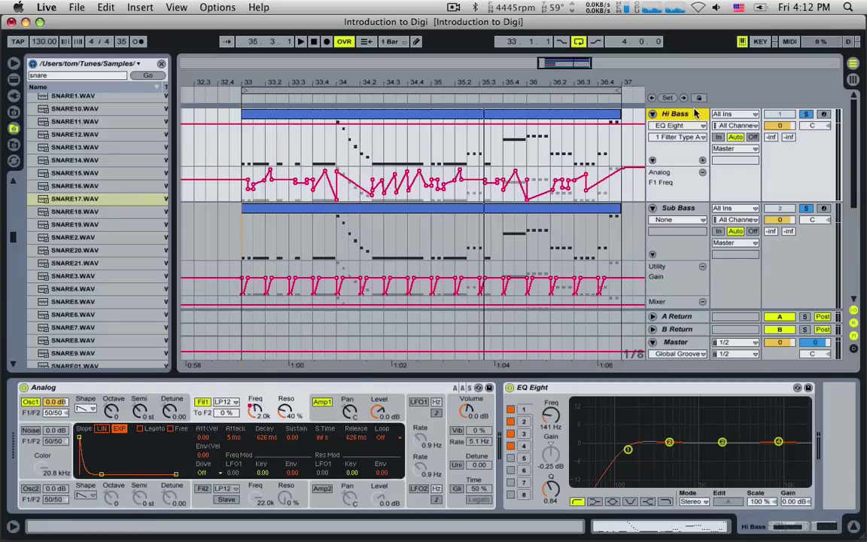
click(253, 414)
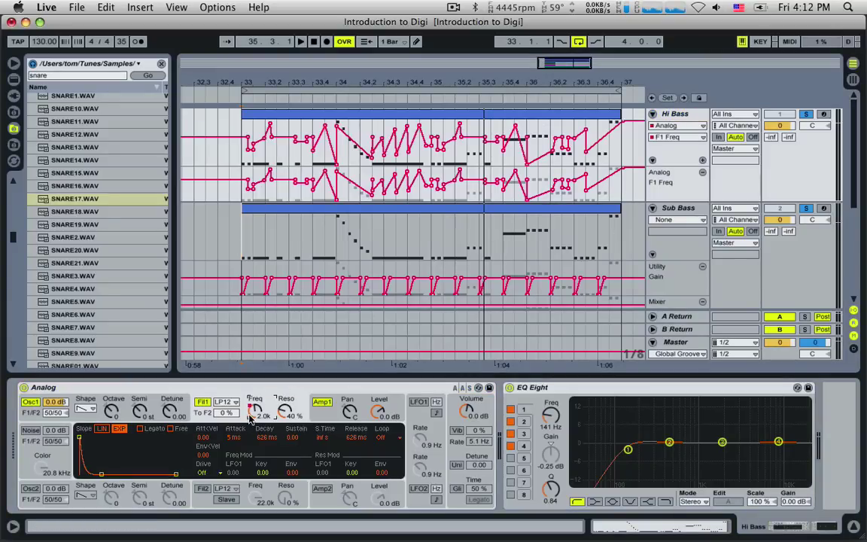
click(284, 413)
key(space)
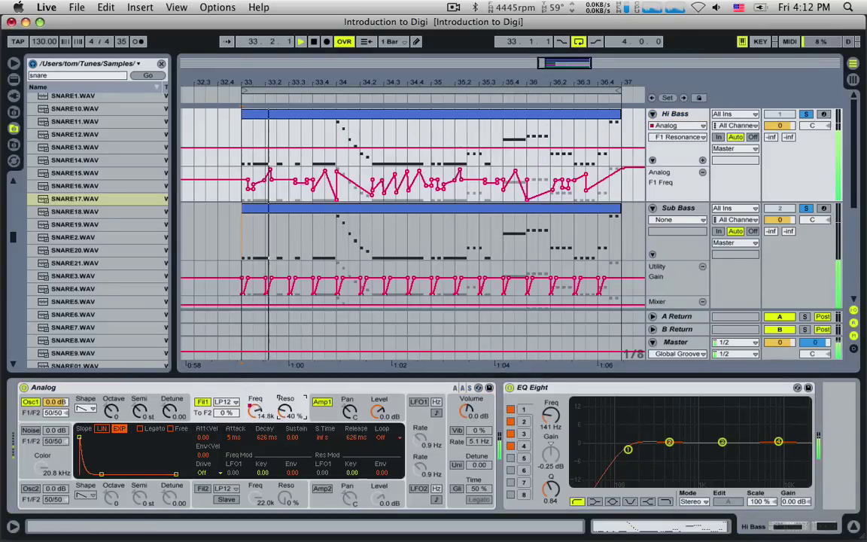
drag(285, 411, 284, 394)
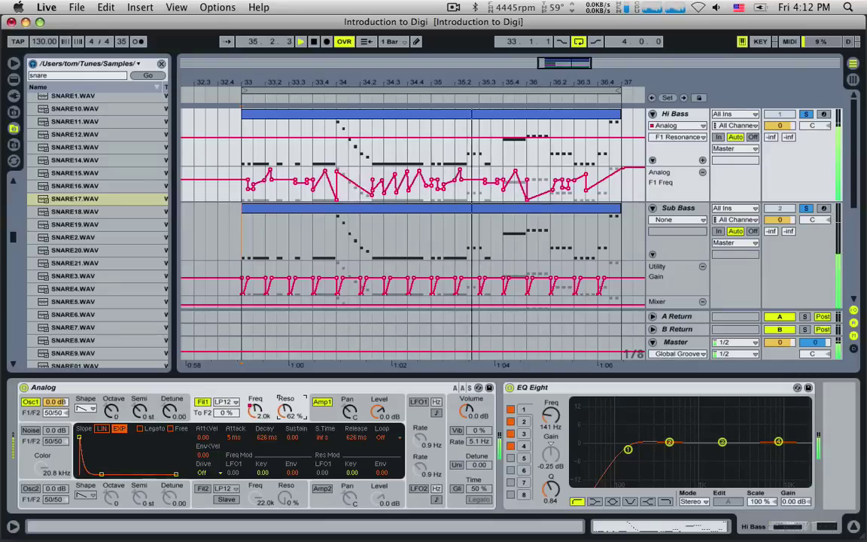
drag(285, 395, 278, 414)
click(228, 402)
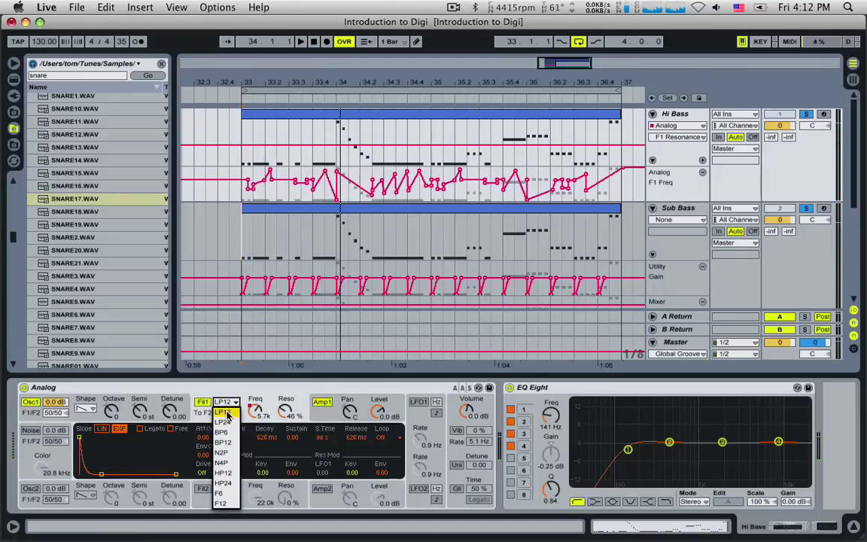
click(225, 422)
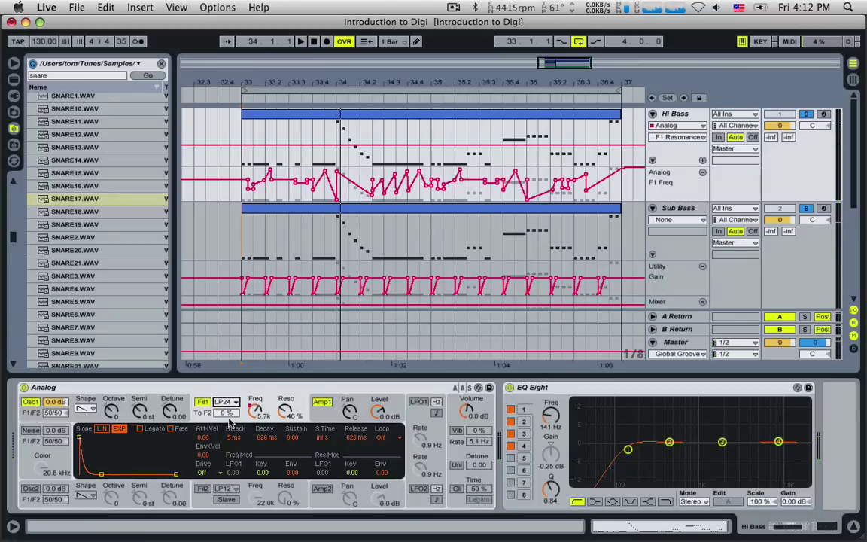
key(space)
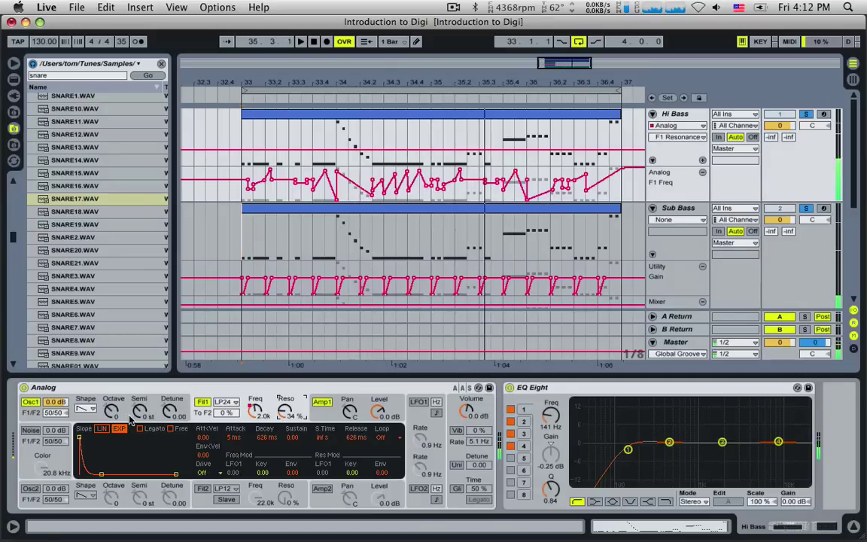
Step: Change Analog's Osc1 shape to a square wave and play the basses from 33.1.1
click(86, 409)
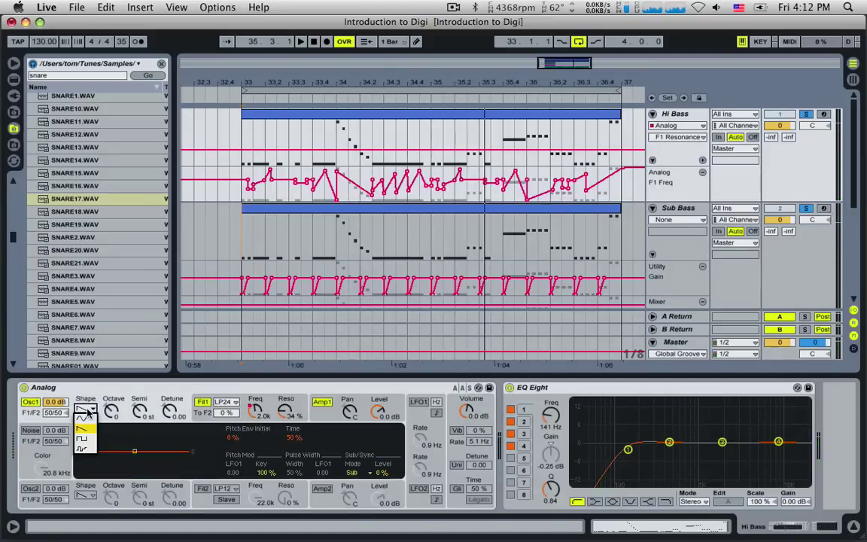
click(85, 441)
click(243, 142)
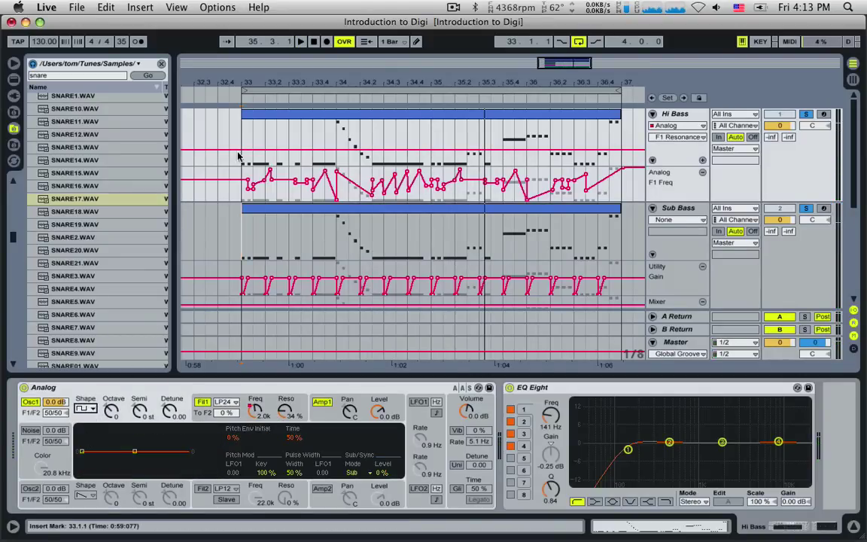
key(space)
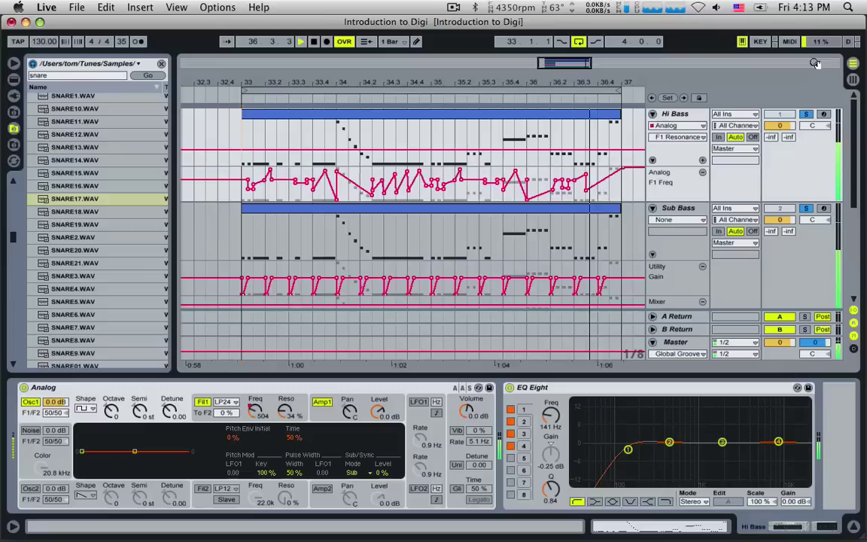
Step: Take both bass tracks out of solo and listen to the loop with the drums
click(807, 114)
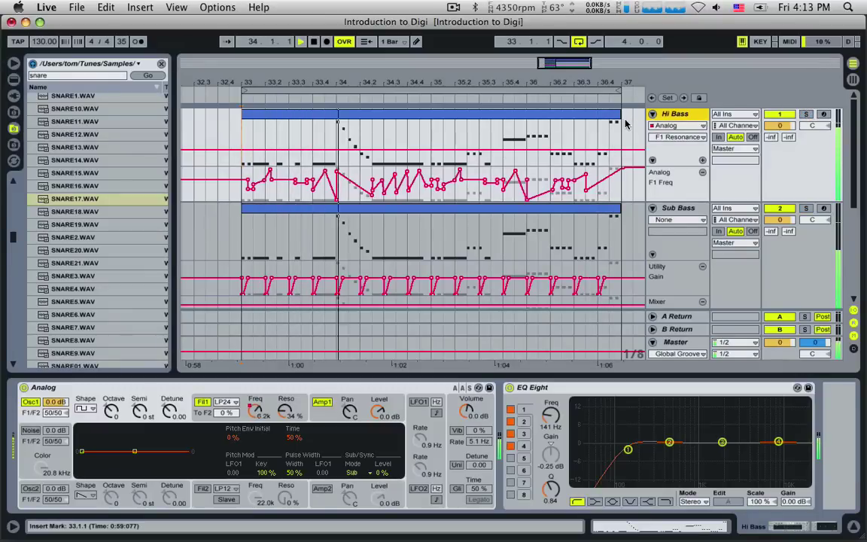
scroll(592, 188, down, 5)
scroll(591, 188, down, 1)
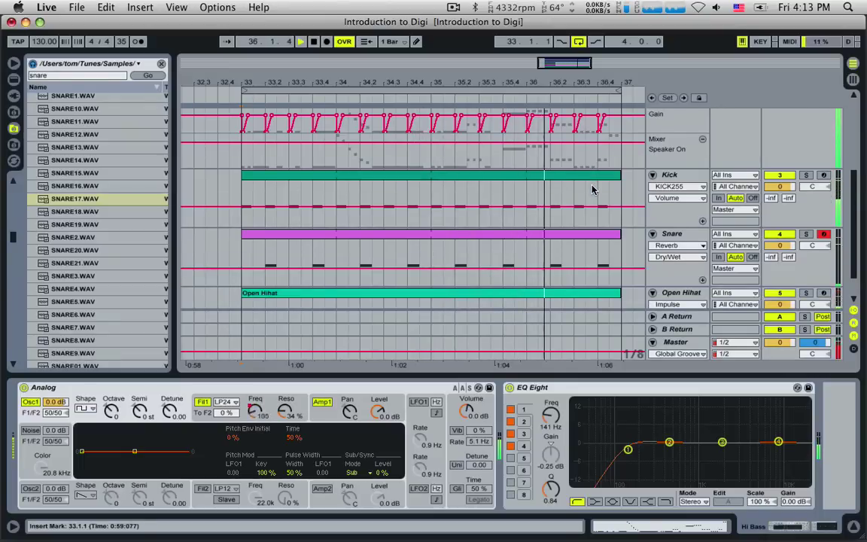
scroll(591, 192, up, 6)
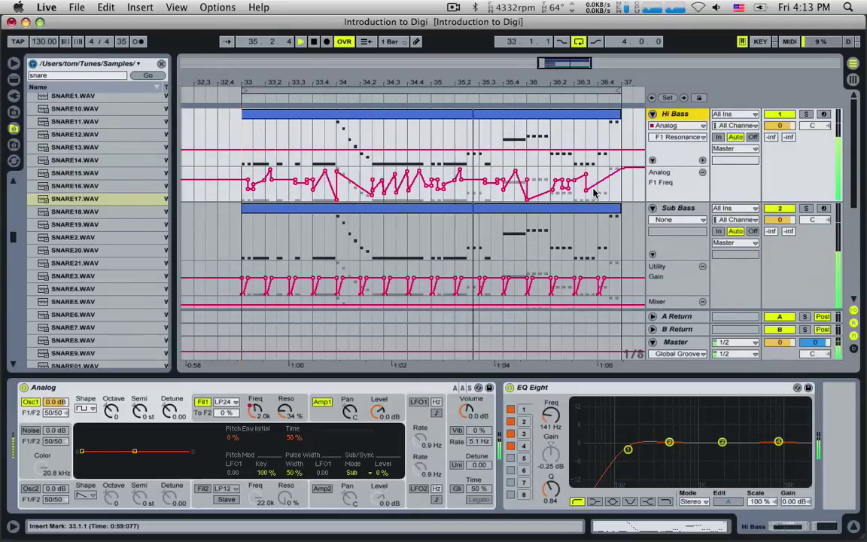
Step: Replace the long D1 note at 3.4 in the Hi Bass clip with short G0 notes at 3.3.4, 3.4.2 and 3.4.4
double_click(519, 114)
key(space)
click(646, 429)
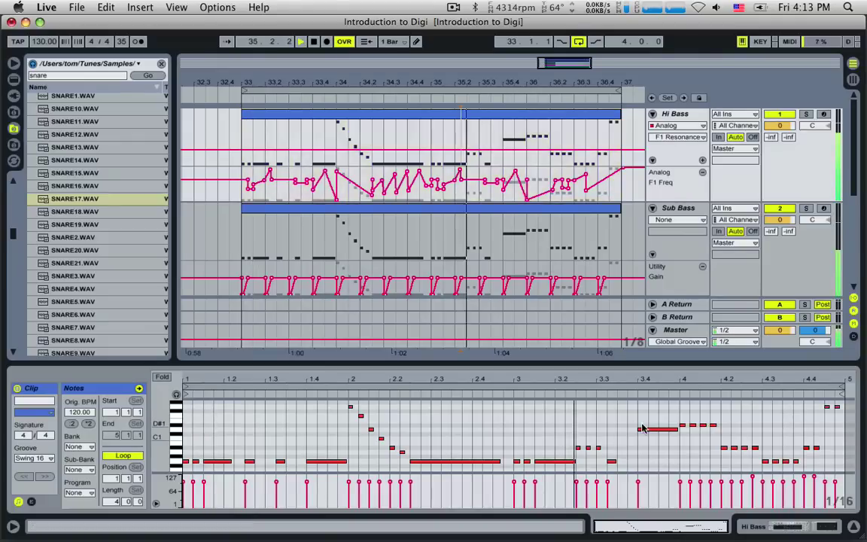
drag(649, 433, 640, 459)
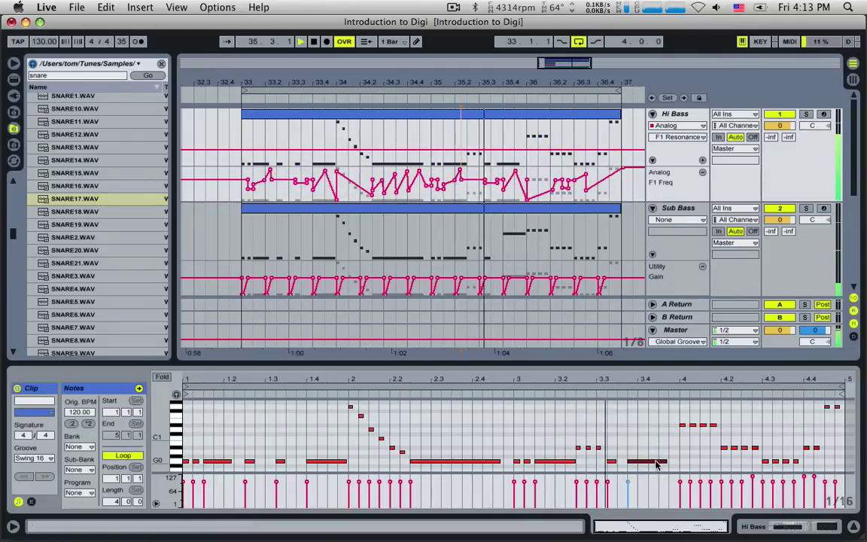
mouse_move(657, 464)
mouse_down()
mouse_move(636, 463)
mouse_move(653, 462)
mouse_up()
click(574, 461)
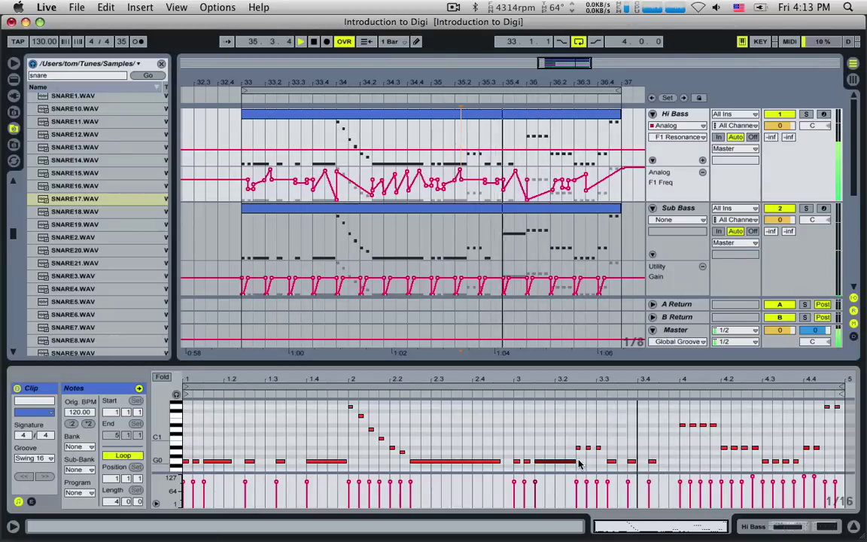
double_click(675, 462)
drag(679, 462, 677, 462)
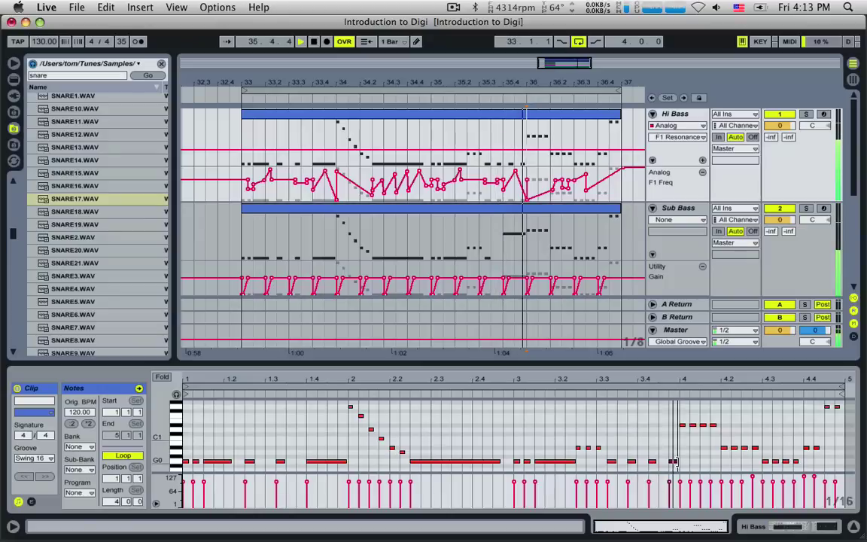
Step: Copy the edited Hi Bass clip over the Sub Bass clip at 33.1.1 and play from 34.2.3
key(space)
click(497, 117)
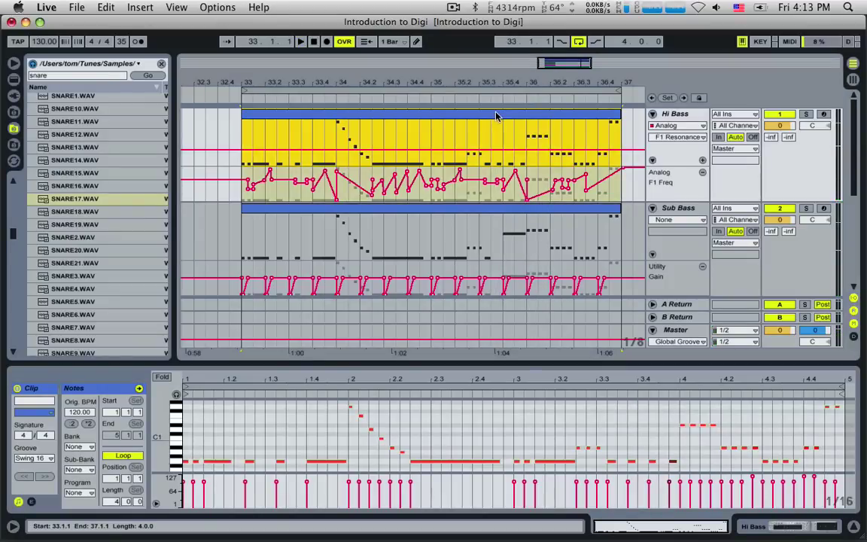
drag(497, 116, 500, 228)
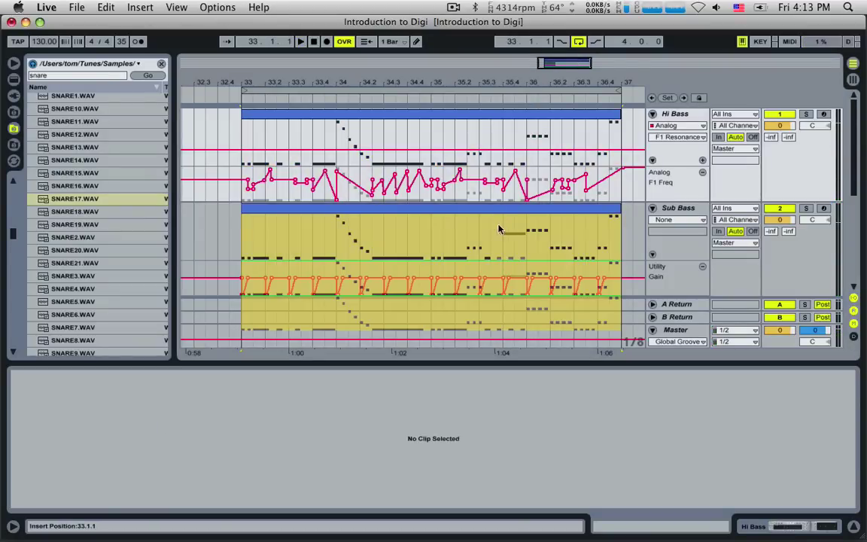
click(498, 229)
click(369, 143)
key(space)
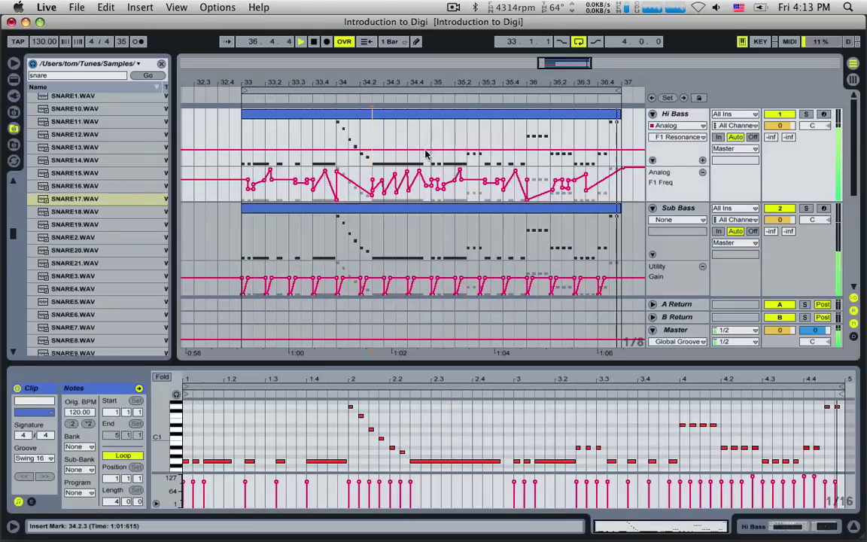
Step: Add a breakpoint at 36.2 to the Hi Bass F1 Freq automation and raise it to 3.4k
drag(570, 73, 555, 109)
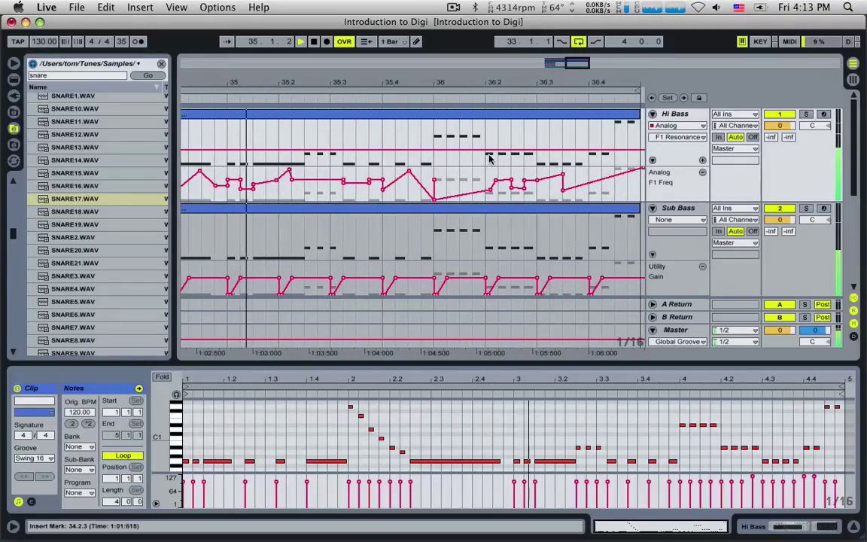
double_click(485, 191)
drag(485, 190, 485, 177)
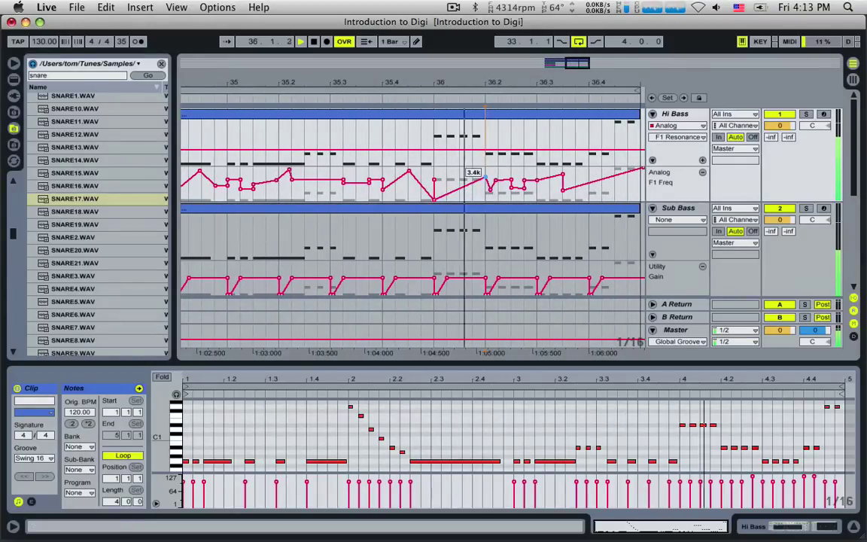
Step: Reshape the Hi Bass F1 Freq automation between 36.1 and 36.2 into a rising ramp with an extra breakpoint near 36.1.4
drag(439, 203, 435, 198)
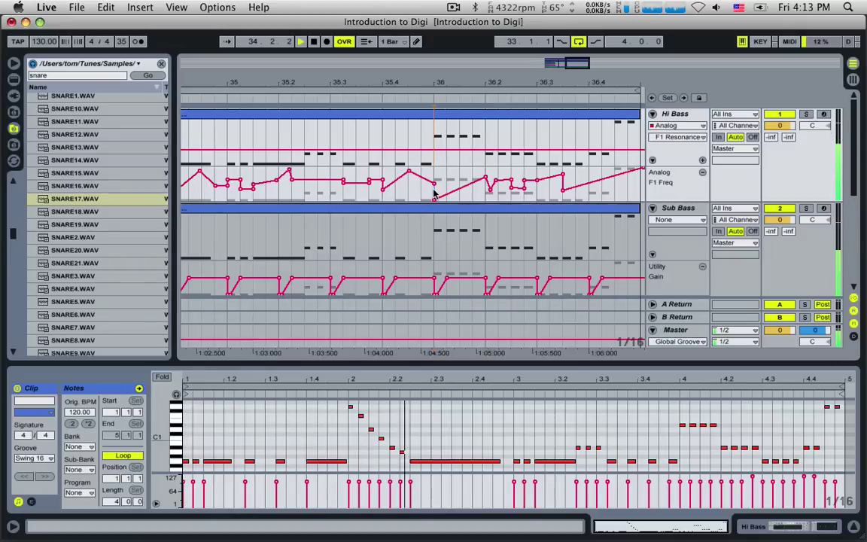
drag(435, 200, 475, 186)
double_click(453, 192)
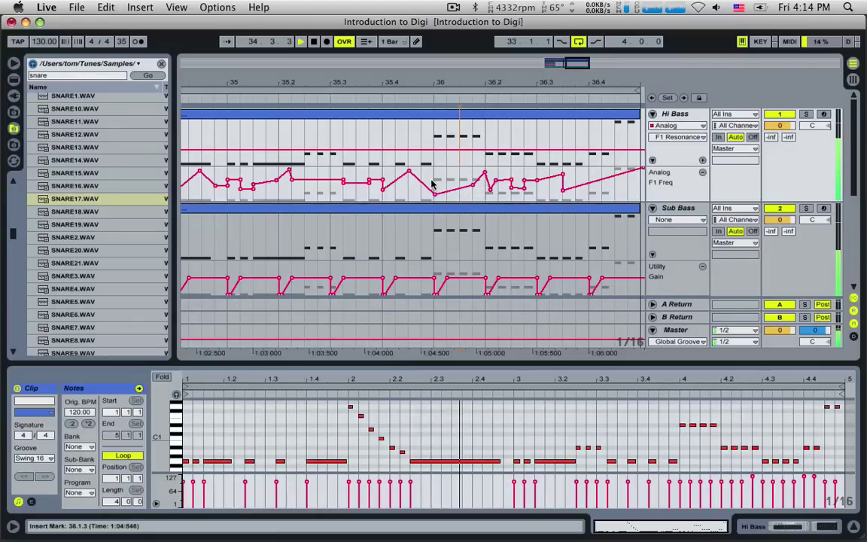
Step: Duplicate the one-beat F1 Freq ramp from 36.1 across beats 36.2, 36.3 and 36.4
drag(433, 183, 485, 182)
key(super+d)
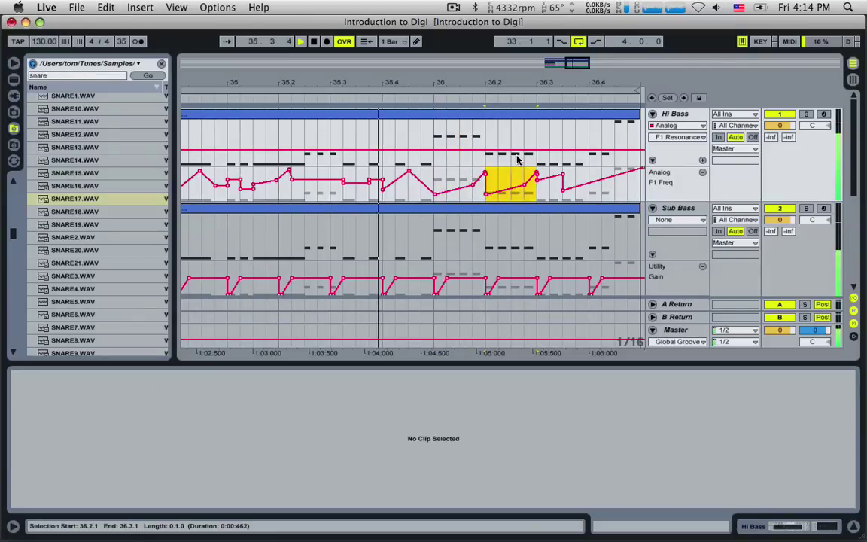
key(super+d)
key(super+d)
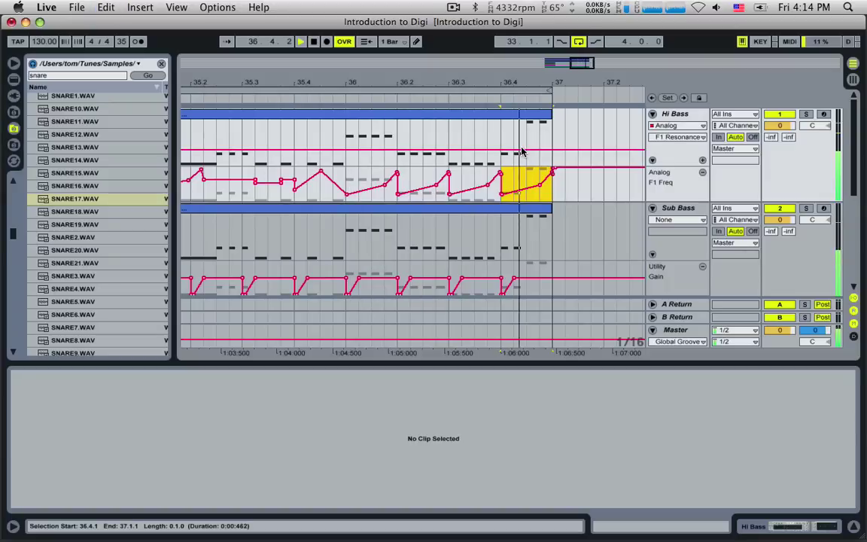
Step: Play the loop from 36.1.1 to hear the repeated filter ramps, then stop playback
drag(581, 63, 574, 48)
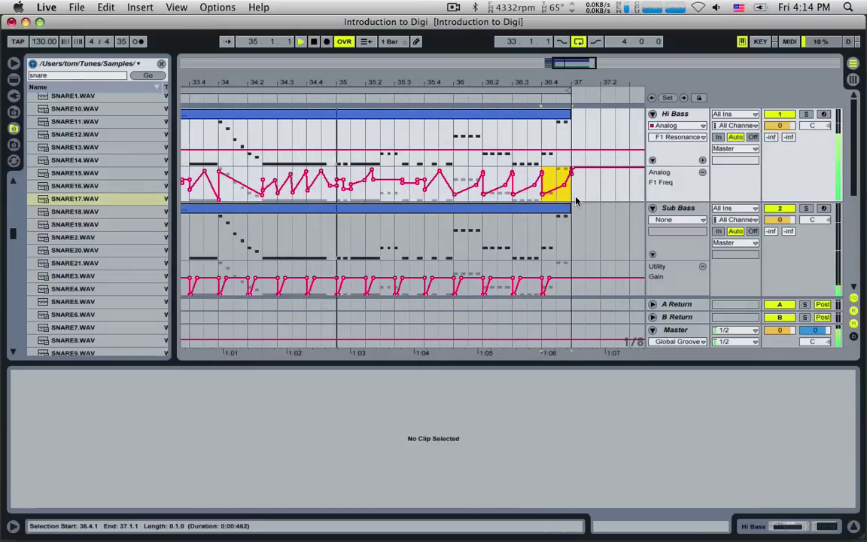
drag(573, 198, 548, 198)
key(space)
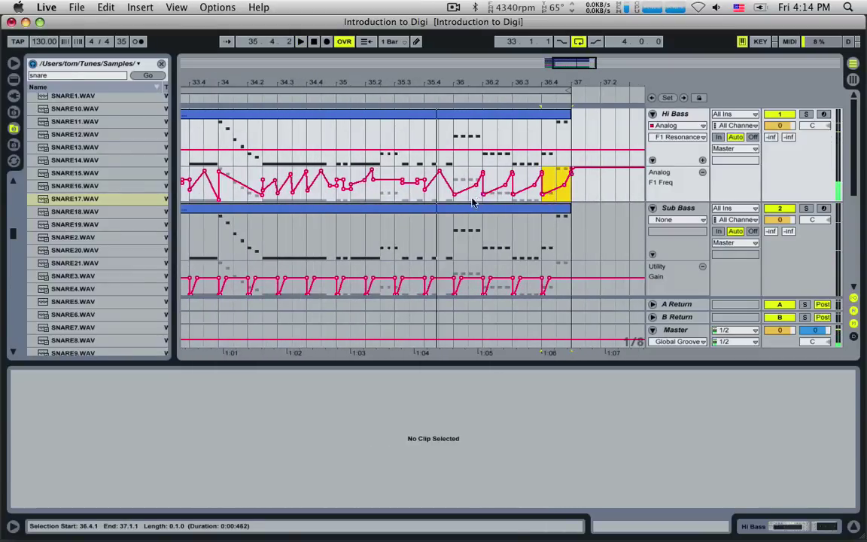
click(454, 202)
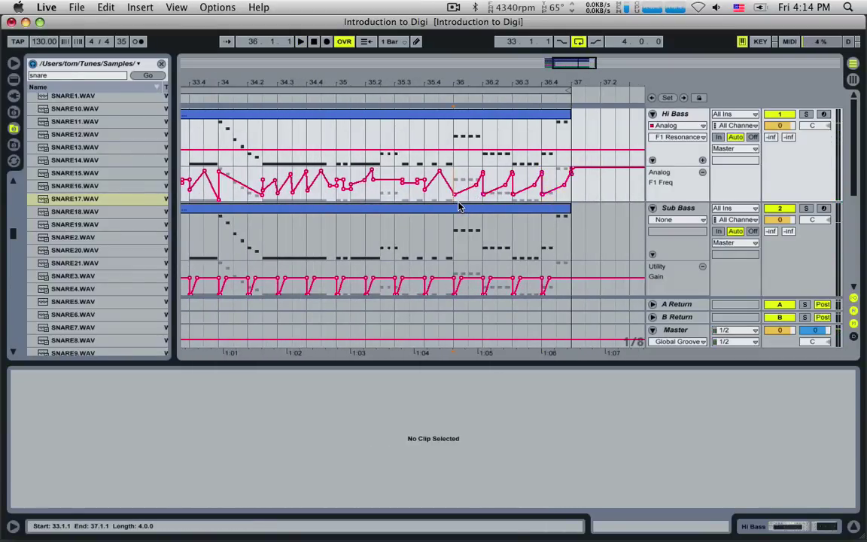
key(space)
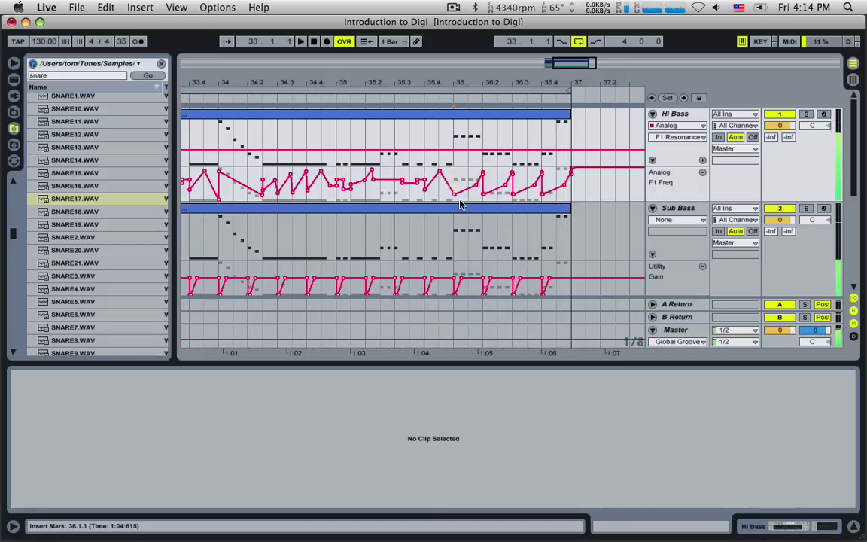
key(space)
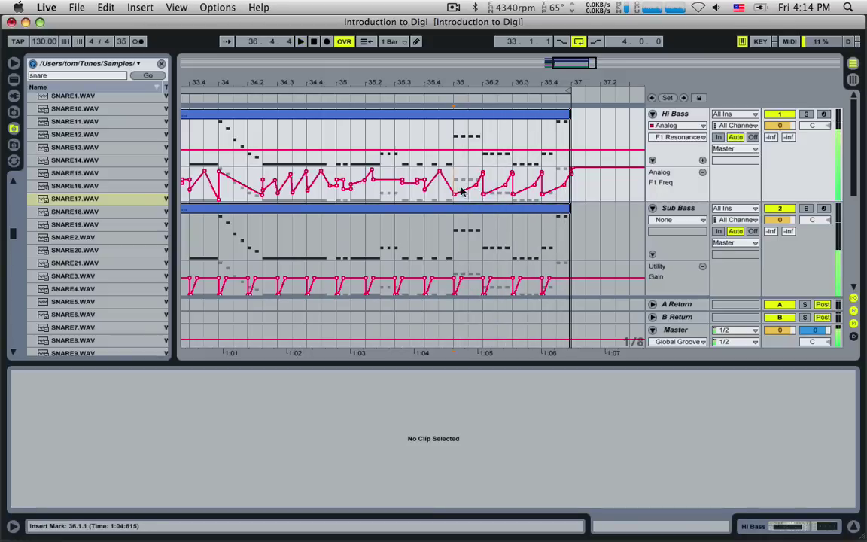
Step: Copy the bar 36 F1 Freq automation over bar 33, duplicate it through bars 34 and 35, and play from 33.1.1
drag(452, 181, 550, 181)
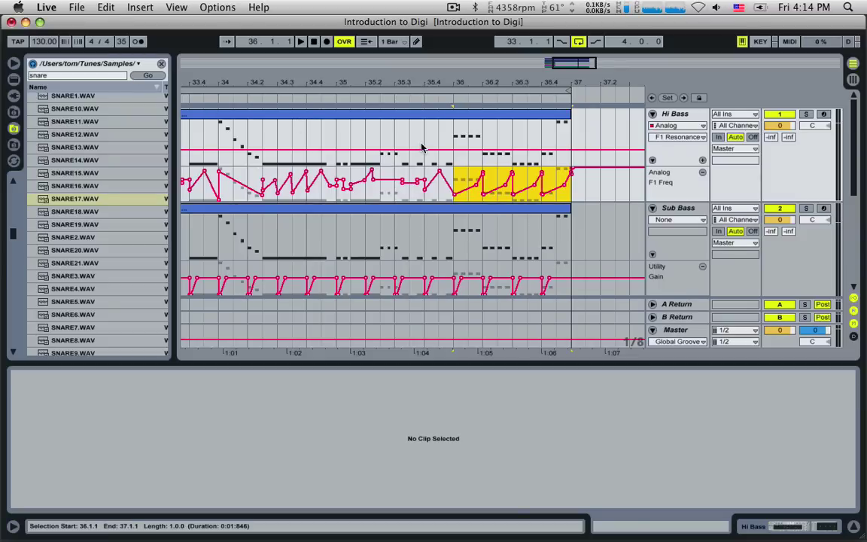
drag(587, 69, 570, 68)
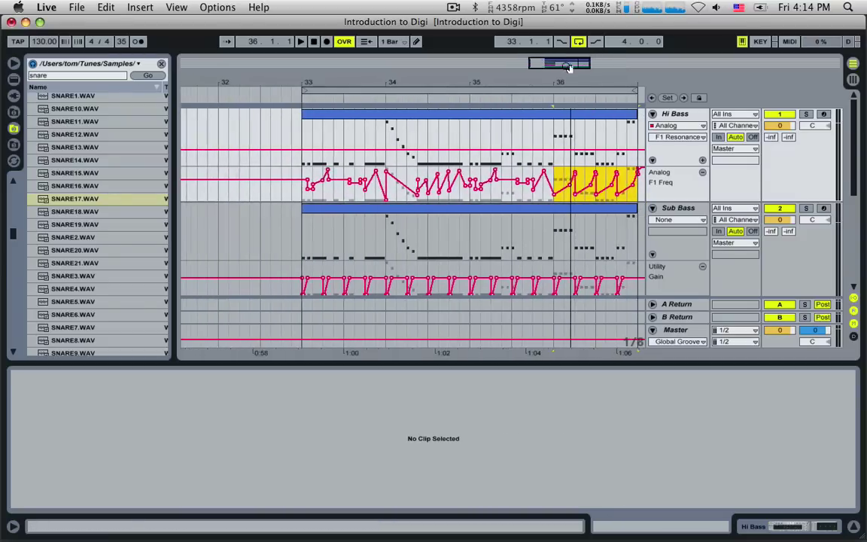
click(307, 201)
drag(307, 202, 389, 192)
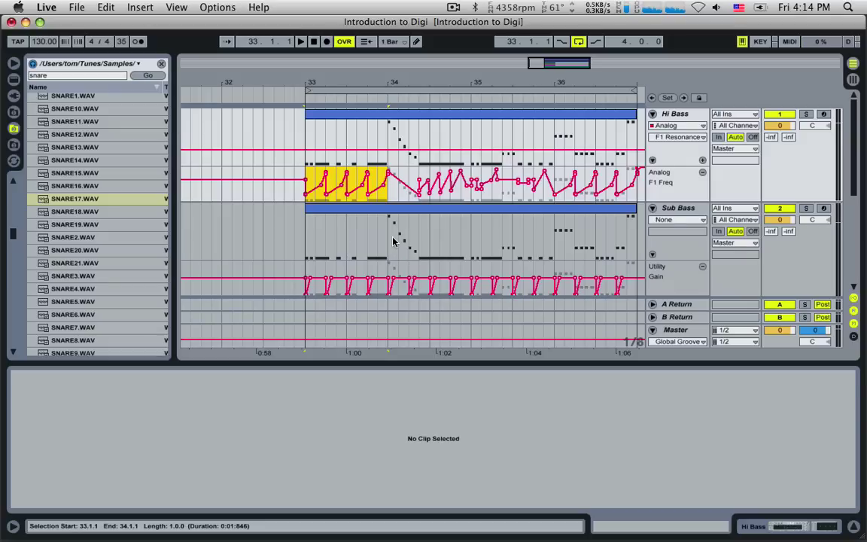
key(super+d)
key(super+d)
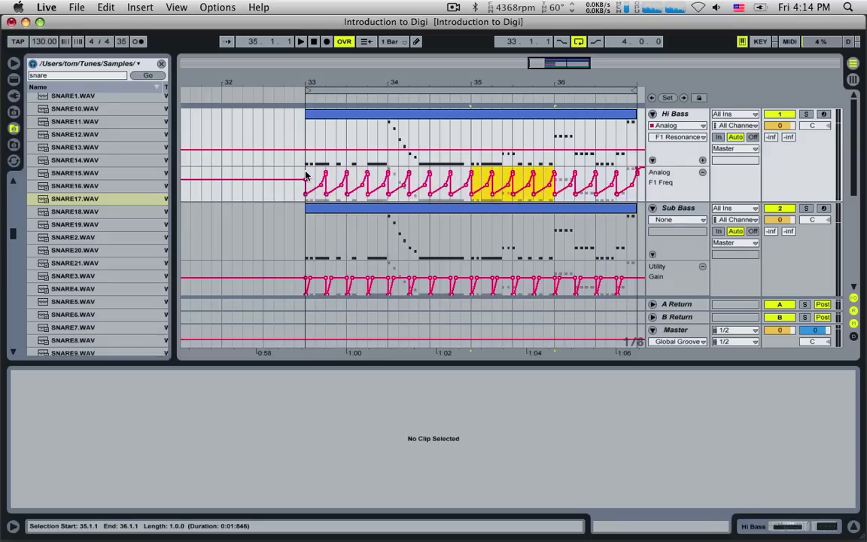
click(307, 175)
key(space)
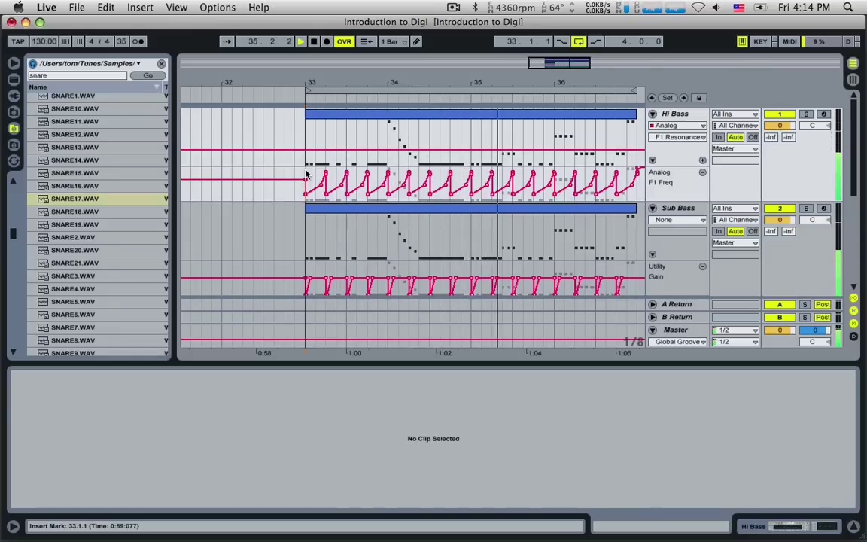
Step: Mute the second sample slot in the Open Hihat track's Impulse and play the loop again
drag(539, 66, 546, 58)
scroll(551, 235, down, 4)
scroll(552, 240, down, 3)
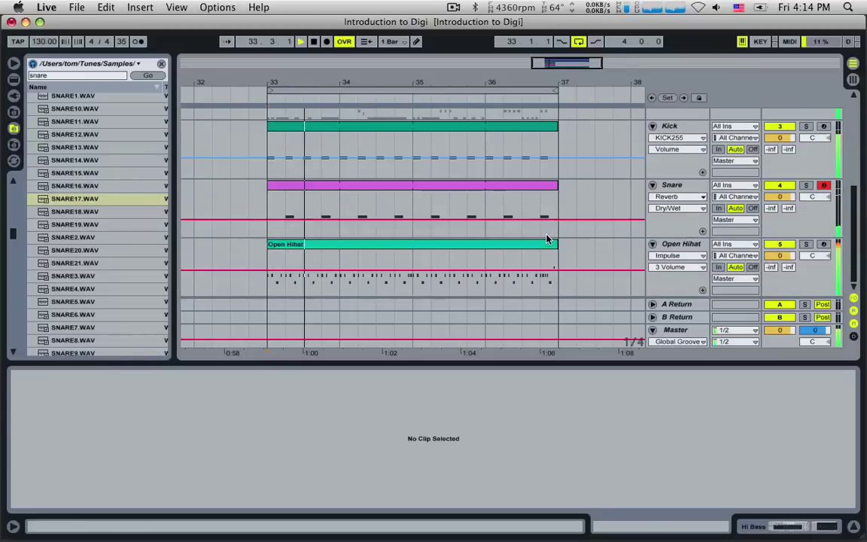
click(664, 247)
double_click(663, 247)
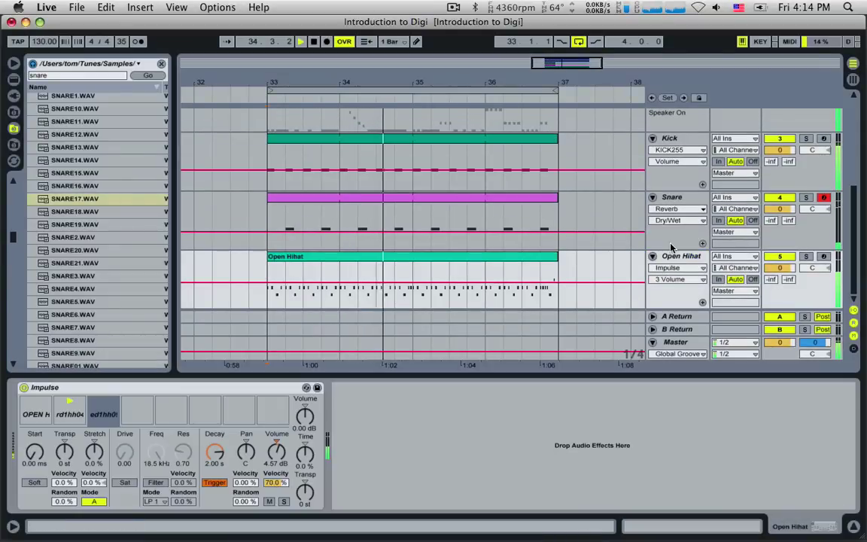
click(70, 417)
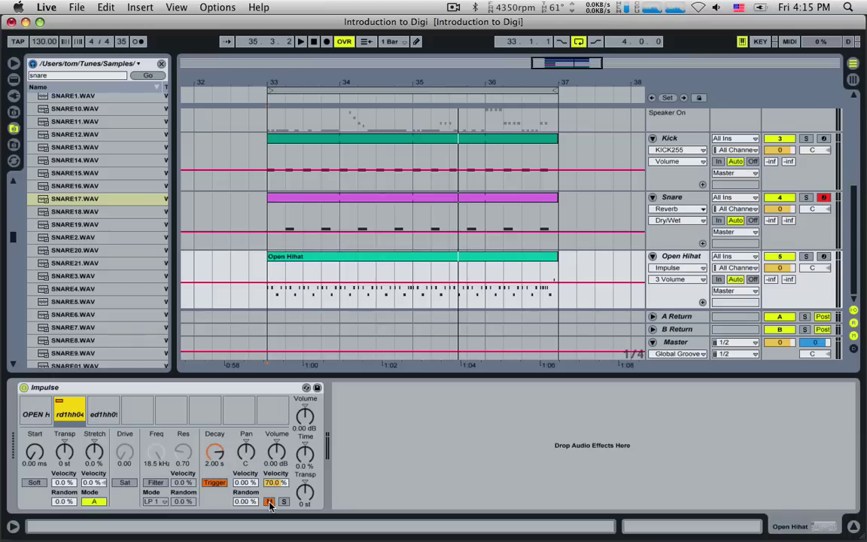
key(space)
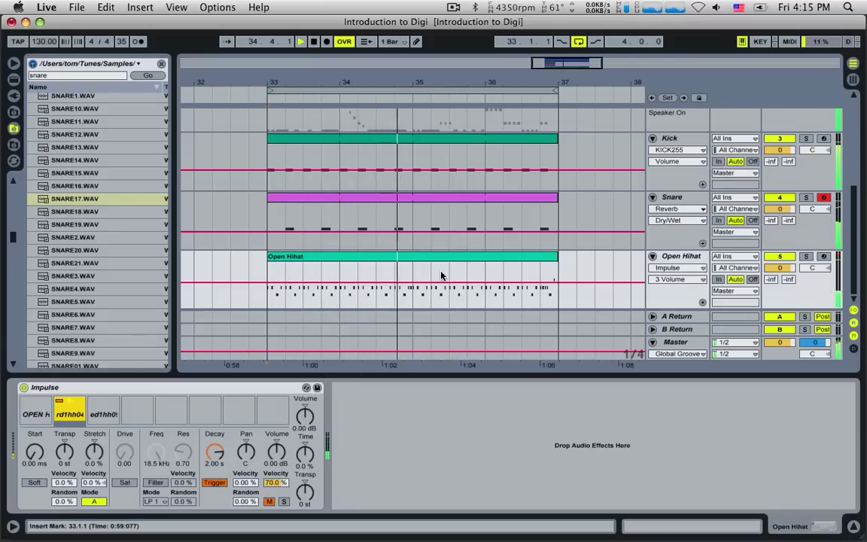
Step: Insert a new MIDI track below Open Hihat, unfold it and name it Bongo
scroll(443, 276, up, 3)
scroll(443, 275, up, 6)
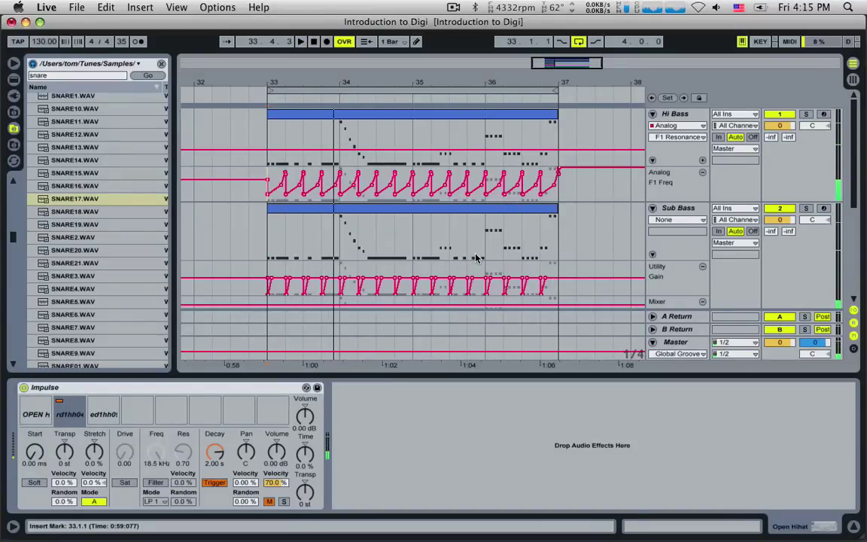
scroll(467, 236, down, 8)
scroll(469, 238, down, 1)
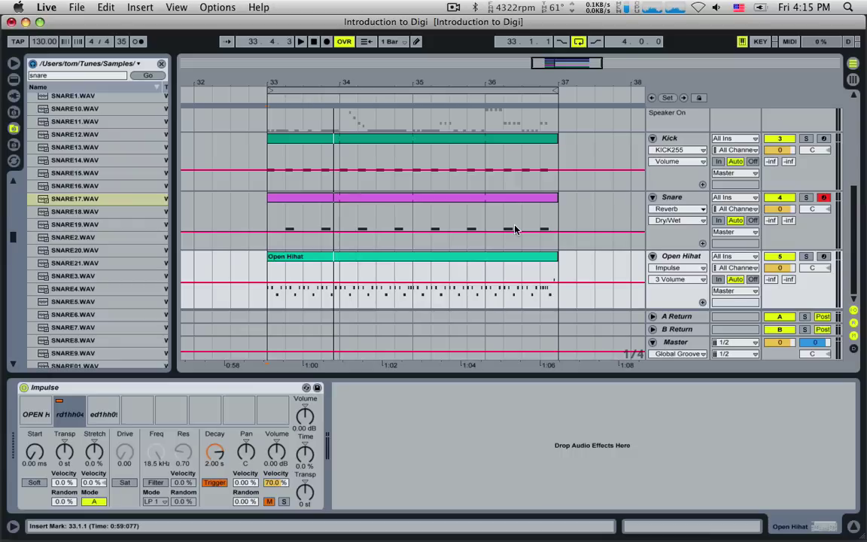
click(139, 9)
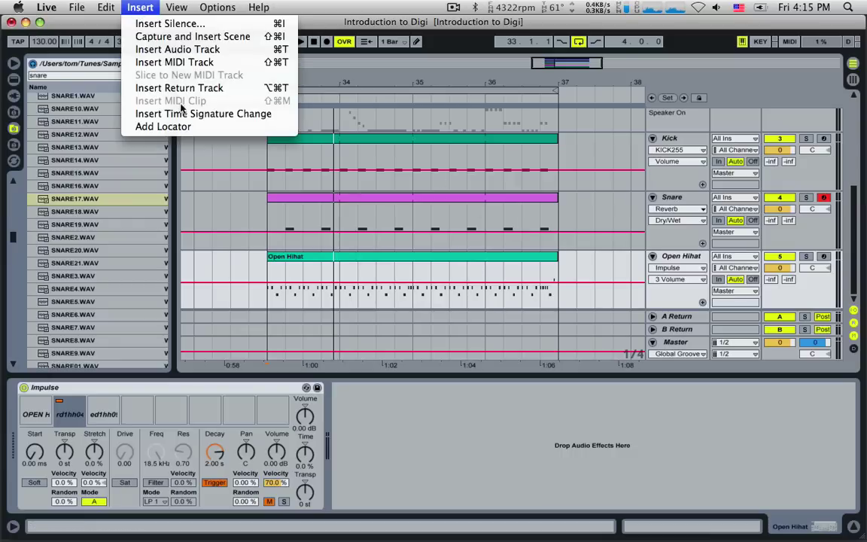
click(188, 62)
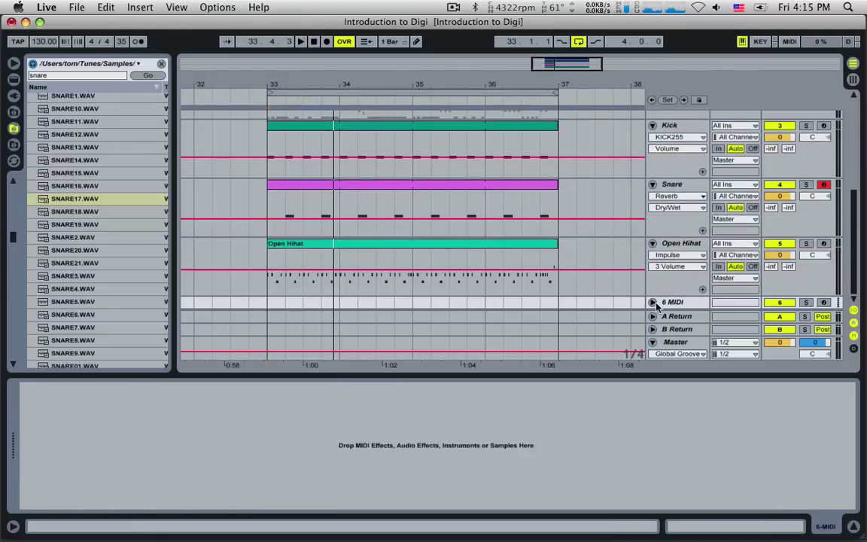
click(651, 303)
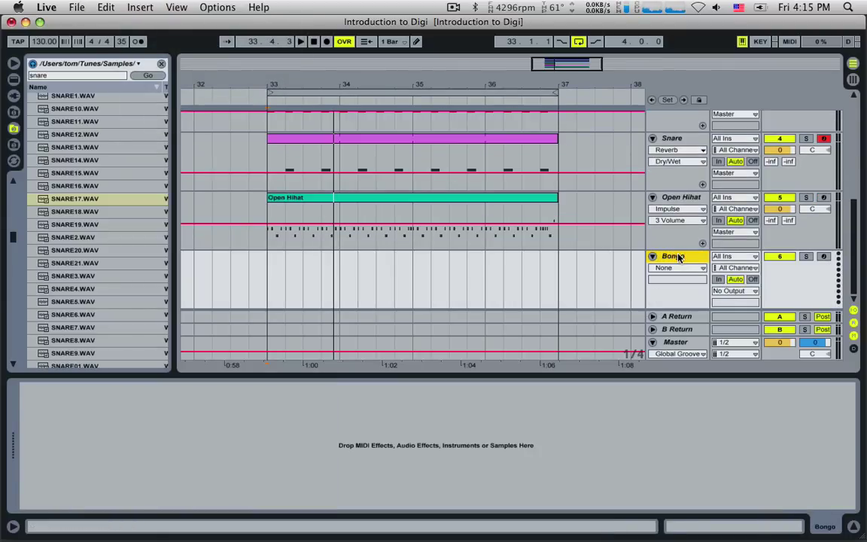
Step: Load an empty Impulse instrument onto the Bongo track
click(14, 78)
click(74, 164)
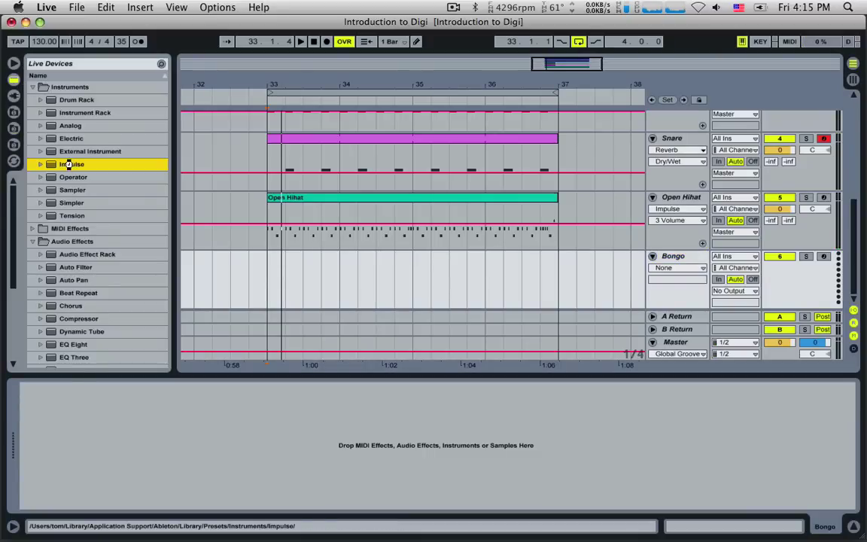
double_click(69, 164)
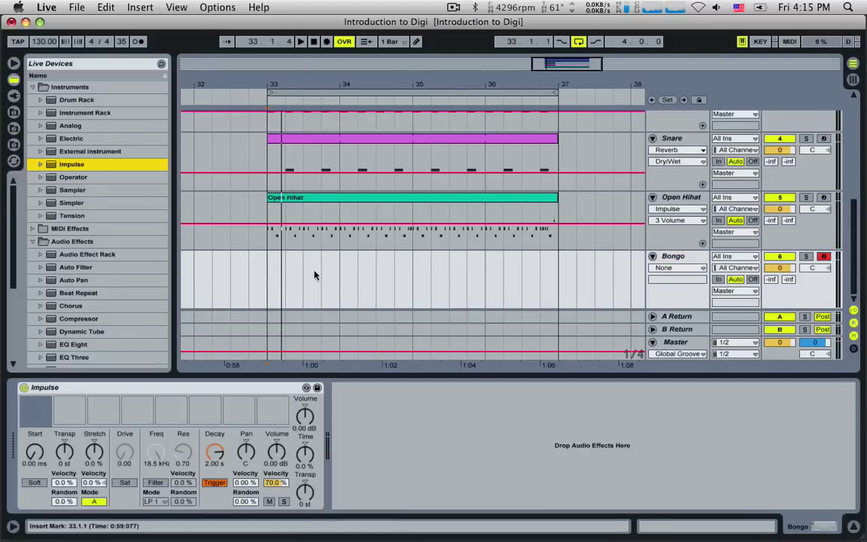
Step: Insert a one-bar MIDI clip on the Bongo track from 33.1.1 to 34.1.1
drag(268, 286, 336, 280)
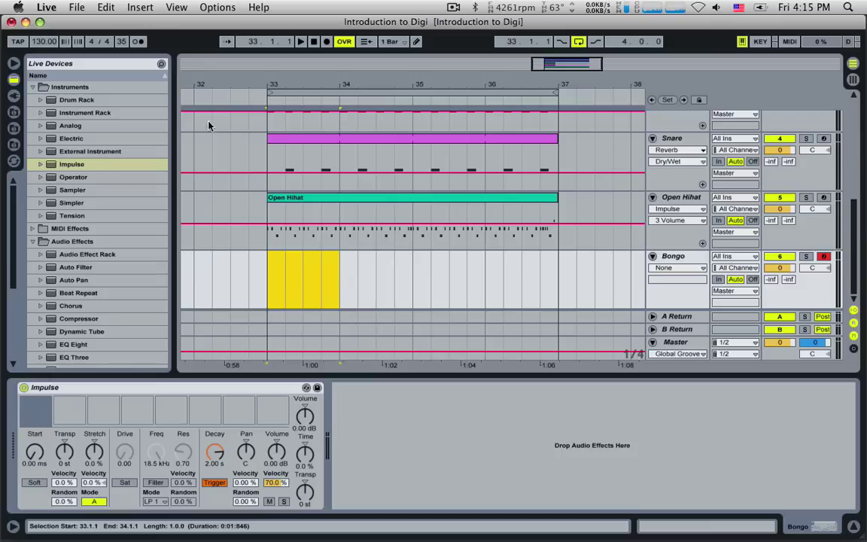
click(140, 7)
click(152, 102)
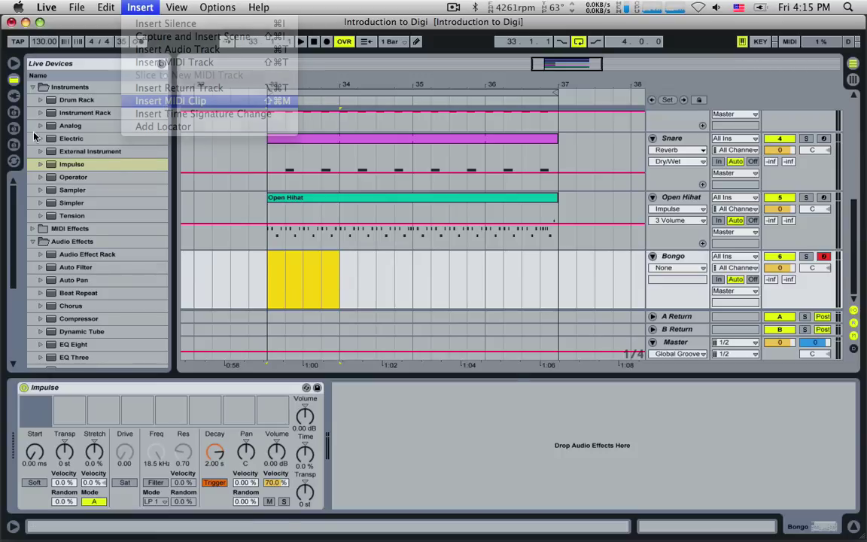
Step: Search the Samples folder for "bongo"
click(13, 128)
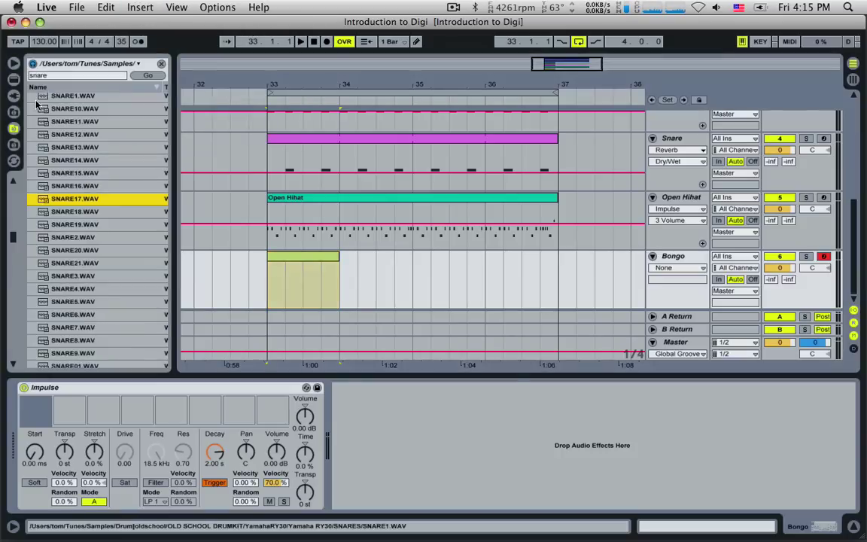
click(31, 76)
text(bong)
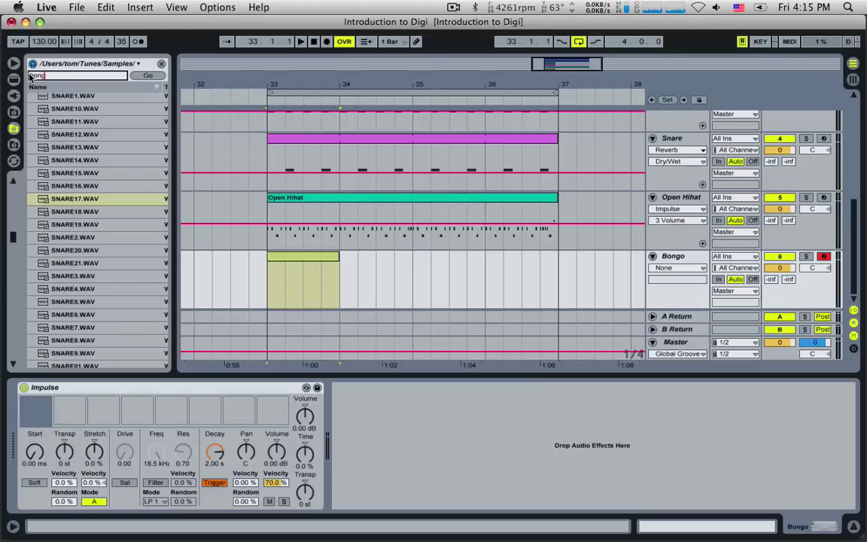
text(o)
key(Return)
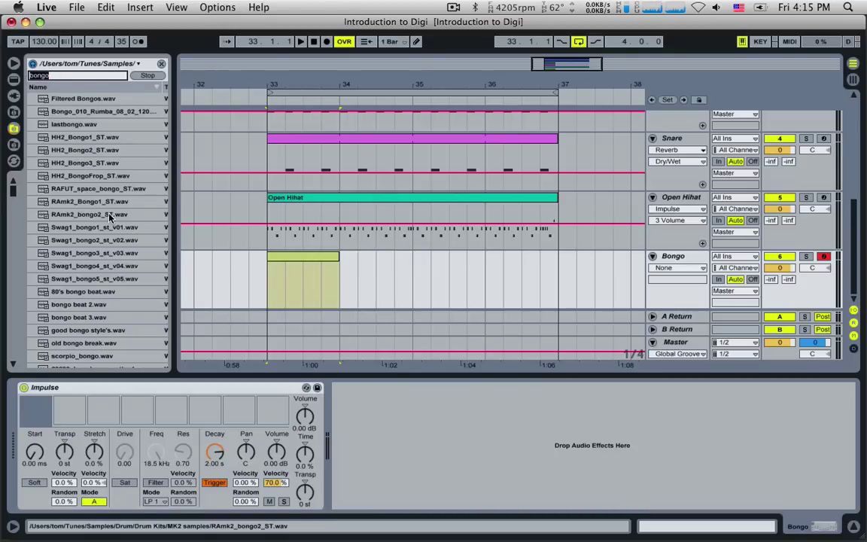
Step: Find the BONGO-CONGA one-shots in the results and audition samples 105 to 108
drag(13, 188, 29, 255)
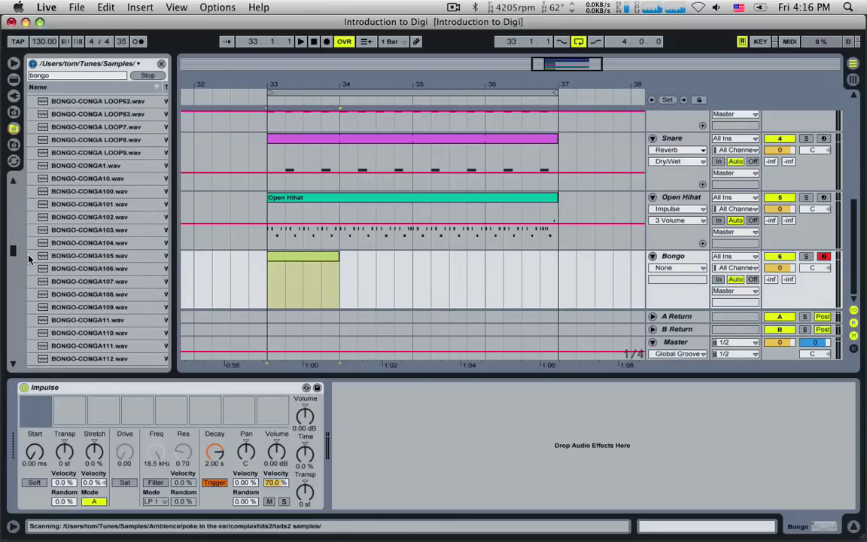
scroll(101, 215, down, 3)
click(100, 220)
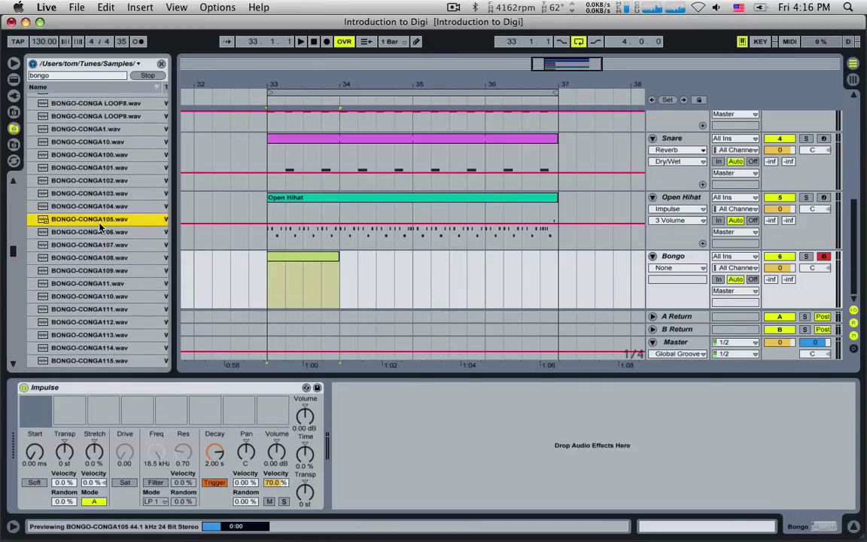
scroll(101, 224, down, 4)
click(92, 209)
click(90, 196)
click(83, 183)
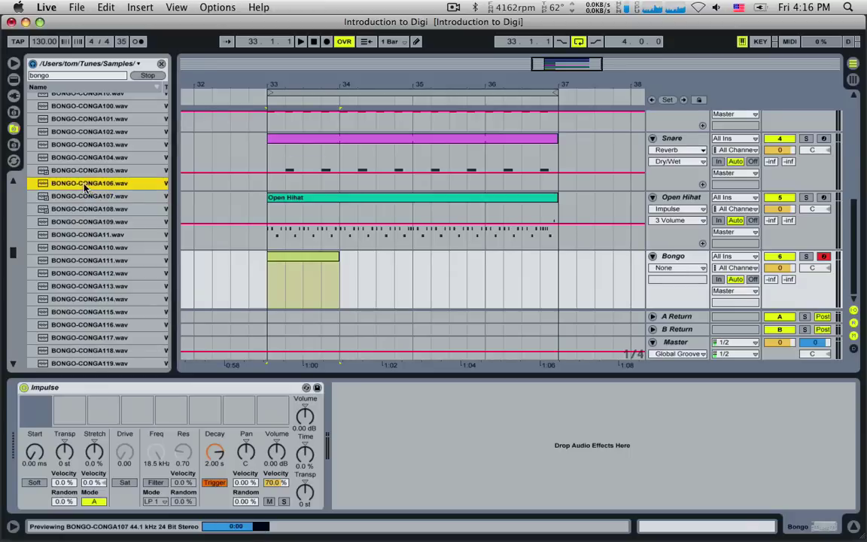
Step: Load the samples BONGO-CONGA104, 105, 106 and 107 into the first four Impulse slots, in that order
click(79, 161)
drag(76, 162, 38, 414)
click(78, 173)
drag(77, 173, 72, 412)
click(75, 188)
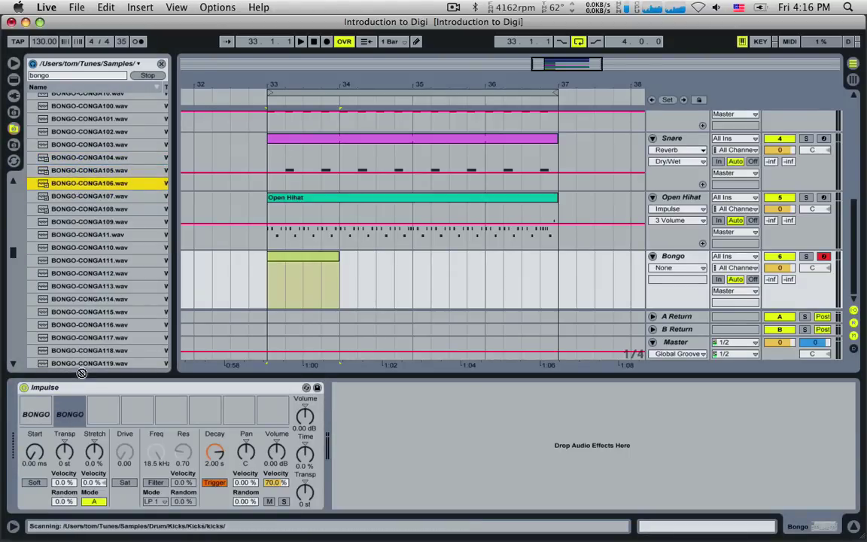
drag(82, 373, 104, 413)
click(70, 196)
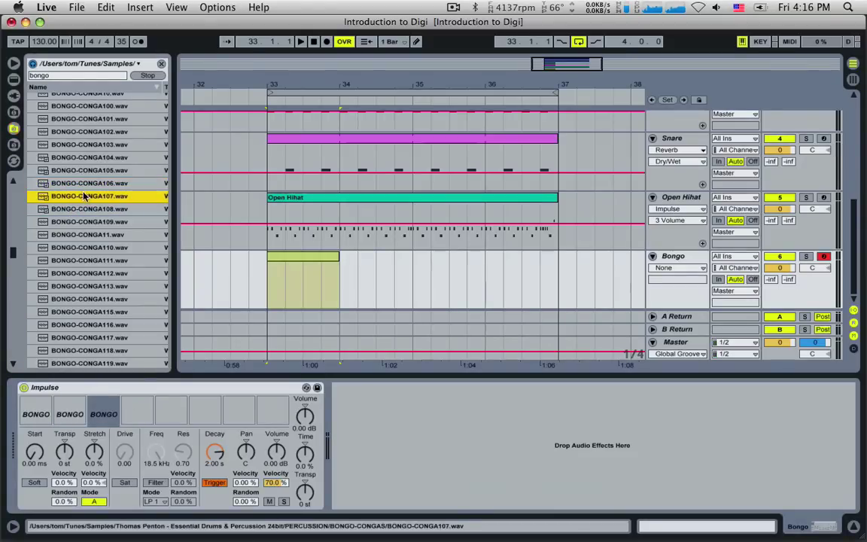
drag(85, 196, 172, 413)
Step: Load BONGO-CONGA111, 112 and 113 into the fifth, sixth and seventh Impulse slots
click(77, 261)
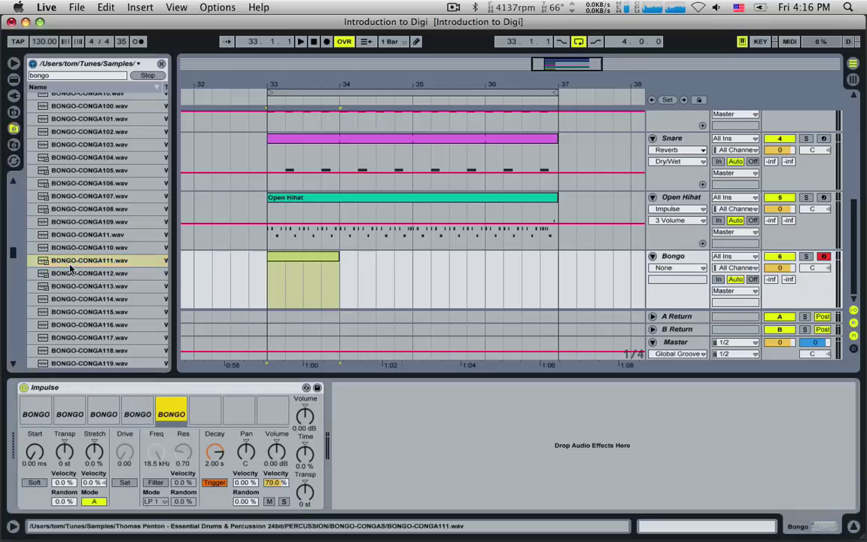
click(69, 276)
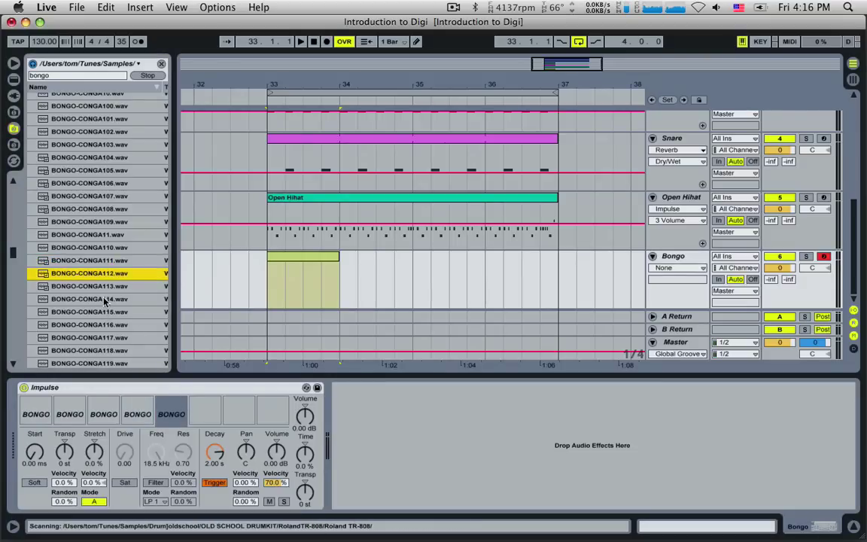
drag(96, 275, 239, 413)
click(94, 290)
Step: Audition further BONGO-CONGA one-shots among the search results to find a sound for the last empty Impulse slot
click(83, 299)
click(83, 312)
scroll(90, 329, down, 4)
click(90, 329)
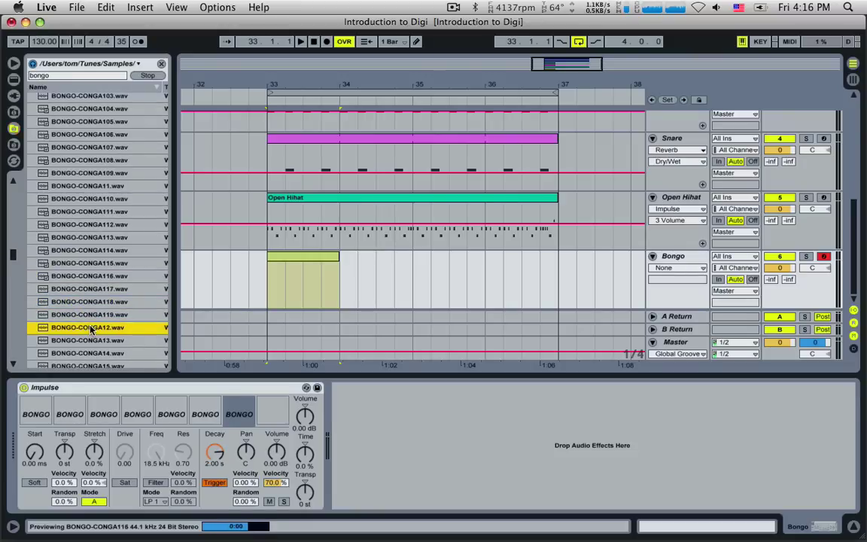
click(95, 314)
click(98, 302)
click(110, 172)
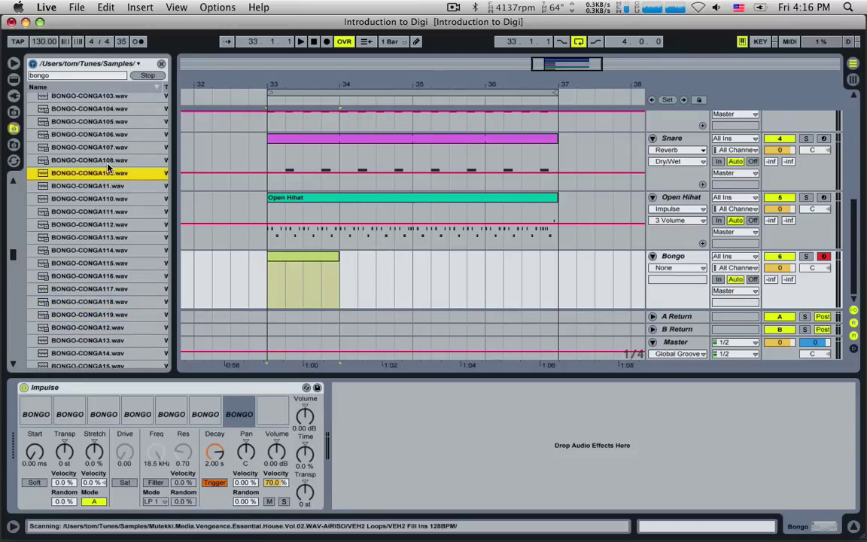
click(107, 161)
click(107, 146)
click(108, 135)
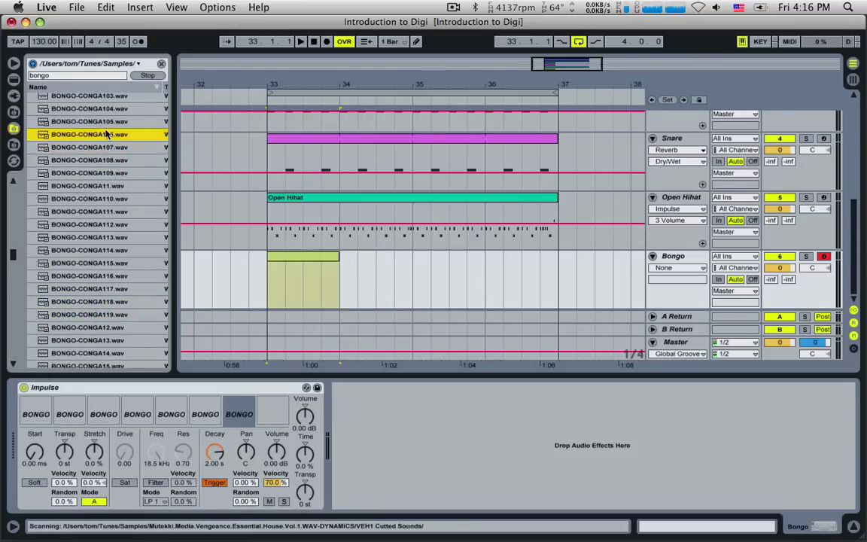
scroll(107, 133, up, 4)
click(108, 132)
scroll(108, 134, up, 3)
click(104, 143)
click(101, 155)
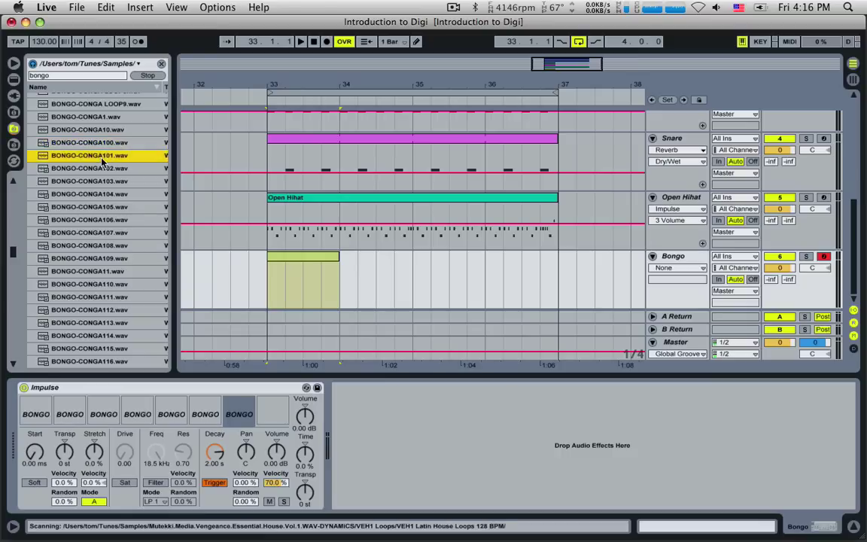
Step: Compare BONGO-CONGA1 and BONGO-CONGA10, and load BONGO-CONGA10 into the eighth Impulse slot
click(95, 131)
click(96, 118)
click(93, 131)
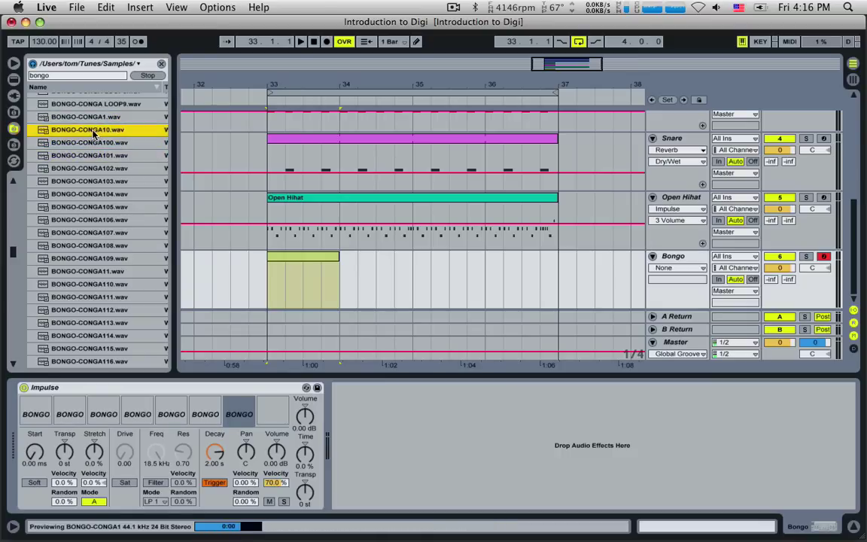
drag(89, 131, 275, 408)
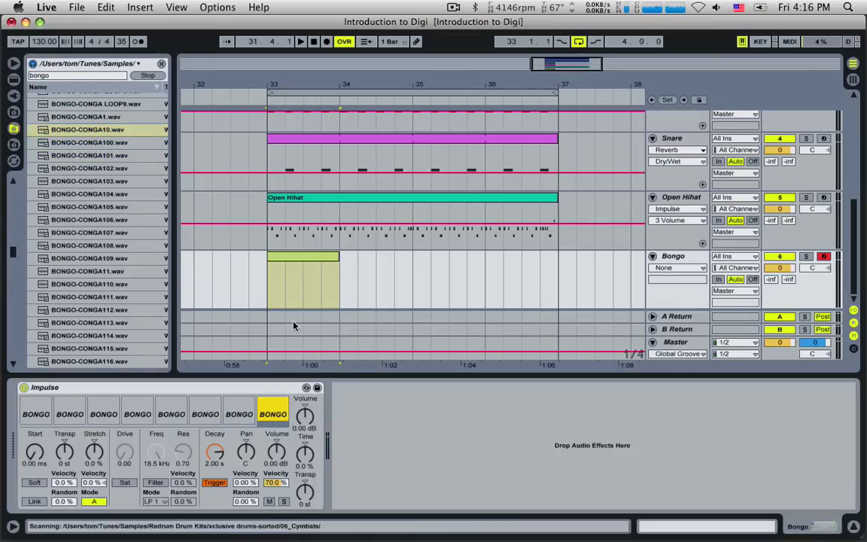
Step: Fill the Bongo clip's first two beats with eight rising sixteenth notes, from BONGO-CONGA104 up to BONGO-CONGA10, and play them back
double_click(291, 265)
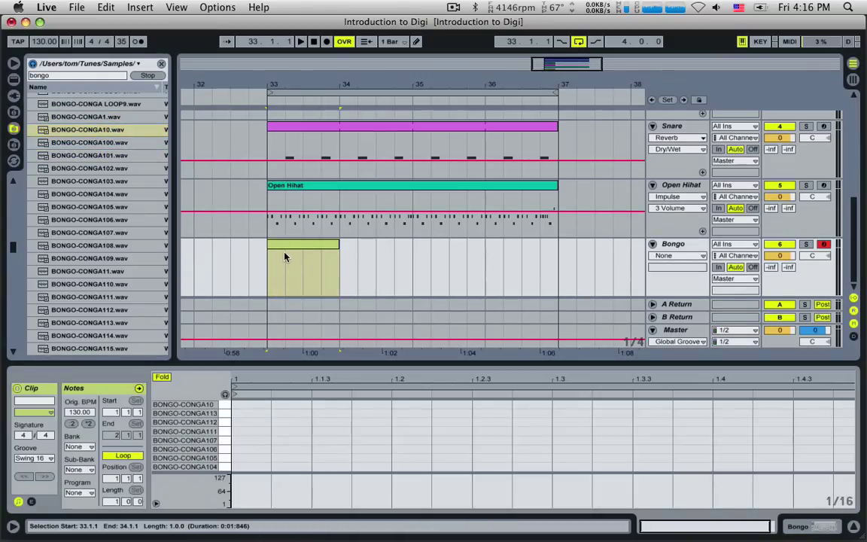
click(259, 416)
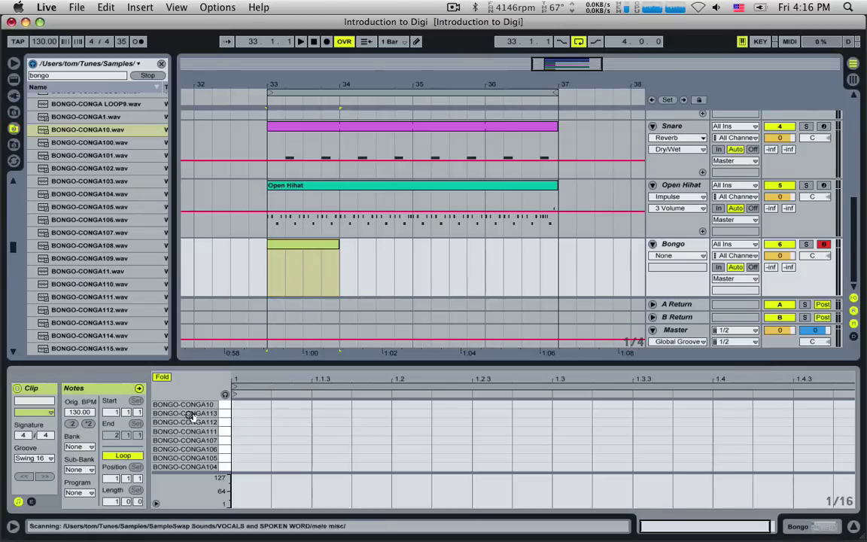
double_click(251, 468)
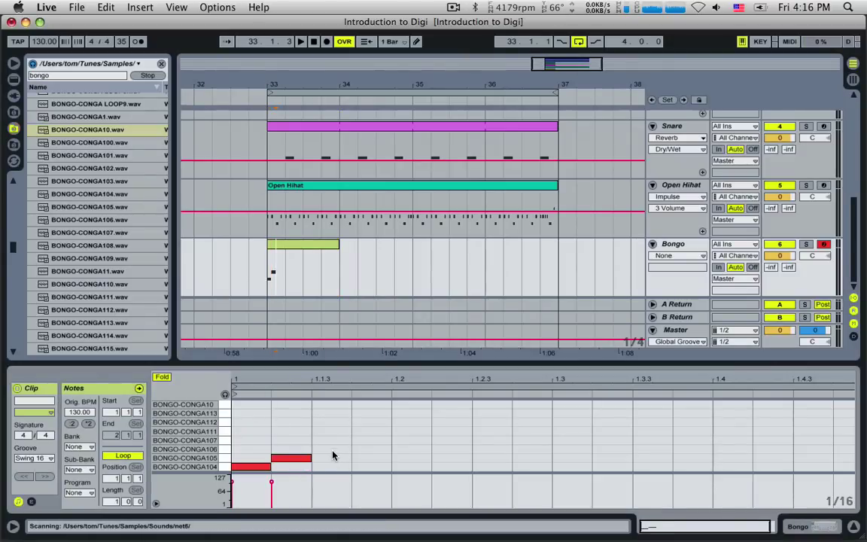
double_click(374, 441)
double_click(410, 431)
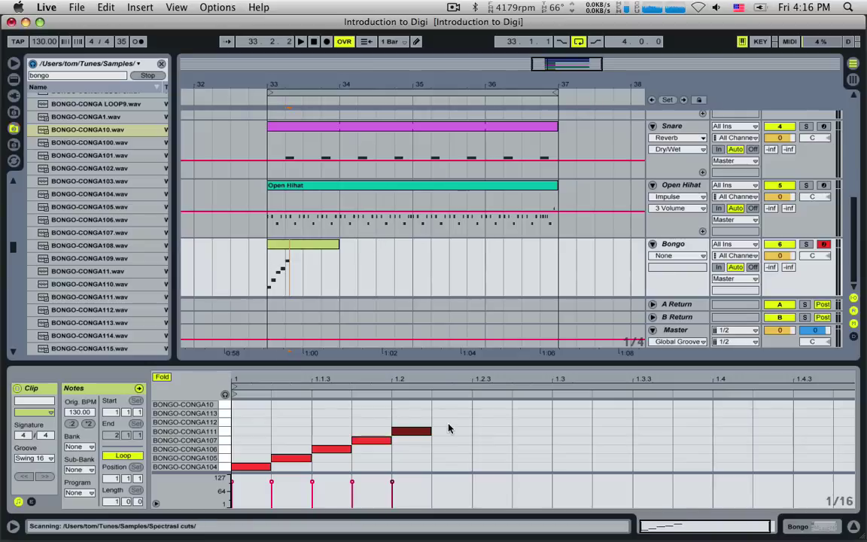
double_click(451, 422)
double_click(492, 413)
double_click(532, 405)
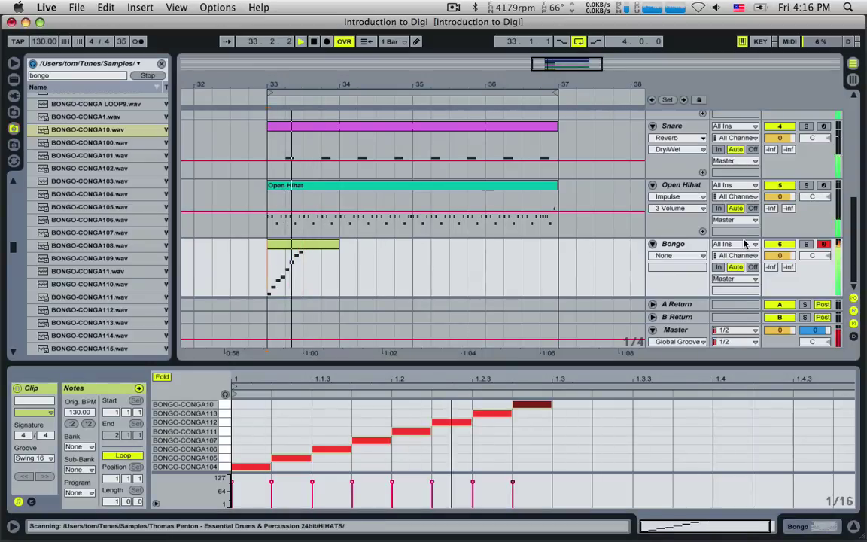
key(space)
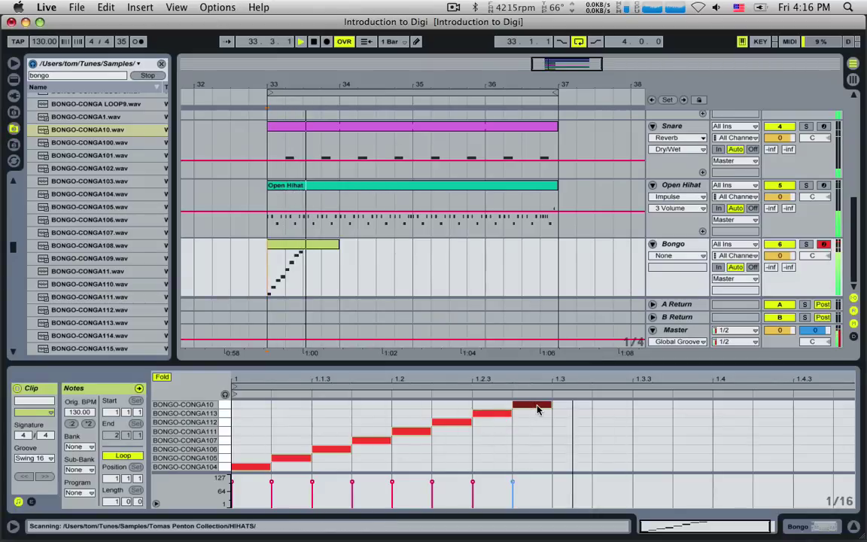
key(space)
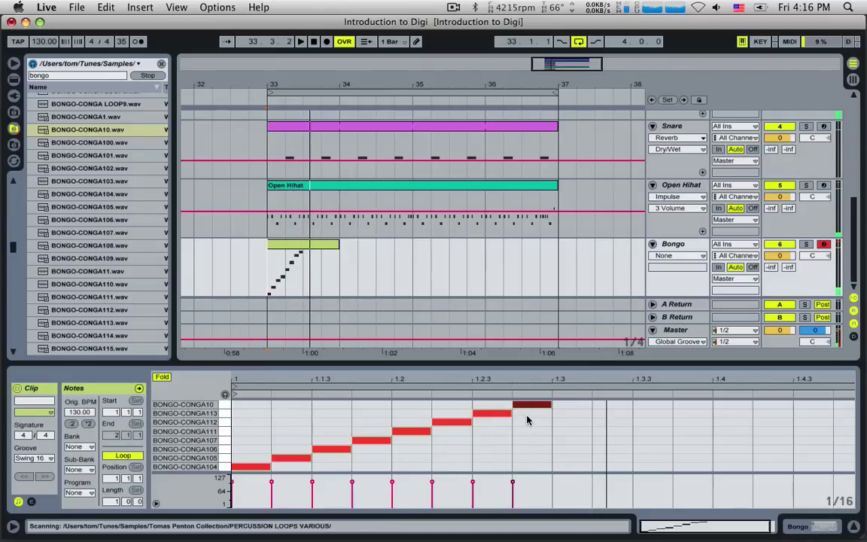
Step: Lower the velocities of the BONGO-CONGA105, 107, 112 and 10 notes in the rising run, with 112 at 52 and 10 at 50
click(284, 485)
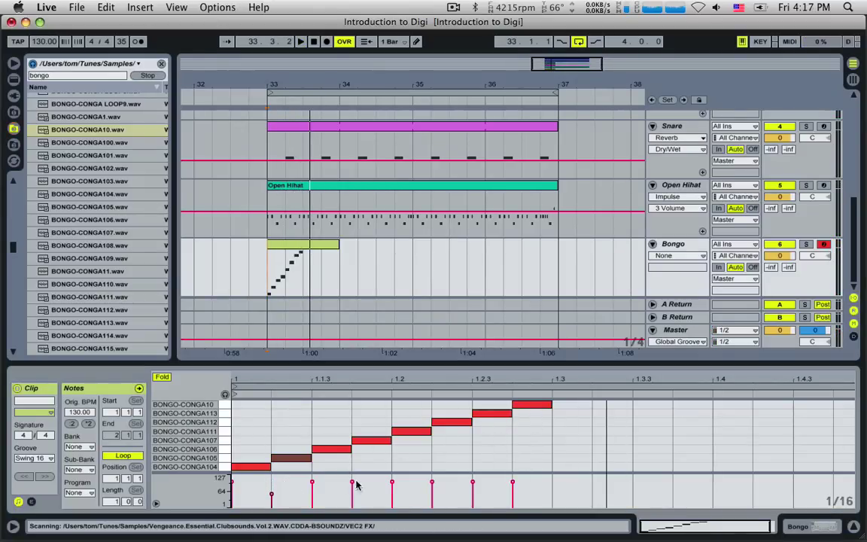
drag(356, 486, 356, 495)
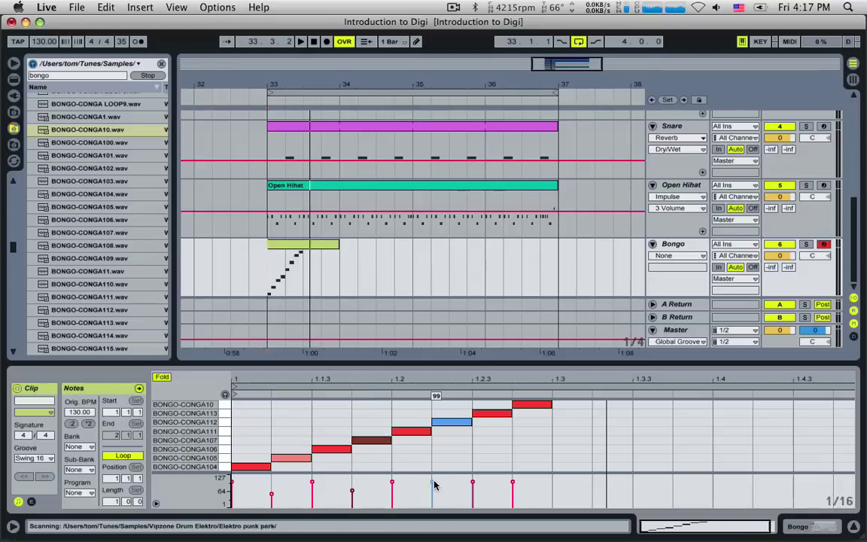
key(space)
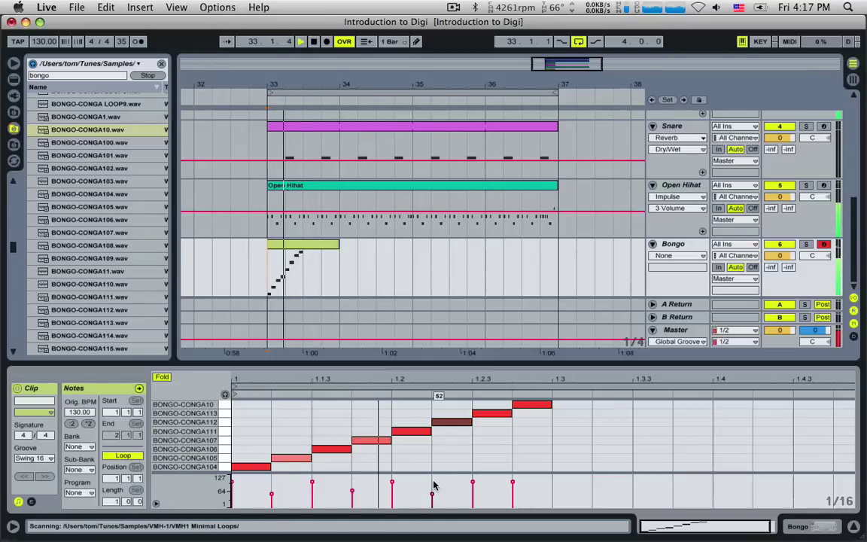
drag(516, 488, 516, 498)
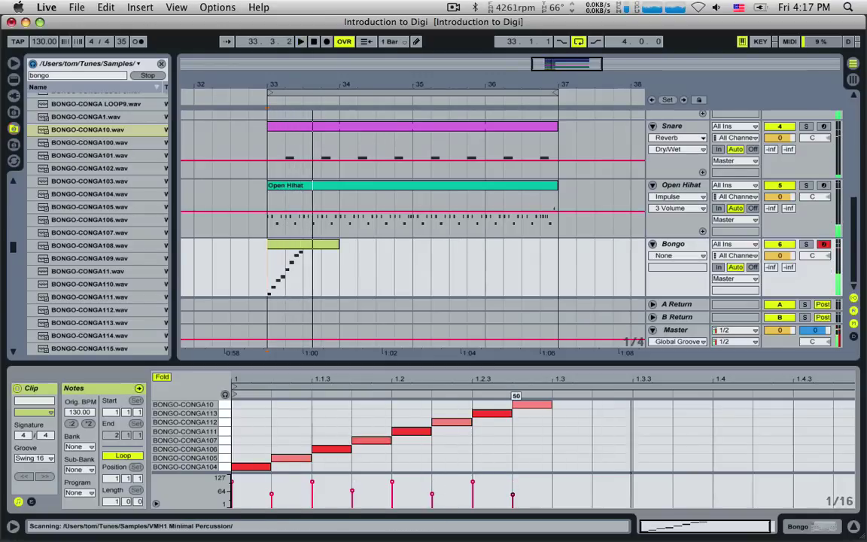
Step: Add a BONGO-CONGA10 note at 1.3.2 and a BONGO-CONGA105 note at 1.4.2, and extend the looped Bongo clip to 37.1.1
double_click(602, 406)
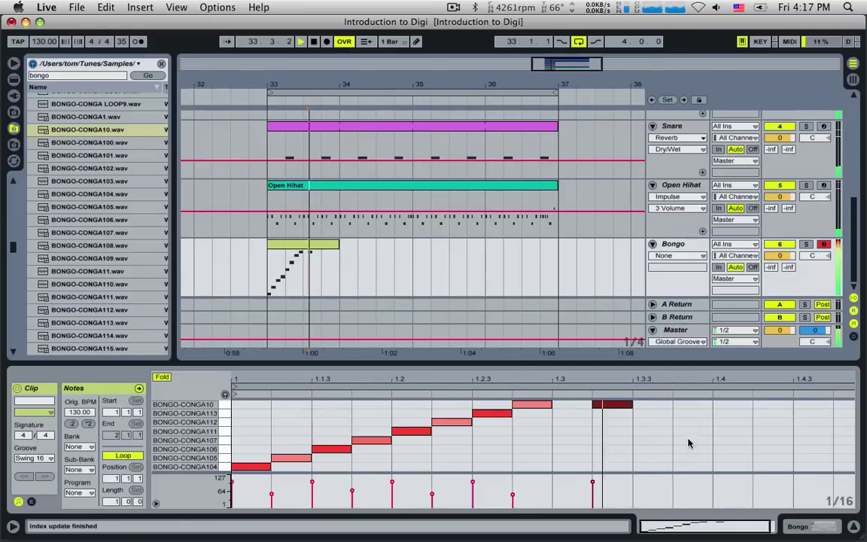
double_click(767, 458)
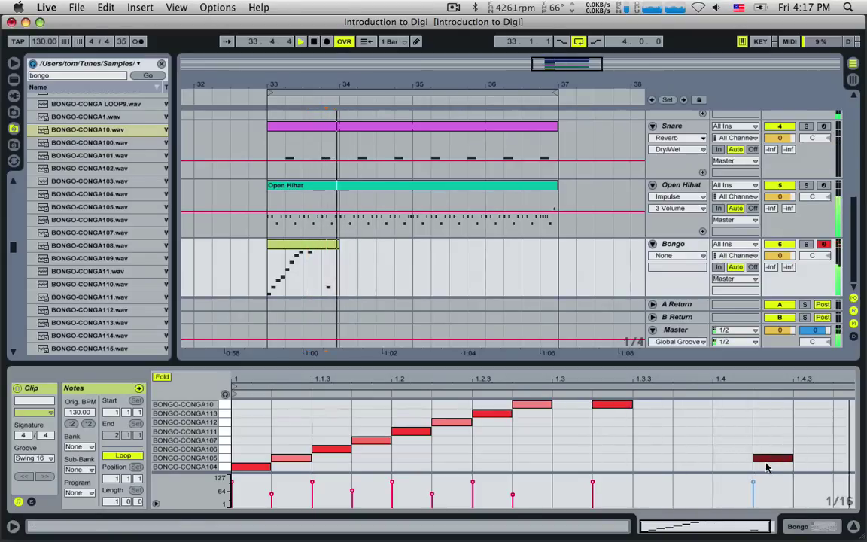
drag(338, 246, 560, 246)
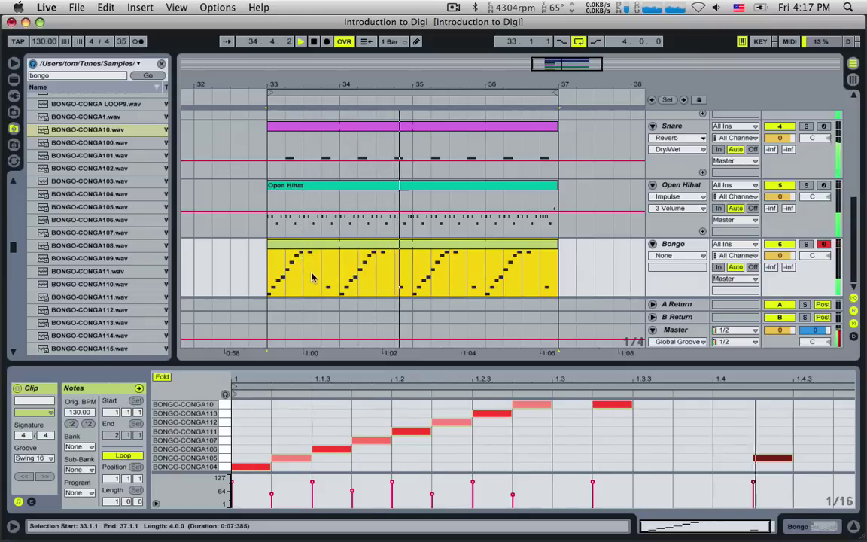
Step: Add a BONGO-CONGA105 note at 1.3.4 and move it together with the 1.4.2 note up to BONGO-CONGA106
drag(766, 458, 787, 467)
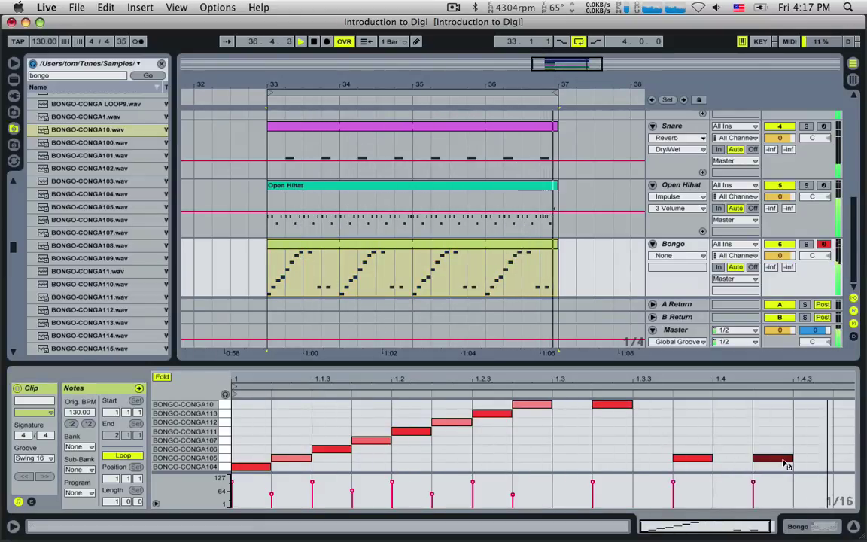
drag(672, 449, 781, 465)
key(Up)
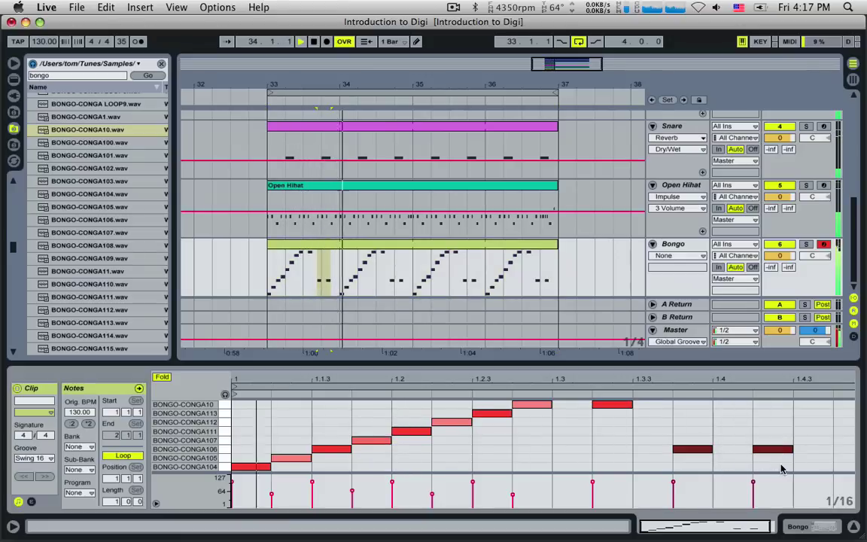
Step: Set the velocity of the note at 1.3.4 to 52 and move both closing notes up to BONGO-CONGA107
click(694, 483)
drag(673, 482, 674, 494)
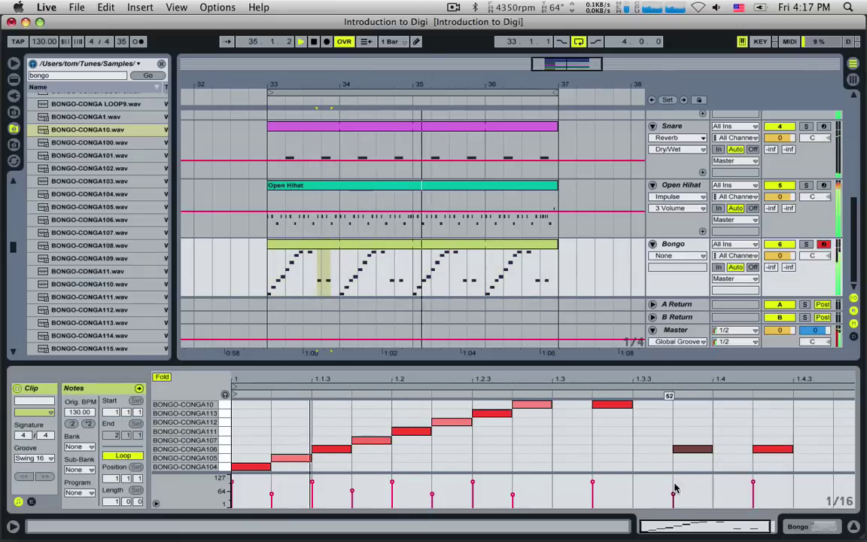
click(679, 432)
drag(680, 434, 761, 452)
key(Up)
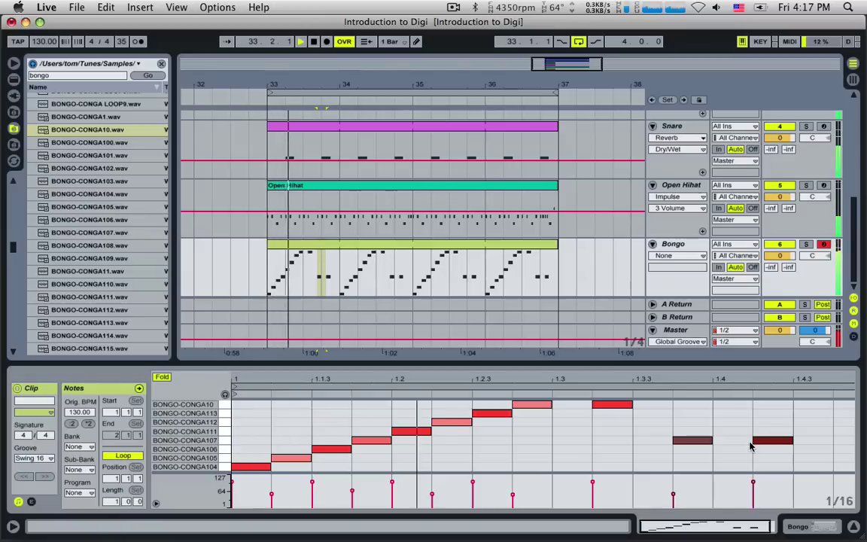
Step: Consolidate the four-bar Bongo clip from 33.1.1 to 37.1.1 into a single clip and play it back
click(675, 250)
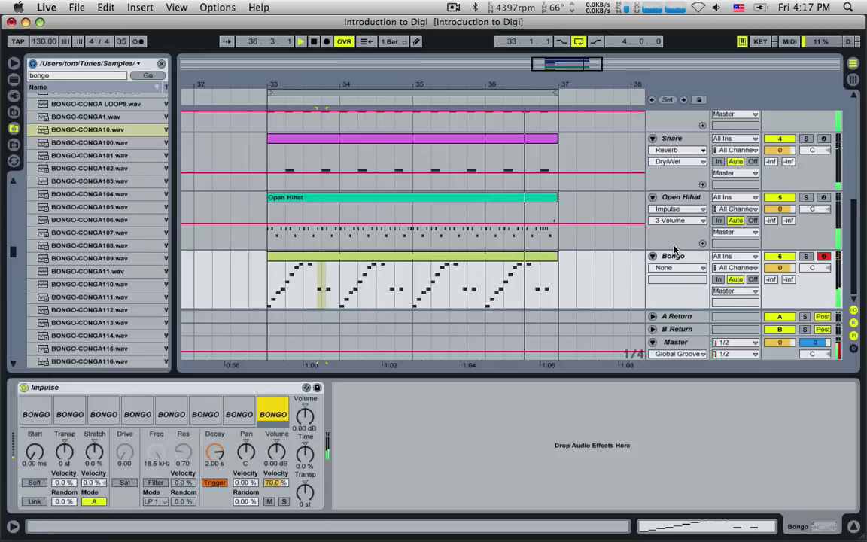
click(503, 259)
key(space)
click(140, 7)
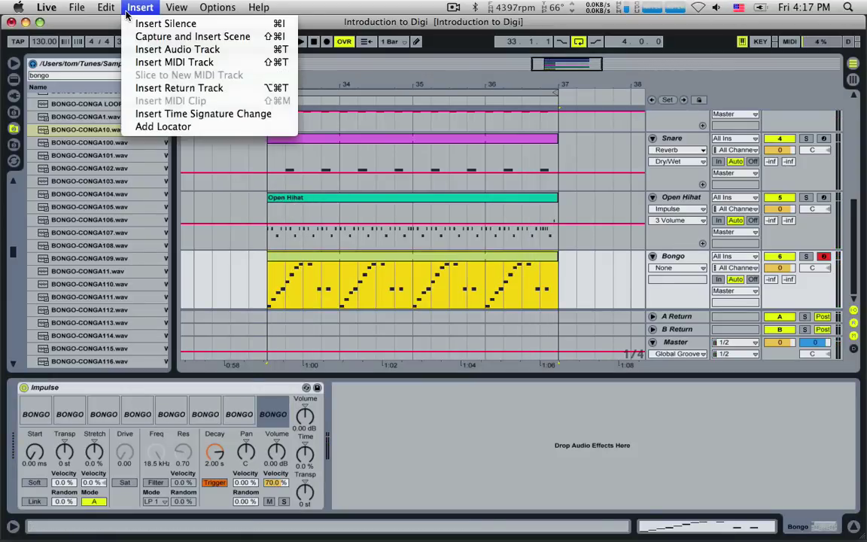
mouse_move(106, 7)
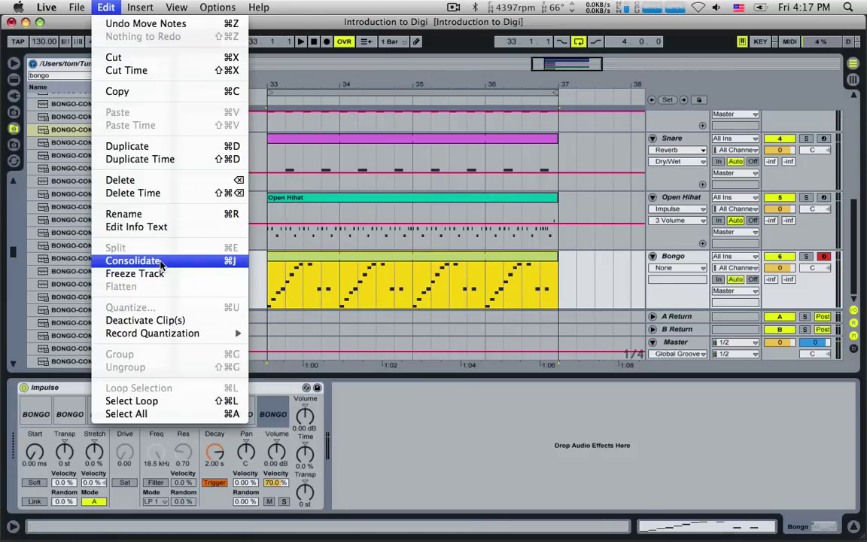
click(160, 261)
click(272, 282)
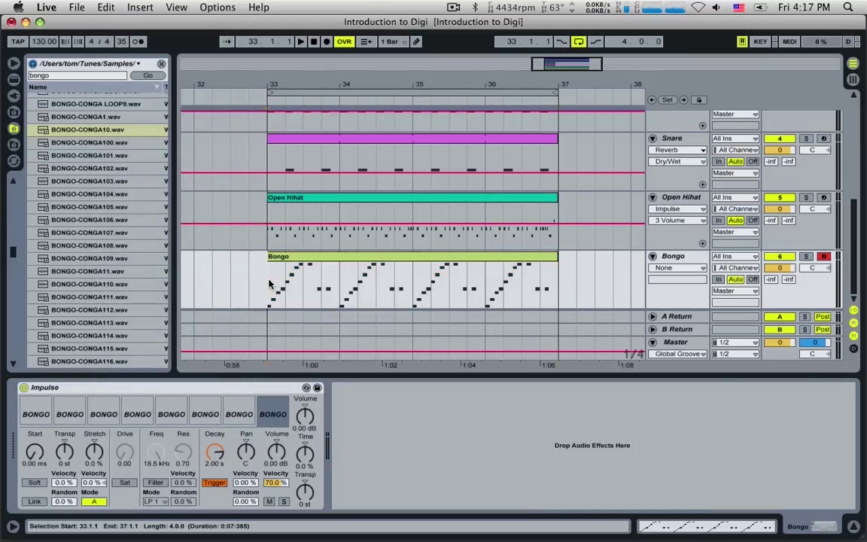
key(space)
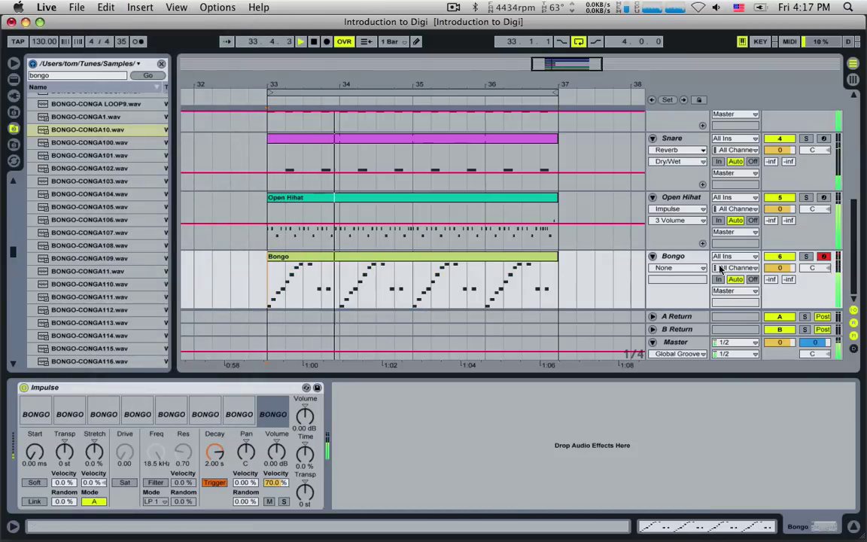
Step: Set the Bongo clip's note grid to 1/32 and add short BONGO-CONGA107 notes around 2.3.3 and at 2.4
double_click(406, 277)
key(space)
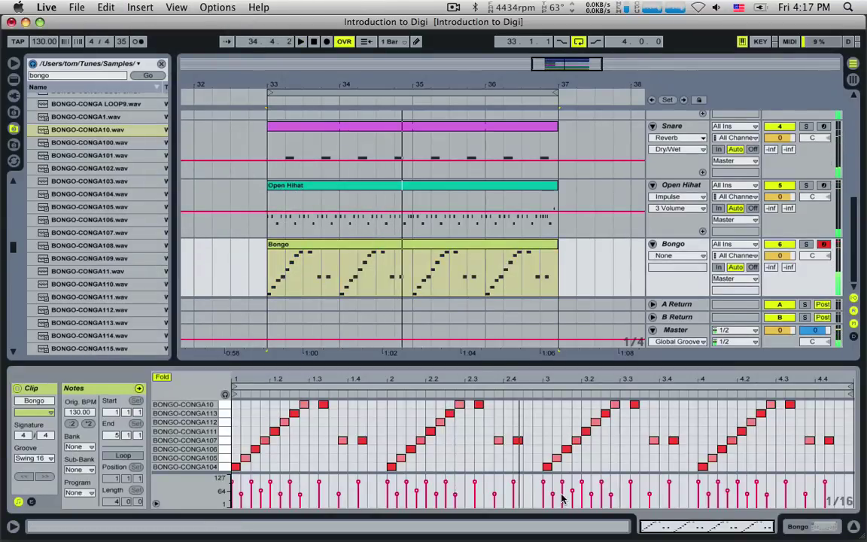
drag(720, 529, 700, 531)
right_click(520, 445)
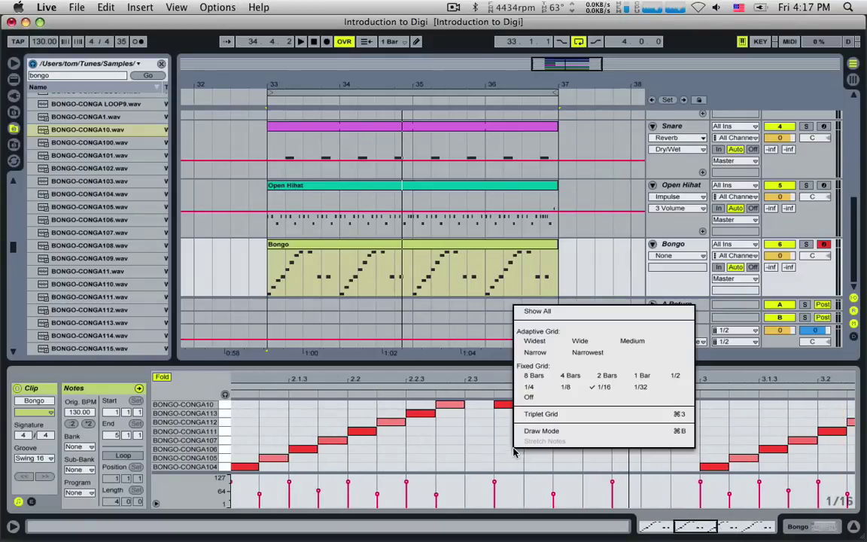
click(638, 389)
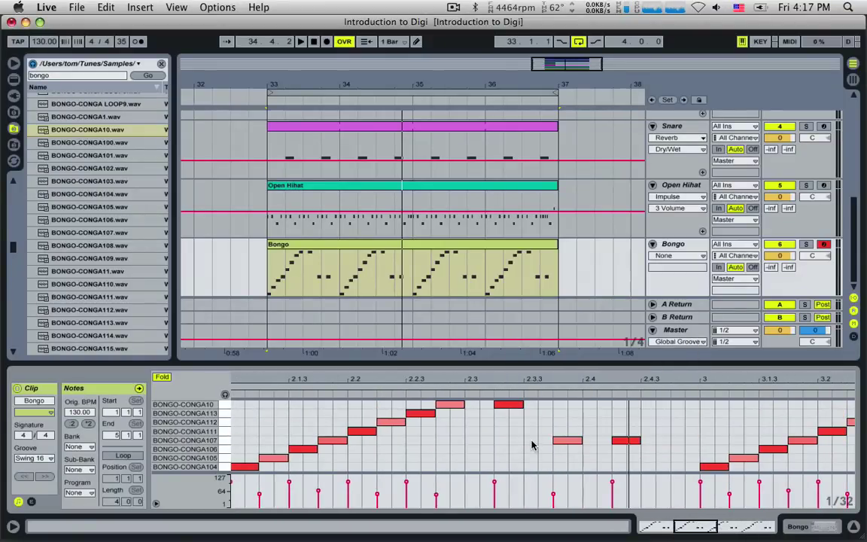
double_click(532, 441)
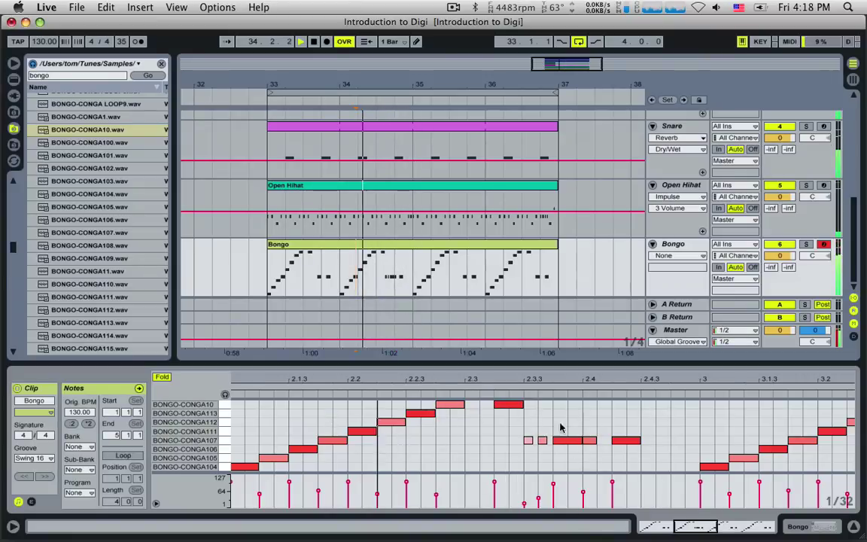
Step: Move the notes at 2.4 and 2.4.2 up to BONGO-CONGA112 and add a short note just before 2.4.2
drag(623, 441, 624, 423)
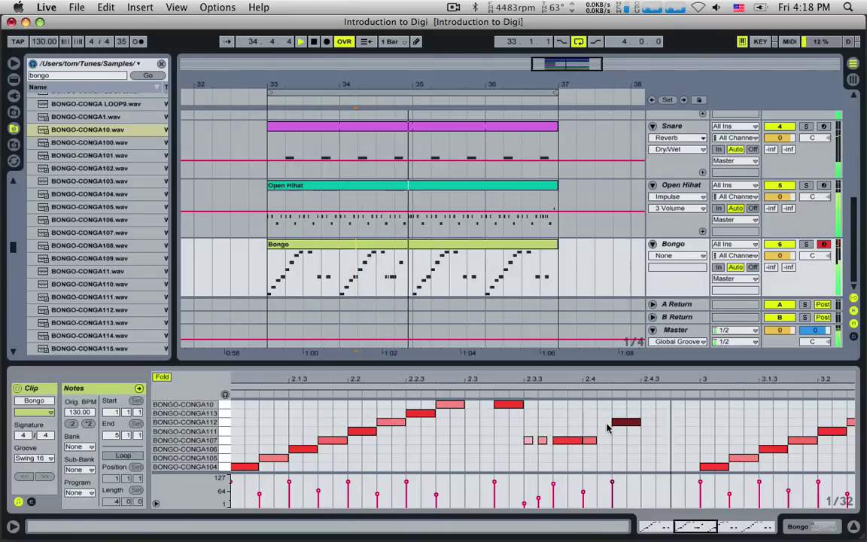
click(599, 428)
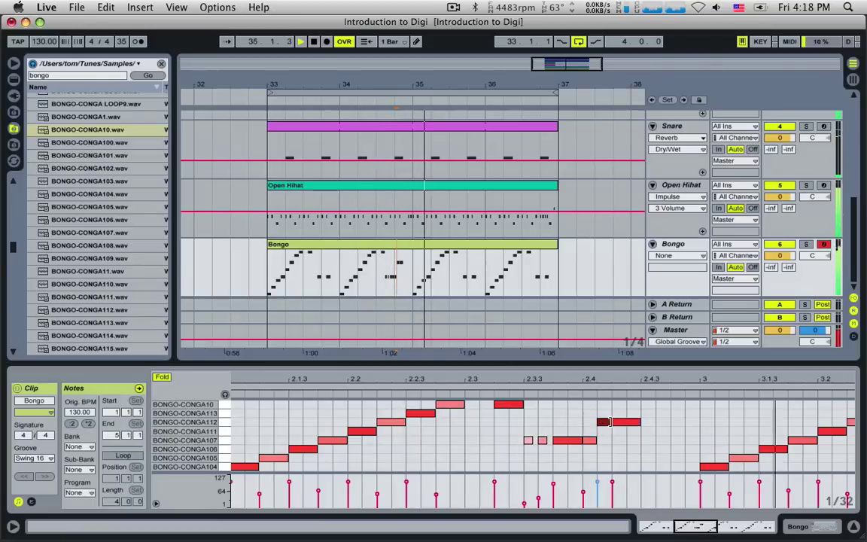
drag(590, 441, 590, 423)
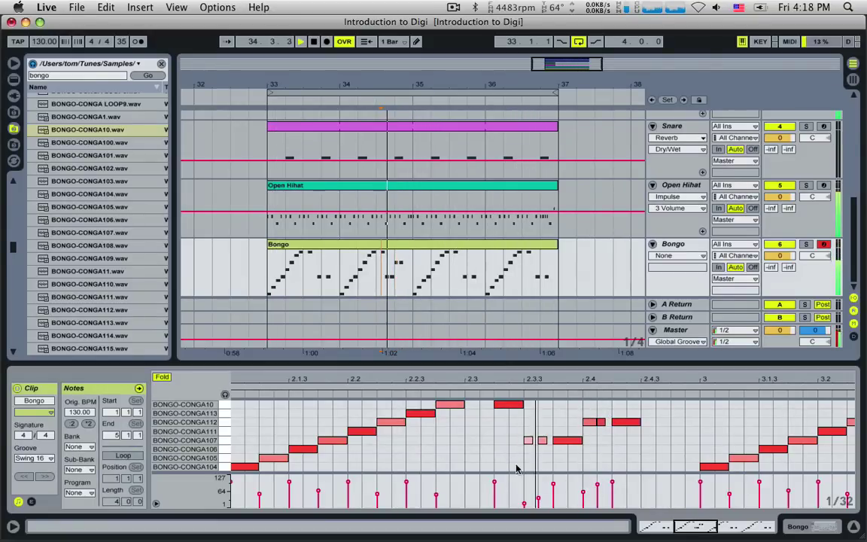
Step: Lower the velocities of the two short BONGO-CONGA112 notes starting at 2.4 and play them back
drag(583, 492, 584, 503)
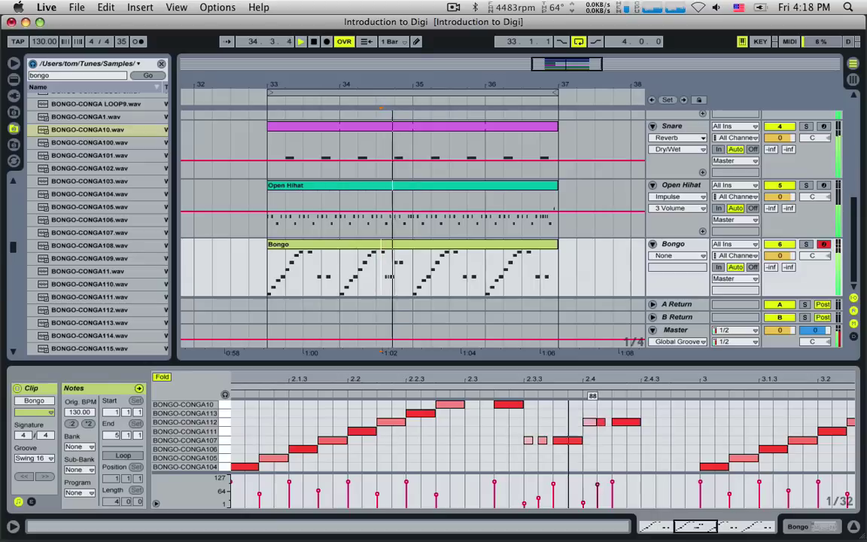
key(space)
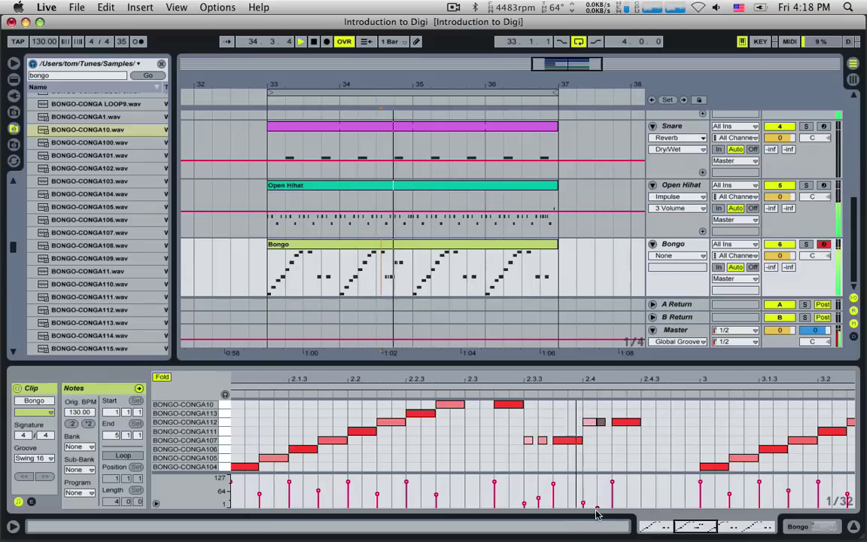
key(space)
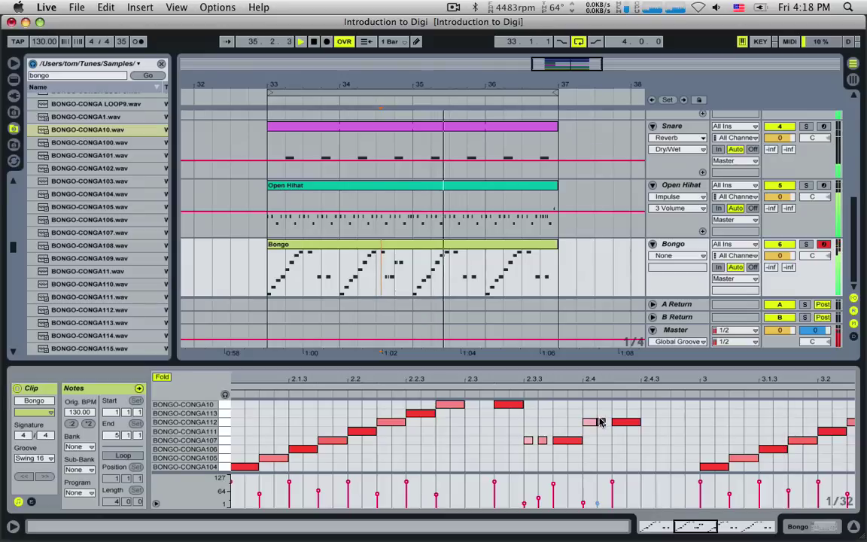
Step: Delete the short note just before 2.4.2 and move the note at 2.4.2 up to BONGO-CONGA113
drag(654, 526, 657, 518)
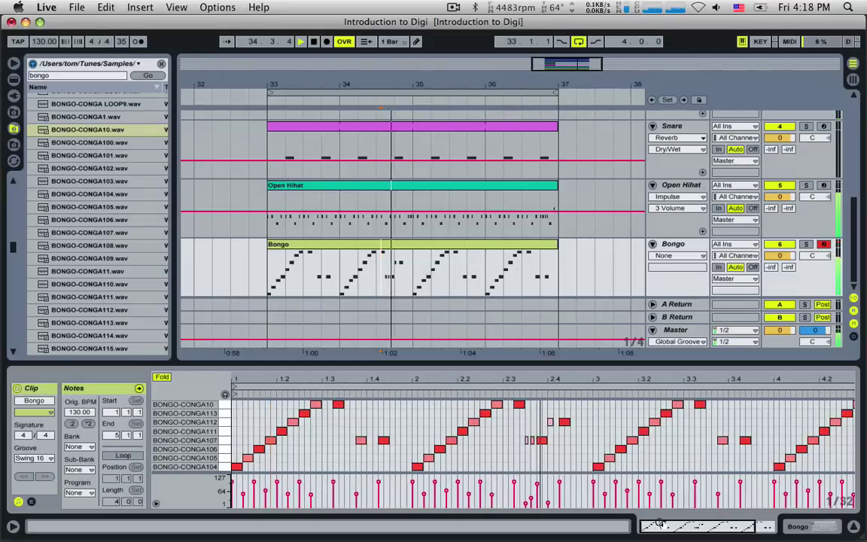
click(266, 269)
key(space)
key(space)
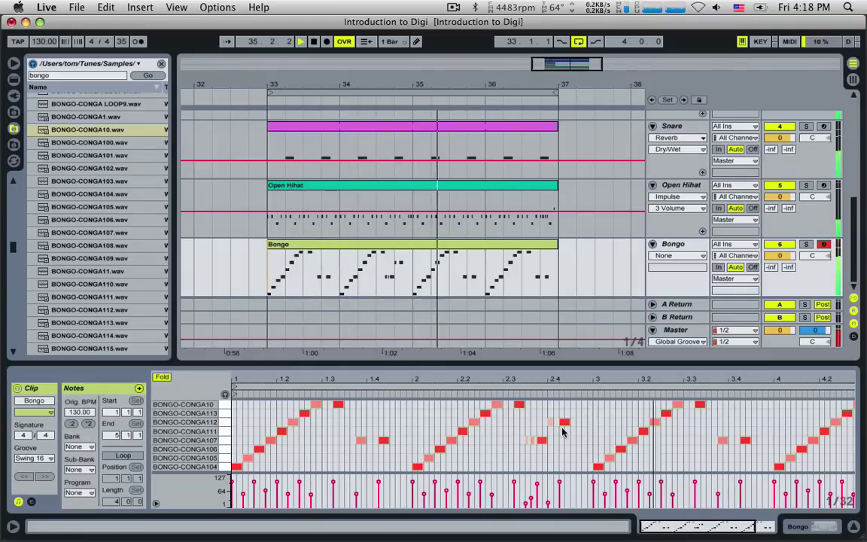
drag(564, 424, 565, 417)
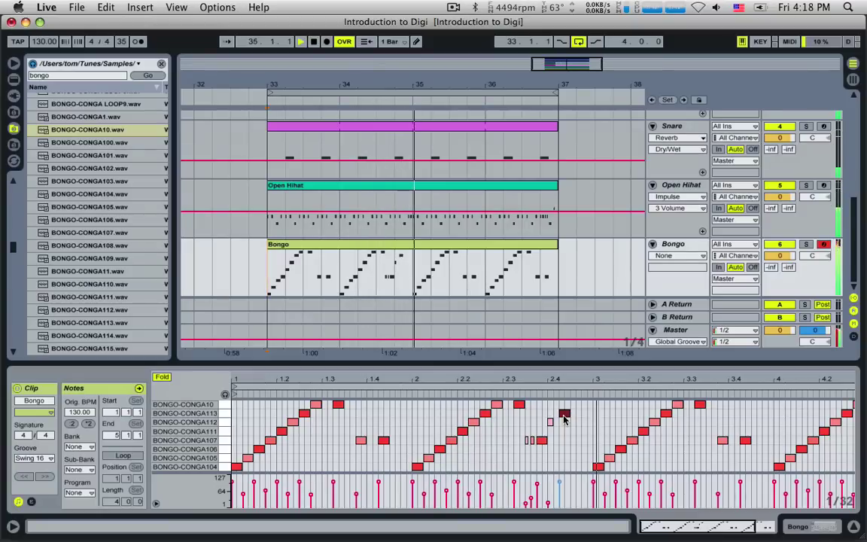
key(space)
key(space)
key(space)
Step: Turn the note grid off and place a BONGO-CONGA112 copy of the 2.4.2 note slightly ahead of it
drag(676, 528, 685, 540)
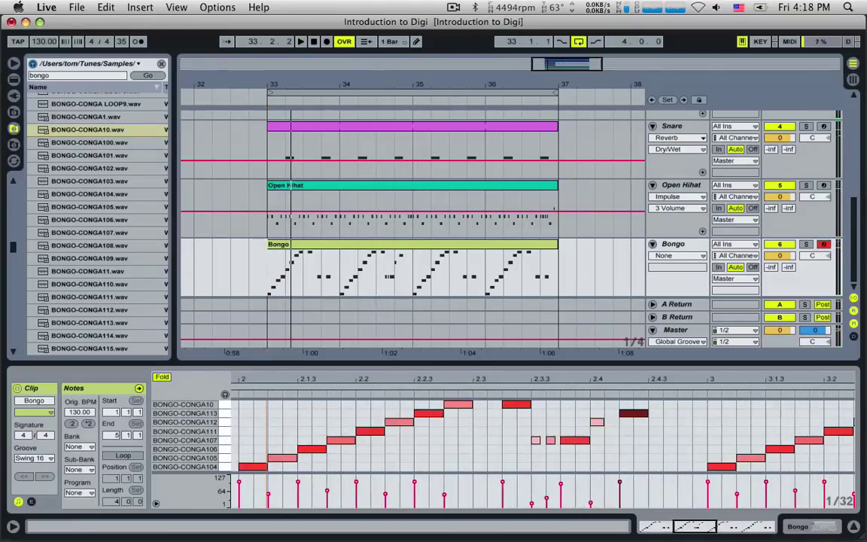
drag(597, 449, 477, 472)
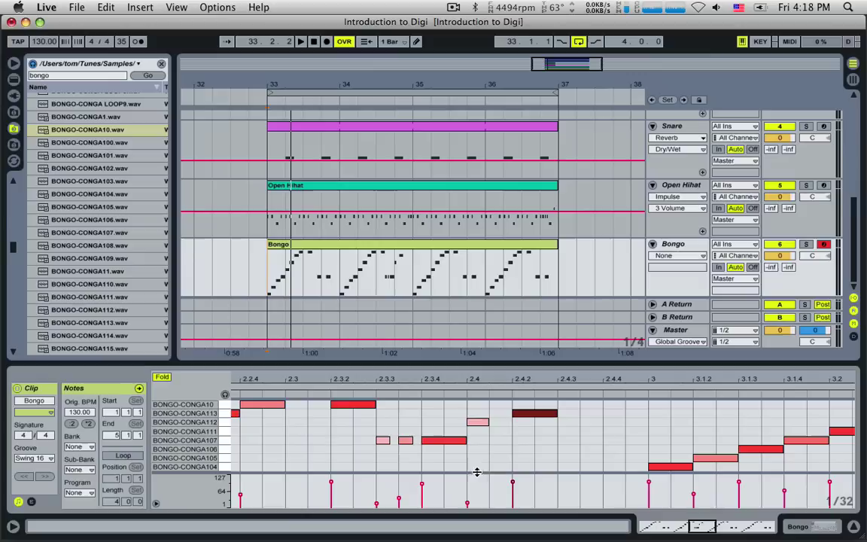
right_click(554, 449)
click(576, 396)
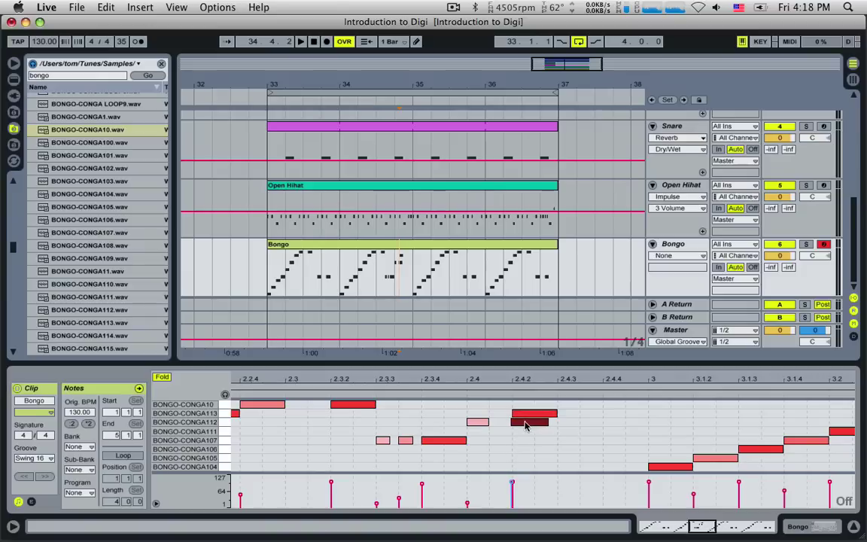
drag(517, 426, 515, 429)
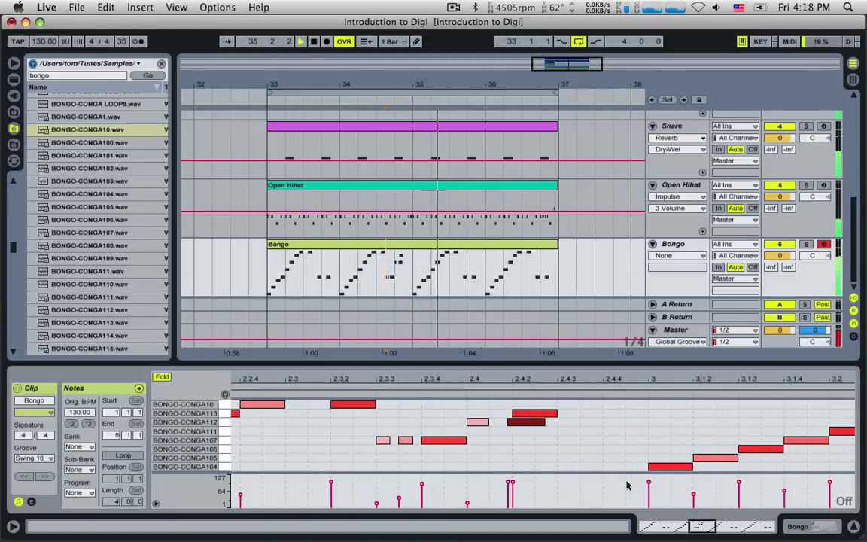
Step: Play the loop from just before 2.3.2 to check the bongo fill leading into bar 3
key(space)
key(space)
click(323, 435)
key(space)
key(space)
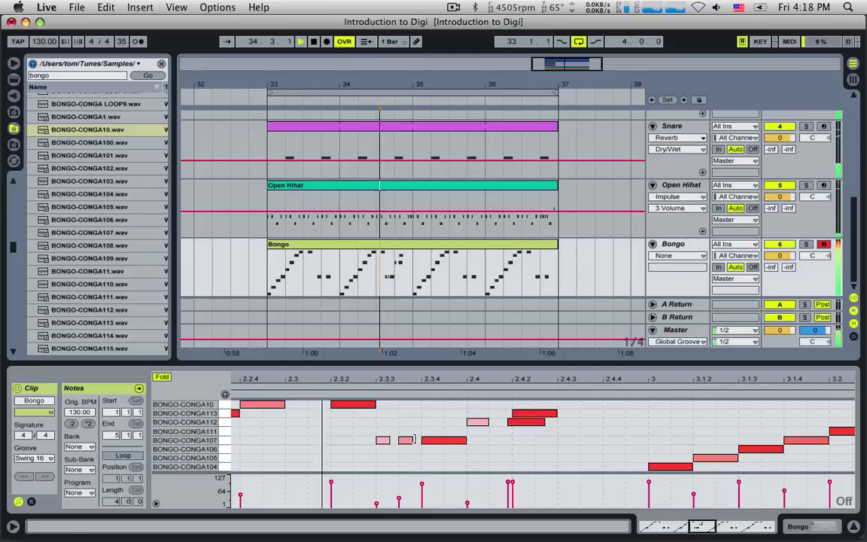
key(space)
key(space)
drag(707, 531, 719, 530)
key(space)
key(space)
key(space)
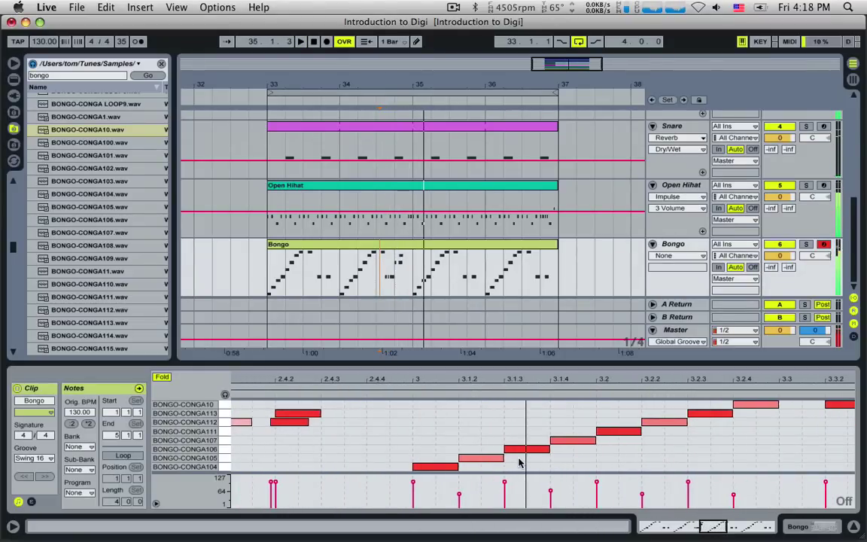
Step: Set the note grid to 1/32 and split the BONGO-CONGA105 note at 3.1.2 and the BONGO-CONGA106 note at 3.1.3 into softer short pairs
right_click(521, 462)
click(645, 403)
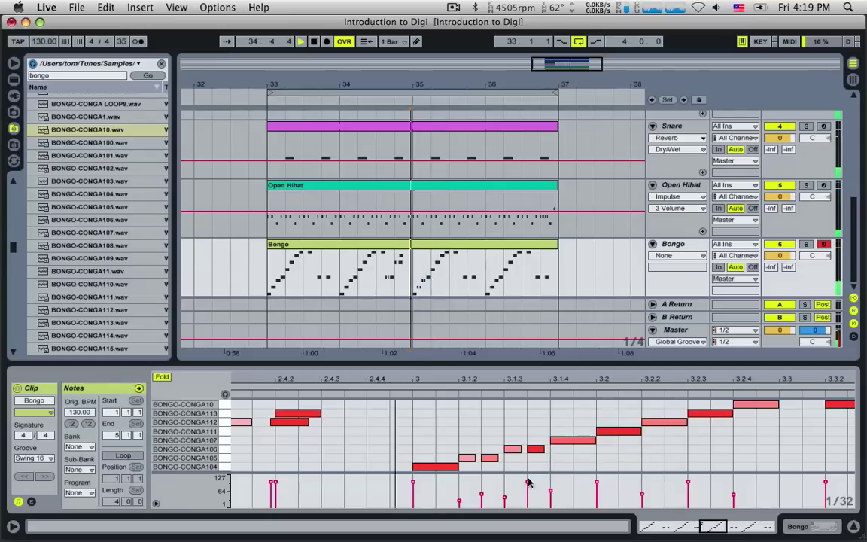
key(space)
key(space)
key(space)
key(space)
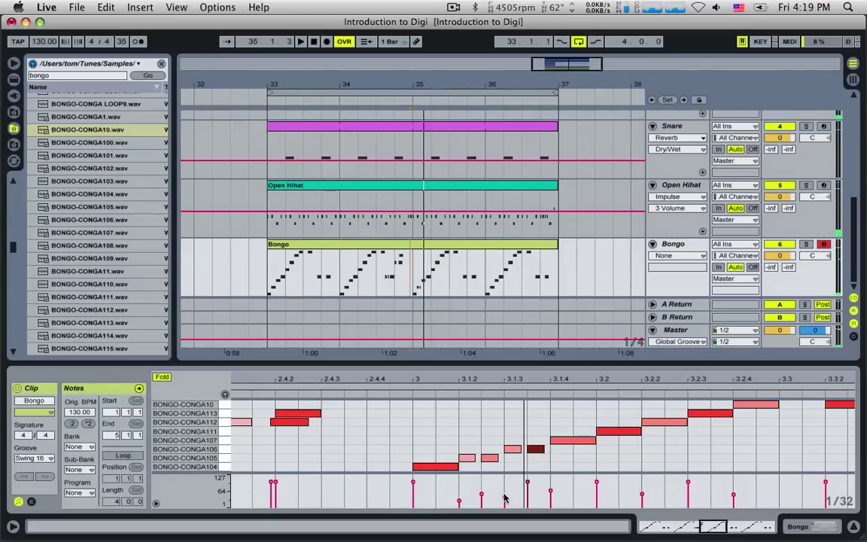
Step: Delete the second short BONGO-CONGA106 note, raise the velocity of the one at 3.1.3, and play bar 3
key(space)
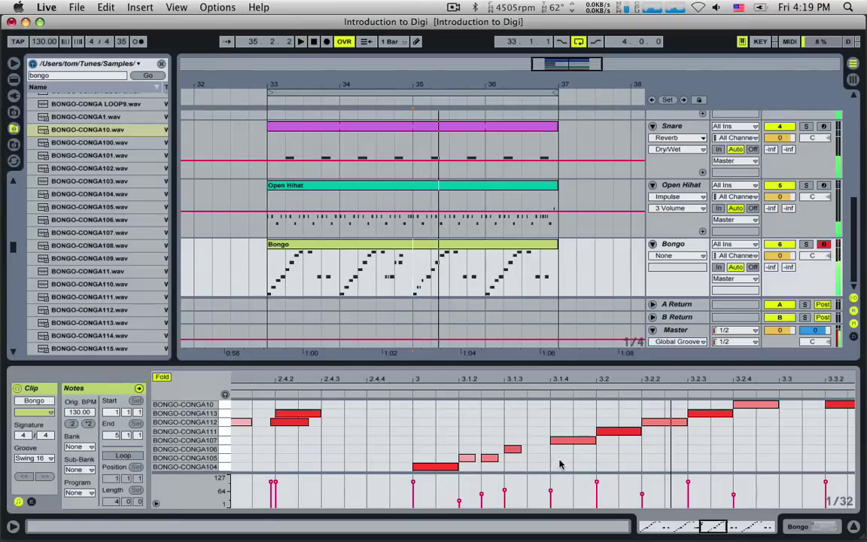
key(space)
key(space)
key(space)
key(space)
key(space)
key(space)
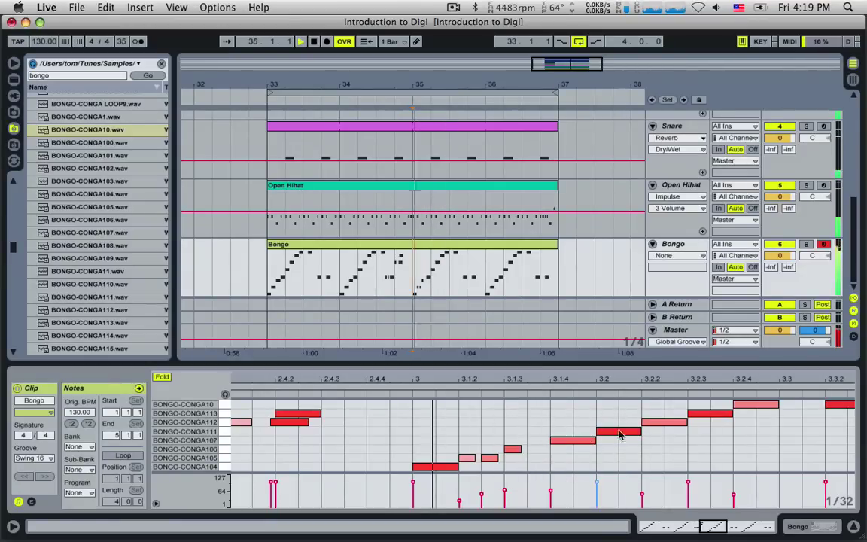
Step: Split the BONGO-CONGA107 note at 3.1.4 into two short notes, set the first one's velocity to 52, and play bar 3
key(space)
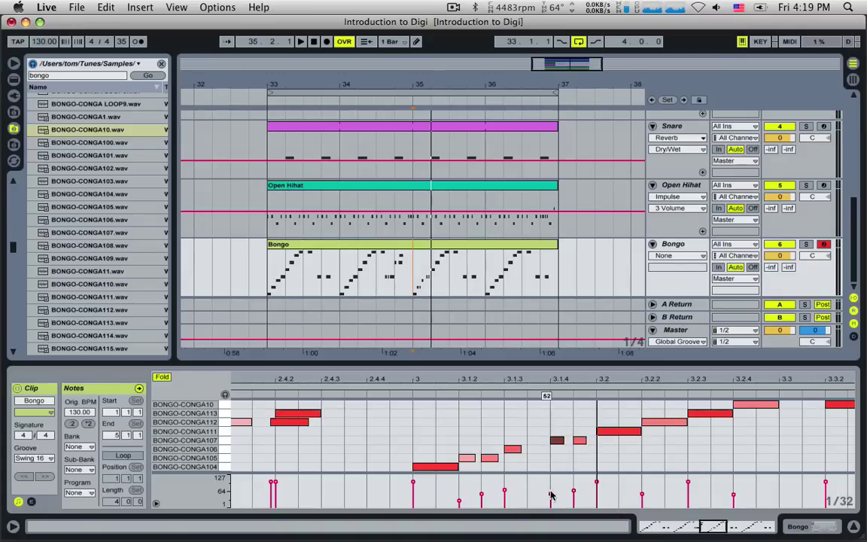
click(389, 446)
key(space)
key(space)
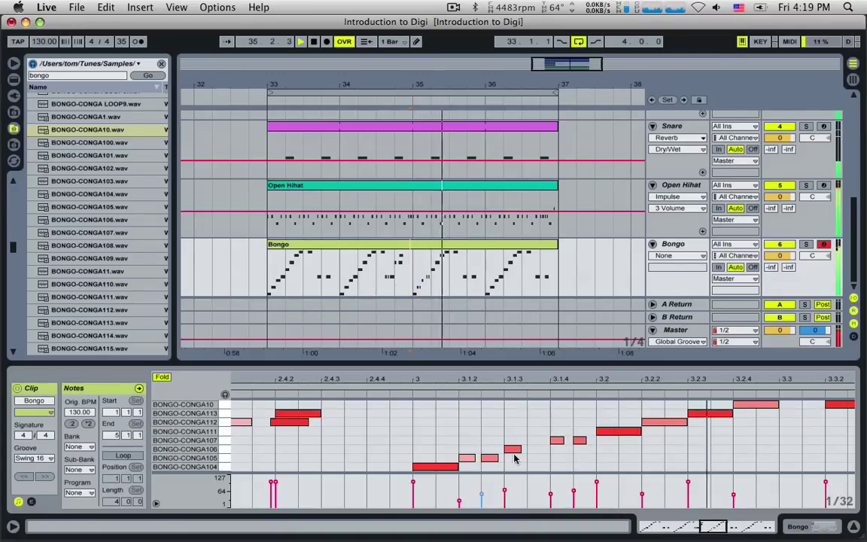
key(space)
key(space)
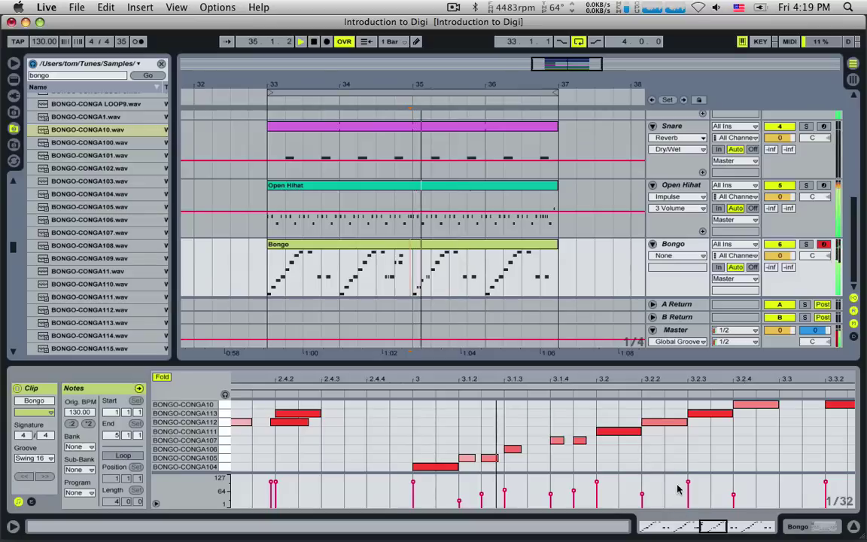
Step: Turn the note grid off and place a BONGO-CONGA10 copy of the 3.2.3 note slightly ahead of it, playing the result
key(space)
click(694, 414)
right_click(694, 413)
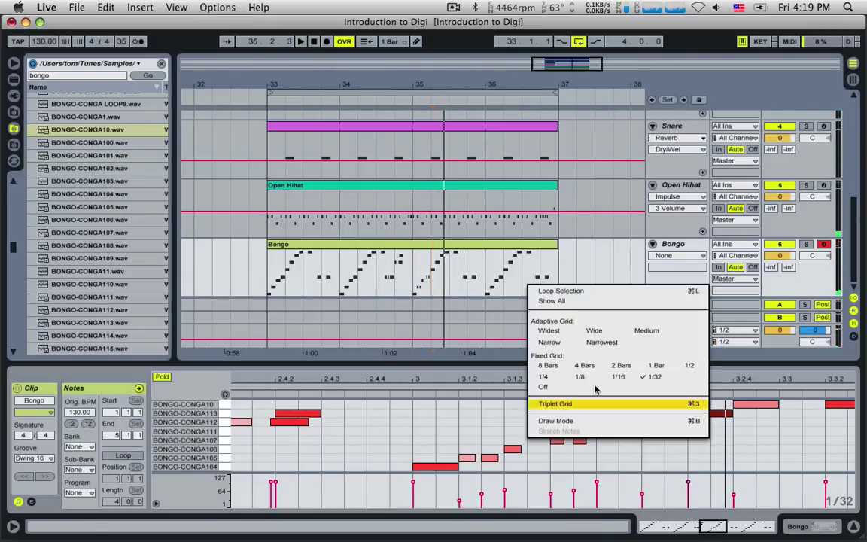
click(545, 378)
right_click(694, 427)
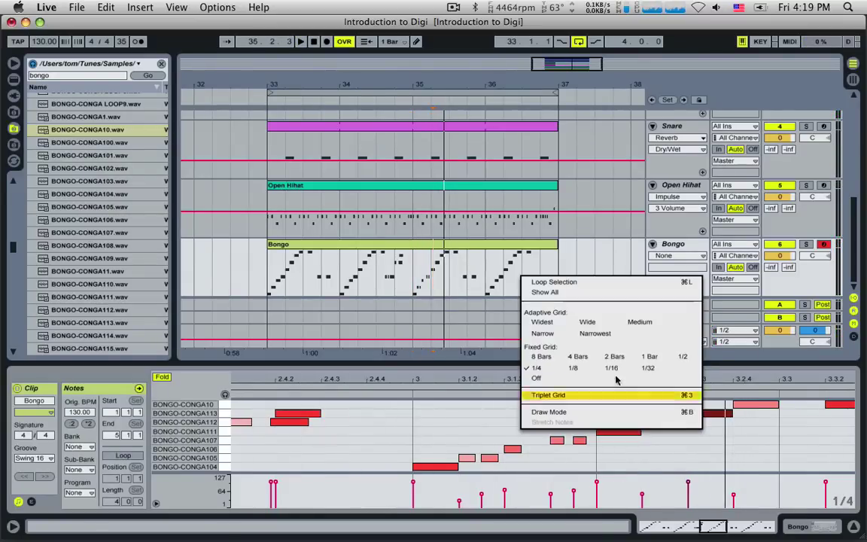
click(617, 357)
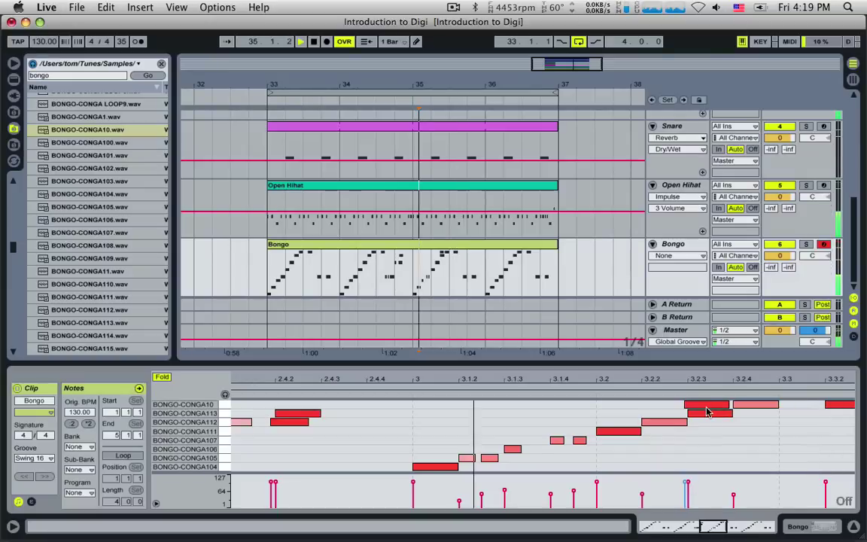
drag(708, 412, 698, 412)
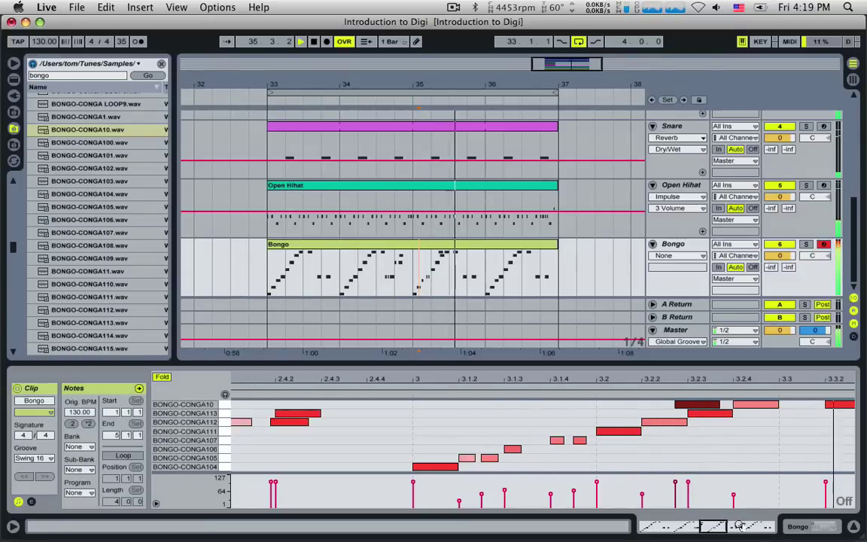
mouse_move(740, 526)
mouse_down()
mouse_move(738, 484)
mouse_move(739, 518)
mouse_move(751, 526)
mouse_up()
key(space)
key(space)
key(space)
key(space)
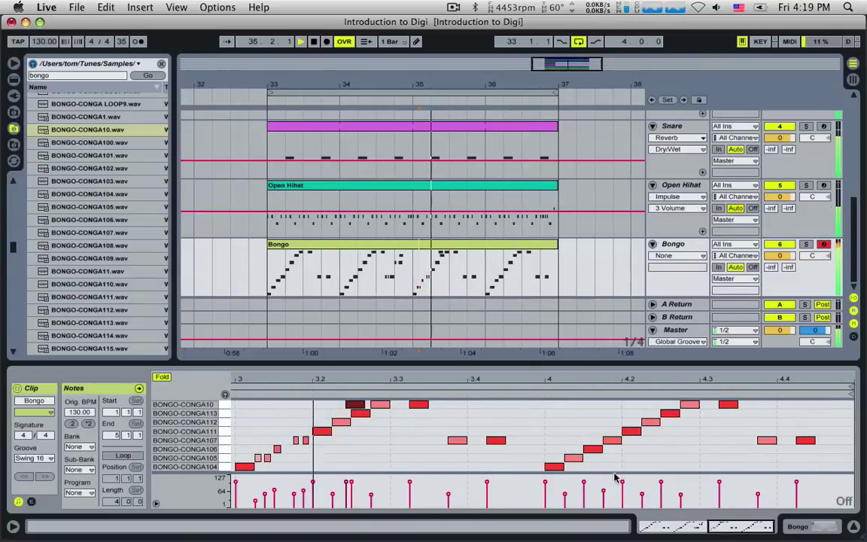
Step: Set the note grid to 1/16, copy bar 4's first five bongo notes to start at 4.2.2, and play bar 4
right_click(629, 466)
click(717, 402)
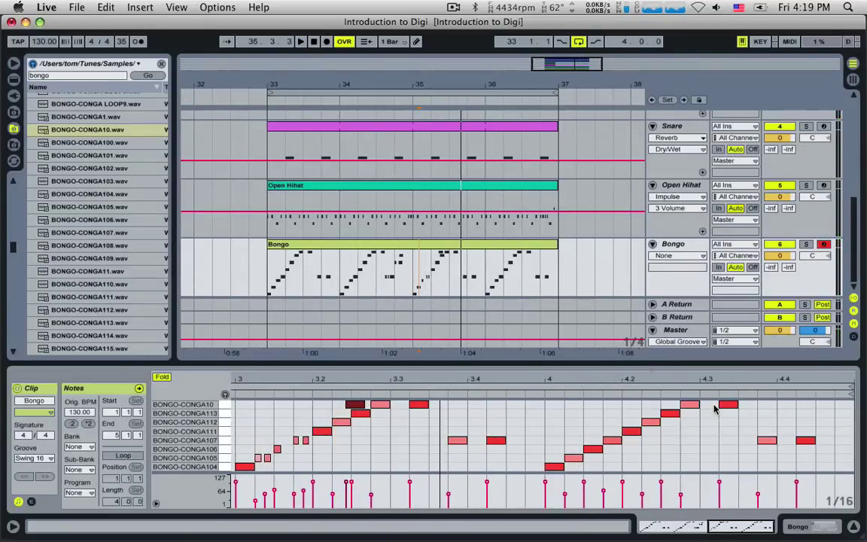
drag(629, 423, 545, 472)
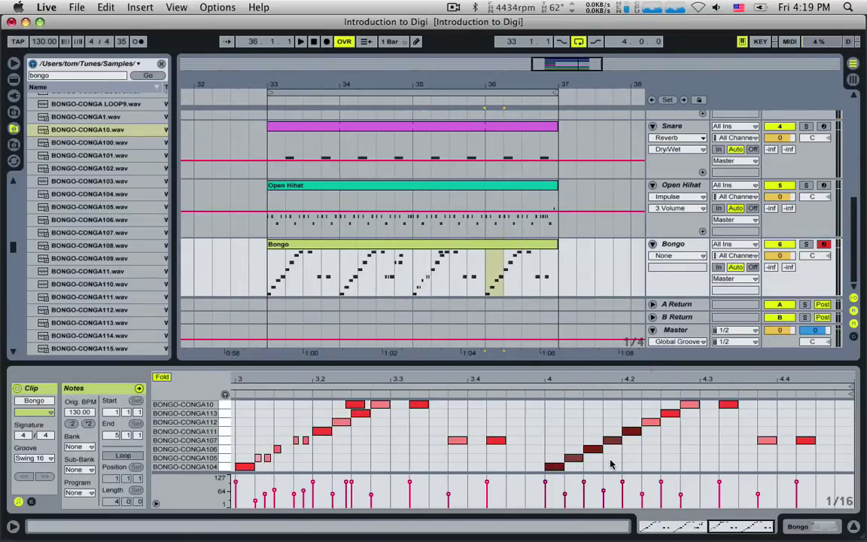
drag(563, 470, 665, 473)
click(562, 459)
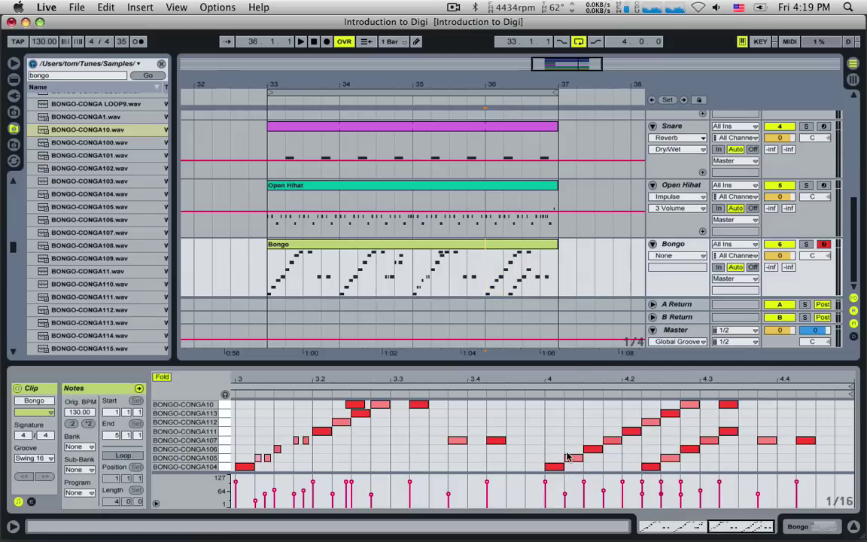
key(space)
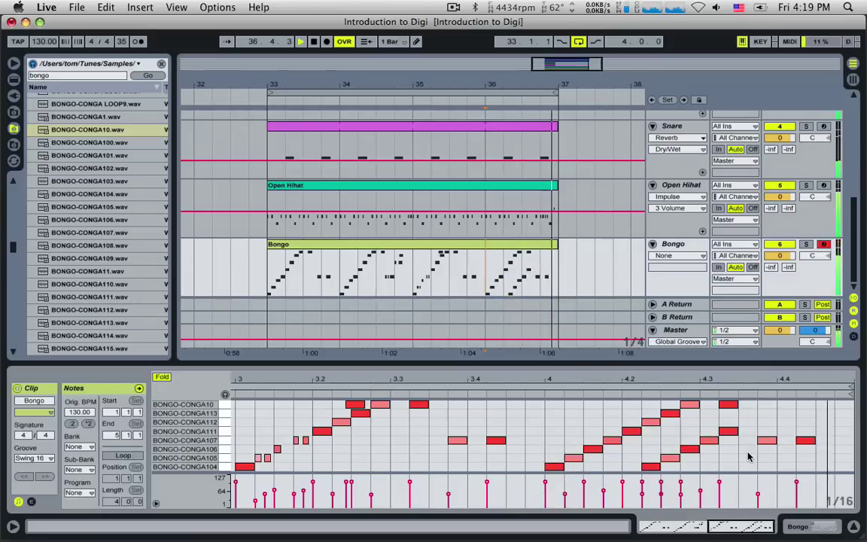
Step: Add a short BONGO-CONGA107 note at 4.3.3, shorten the BONGO-CONGA111 note at 4.3.2, and set the note grid to 1/32
key(space)
key(space)
drag(744, 380, 681, 432)
double_click(704, 441)
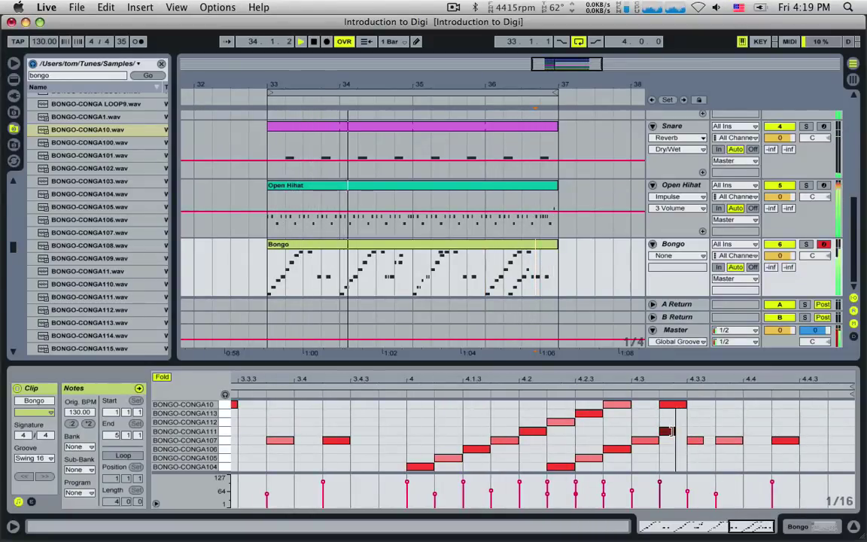
right_click(681, 431)
click(803, 382)
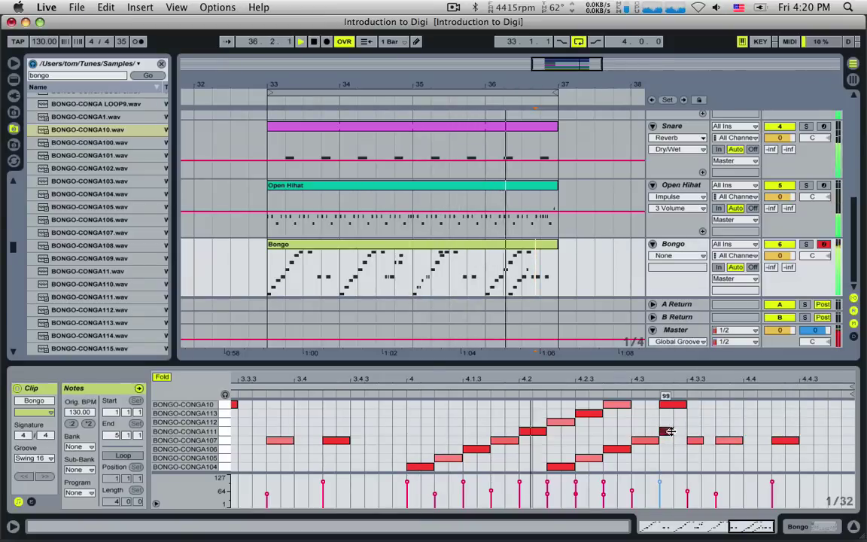
Step: Copy the short BONGO-CONGA111 note at 4.3.2 to a 1/32 later, play bar 4, and lower the first note's velocity
key(super+f)
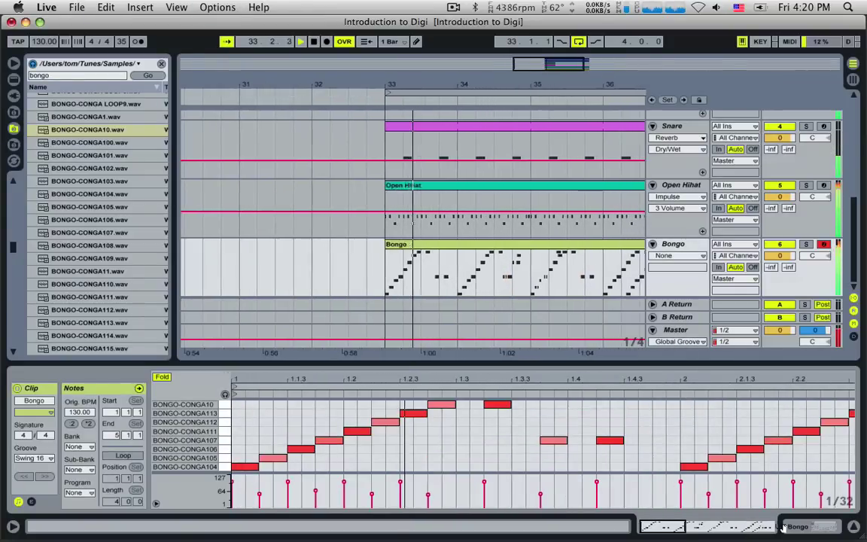
key(space)
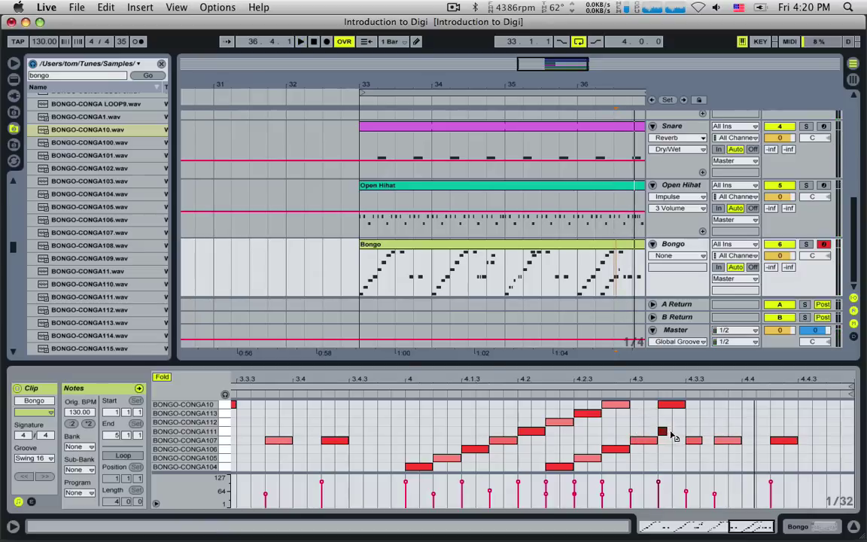
click(607, 431)
key(space)
click(520, 457)
key(space)
key(space)
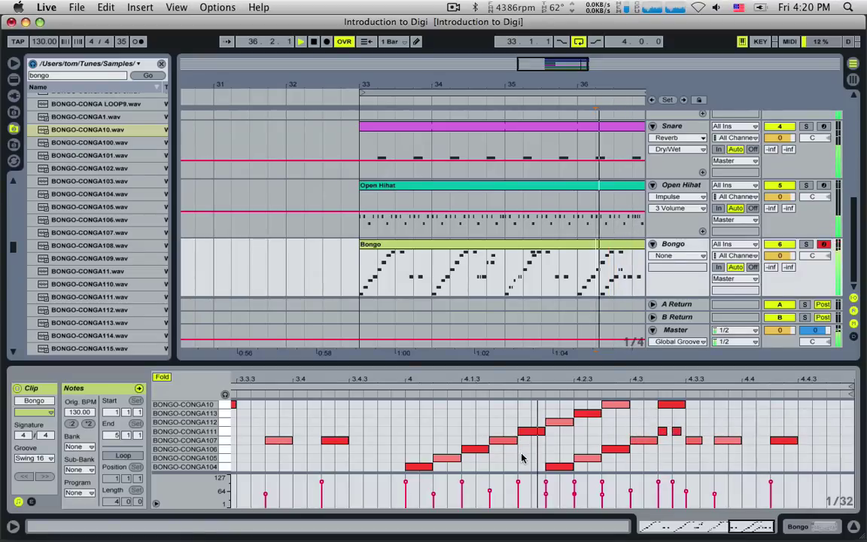
click(663, 432)
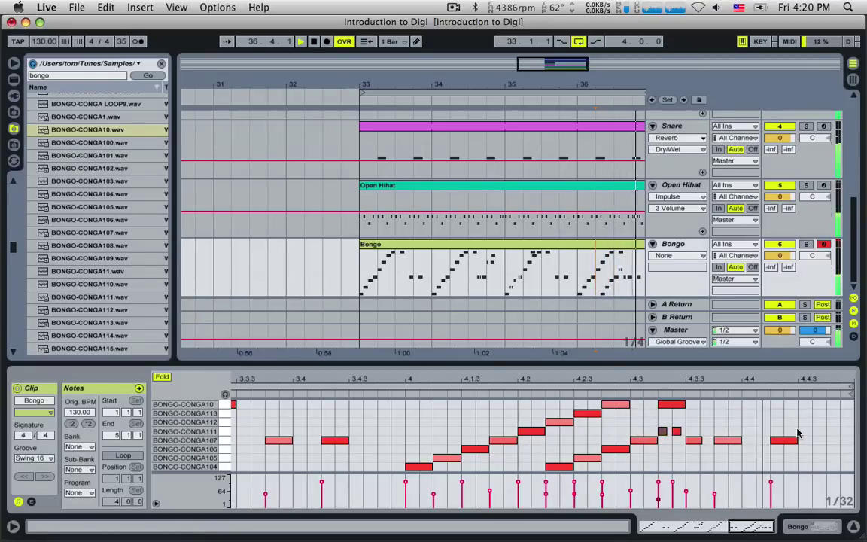
Step: Place four short BONGO-CONGA104 notes a 1/32 apart from 4.4.3 with rising velocities, and play the whole loop
double_click(803, 467)
key(space)
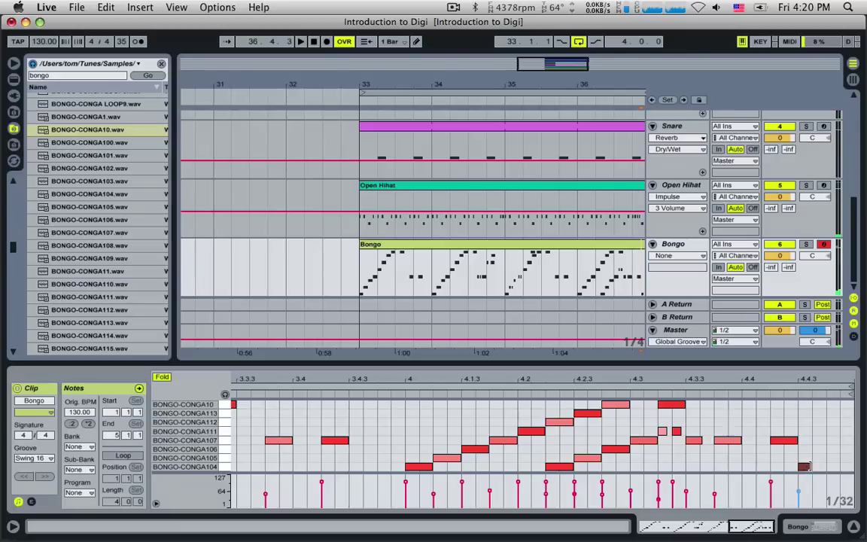
key(super+d)
key(super+d)
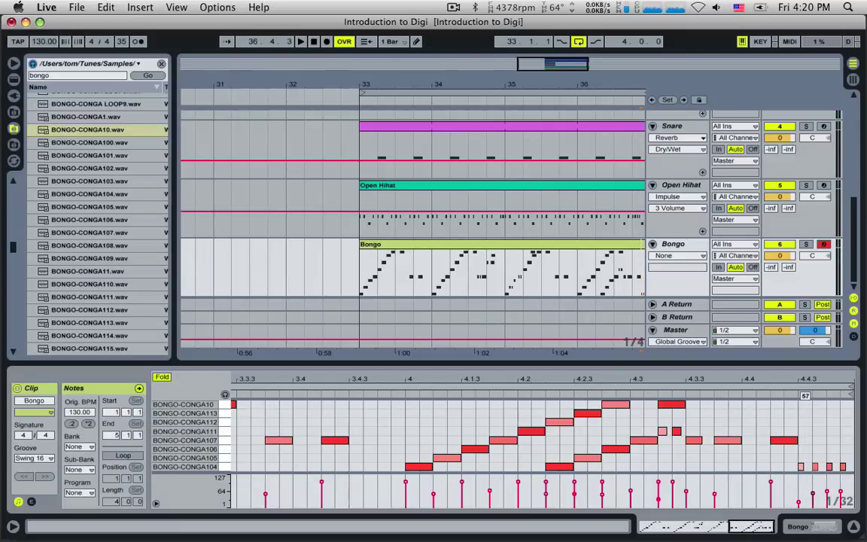
key(space)
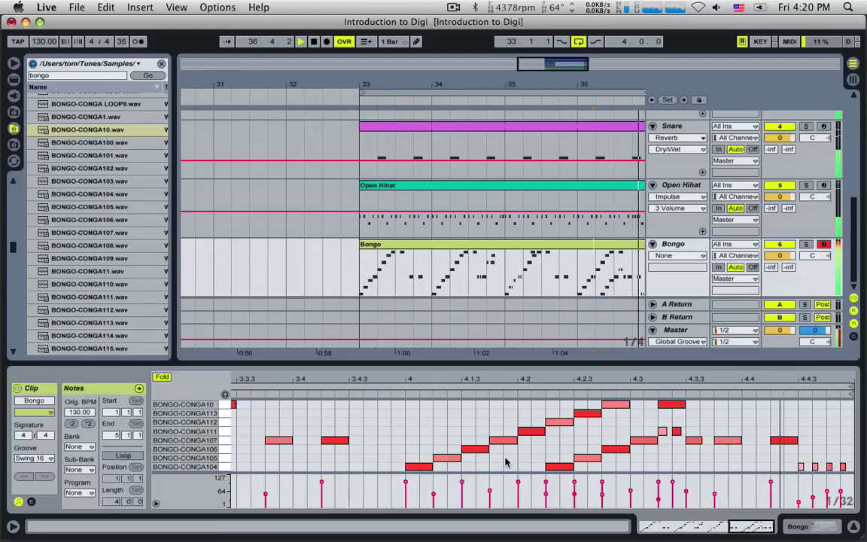
drag(742, 526, 742, 482)
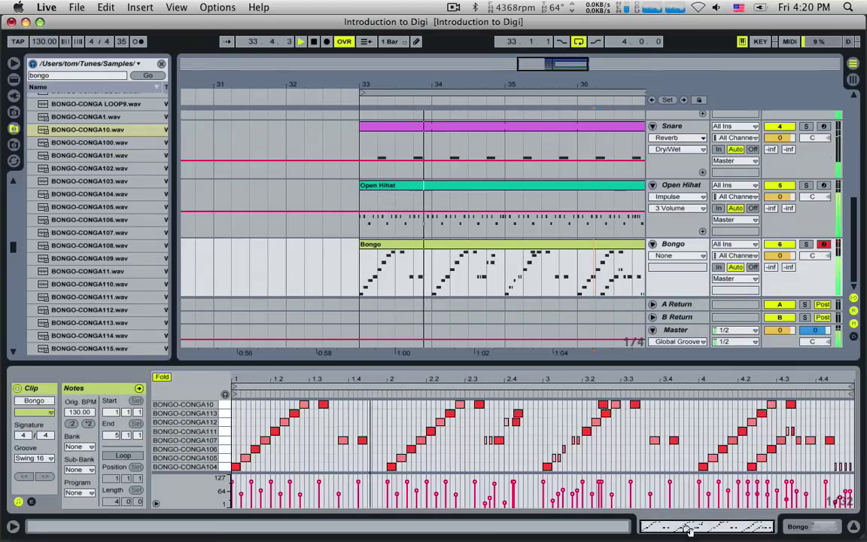
click(511, 483)
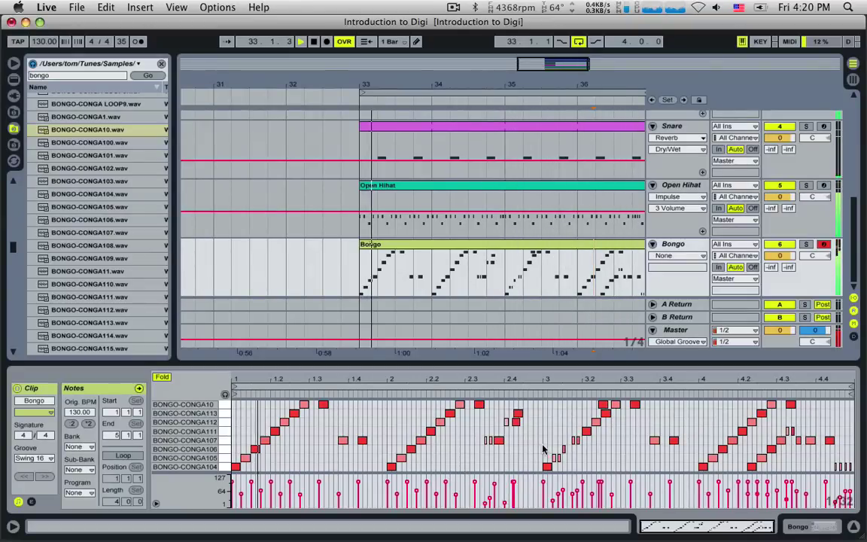
drag(589, 64, 612, 65)
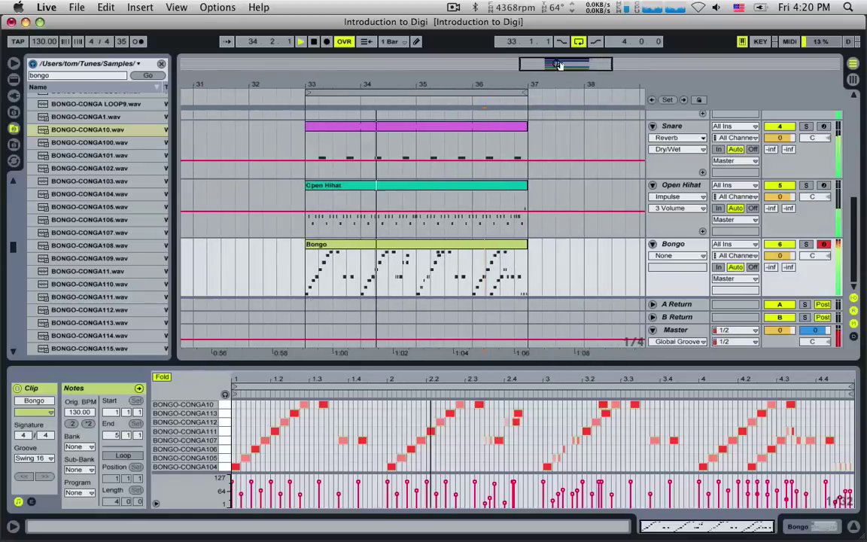
Step: Add an EQ Eight after Impulse on the Bongo track and play the loop from bar 33
click(682, 246)
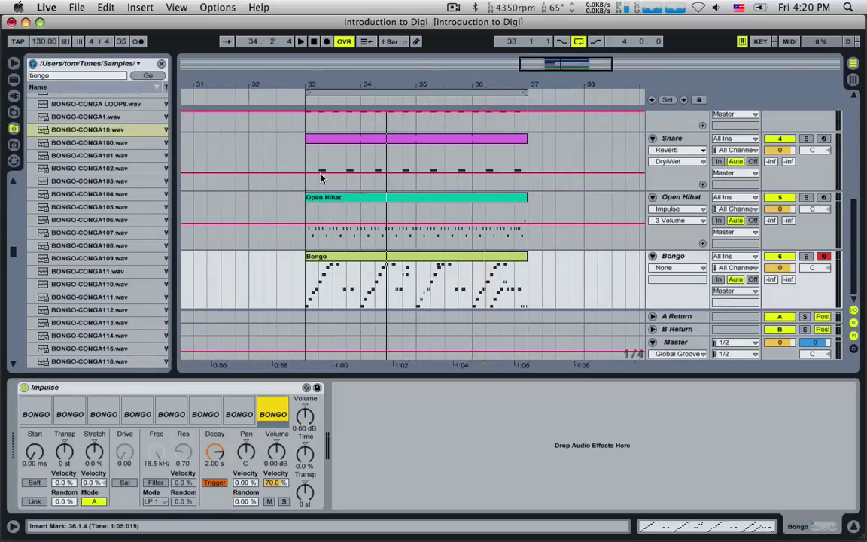
click(15, 79)
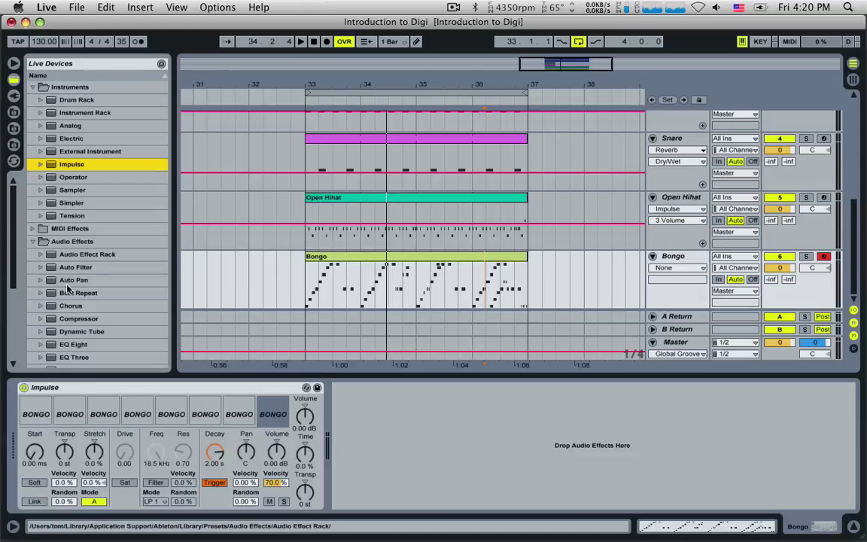
scroll(82, 300, down, 3)
double_click(69, 261)
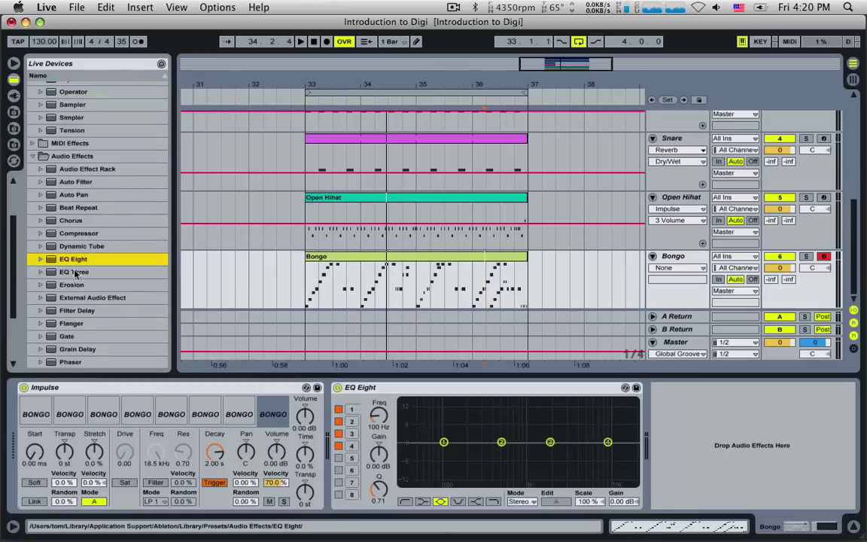
key(space)
click(308, 294)
key(space)
key(space)
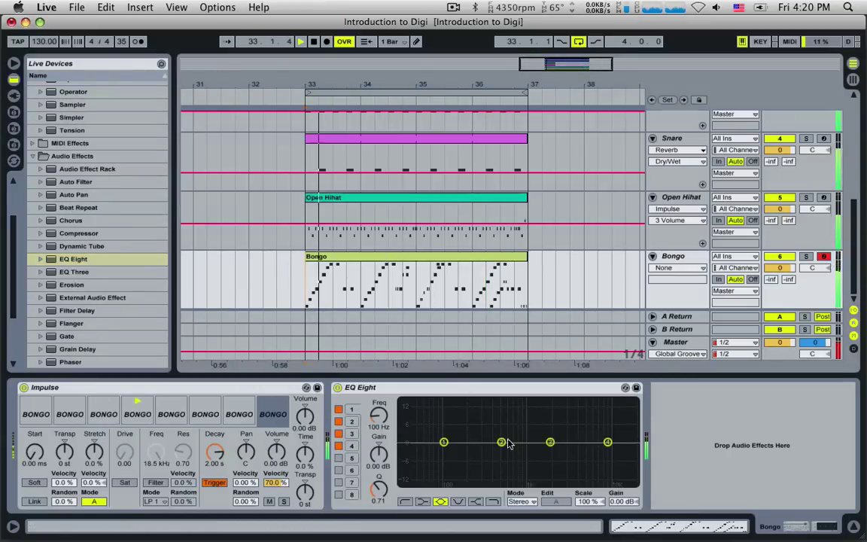
Step: Cut EQ Eight band 2 by 9.59 dB at 425 Hz and turn band 1 into a low cut at 106 Hz
click(505, 464)
drag(501, 446, 494, 468)
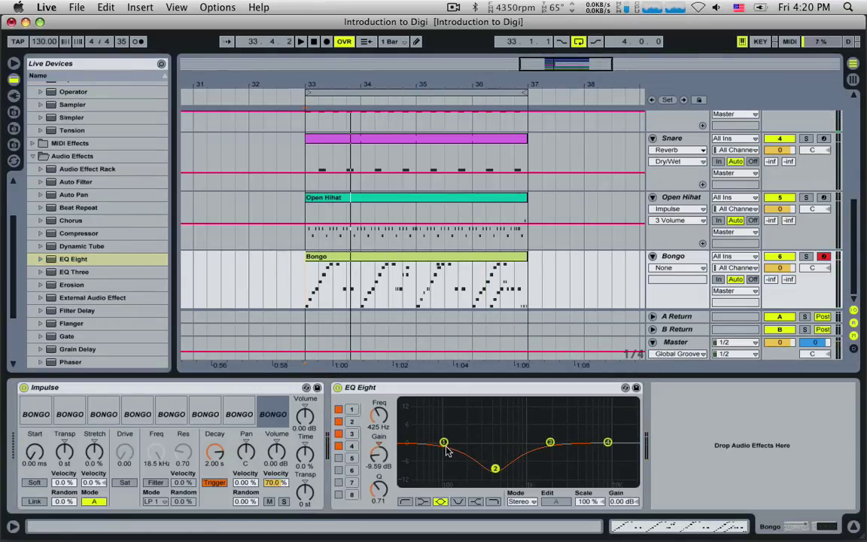
drag(444, 442, 441, 451)
click(404, 502)
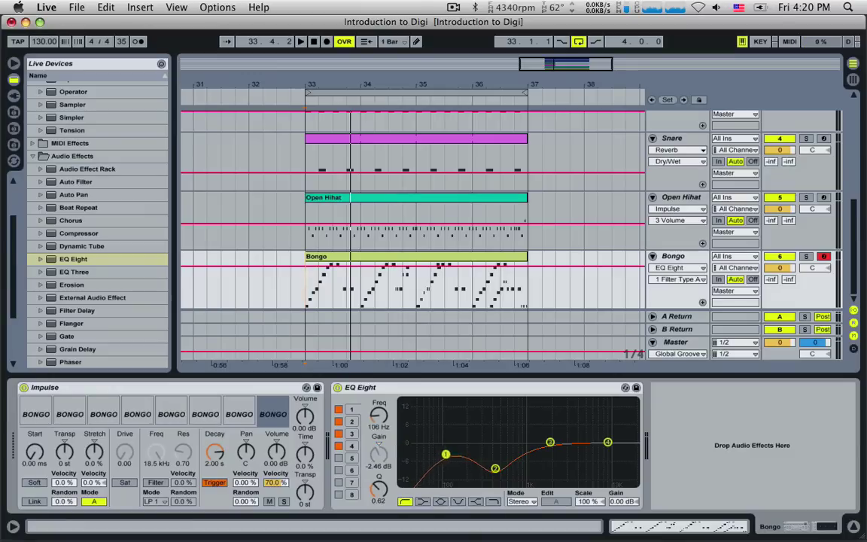
Step: During playback, move the low cut to 325 Hz, band 2 to 1.04 kHz at -3.44 dB, and band 3 to 4.35 kHz at -4.67 dB
key(space)
drag(550, 442, 574, 457)
drag(495, 469, 537, 445)
drag(472, 454, 486, 463)
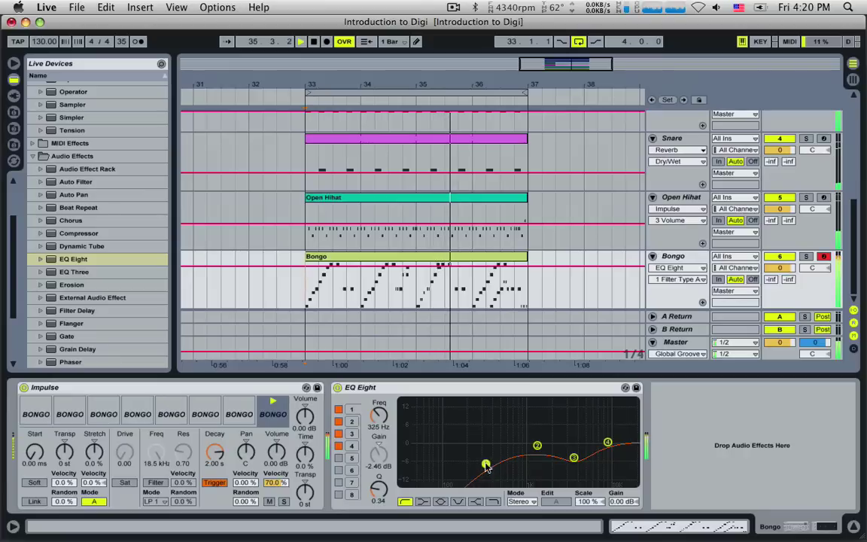
drag(536, 446, 575, 453)
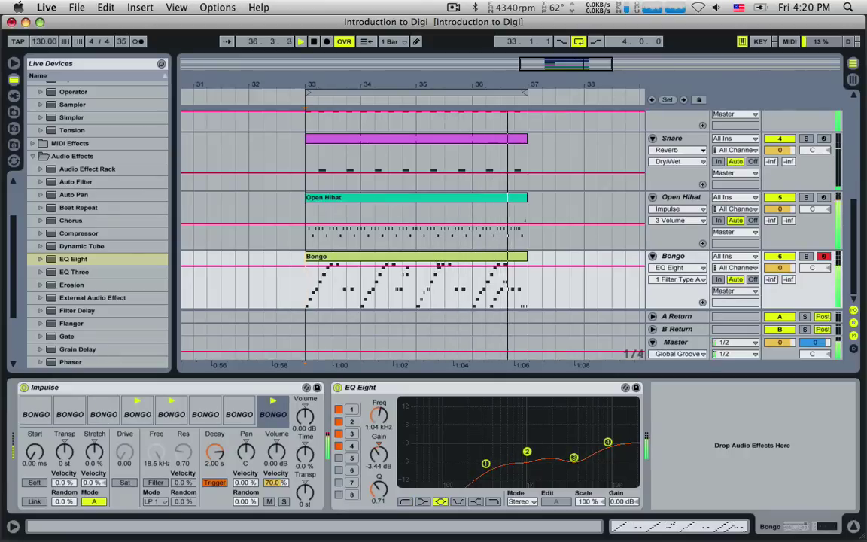
click(607, 442)
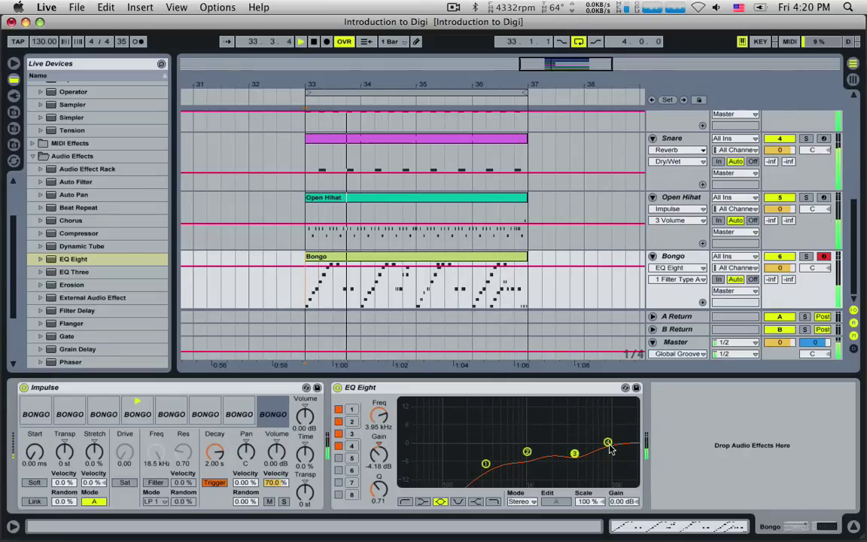
drag(609, 448, 578, 455)
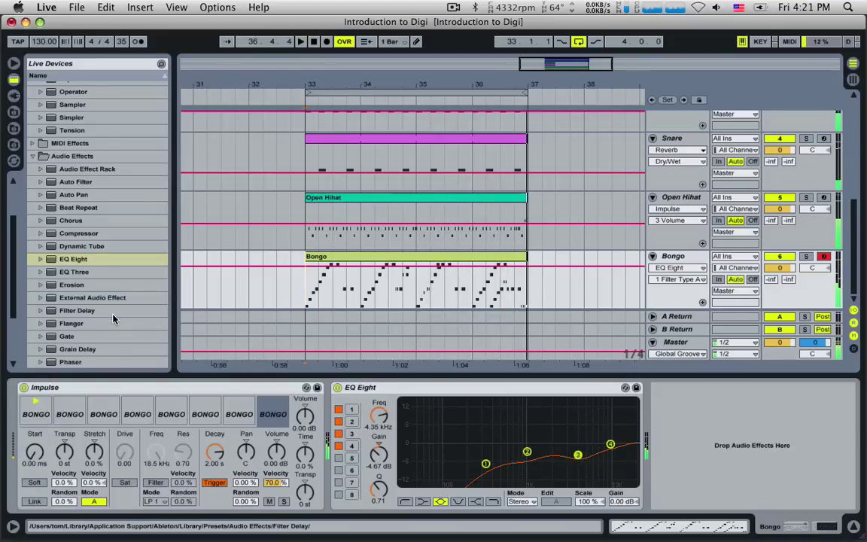
Step: Add a Ping Pong Delay after EQ Eight on the Bongo track, play it briefly, and solo the track
scroll(111, 320, down, 3)
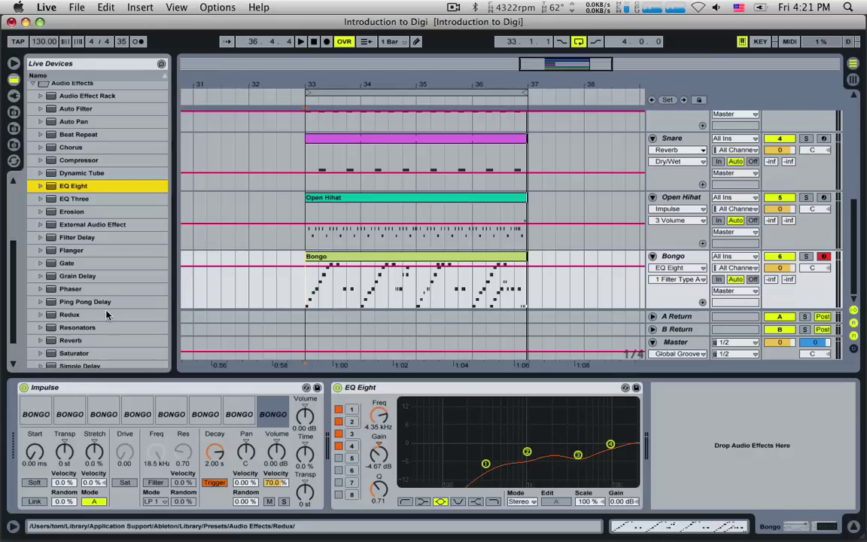
click(97, 302)
double_click(97, 302)
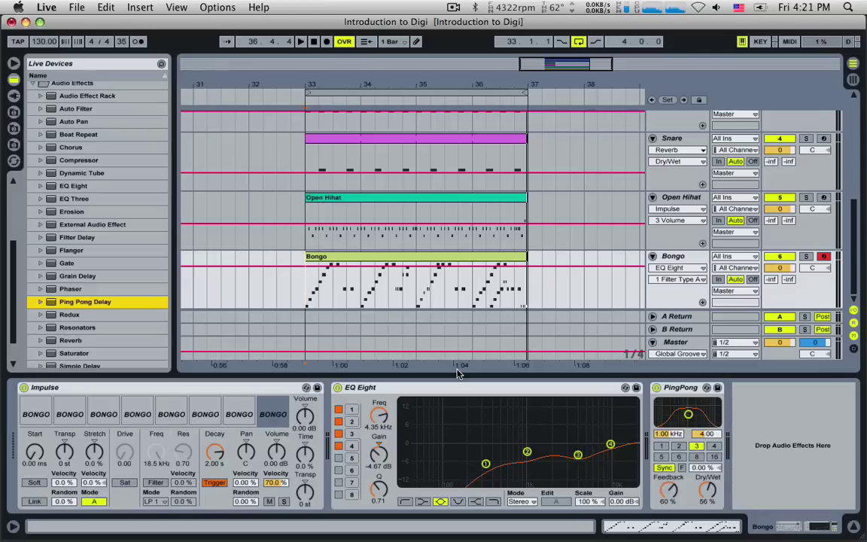
click(307, 299)
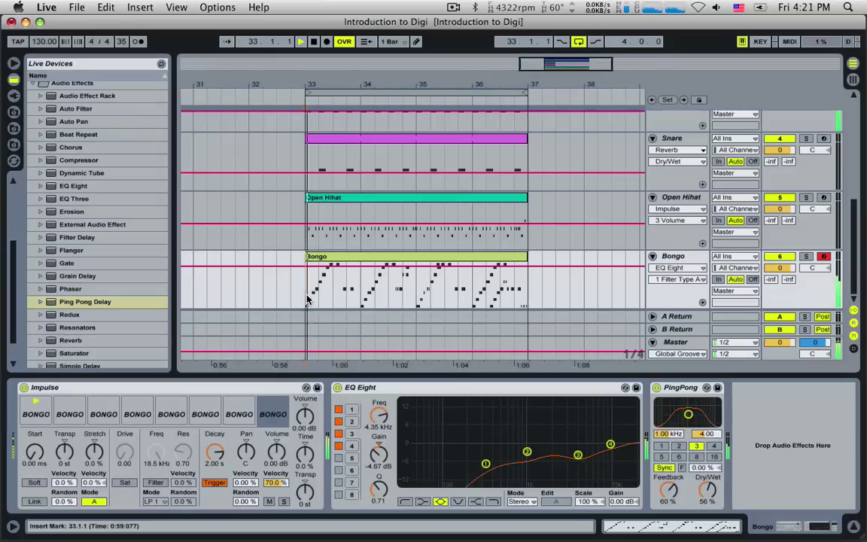
key(space)
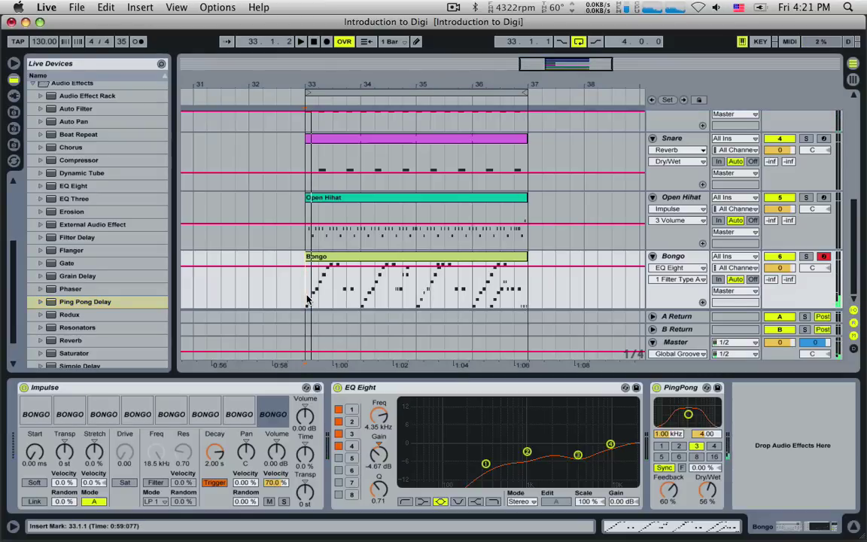
click(806, 255)
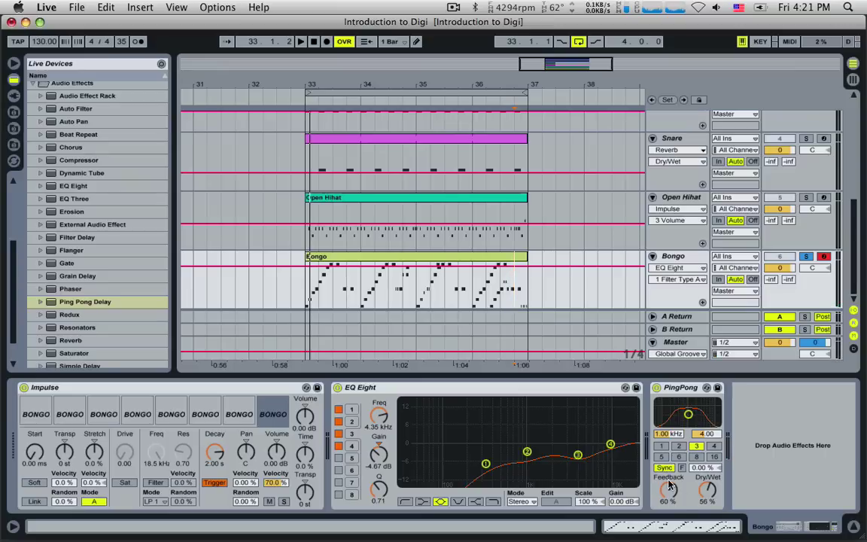
Step: Try the Ping Pong Delay's feedback at 0% and at 89% while playing the soloed bongos
drag(670, 492, 670, 493)
key(space)
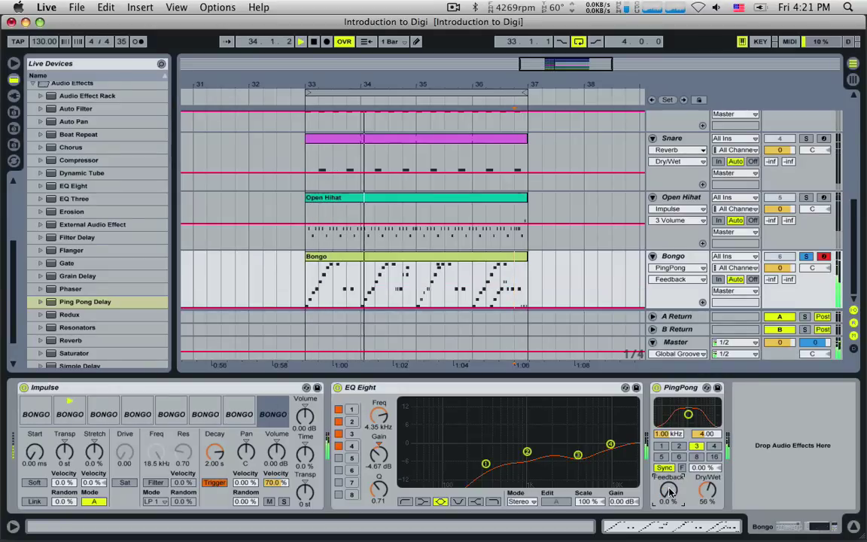
drag(670, 490, 670, 444)
key(space)
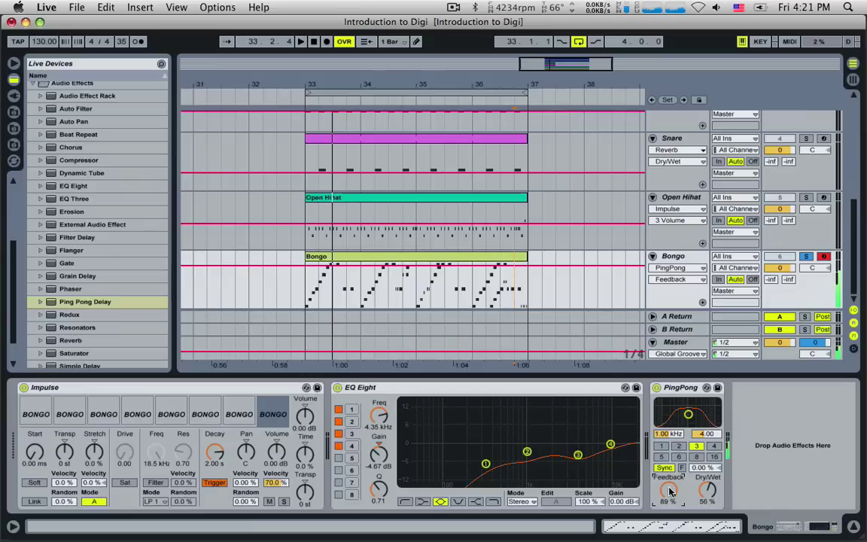
Step: Set the Ping Pong Delay's feedback to 30% and its dry/wet to 17% while playing the soloed bongos
click(711, 489)
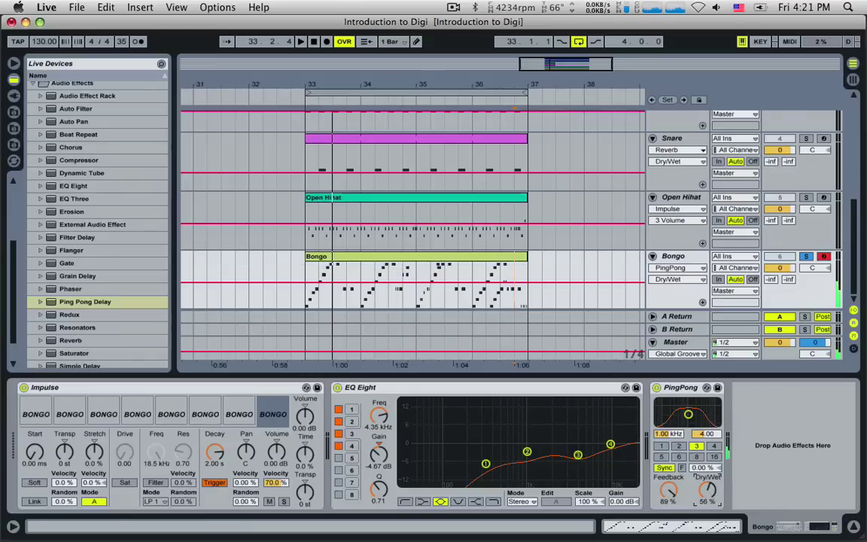
mouse_move(707, 490)
mouse_down()
mouse_move(706, 511)
mouse_move(667, 507)
mouse_move(668, 531)
mouse_up()
key(space)
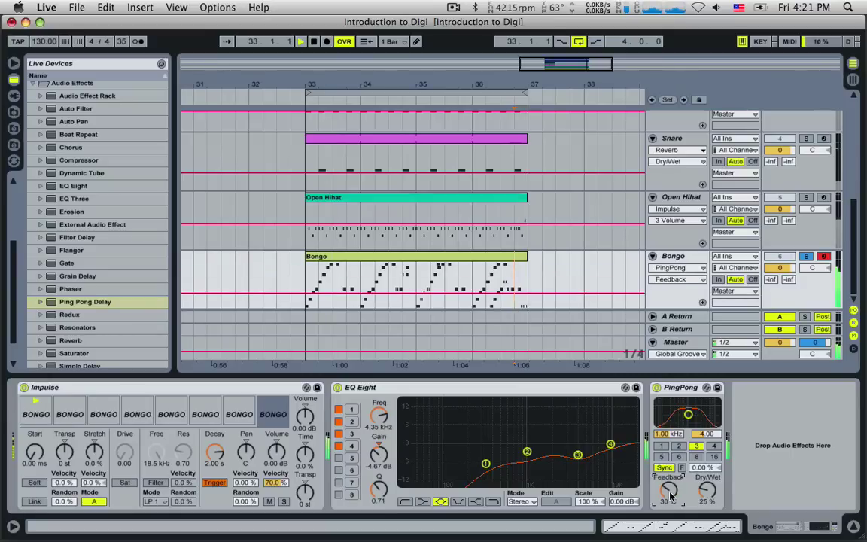
drag(714, 491, 714, 497)
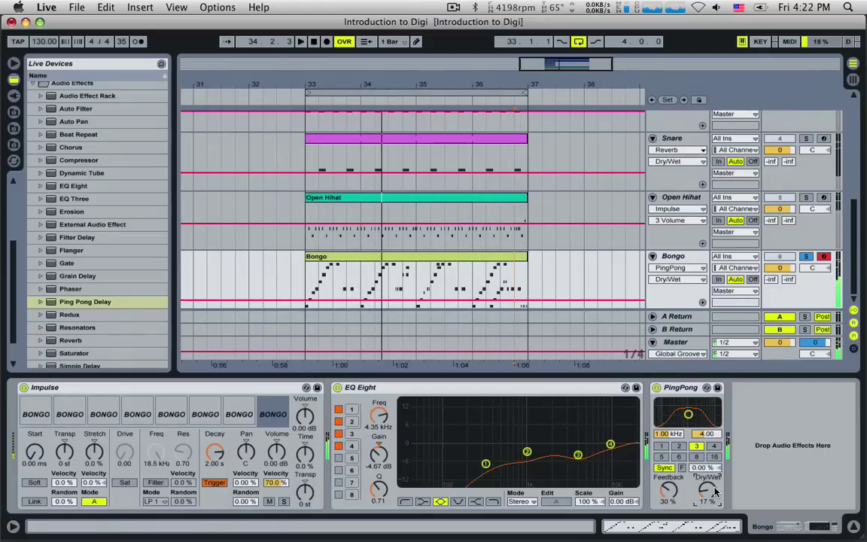
Step: Audition the Ping Pong Delay with its beat delay set to 2 and to 1 during playback
click(696, 450)
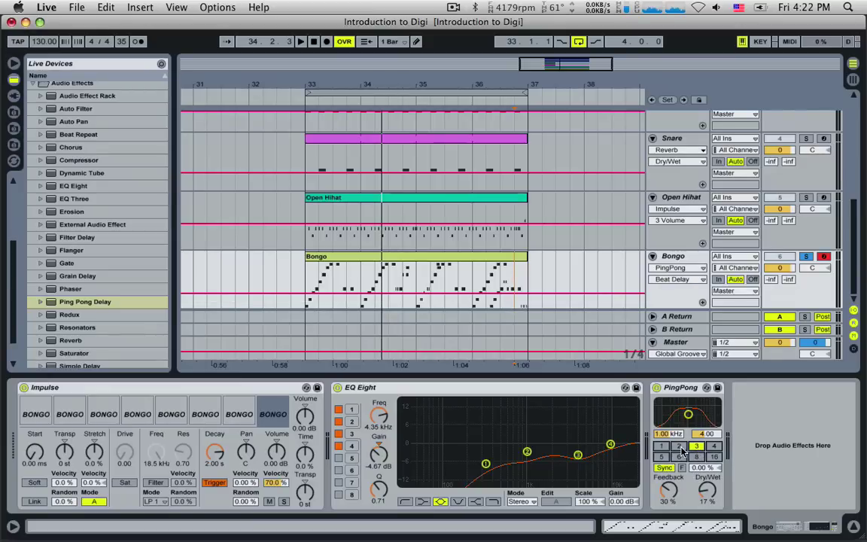
key(space)
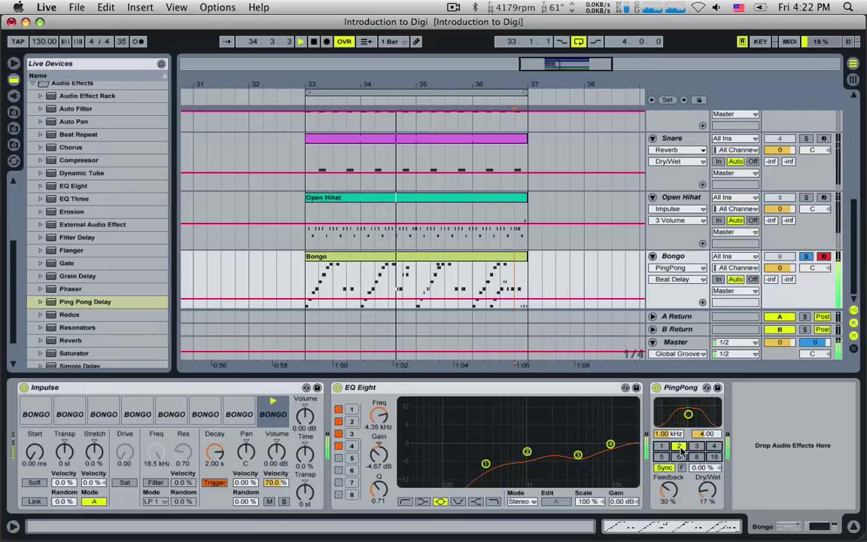
click(663, 447)
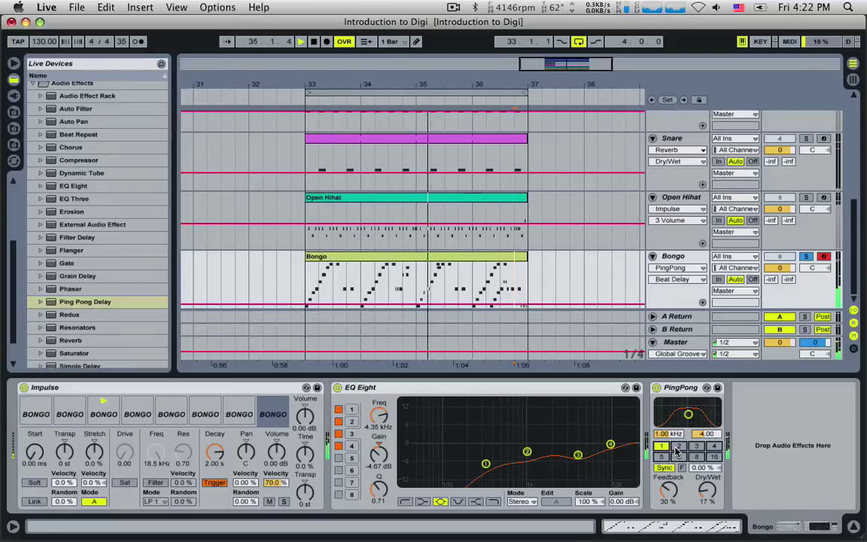
Step: Try the Ping Pong Delay with its beat delay at 3, feedback at 95% and dry/wet at 53%
click(697, 447)
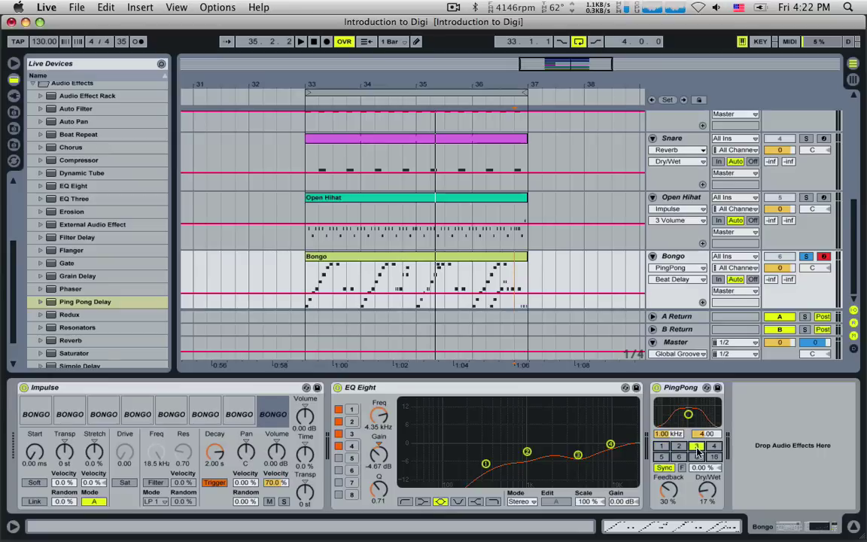
drag(675, 494, 676, 451)
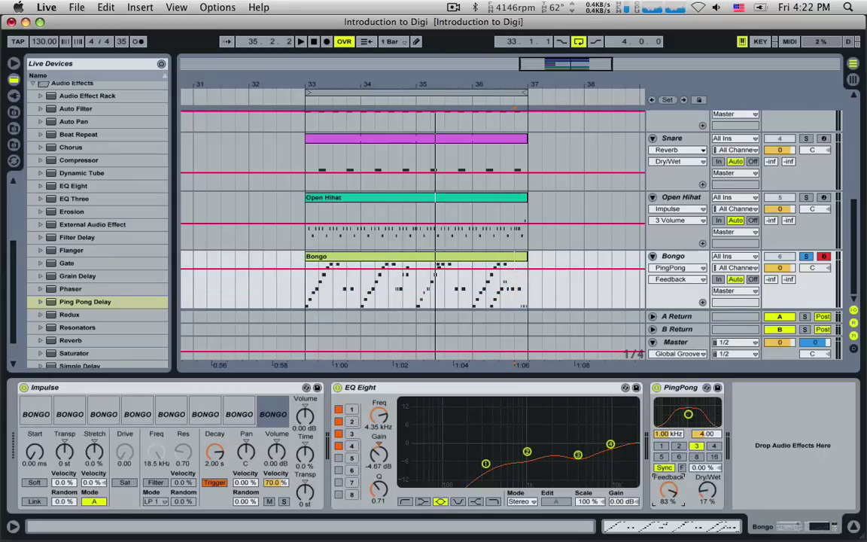
mouse_move(708, 487)
mouse_down()
mouse_move(708, 474)
mouse_move(708, 491)
mouse_up()
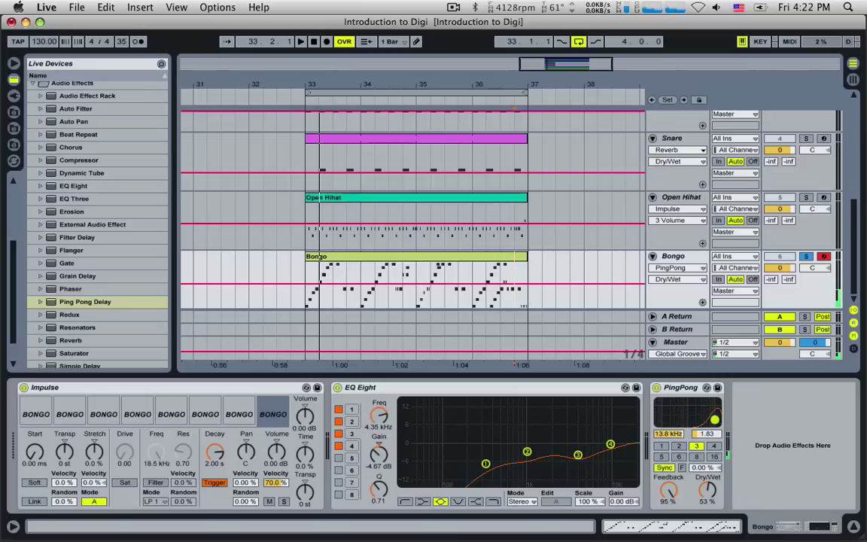
Step: Adjust the Ping Pong Delay's filter to 2.59 kHz with a width of 2.62 while playing the soloed bongos
drag(716, 417, 716, 416)
key(space)
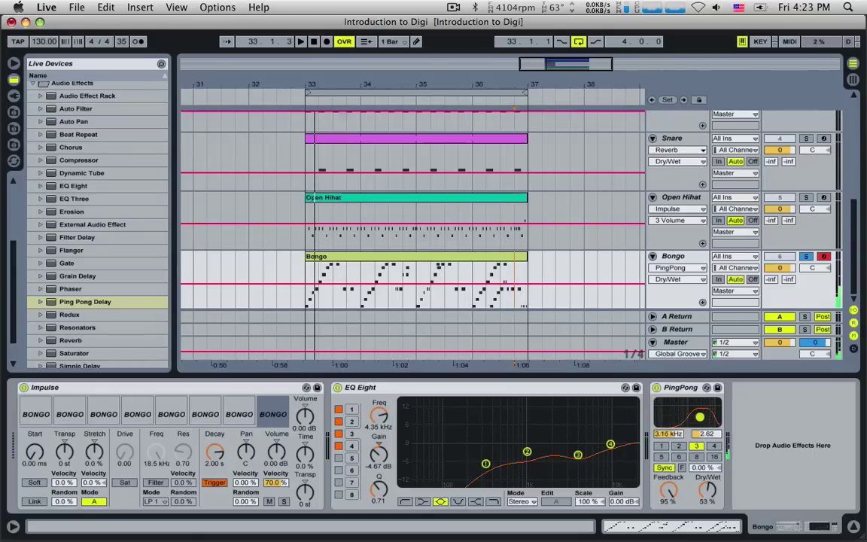
key(space)
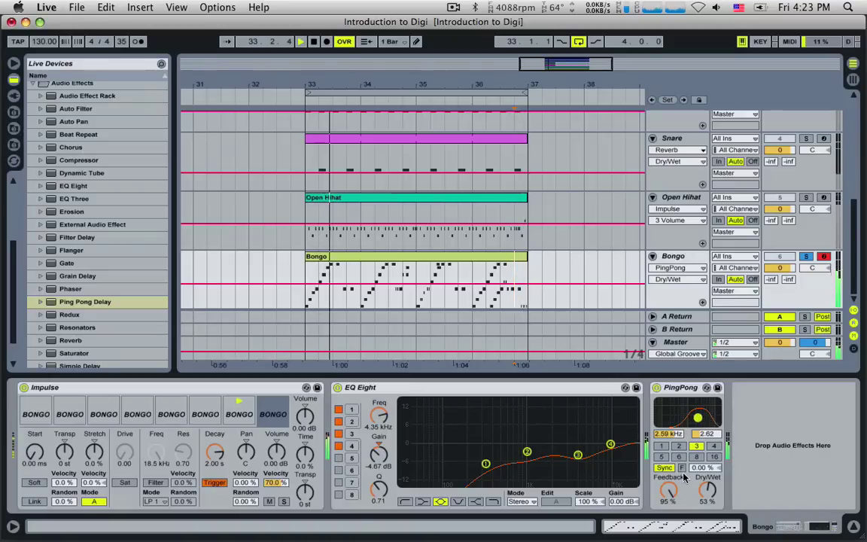
Step: Set the Ping Pong Delay's beat delay to 2, feedback to 20% and dry/wet to 22% during playback
click(678, 447)
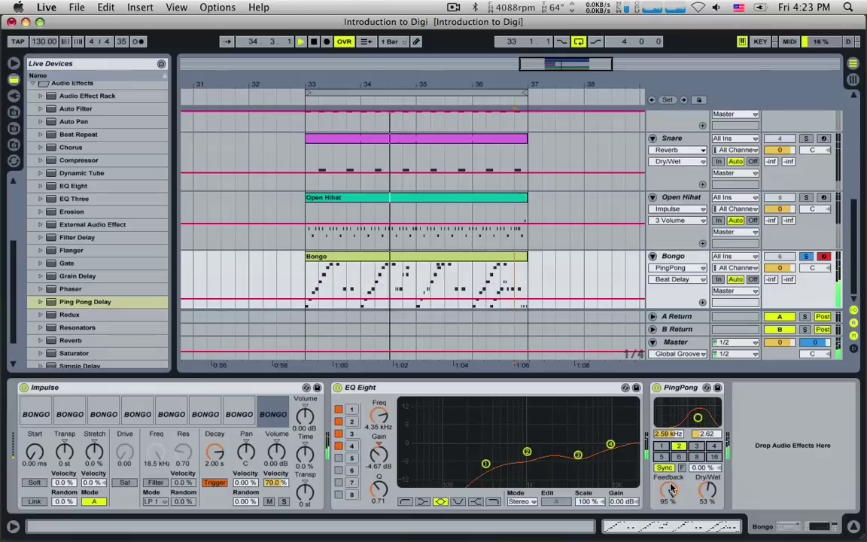
click(669, 491)
drag(668, 490, 669, 519)
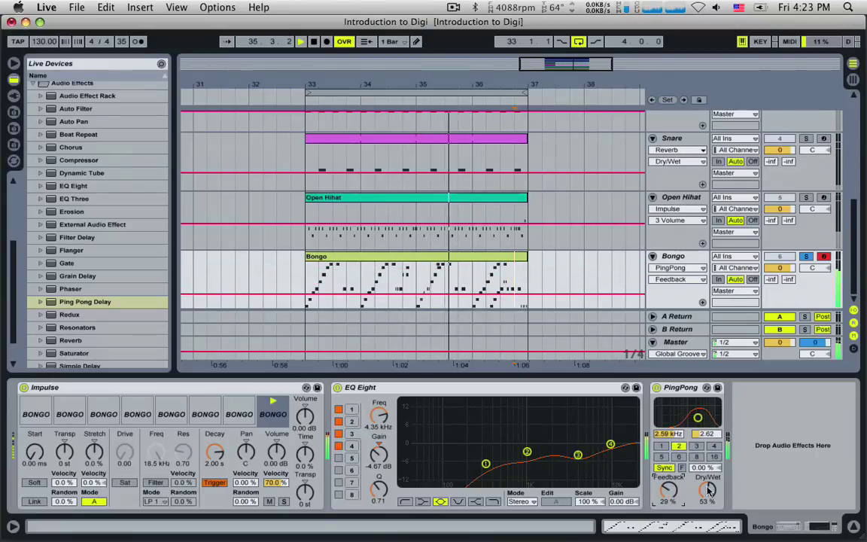
drag(708, 490, 708, 520)
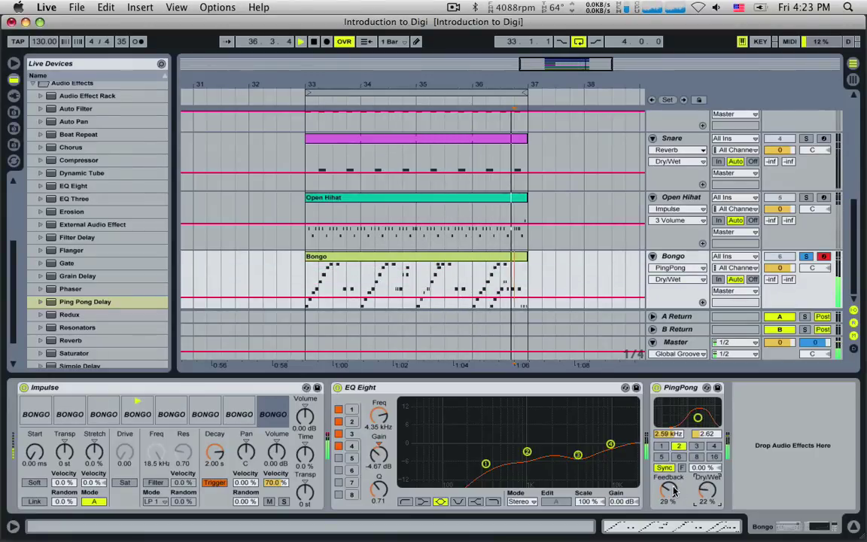
click(672, 490)
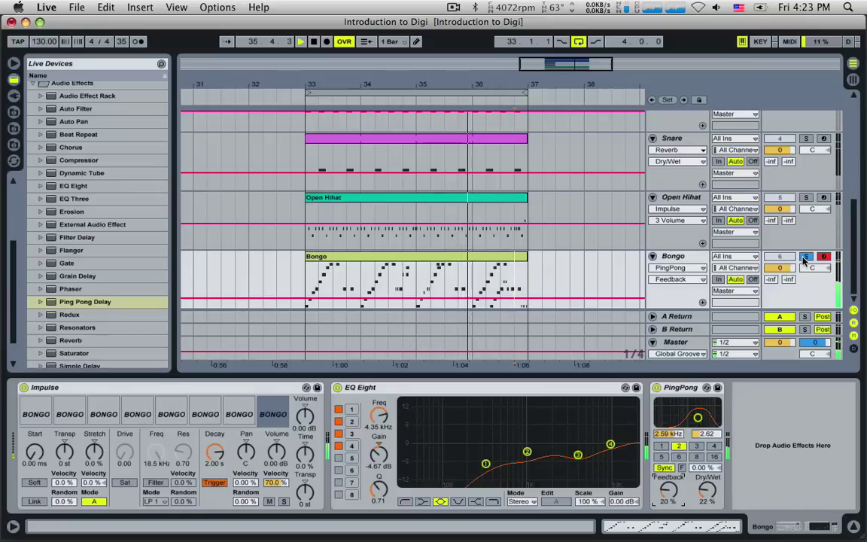
Step: Solo the Open Hihat and Snare tracks together with the Bongo track during playback
click(807, 198)
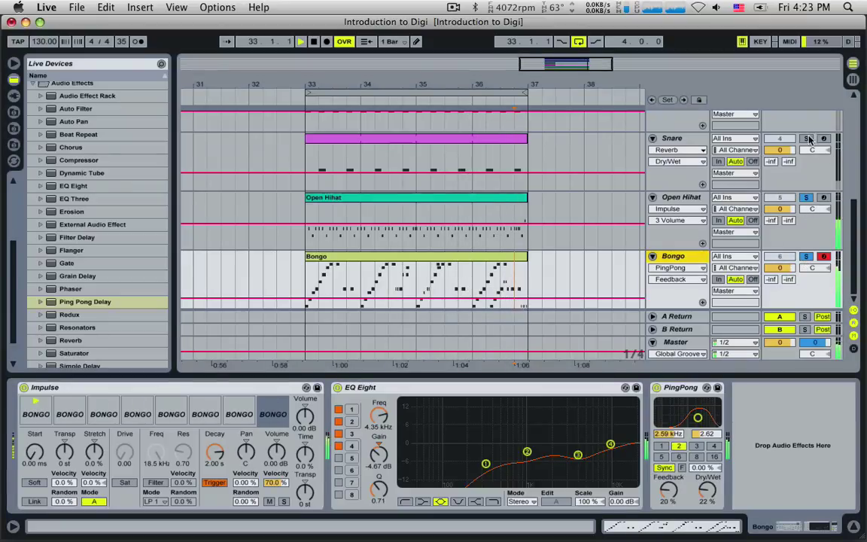
click(807, 139)
scroll(807, 147, up, 2)
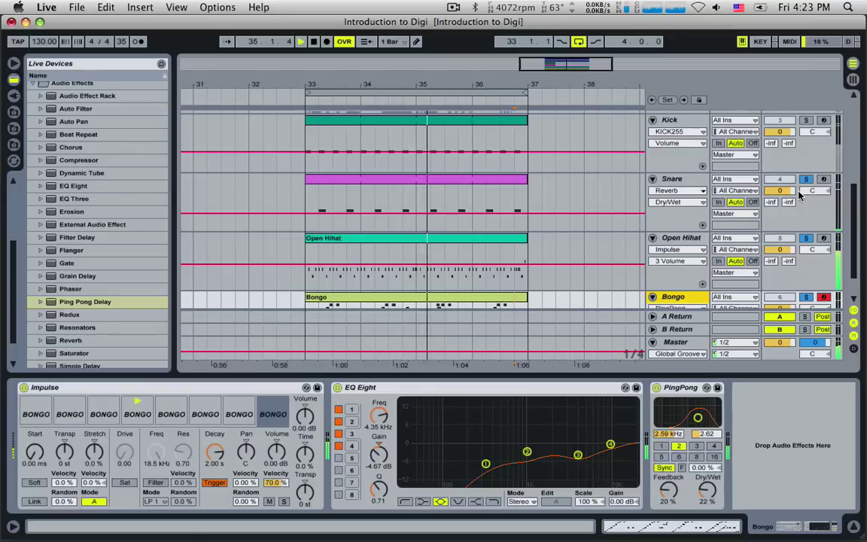
scroll(401, 285, down, 2)
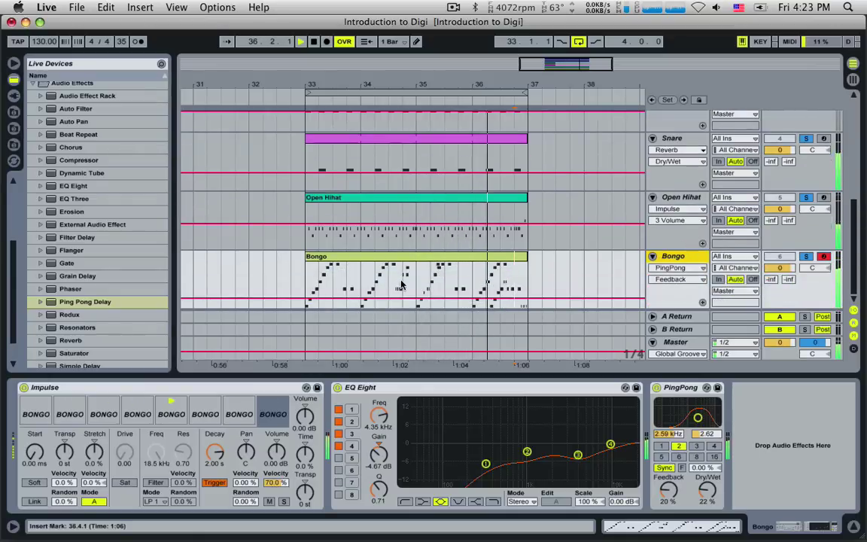
Step: Open the Bongo clip's notes and shift the short BONGO-CONGA107 note near the end of bar 3 slightly later
double_click(401, 285)
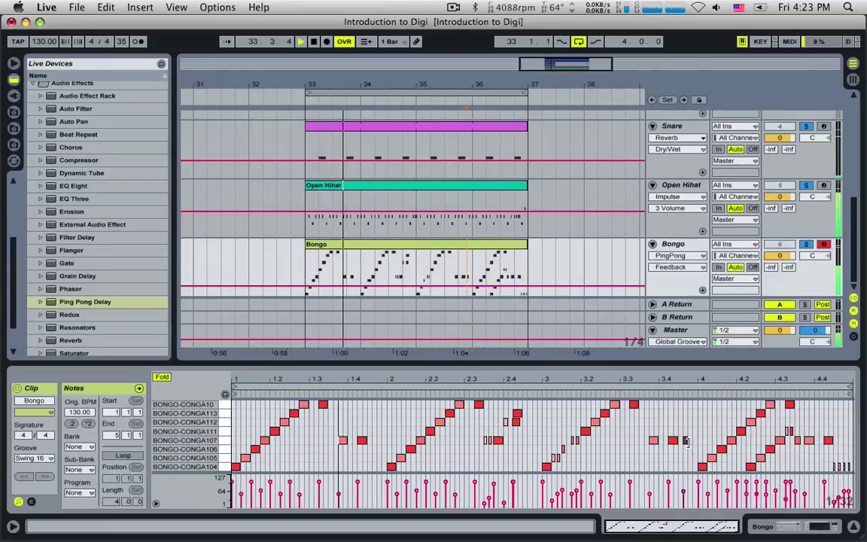
scroll(585, 216, up, 2)
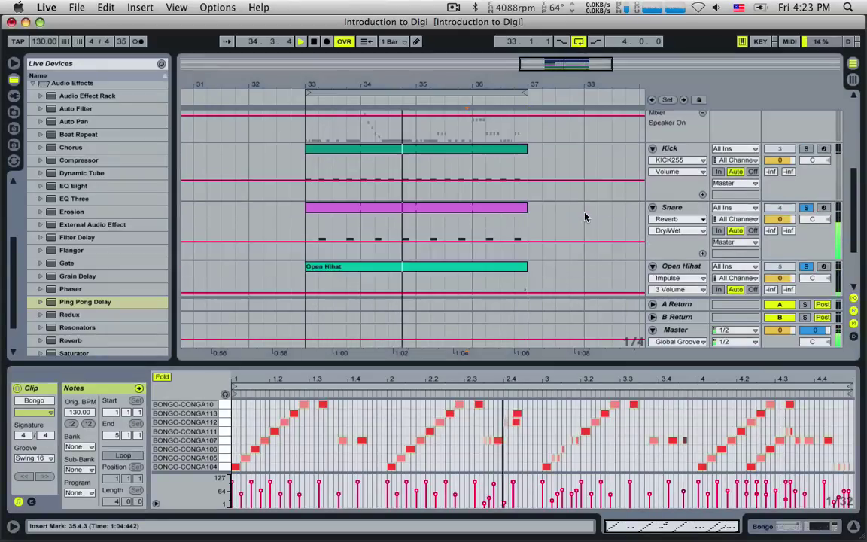
scroll(585, 216, down, 2)
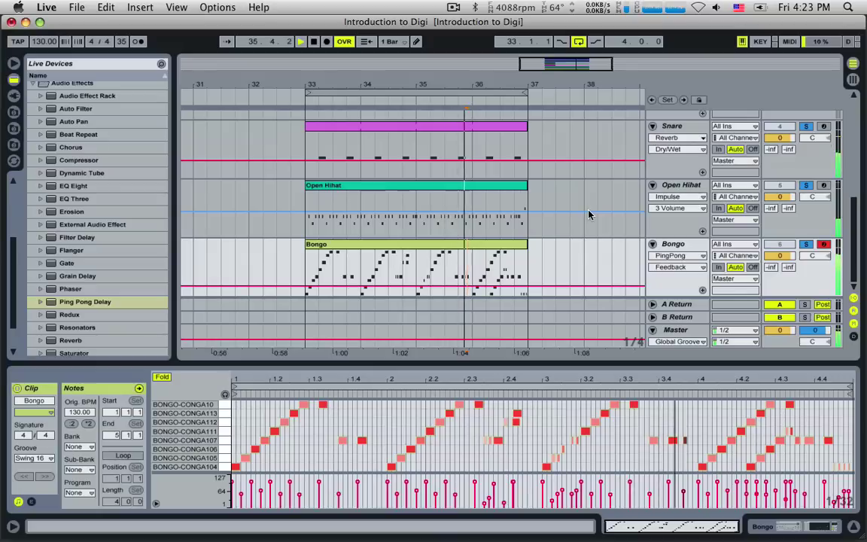
click(684, 441)
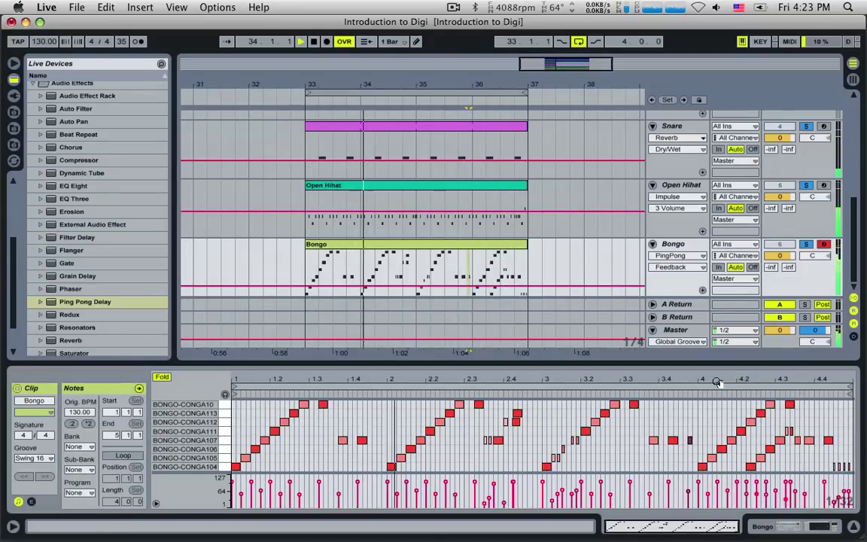
Step: Add the Kick track to the soloed tracks while the loop plays
scroll(707, 154, up, 2)
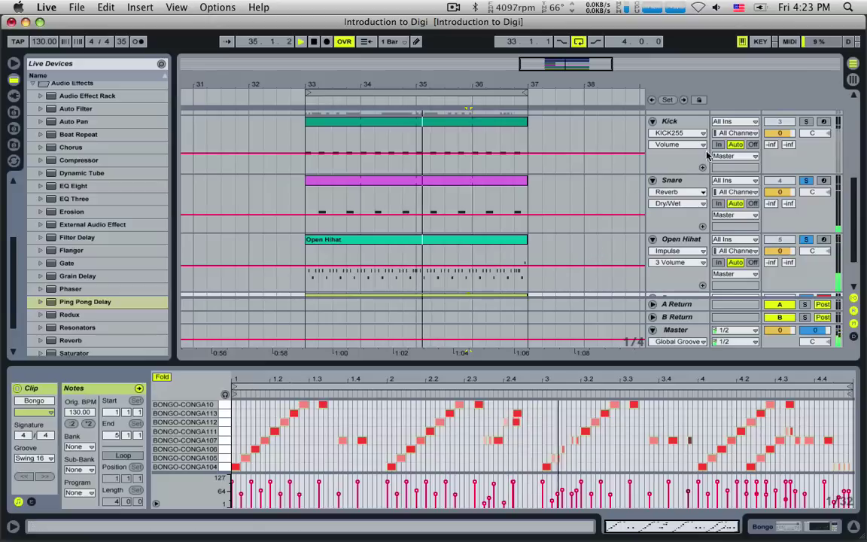
scroll(708, 154, down, 2)
scroll(779, 159, up, 1)
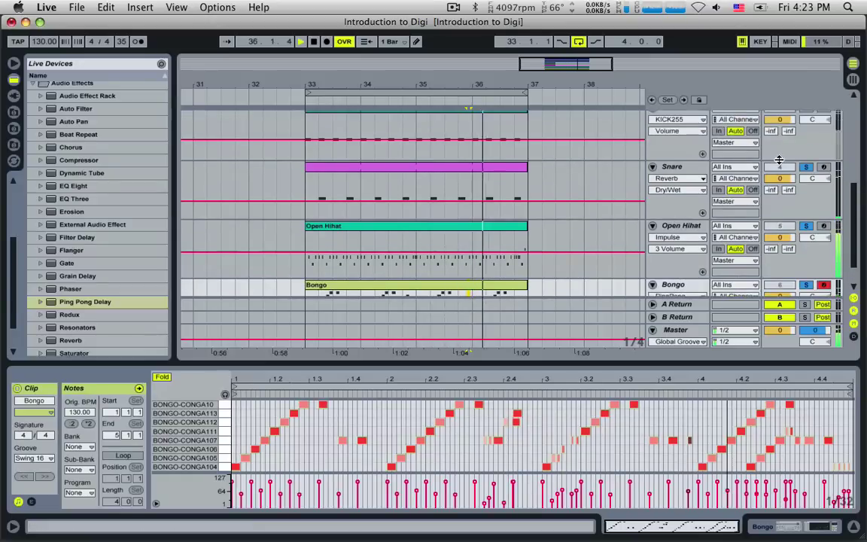
scroll(809, 147, up, 1)
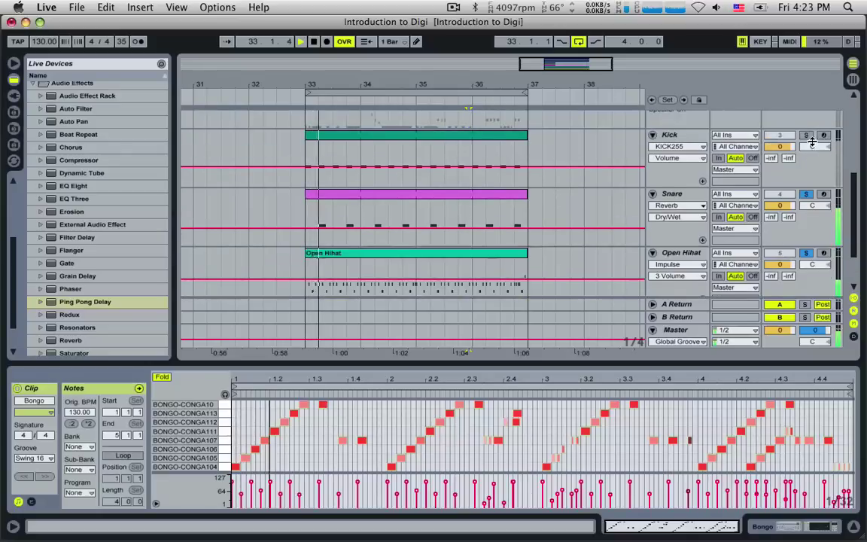
scroll(603, 175, up, 1)
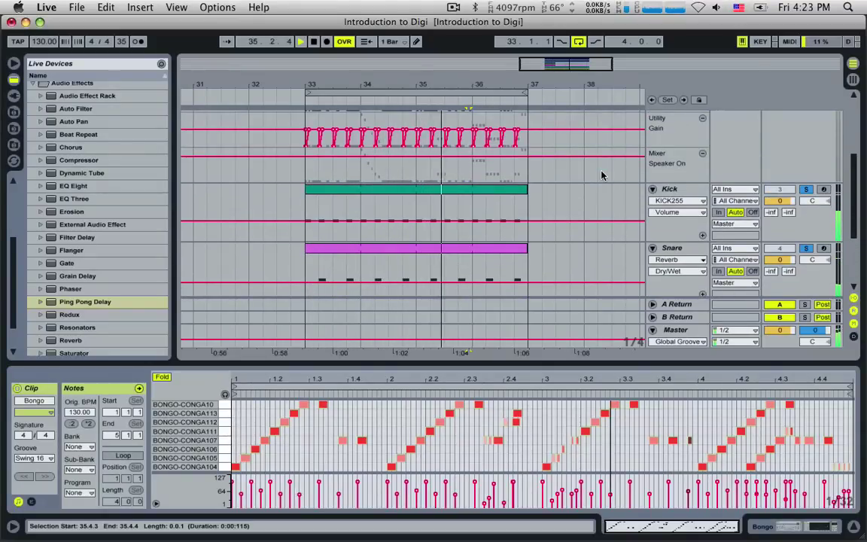
scroll(602, 175, down, 1)
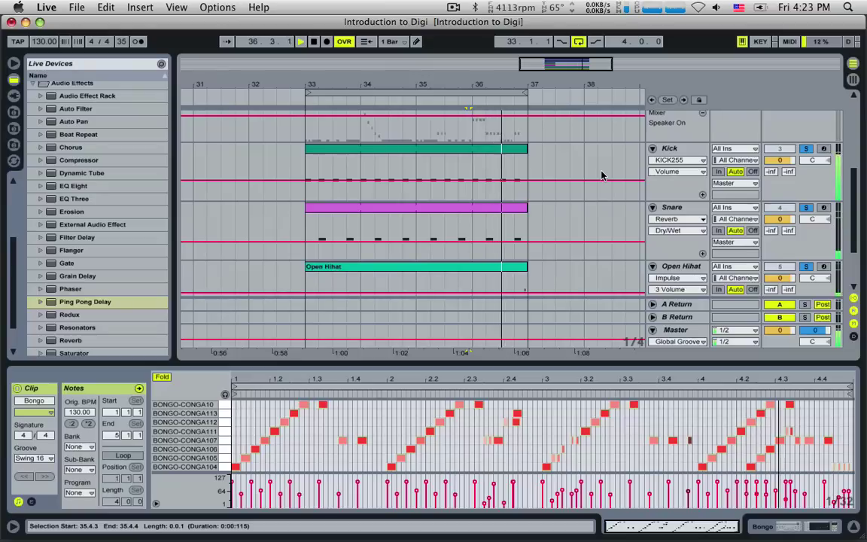
Step: Clear the solo on all tracks, listen to the full loop and stop playback
scroll(602, 175, down, 2)
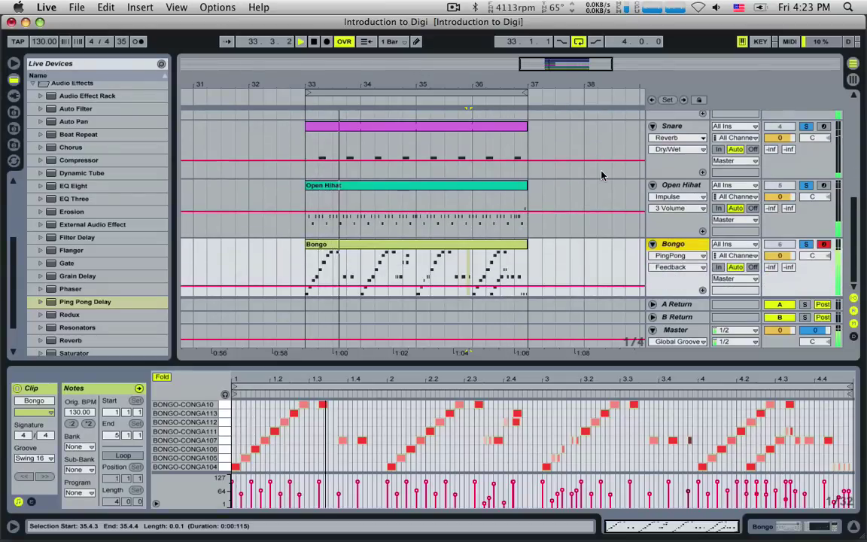
scroll(606, 176, down, 3)
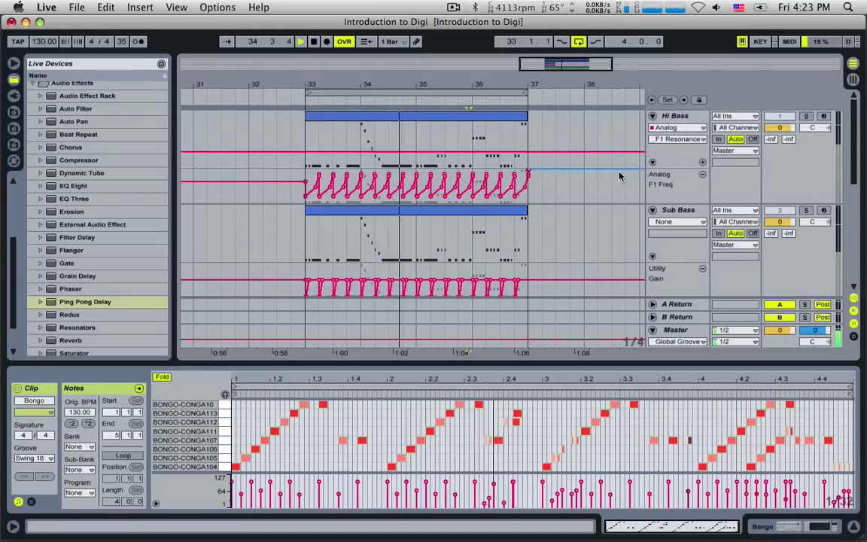
scroll(794, 252, up, 4)
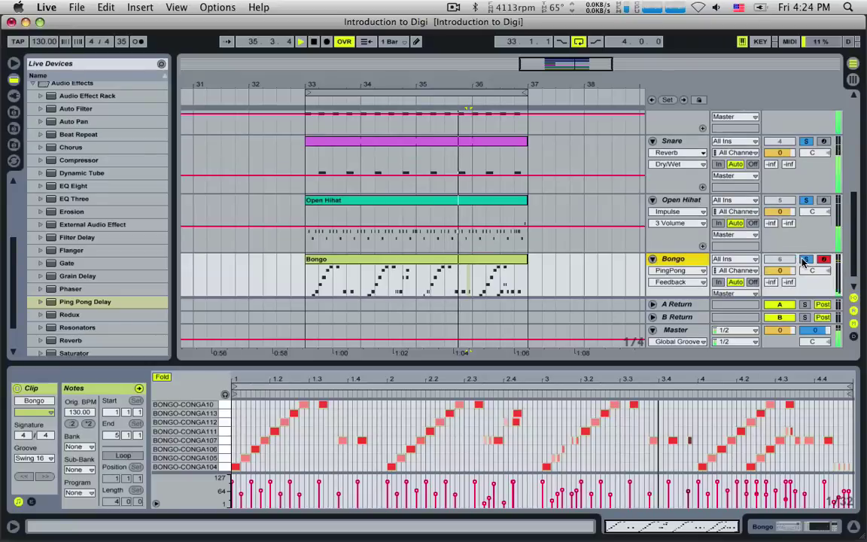
scroll(804, 260, down, 1)
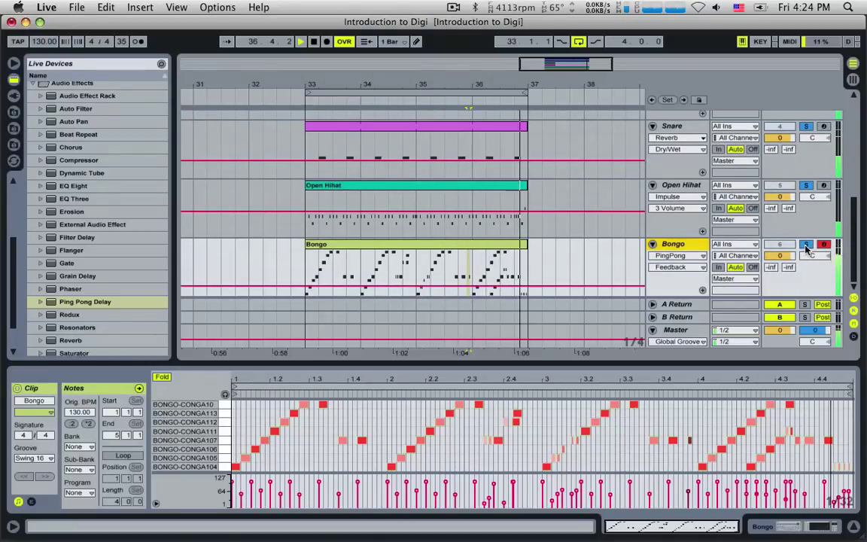
click(805, 247)
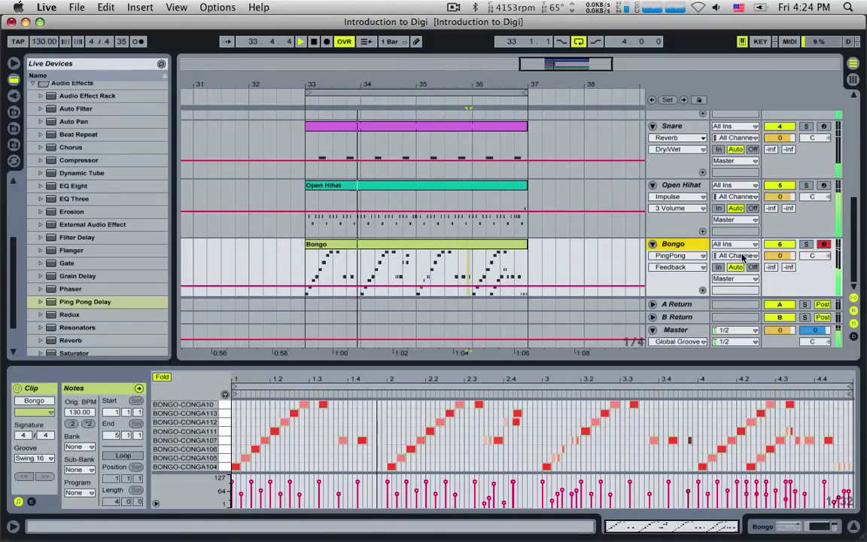
scroll(624, 236, up, 3)
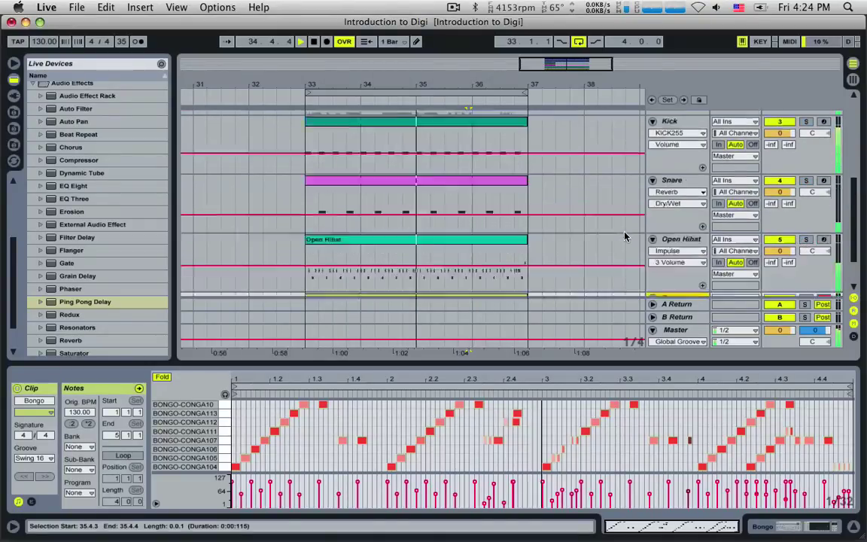
scroll(625, 237, up, 10)
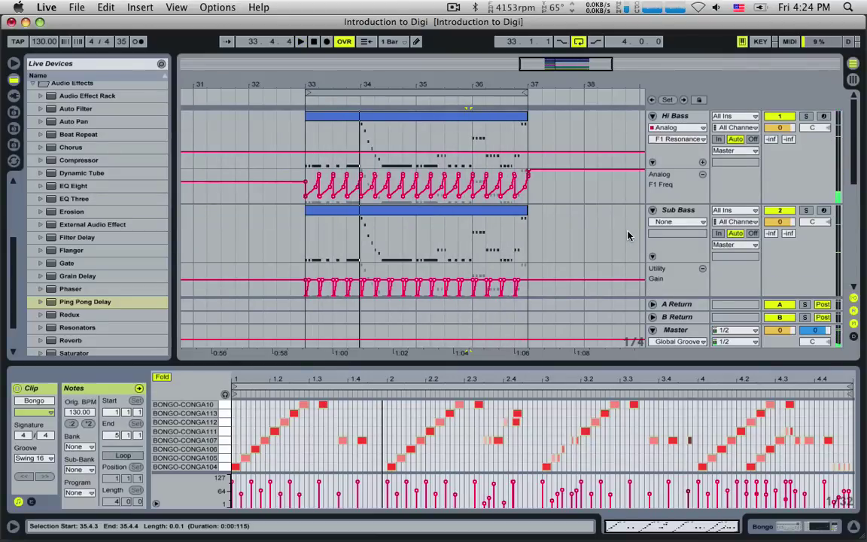
Step: Solo the Hi Bass track and add a Filter Delay after its EQ Eight
click(674, 116)
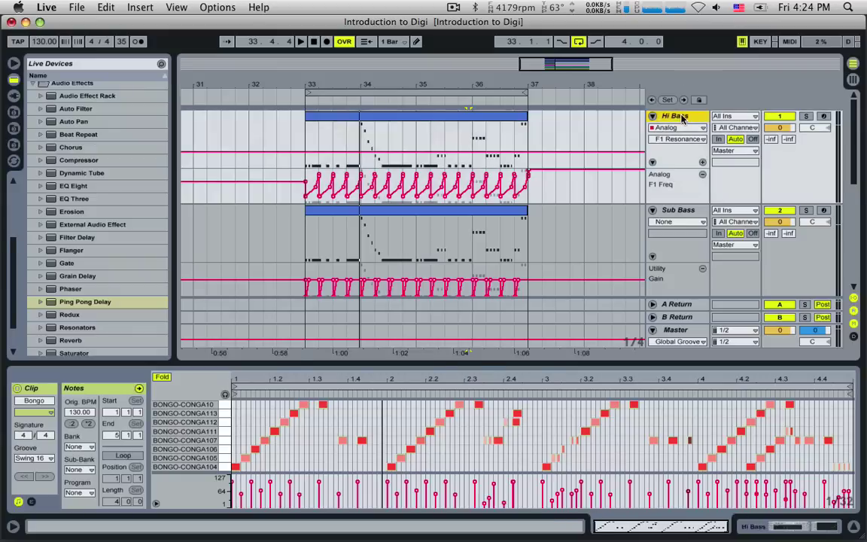
click(809, 118)
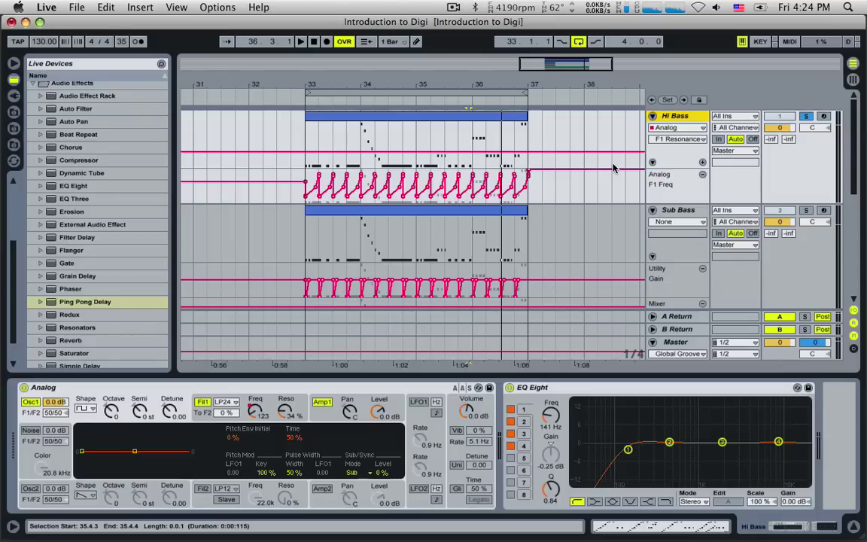
click(91, 241)
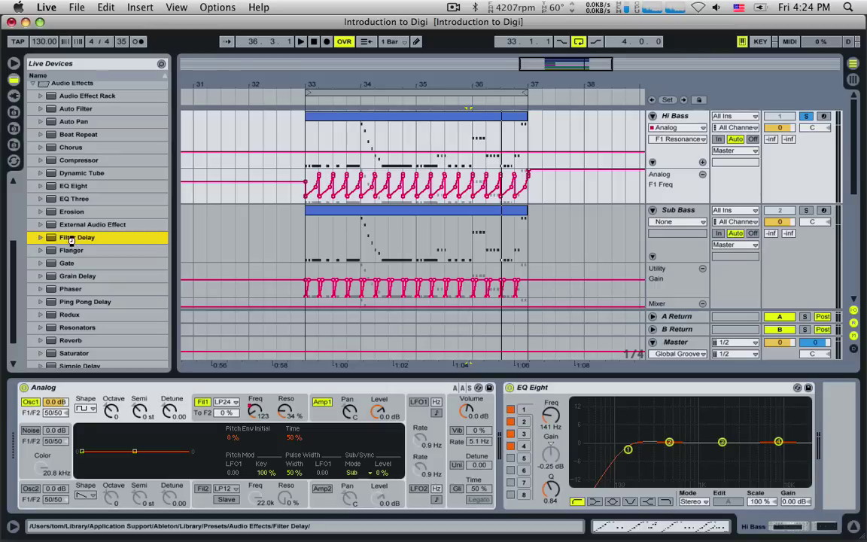
double_click(72, 240)
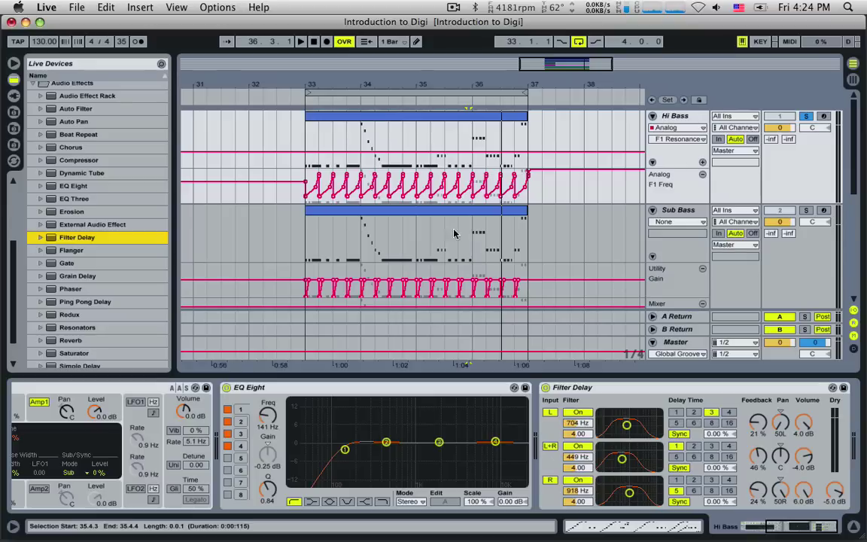
Step: Play the Hi Bass from bar 33 and switch off the Filter Delay's L+R and R inputs, leaving only L on
click(305, 138)
key(space)
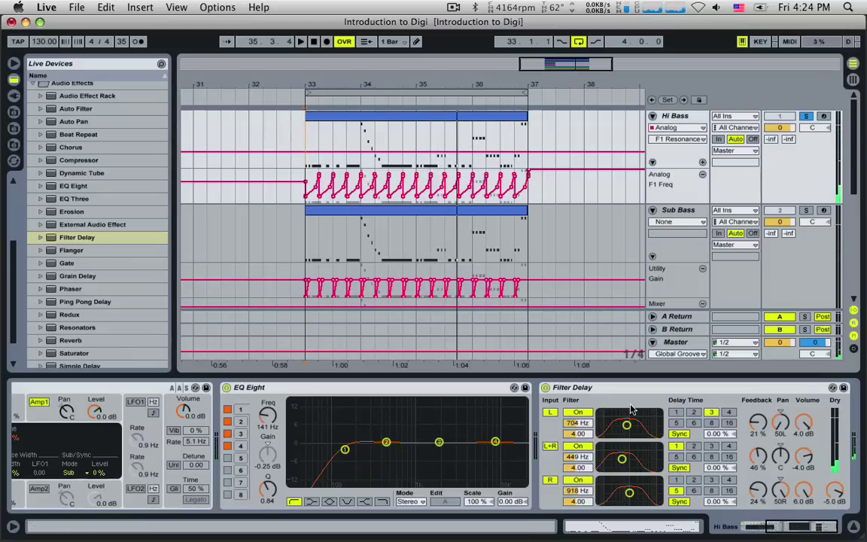
click(551, 447)
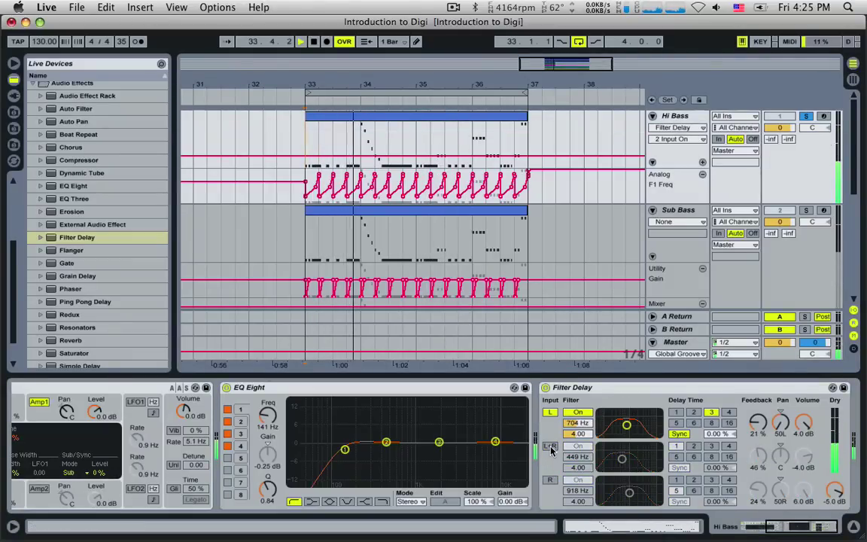
key(space)
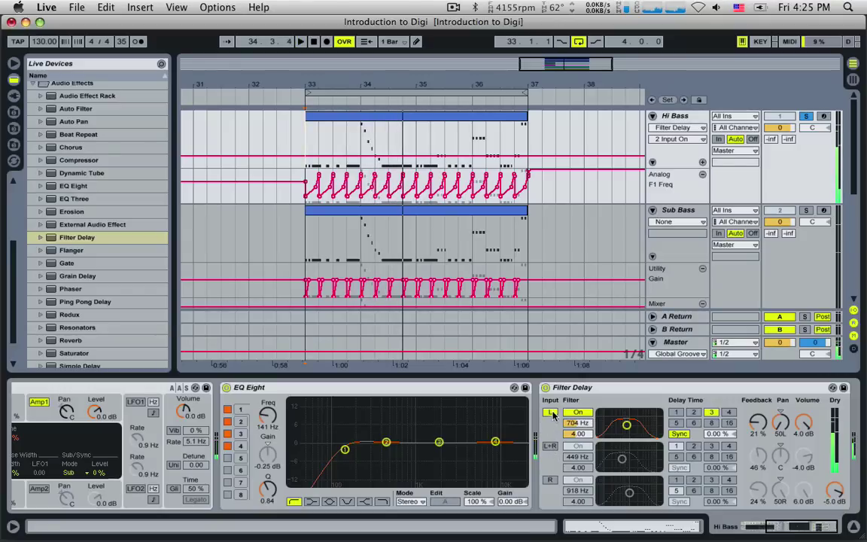
Step: Switch the Filter Delay's active input from L to R and play the Hi Bass to hear the R delay alone
click(551, 412)
click(553, 480)
key(space)
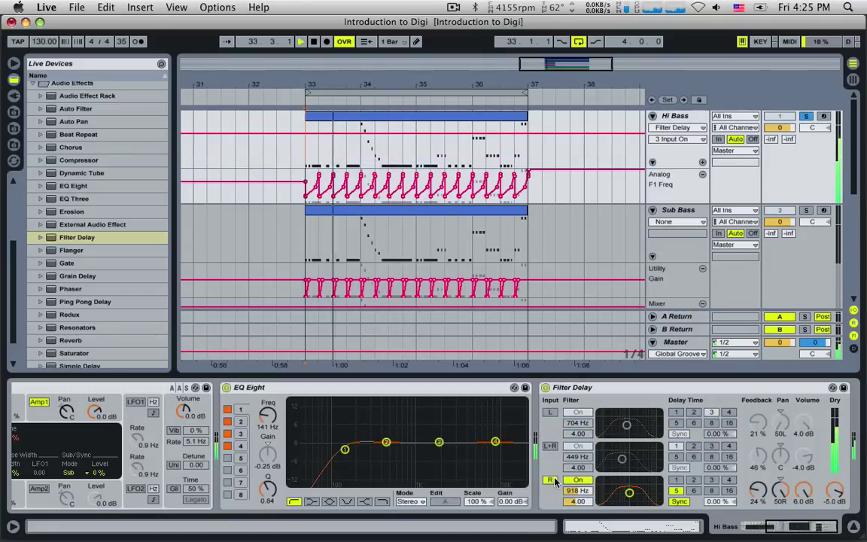
key(space)
Step: Switch the Filter Delay's active input from R to L+R and play the Hi Bass to hear the centre delay alone
click(554, 480)
click(551, 448)
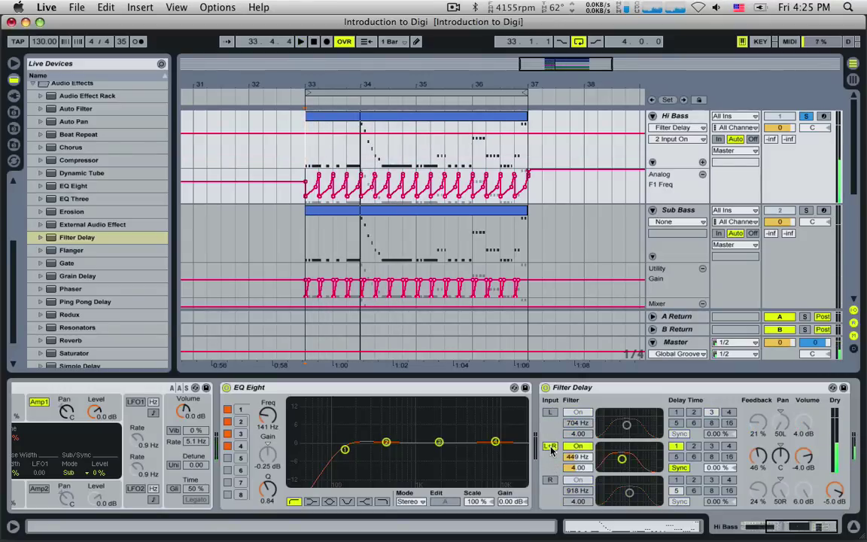
key(space)
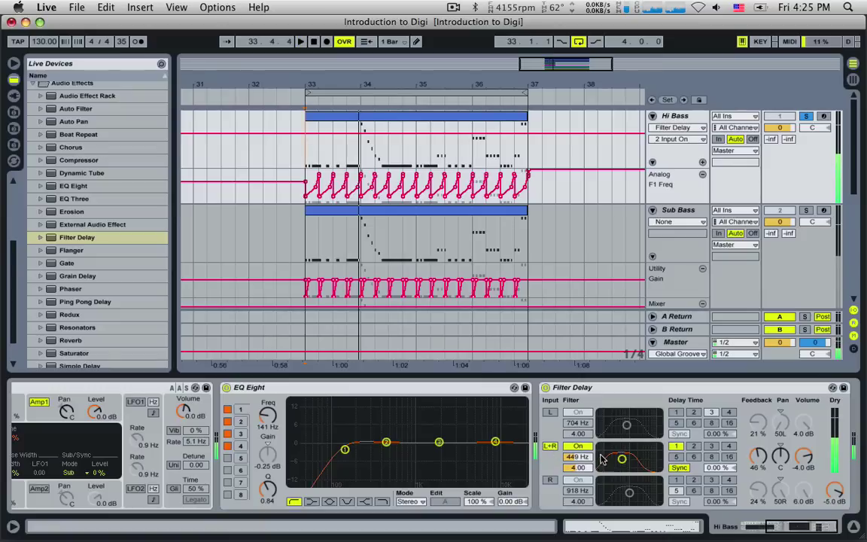
key(space)
Step: Switch on the Filter Delay's L and R inputs and turn the L+R input off
click(552, 413)
click(550, 481)
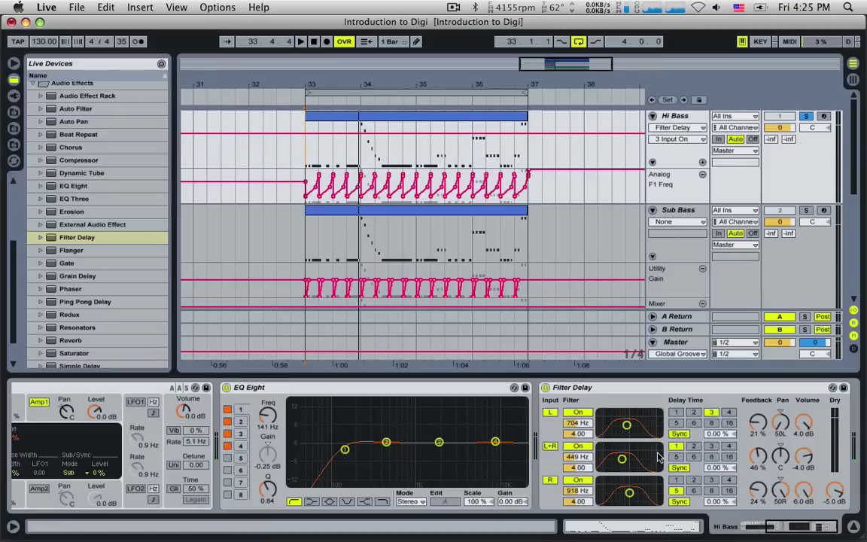
click(551, 447)
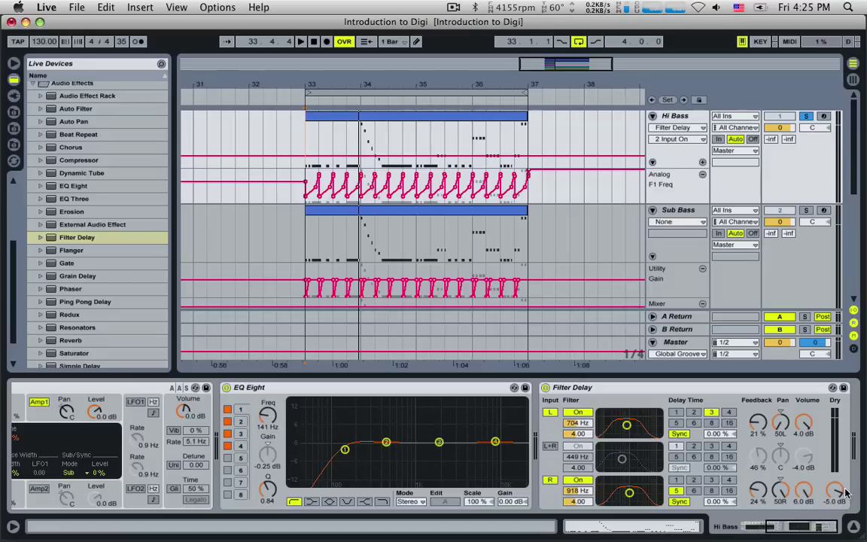
Step: Lower the Filter Delay's Dry level to -inf dB and set the L and R delay times to 1 while auditioning the Hi Bass
drag(840, 494, 840, 538)
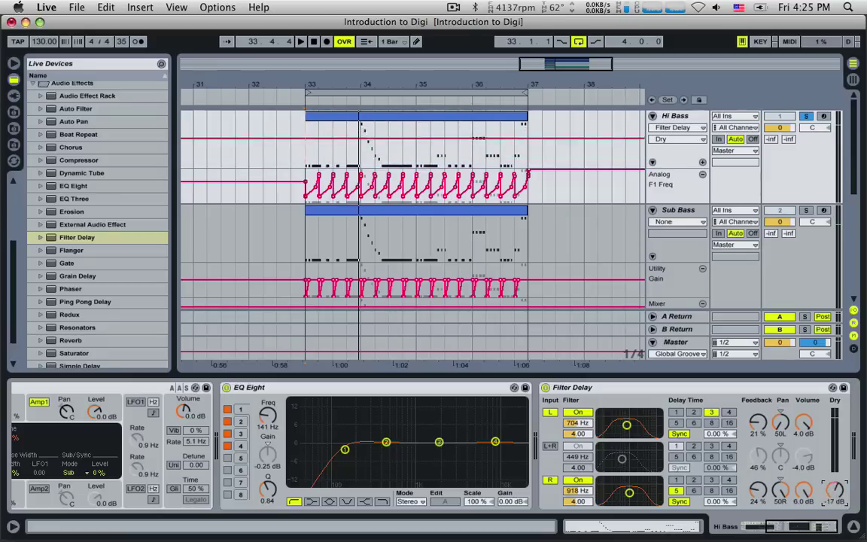
key(space)
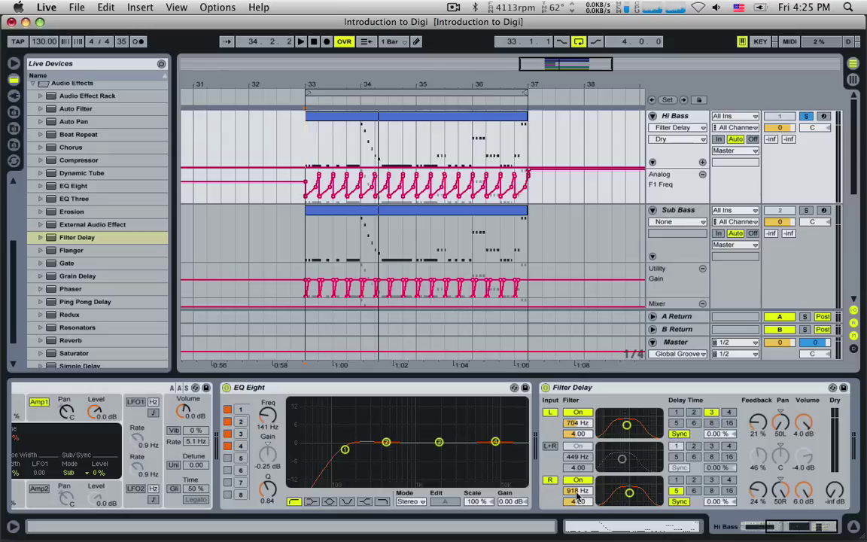
click(711, 481)
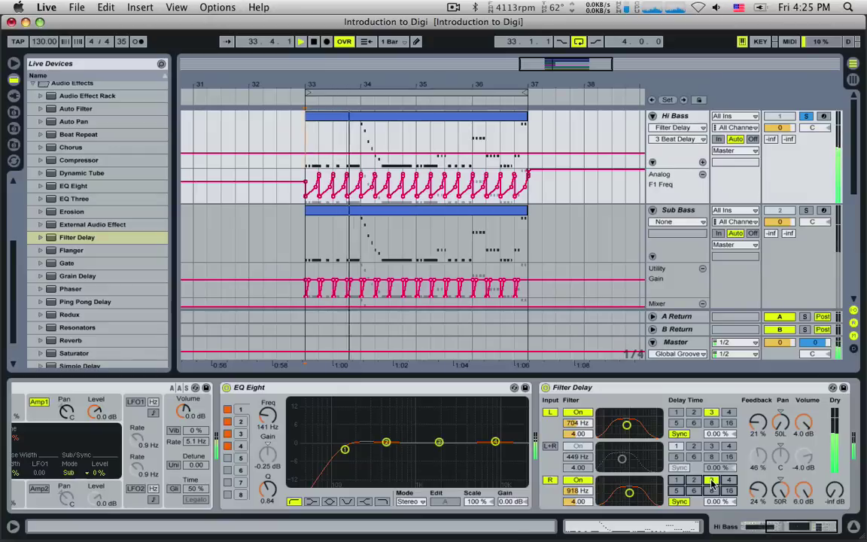
click(677, 413)
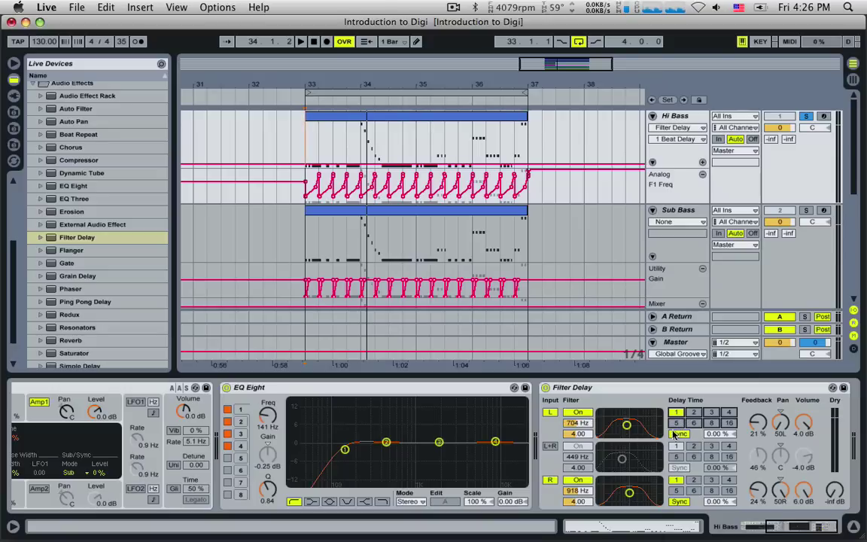
Step: Try the L delay's unsynced Time mode and several synced beat divisions, ending on 6
click(679, 435)
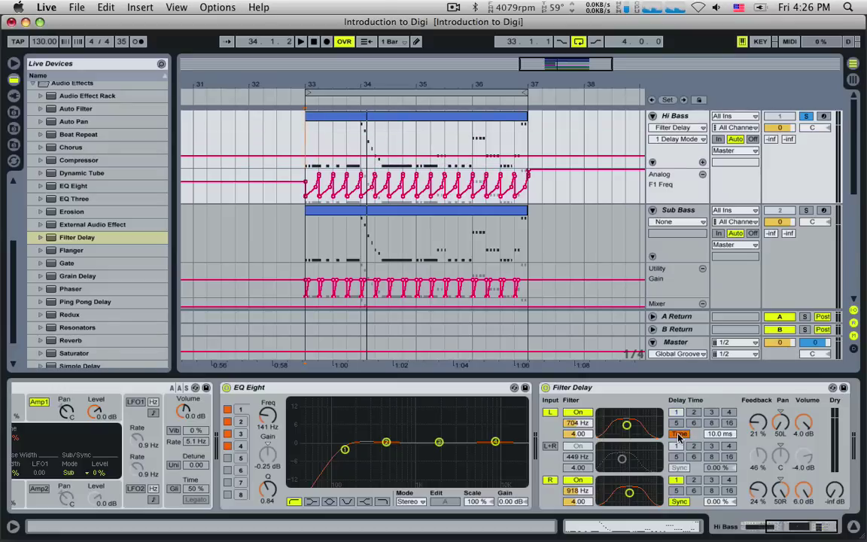
click(680, 435)
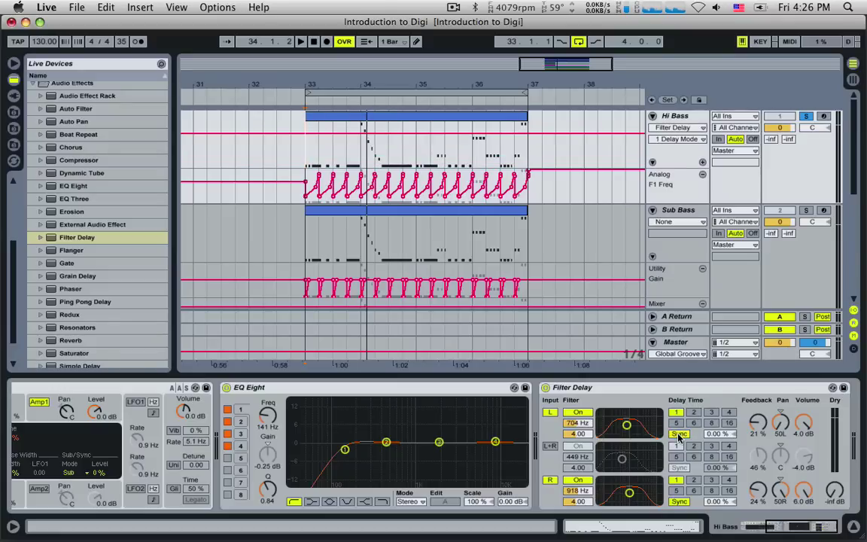
click(695, 413)
click(711, 414)
click(694, 414)
click(677, 413)
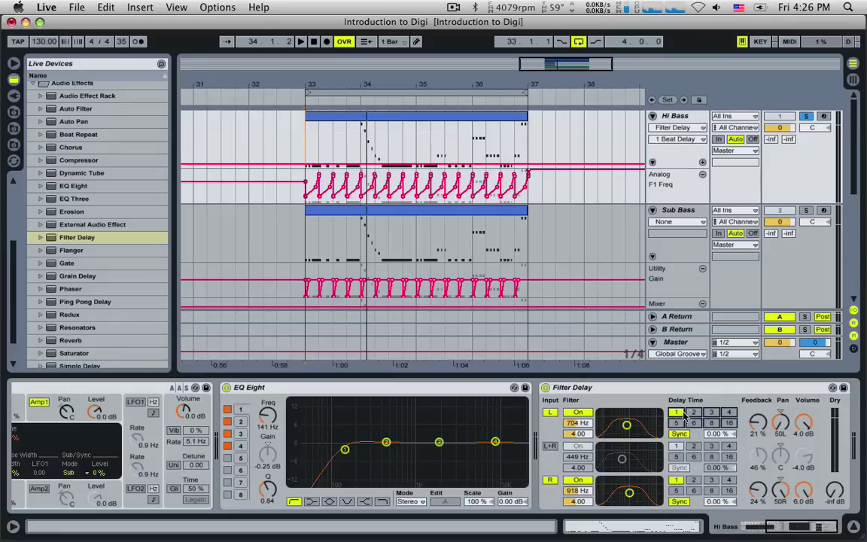
click(695, 414)
click(693, 424)
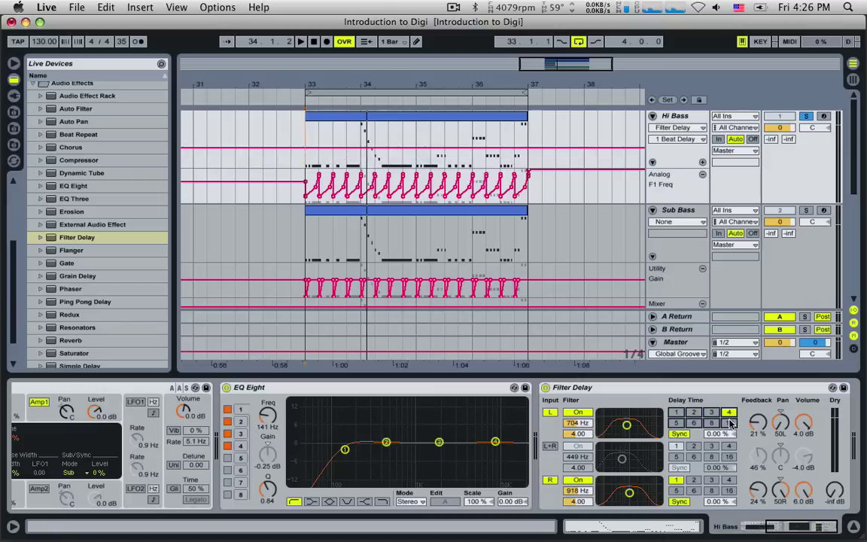
Step: Set the L delay to 1.00 ms in Time mode, switch off the R input and play the Hi Bass
click(682, 435)
drag(721, 435, 721, 466)
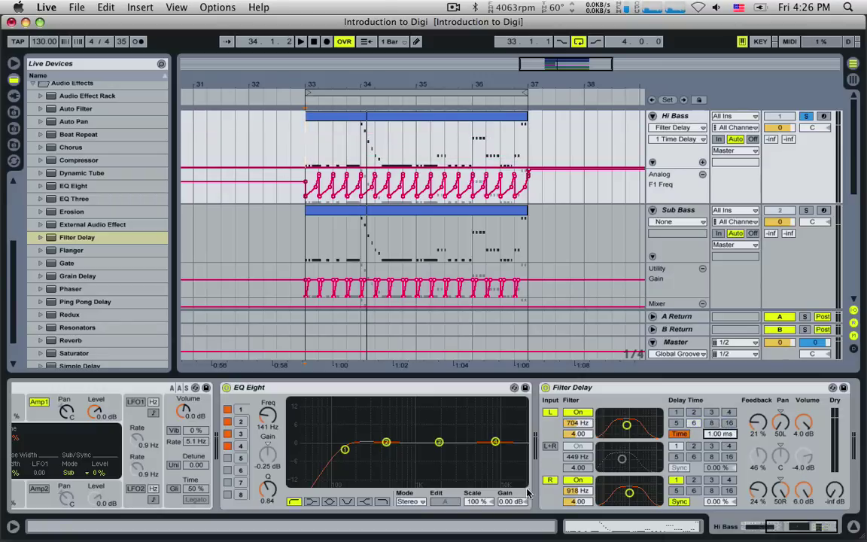
click(550, 480)
click(734, 434)
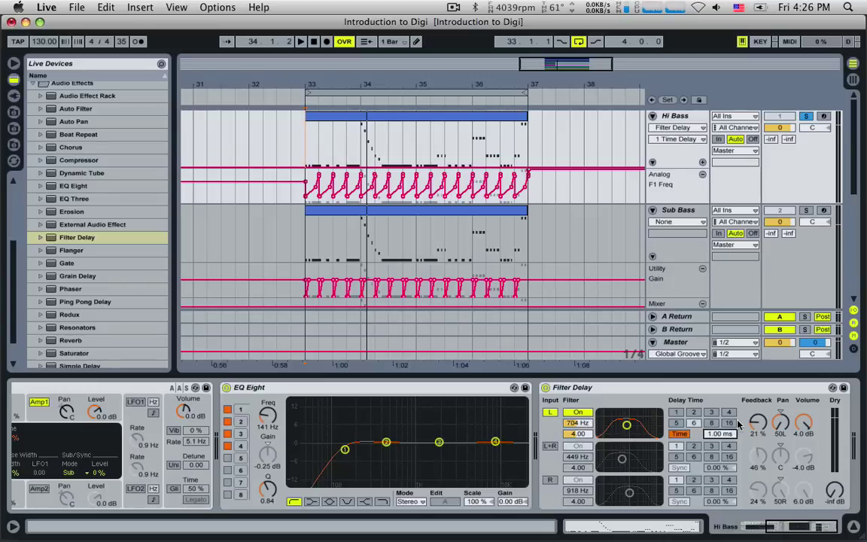
key(space)
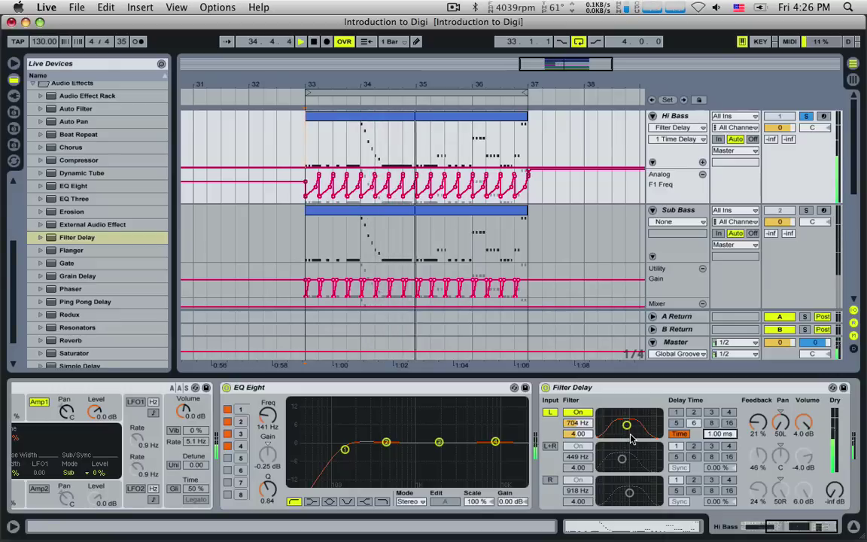
key(space)
key(space)
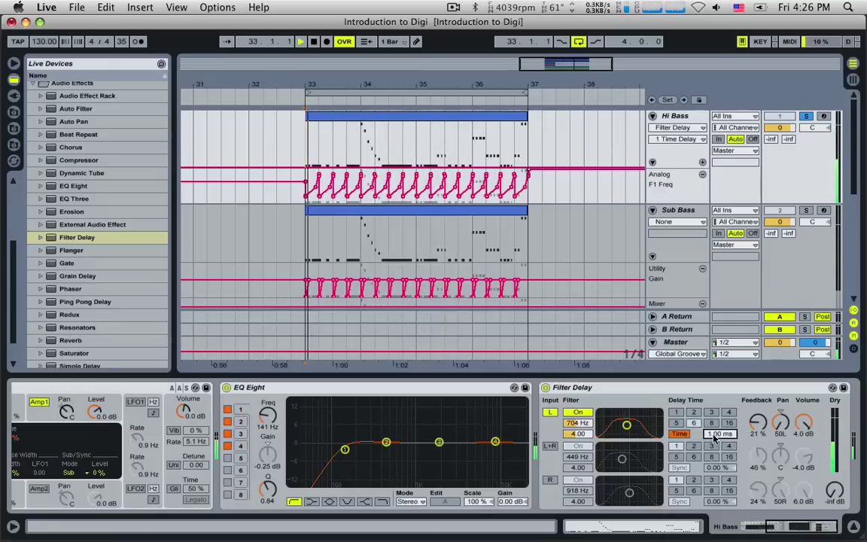
Step: Raise the L delay time to 173 ms and widen its filter to 9.00 at 949 Hz while auditioning the Hi Bass
drag(712, 436, 712, 404)
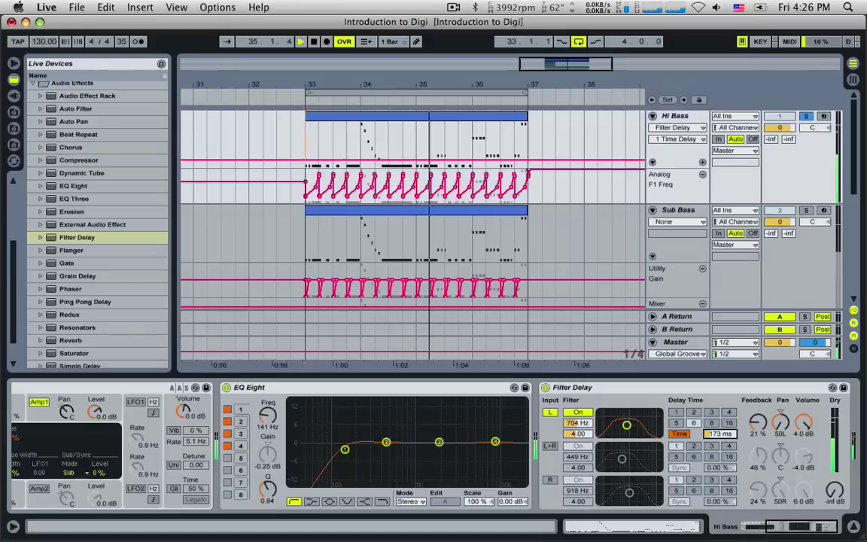
key(space)
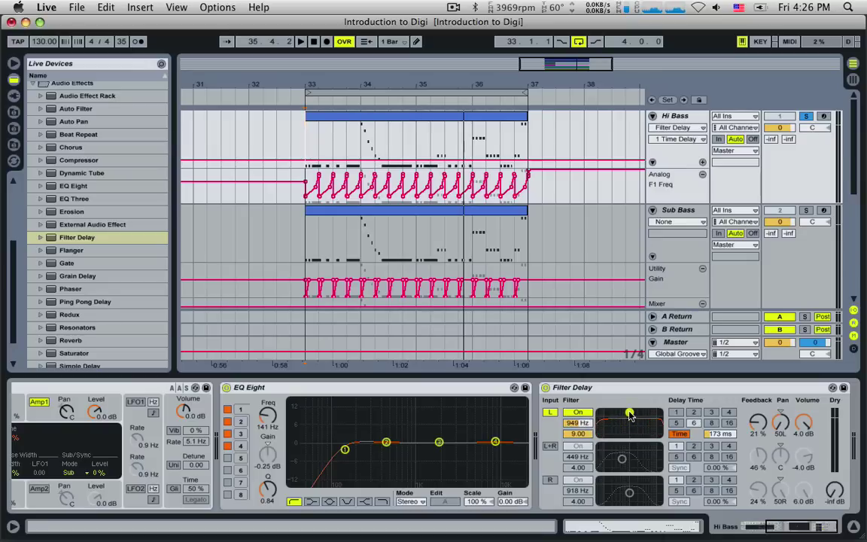
key(space)
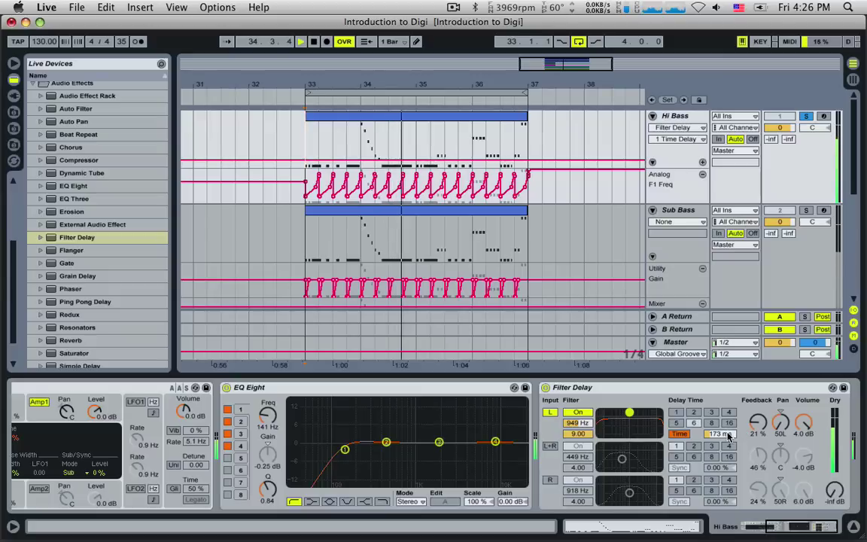
Step: Reduce the L delay time to 8.80 ms and listen to the Hi Bass
drag(724, 437, 725, 470)
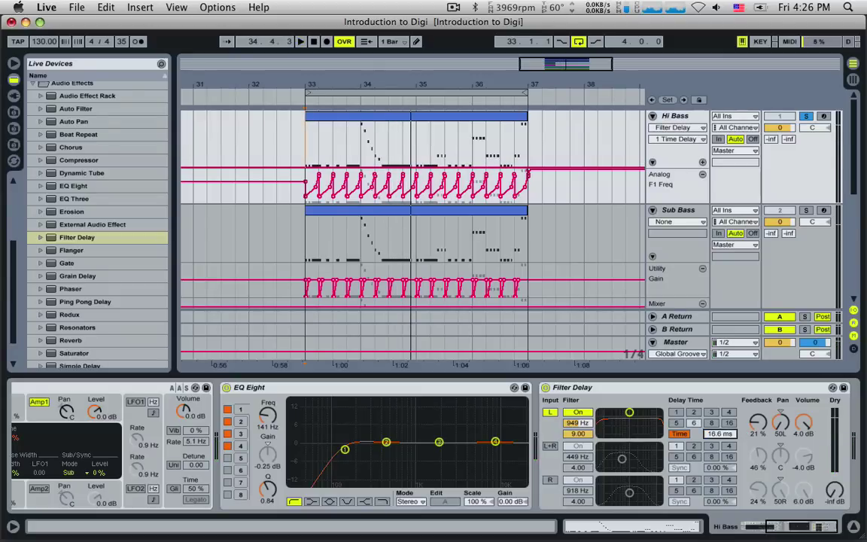
drag(720, 434, 720, 445)
drag(724, 489, 725, 437)
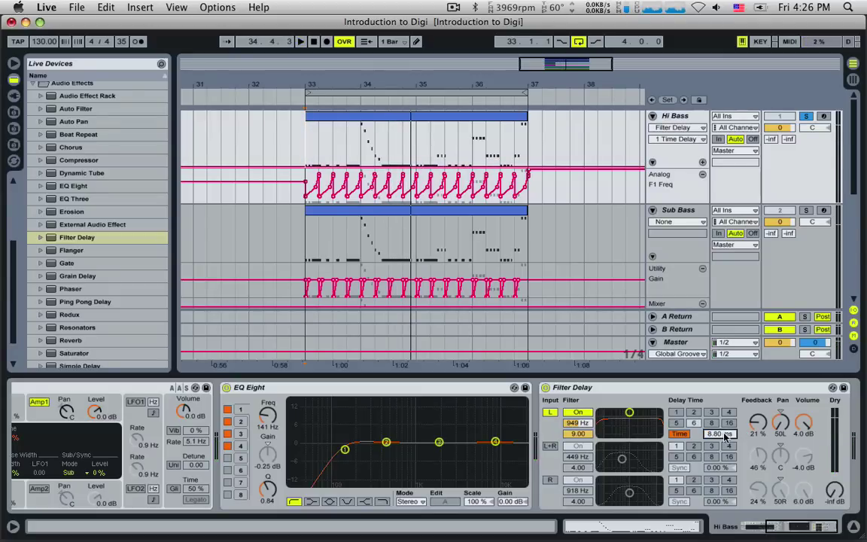
key(space)
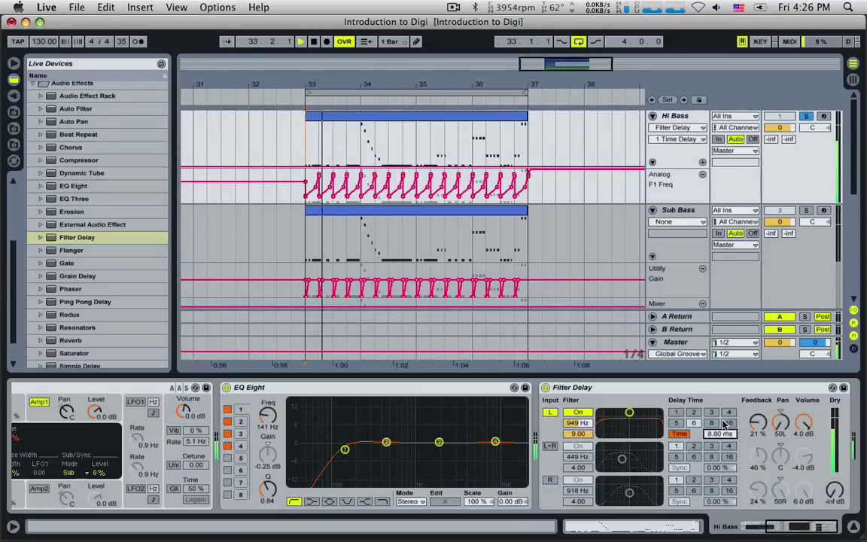
key(space)
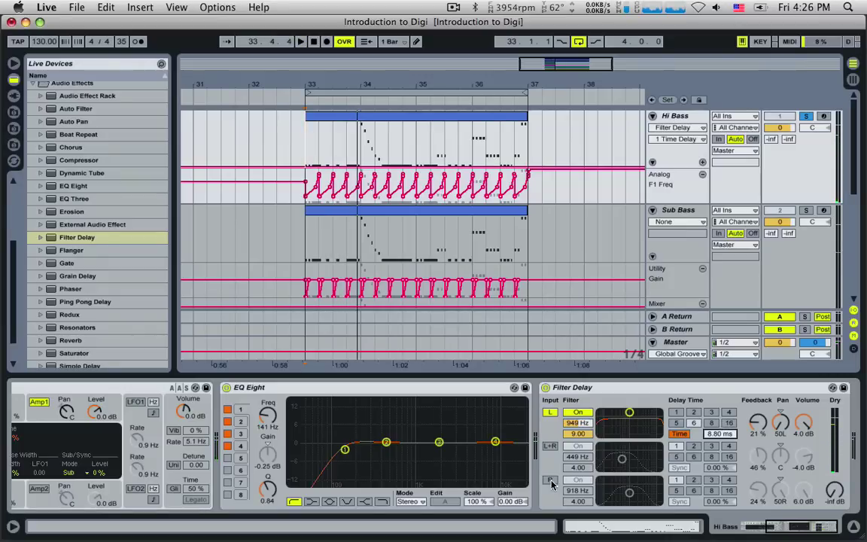
Step: Switch on the R input, set its delay to 1.00 ms in Time mode and widen its filter to 9.00 at 887 Hz
click(551, 481)
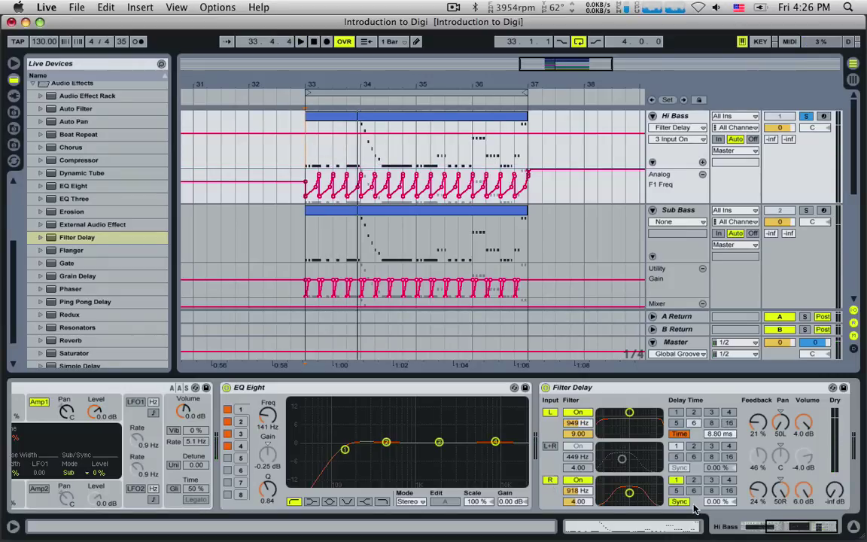
click(680, 502)
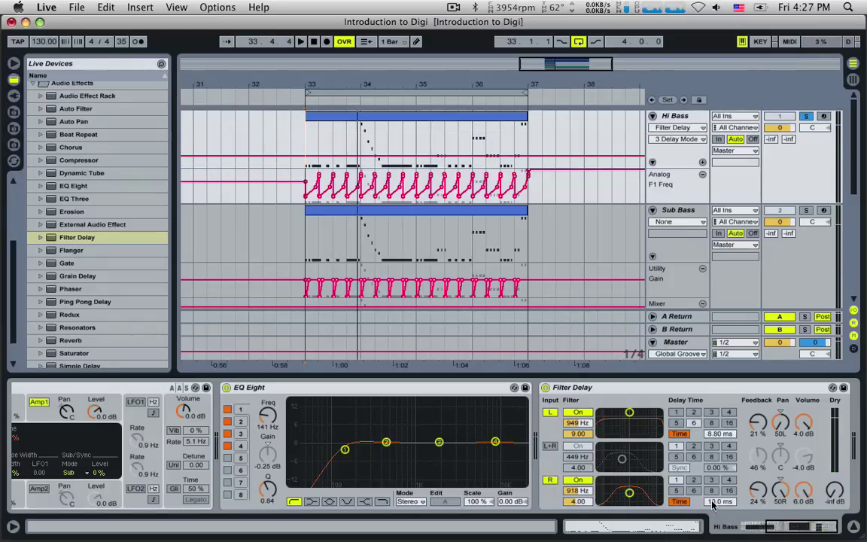
drag(713, 505, 712, 527)
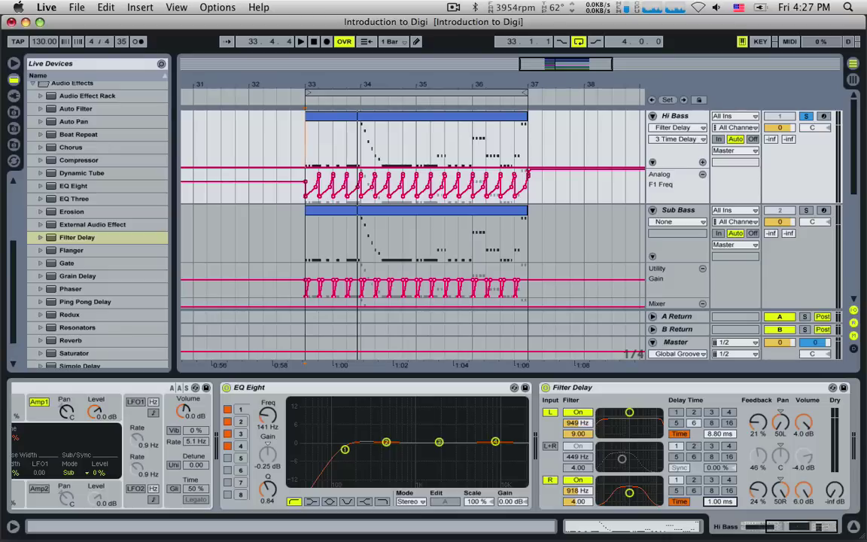
key(space)
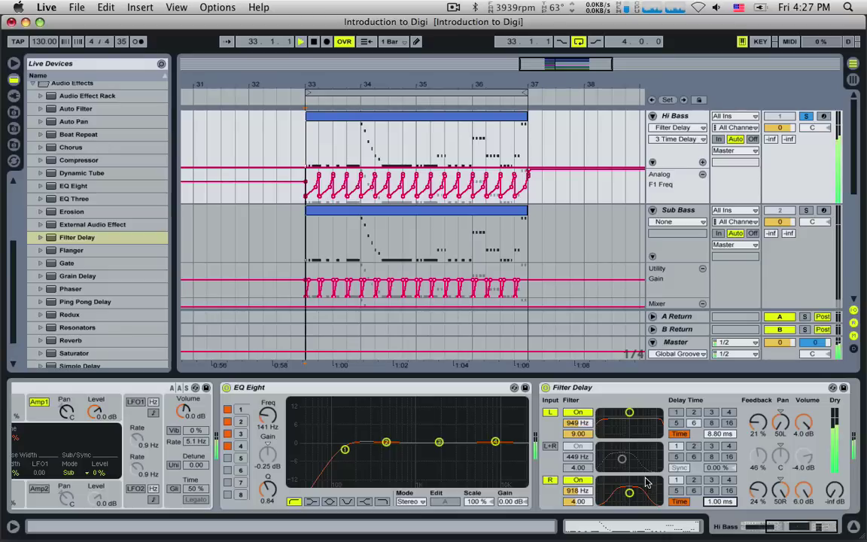
drag(629, 493, 630, 483)
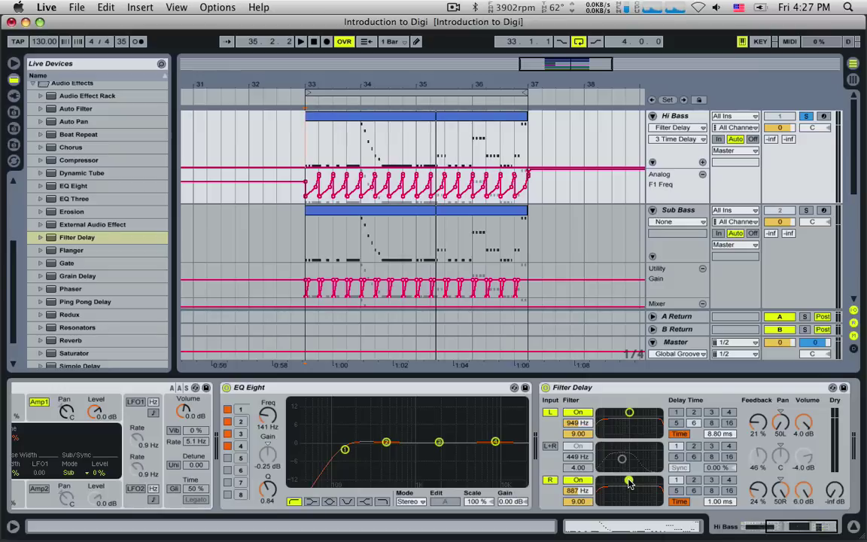
Step: Bypass the Filter Delay and switch it back on during playback to compare the Hi Bass with and without it
click(545, 387)
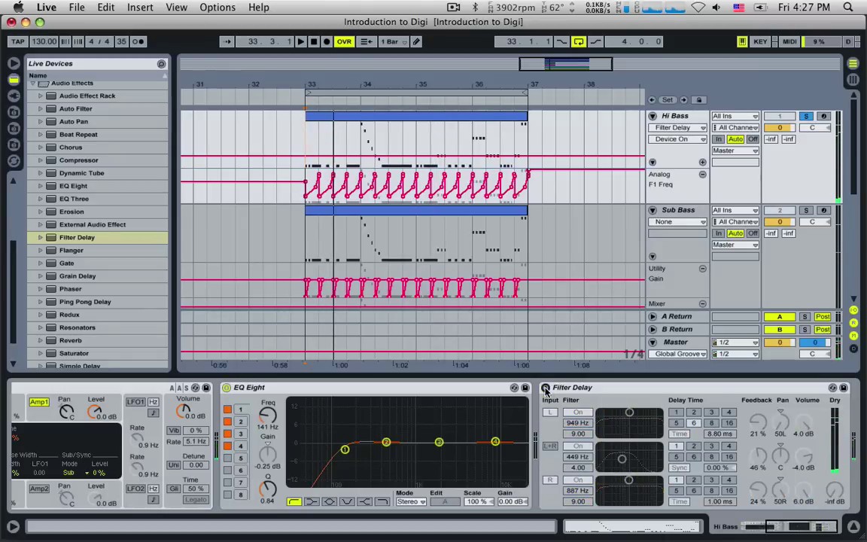
key(space)
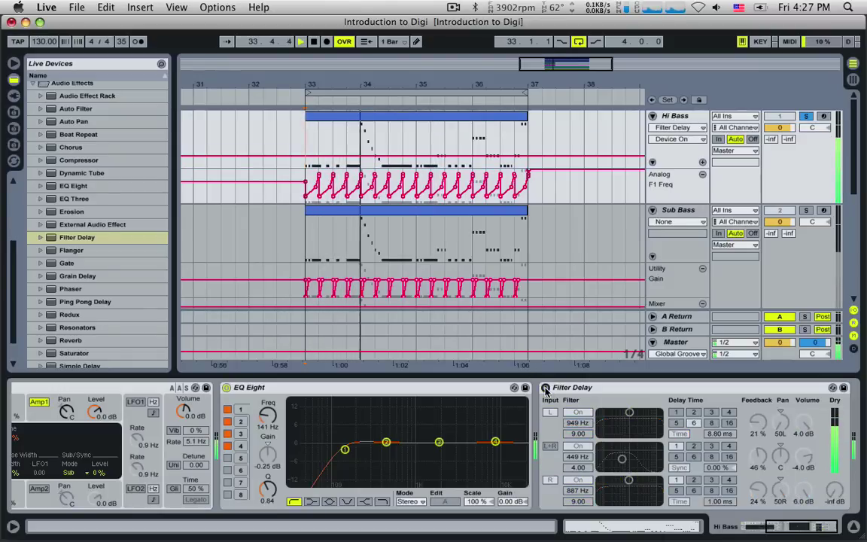
click(545, 388)
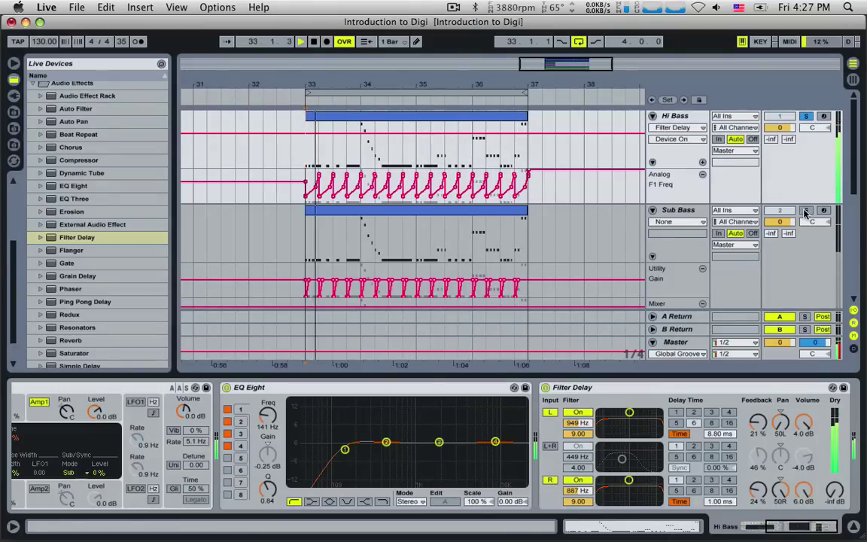
Step: Add the Sub Bass and Kick tracks to the soloed Hi Bass and play the loop
click(804, 212)
click(687, 213)
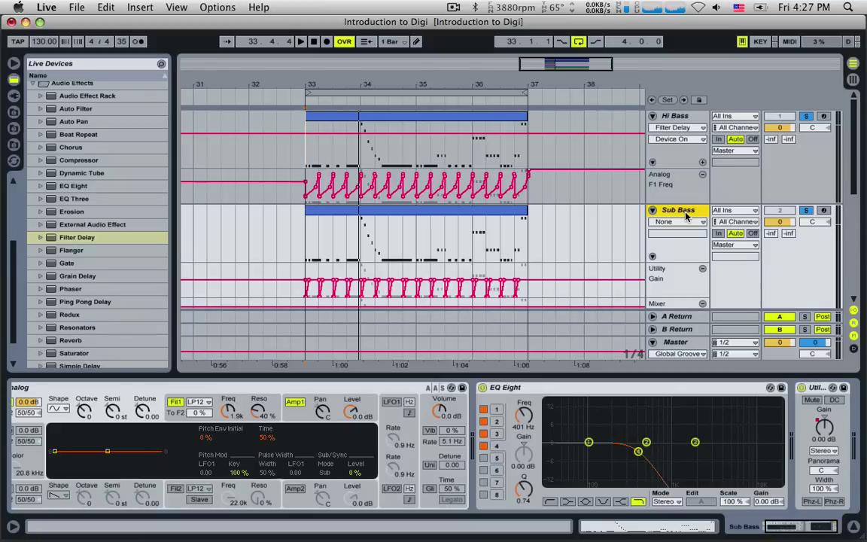
scroll(686, 217, down, 2)
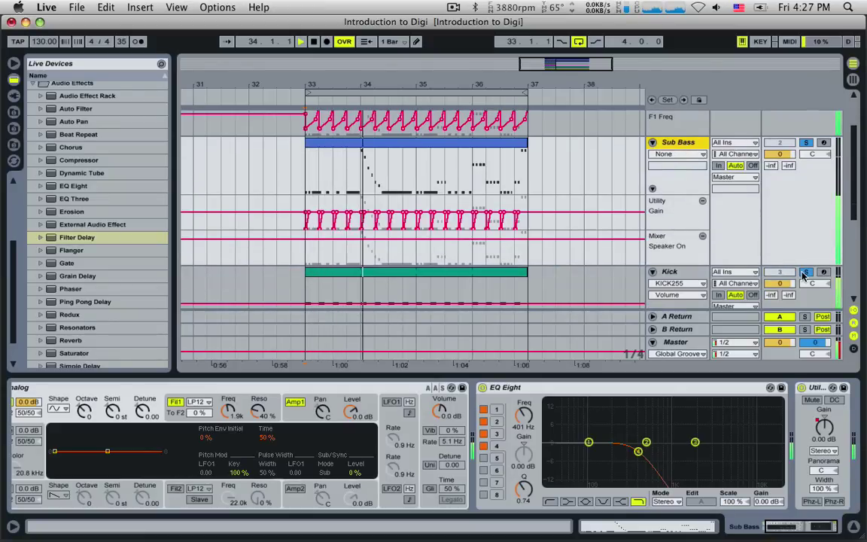
scroll(780, 256, up, 2)
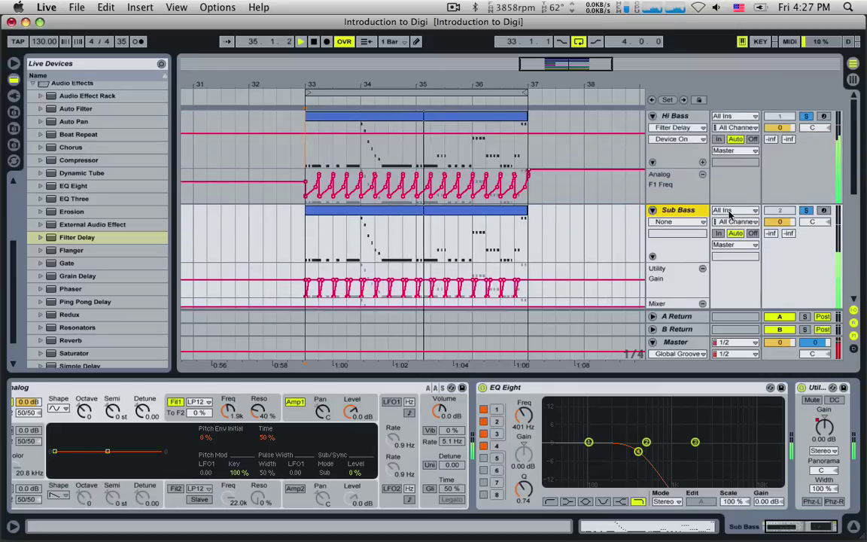
Step: Reduce the L delay time of the Hi Bass Filter Delay to 7.24 ms and listen to the loop
click(680, 118)
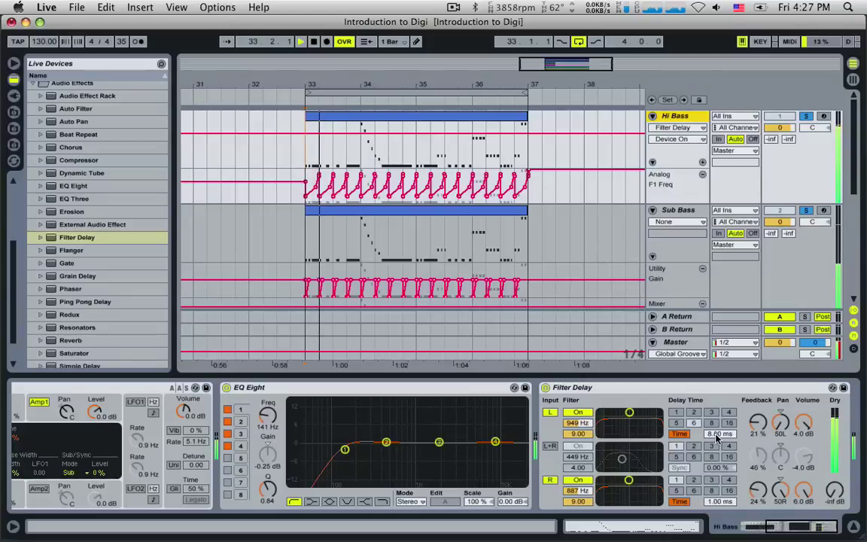
drag(716, 435, 717, 455)
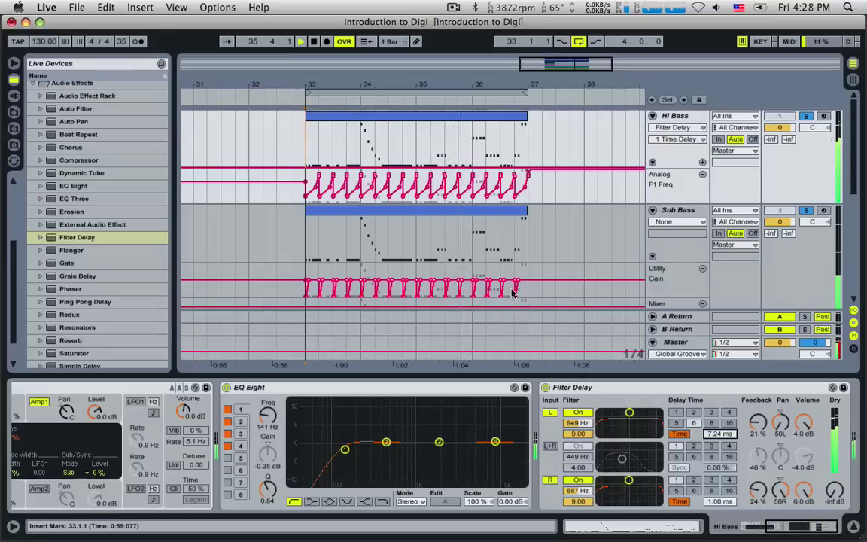
scroll(623, 254, down, 2)
scroll(623, 254, up, 2)
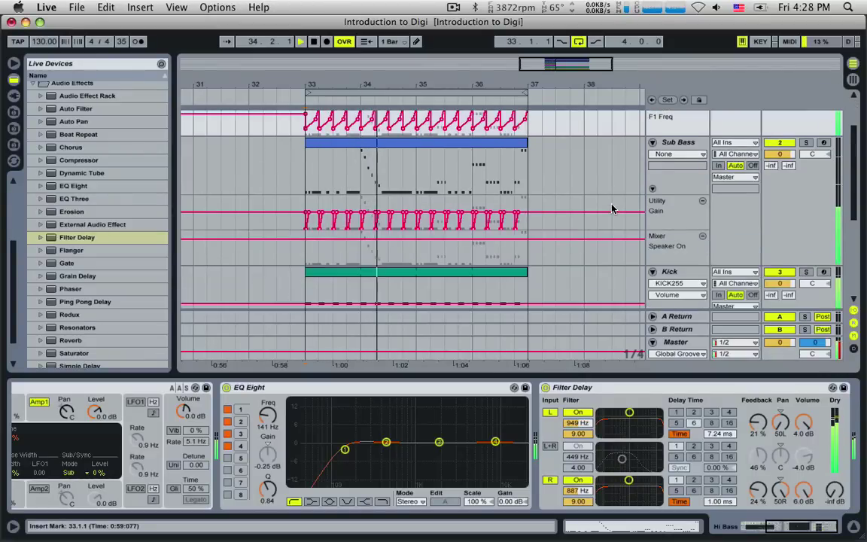
Step: Replace the SNARE17 instrument on the Snare track with an Impulse, keeping the Reverb
scroll(614, 208, down, 3)
scroll(612, 208, down, 4)
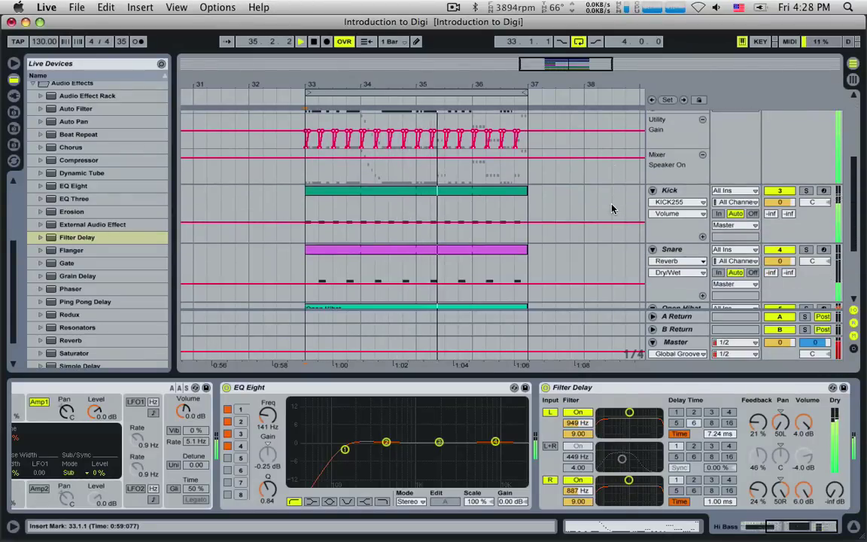
scroll(612, 209, down, 2)
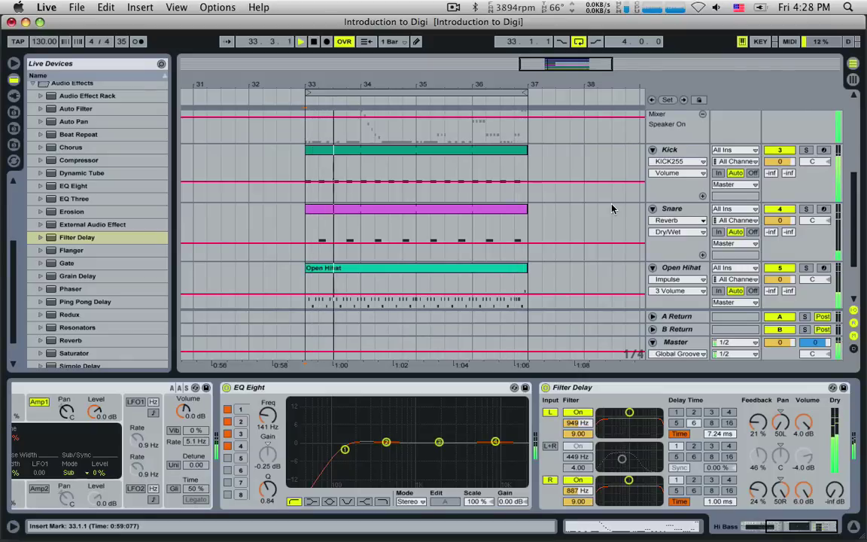
click(805, 209)
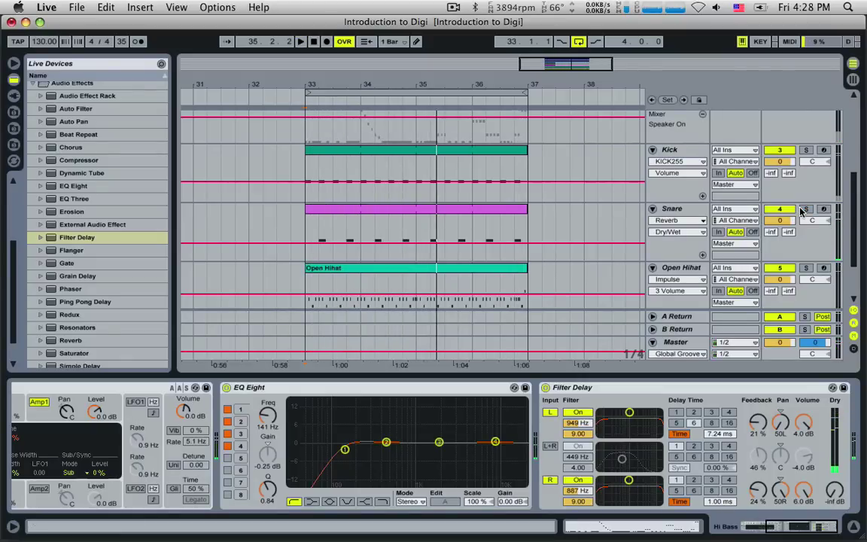
click(691, 212)
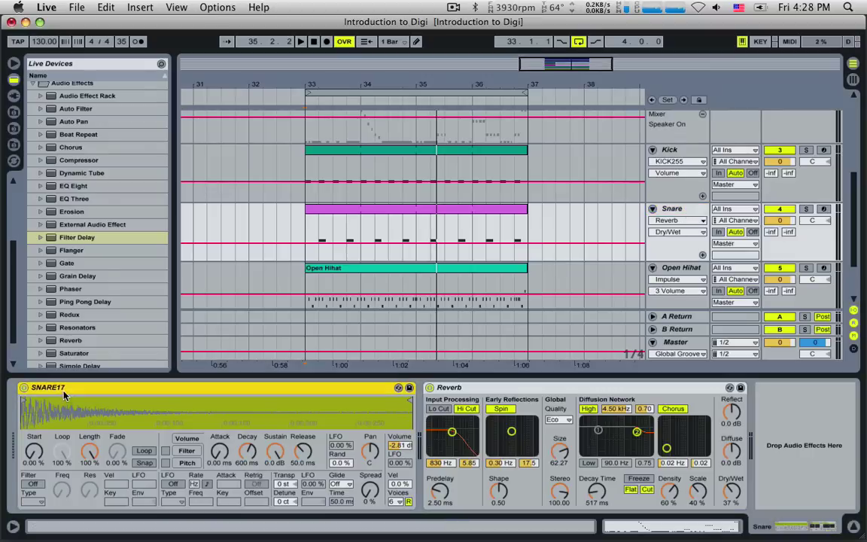
scroll(38, 218, up, 5)
scroll(38, 226, up, 5)
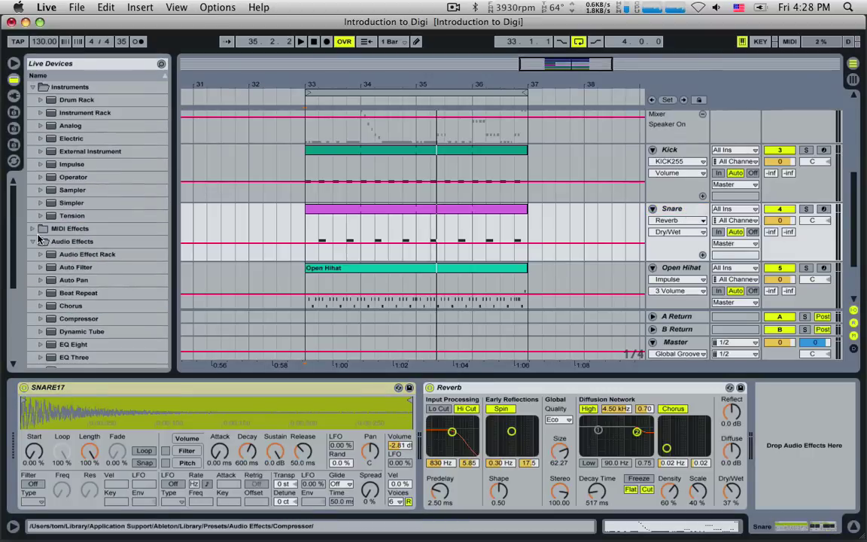
click(67, 165)
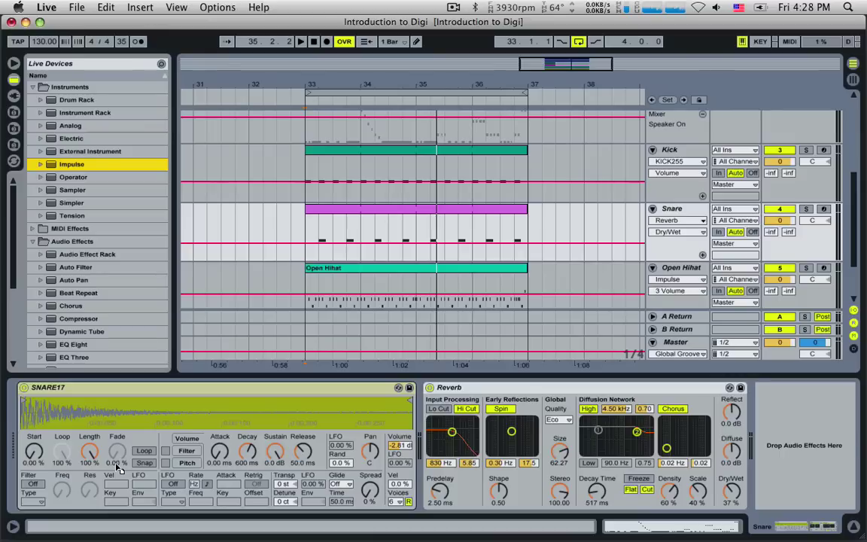
drag(116, 465, 103, 419)
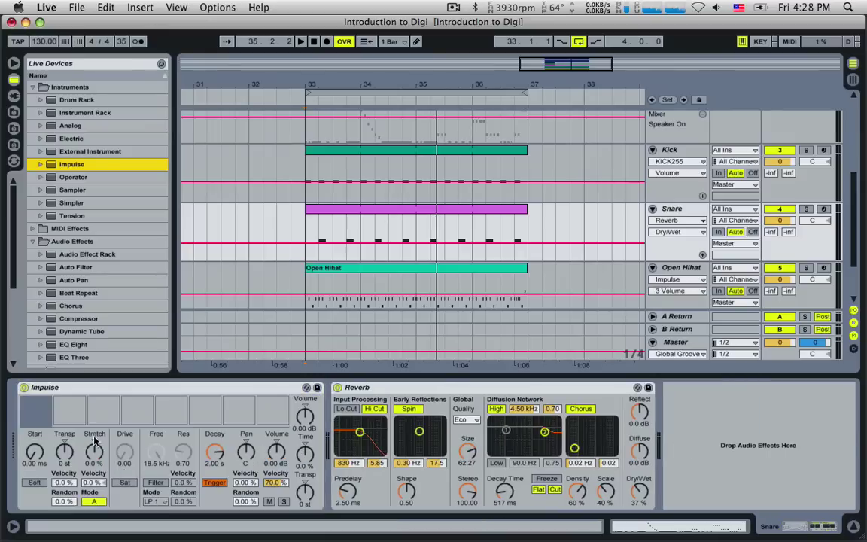
Step: Search the Samples folder for "snare" and end the scan
click(15, 129)
click(56, 78)
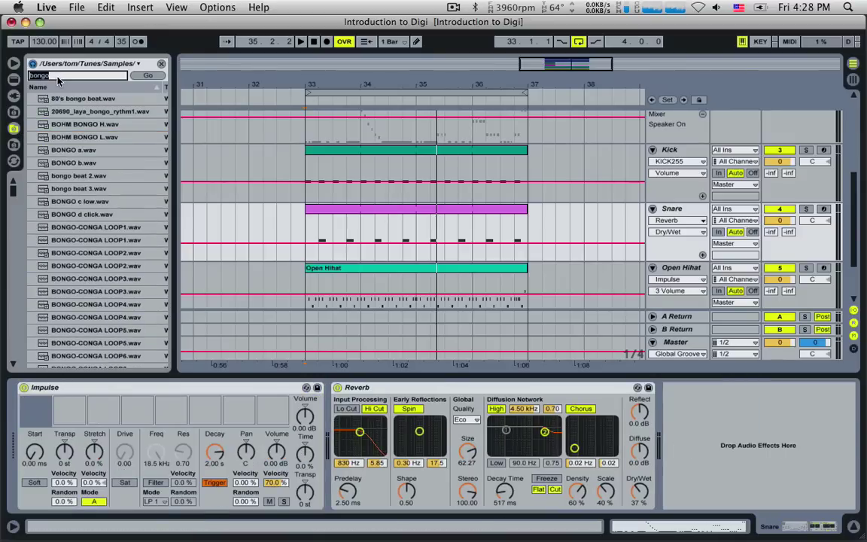
text(snare)
key(Return)
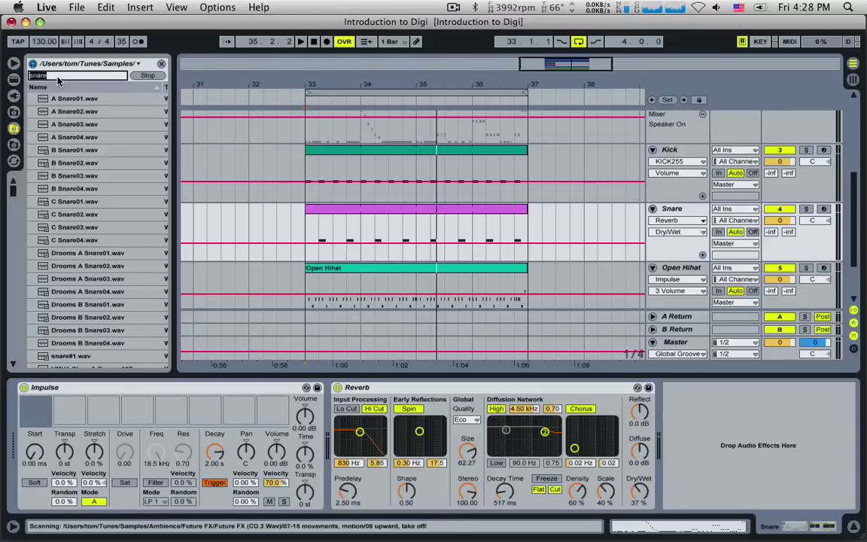
click(151, 77)
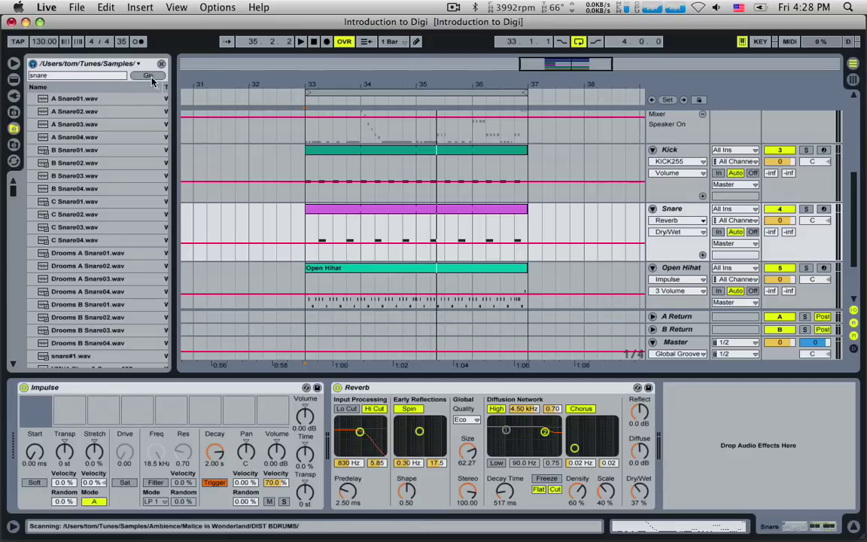
Step: Preview snare samples among the search results, including B Snare03, Drooms B Snare01, Snare06 to Snare08 and K02HitB-Snare02
click(78, 205)
click(75, 180)
click(66, 280)
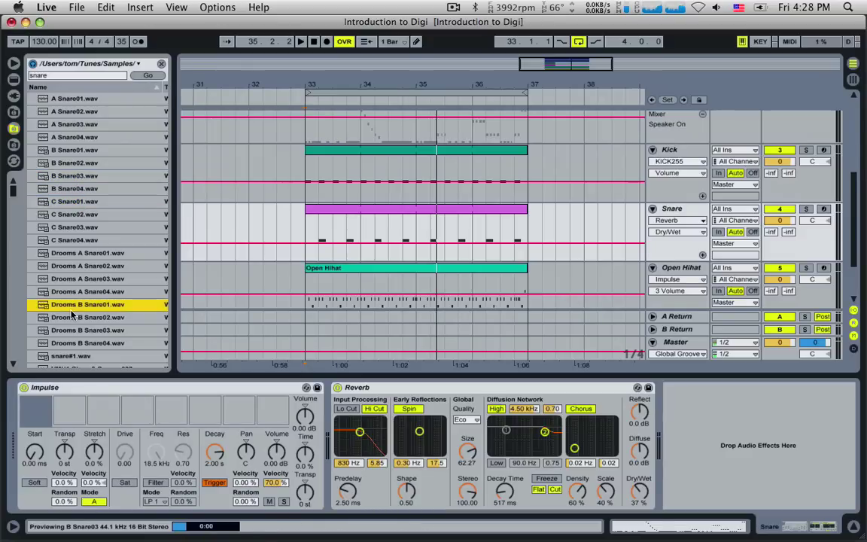
scroll(49, 289, down, 10)
scroll(54, 308, up, 3)
click(66, 198)
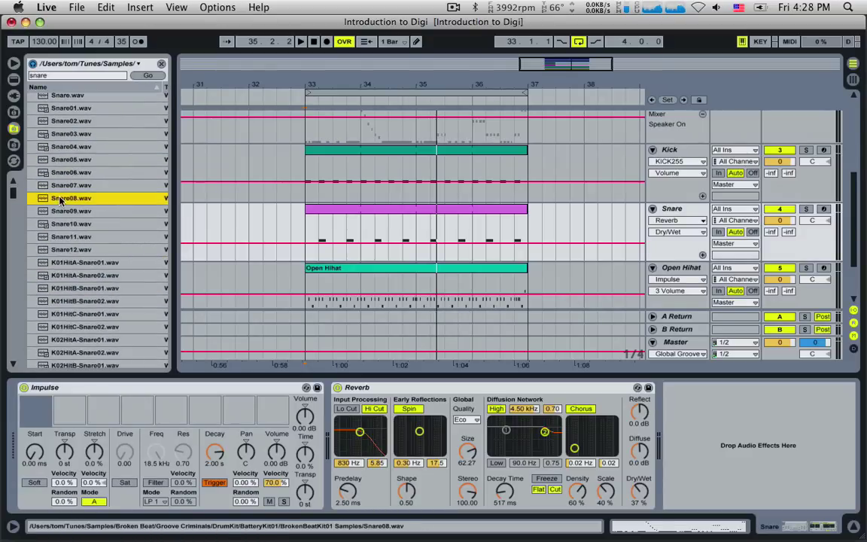
click(66, 185)
click(66, 172)
click(64, 185)
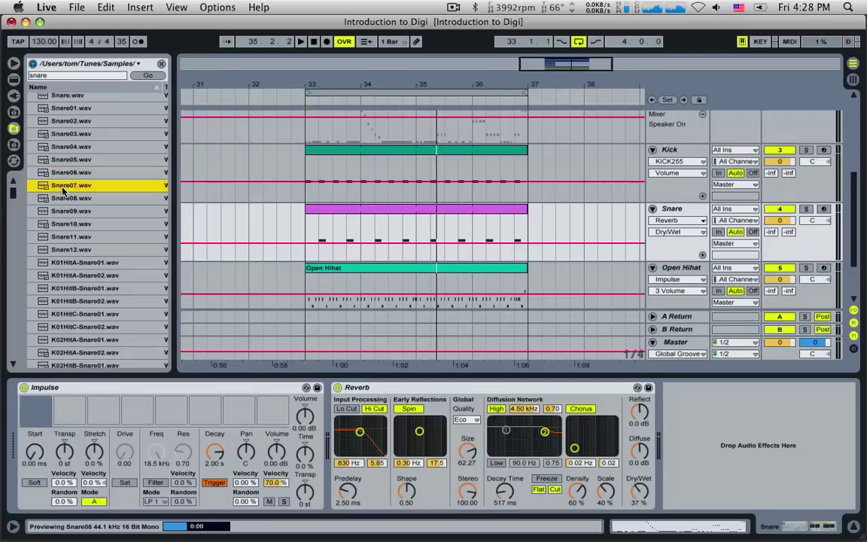
click(69, 249)
scroll(69, 300, down, 8)
click(72, 260)
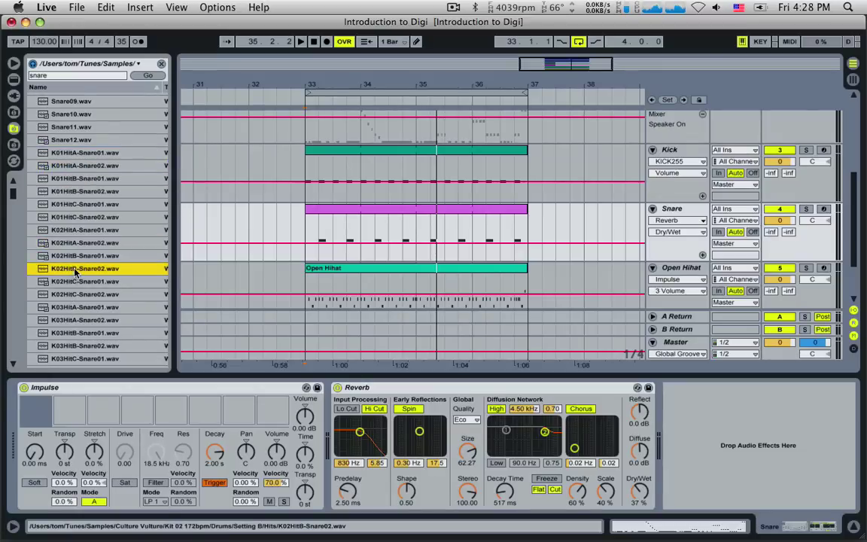
Step: Preview several DM-SFAS snare samples, including DM-SFAS22, DM-SFAS37 and DM-SFAS48
scroll(75, 279, down, 9)
click(78, 284)
scroll(78, 285, down, 4)
click(77, 284)
scroll(78, 284, down, 5)
click(77, 285)
scroll(78, 284, down, 5)
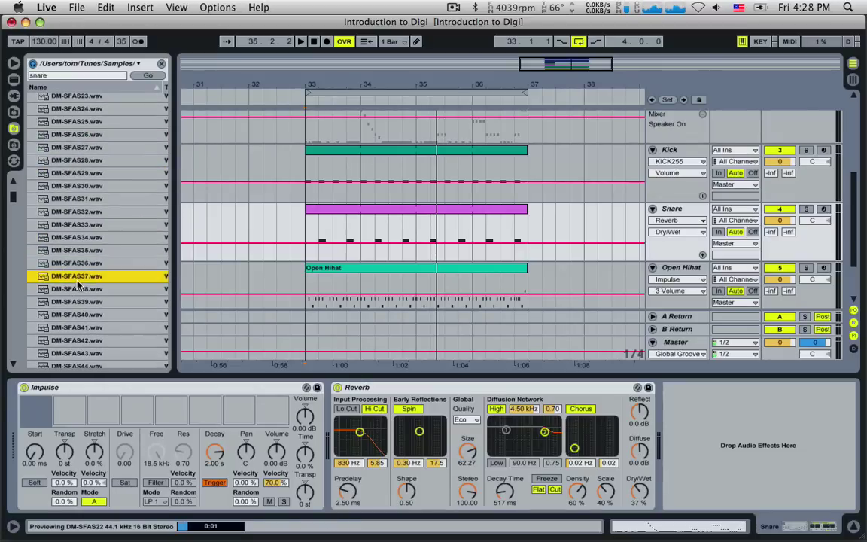
click(78, 285)
scroll(78, 284, down, 5)
click(78, 285)
scroll(78, 284, down, 4)
click(75, 209)
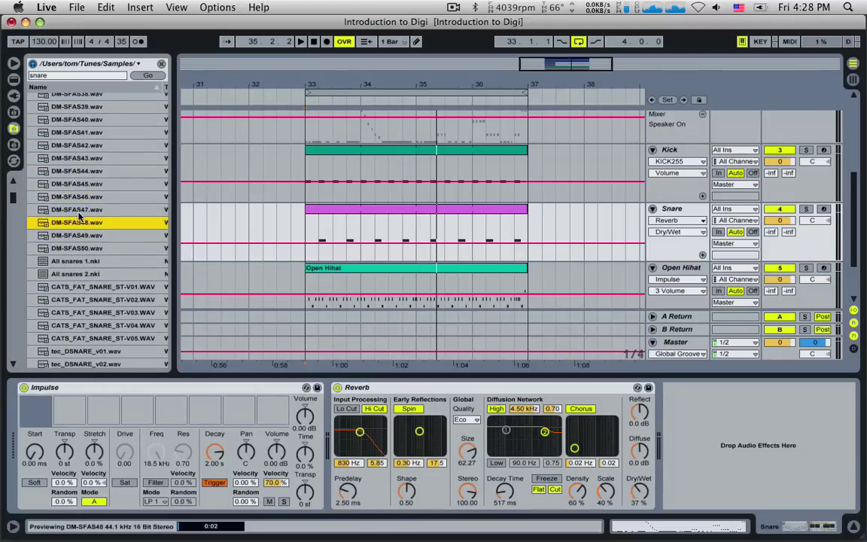
Step: Preview snares from the tec, RDfunk and atmo sets, including tec_SHORTSNARE_v02, RDfunk_oldsnare1_ST and atmo_BATSNARE_v02
scroll(76, 225, down, 9)
click(77, 285)
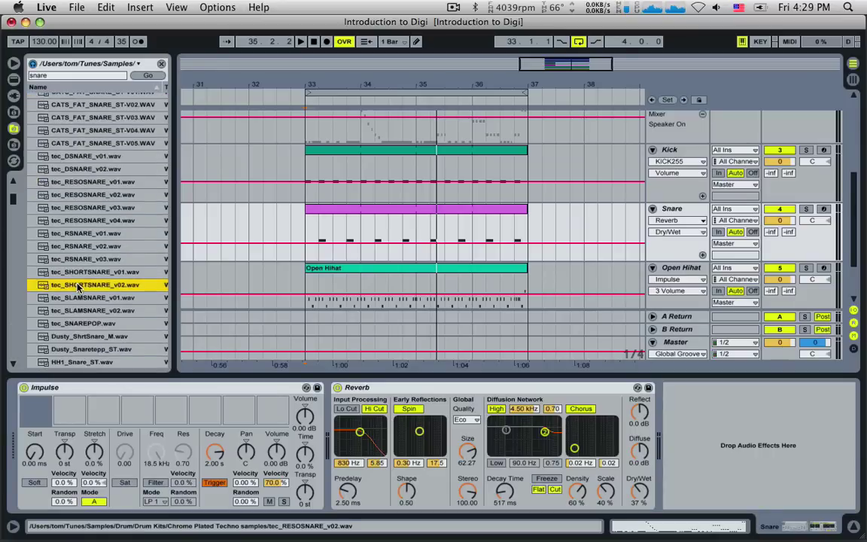
scroll(77, 286, down, 6)
click(77, 284)
scroll(77, 285, down, 4)
click(77, 286)
scroll(78, 285, down, 2)
click(87, 289)
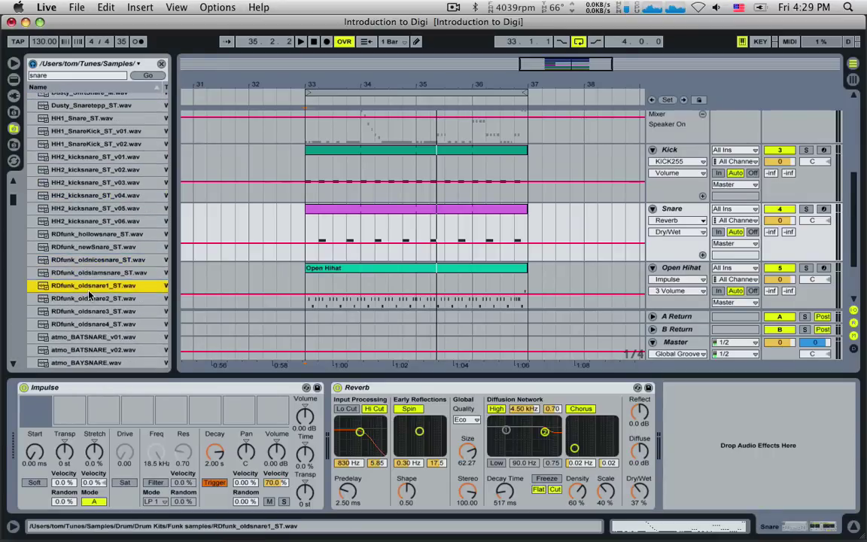
click(89, 303)
scroll(95, 323, down, 4)
click(94, 291)
Step: Preview the Cy1 and RAmk2 snares and load RAmk2_snare_hall_ST.wav into the first Impulse slot
scroll(101, 299, down, 6)
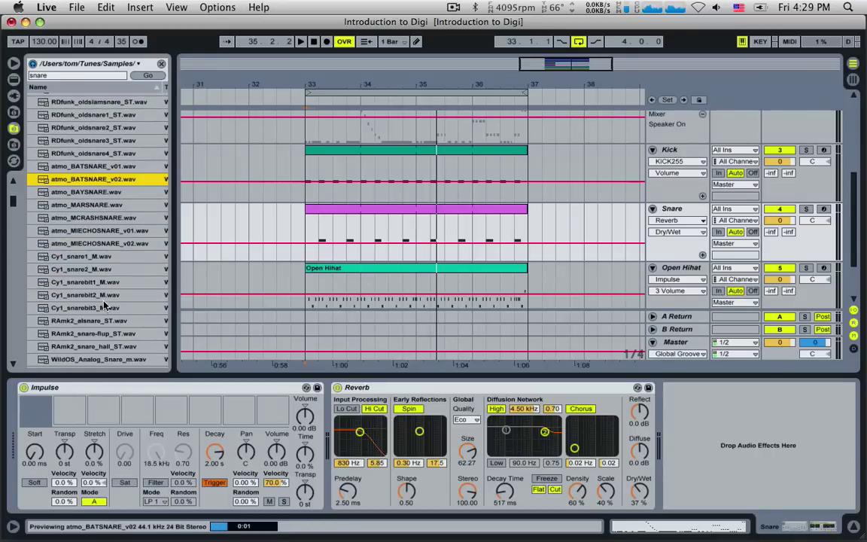
click(99, 269)
click(89, 258)
scroll(113, 286, down, 3)
click(96, 259)
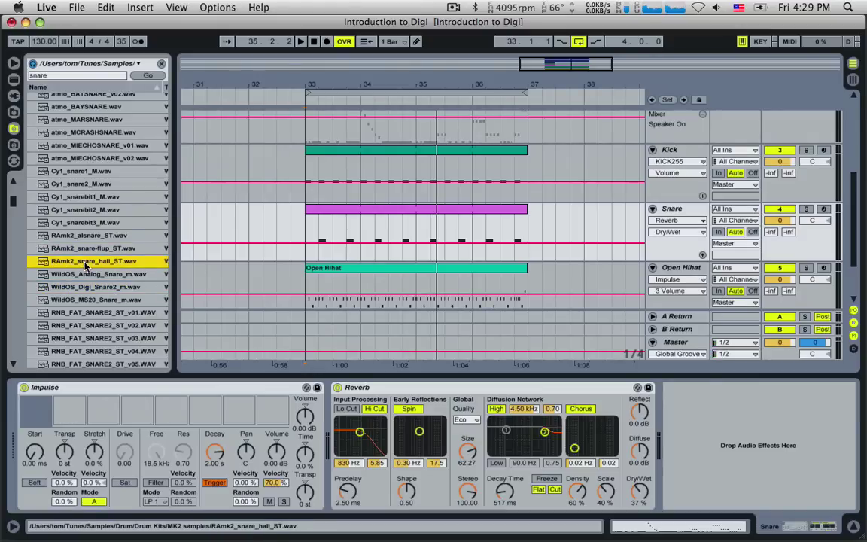
click(86, 265)
drag(87, 262, 50, 412)
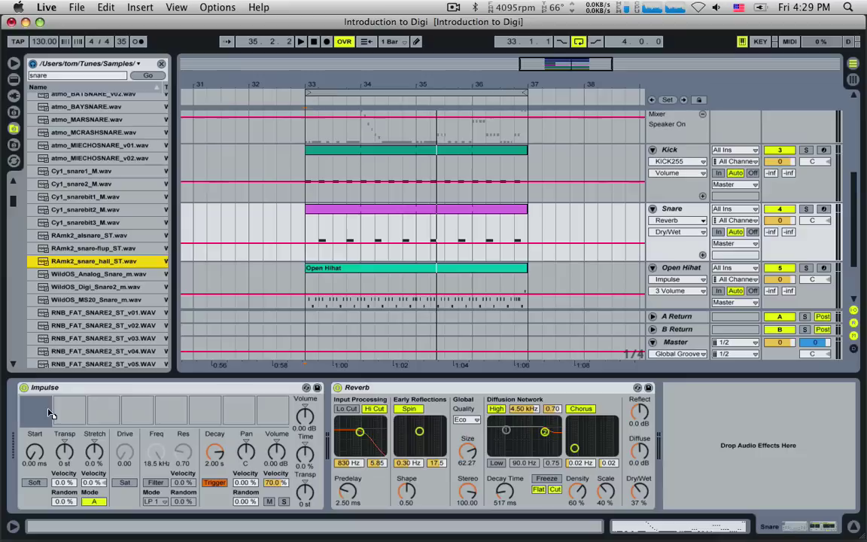
Step: Preview further snare samples from the WildOS set through RNB_FAT_SNARE2_ST_v01 down to tec2_SNARE01.wav
click(106, 277)
scroll(109, 283, down, 5)
click(101, 265)
click(98, 230)
scroll(98, 292, down, 4)
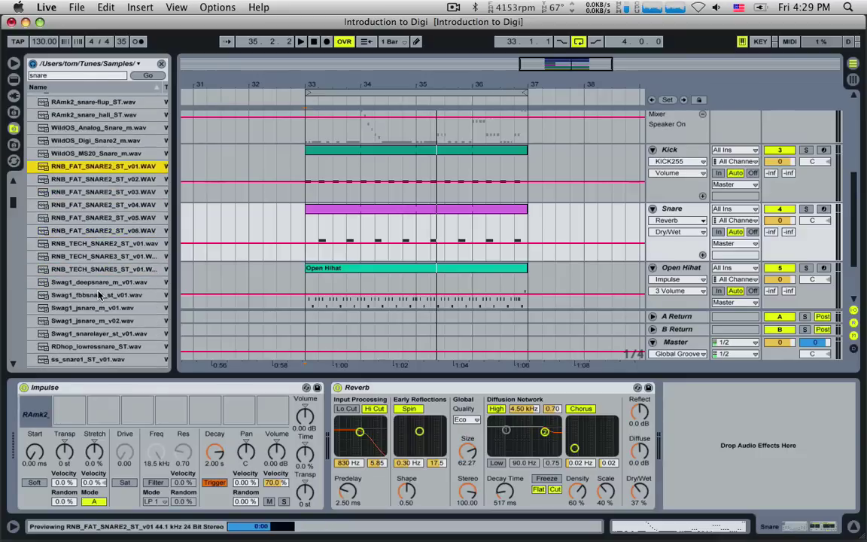
key(Down)
key(Down)
key(Down)
key(Down)
key(Down)
key(Down)
key(Down)
key(Down)
key(Down)
key(Down)
key(Down)
key(Down)
key(Down)
key(Down)
key(Down)
key(Down)
key(Down)
key(Down)
key(Down)
key(Down)
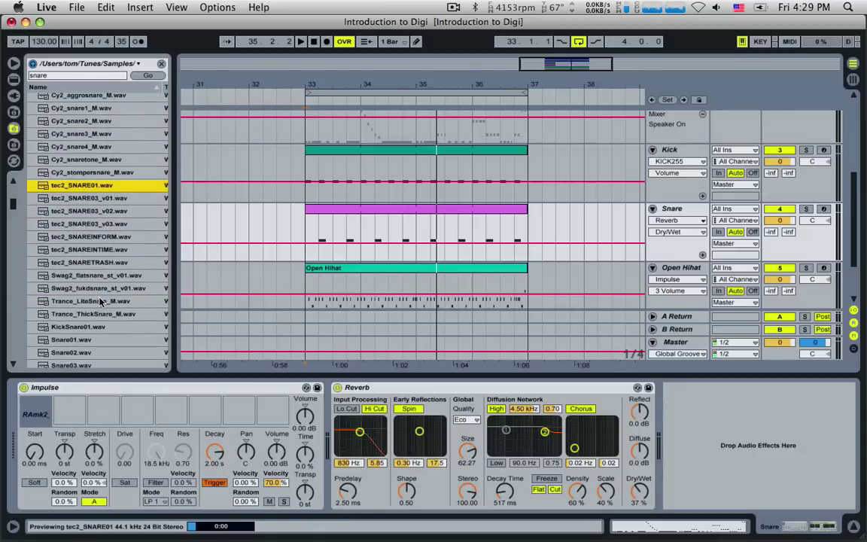
Step: Preview snares from the tec2 set down to 909snare.wav, including Snare02, smif-snare 02 and SNARE.WAV
click(92, 224)
scroll(99, 302, down, 4)
click(89, 219)
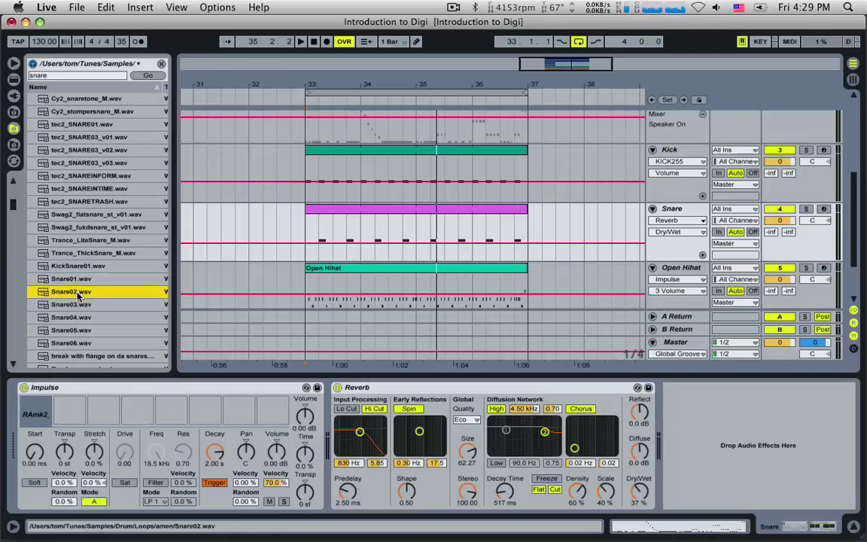
scroll(86, 306, down, 2)
click(81, 277)
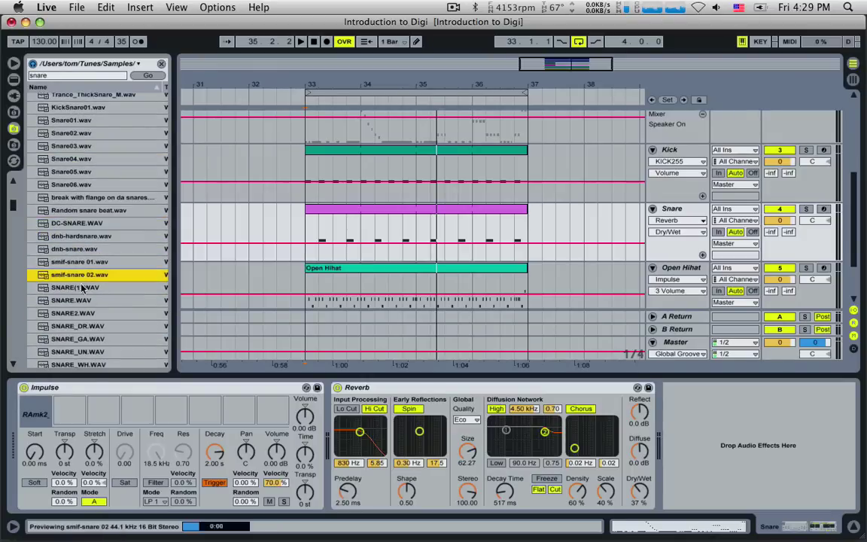
click(75, 313)
click(73, 301)
scroll(88, 326, down, 4)
click(85, 321)
scroll(86, 322, down, 4)
click(85, 317)
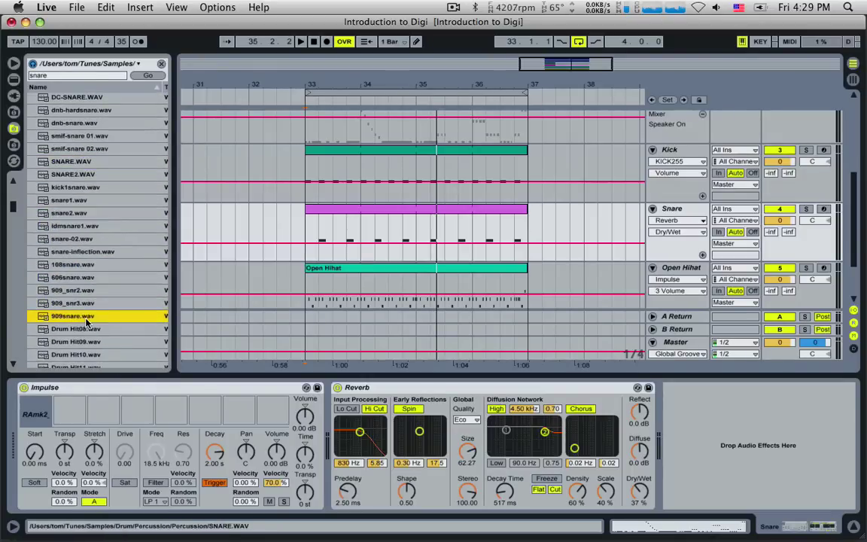
Step: Preview the Drum Hit samples one after another down to lg_snare.wav
scroll(85, 319, down, 4)
click(84, 225)
key(Down)
key(Down)
key(Down)
key(Down)
key(Down)
key(Down)
key(Down)
key(Down)
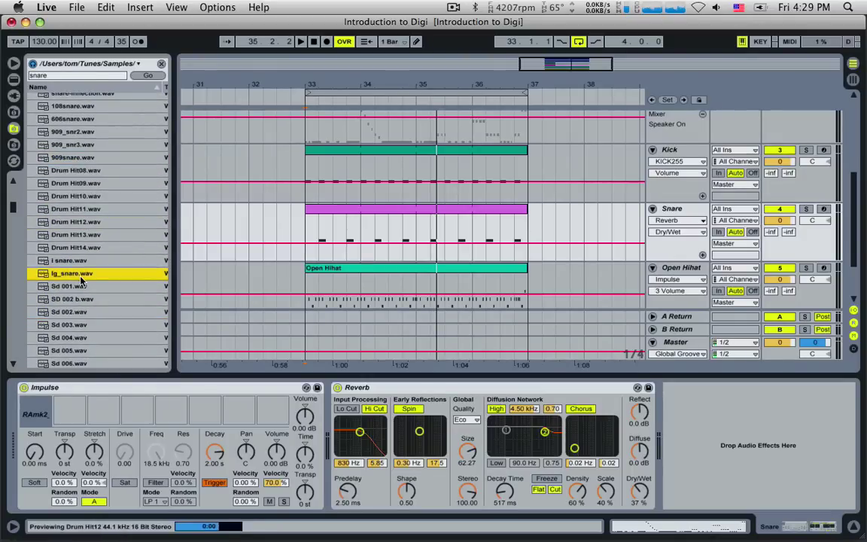
Step: Preview samples from the Sd snare series, including Sd 005, Sd 004, Sd 044 and Sd 054
scroll(64, 268, down, 3)
click(64, 267)
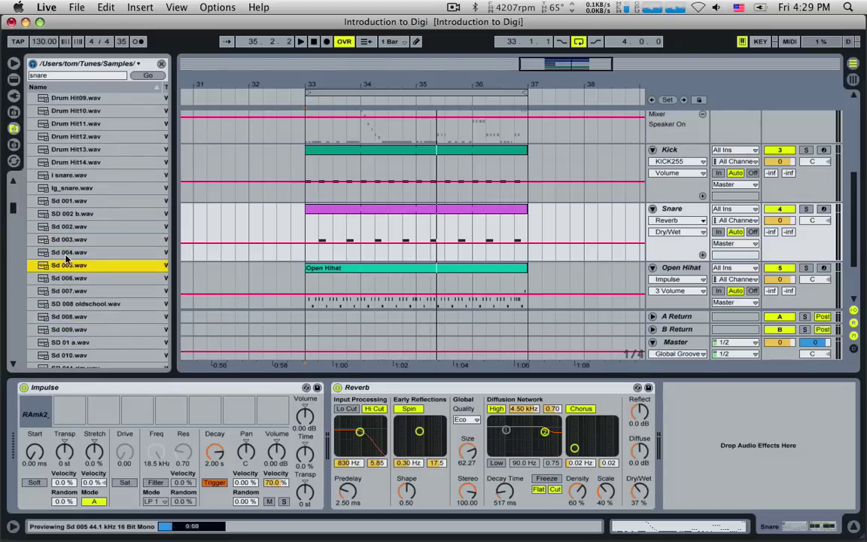
click(65, 255)
scroll(79, 342, down, 10)
click(71, 285)
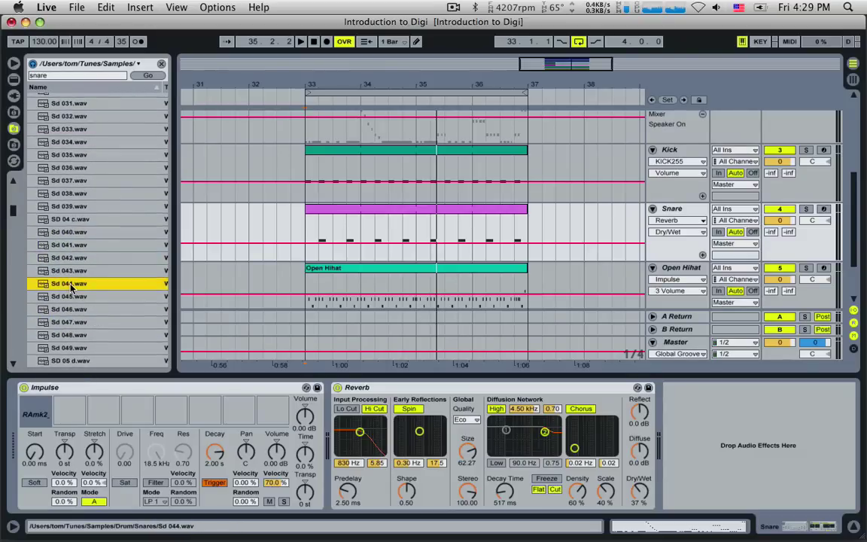
scroll(70, 285, down, 3)
click(67, 264)
scroll(66, 301, down, 20)
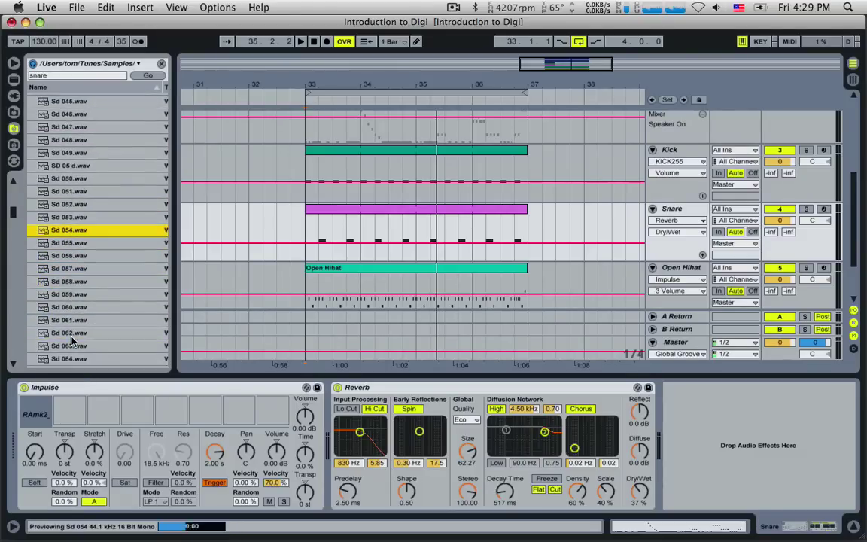
Step: Preview snare samples further down the Sd series, including Sd 138.wav and Sd 157.wav
click(72, 337)
scroll(72, 337, down, 6)
click(72, 337)
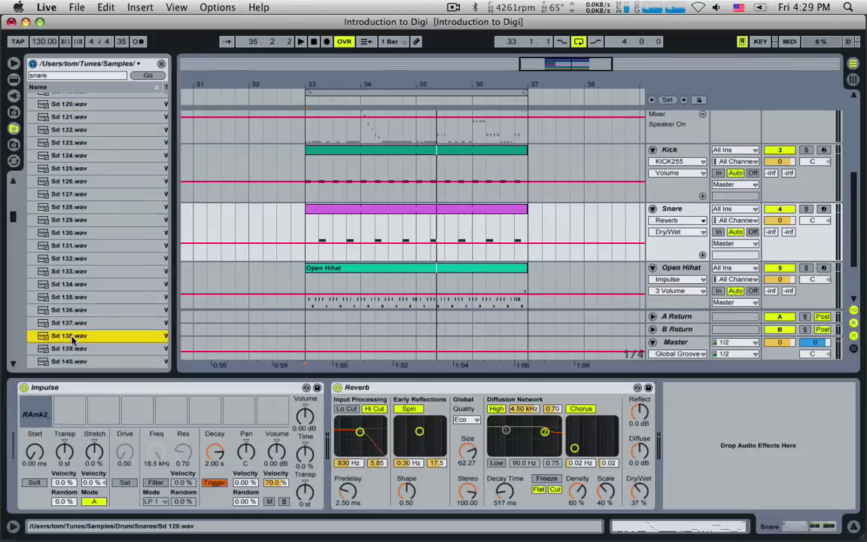
scroll(71, 337, down, 4)
click(71, 337)
scroll(71, 337, down, 2)
scroll(73, 340, down, 1)
click(72, 341)
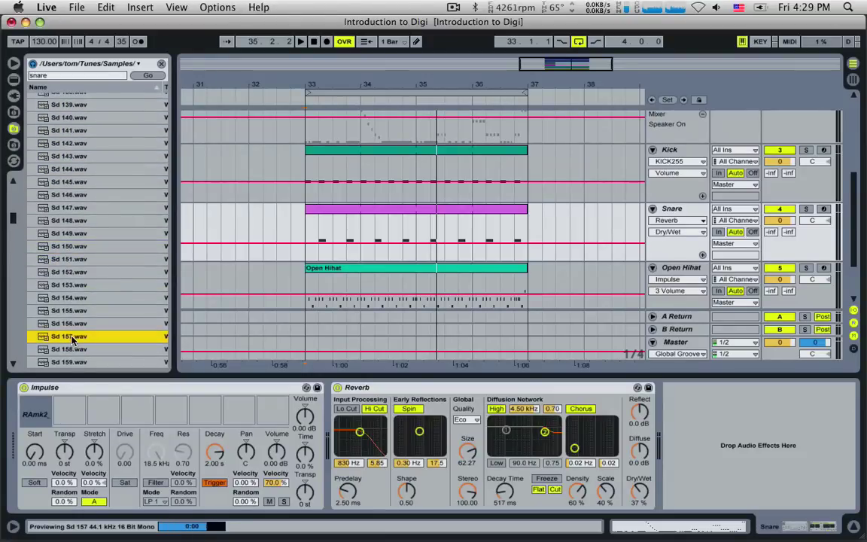
Step: Preview the remaining Sd samples past Sd 190.wav and continue down to Snare 06.wav
scroll(72, 340, down, 4)
click(72, 341)
scroll(72, 340, down, 7)
click(72, 340)
scroll(72, 340, down, 8)
click(73, 337)
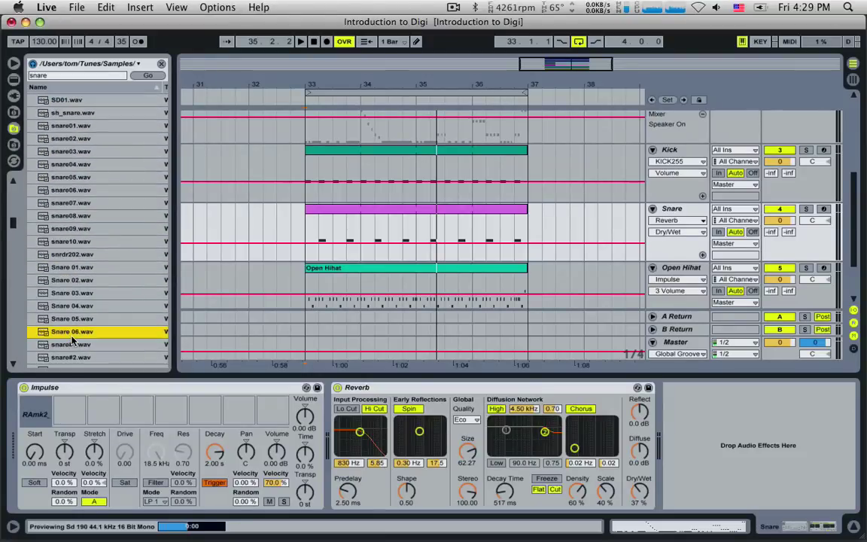
Step: Preview samples from the VEC1 Snare series, including VEC1 Snare 005.wav and VEC1 Snare 022.wav
scroll(72, 338, down, 4)
click(72, 338)
scroll(72, 338, down, 8)
click(72, 338)
scroll(72, 338, down, 1)
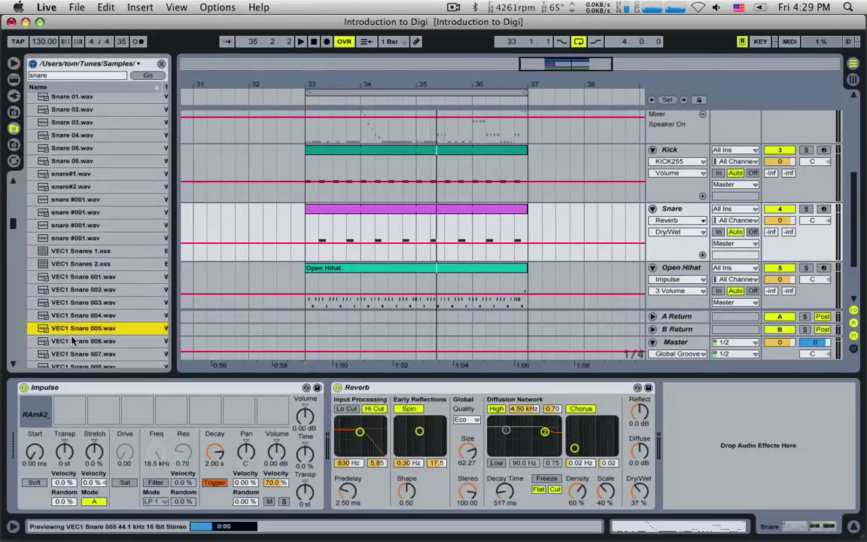
scroll(72, 340, down, 4)
click(75, 307)
scroll(75, 307, down, 1)
click(83, 328)
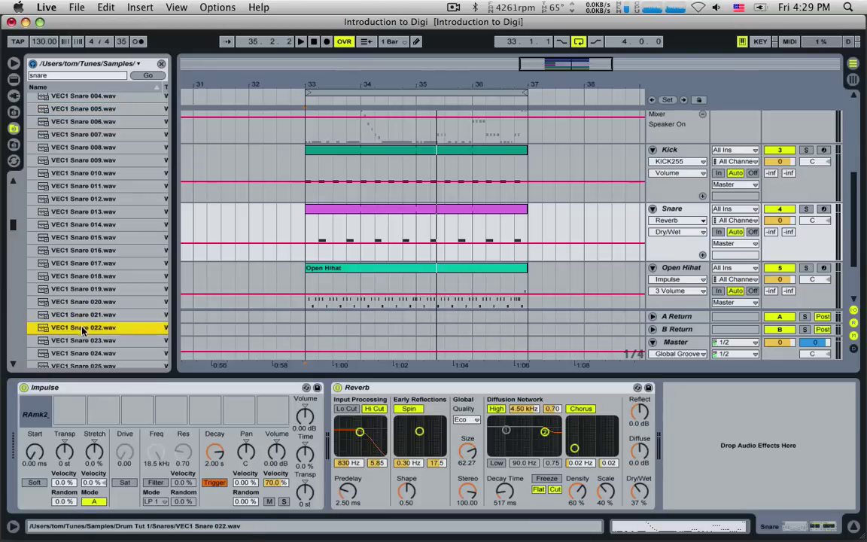
Step: Audition VEC1 Snare 014 and 016, and load VEC1 Snare 016.wav into Impulse's second slot
click(87, 249)
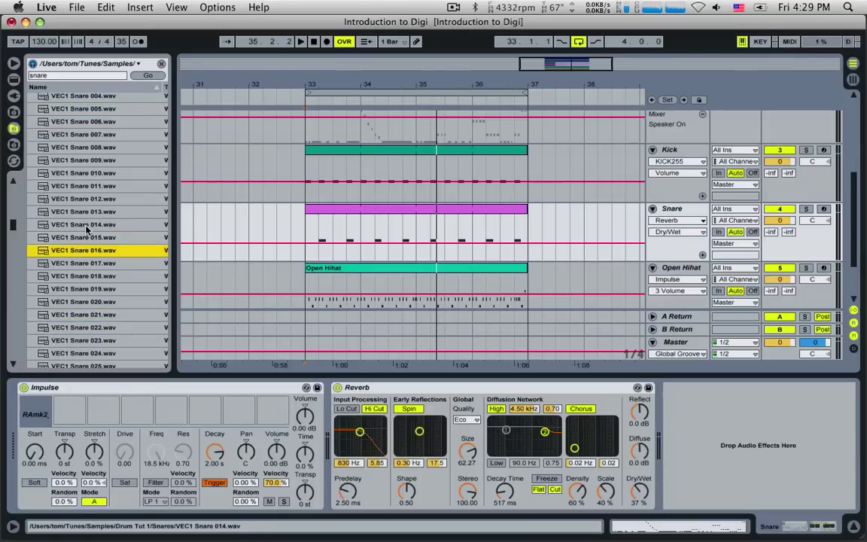
click(87, 229)
click(87, 252)
drag(84, 346, 80, 405)
Step: Audition VEC1 Snare 013 back through 010, and load VEC1 Snare 010.wav into Impulse's third slot
click(85, 213)
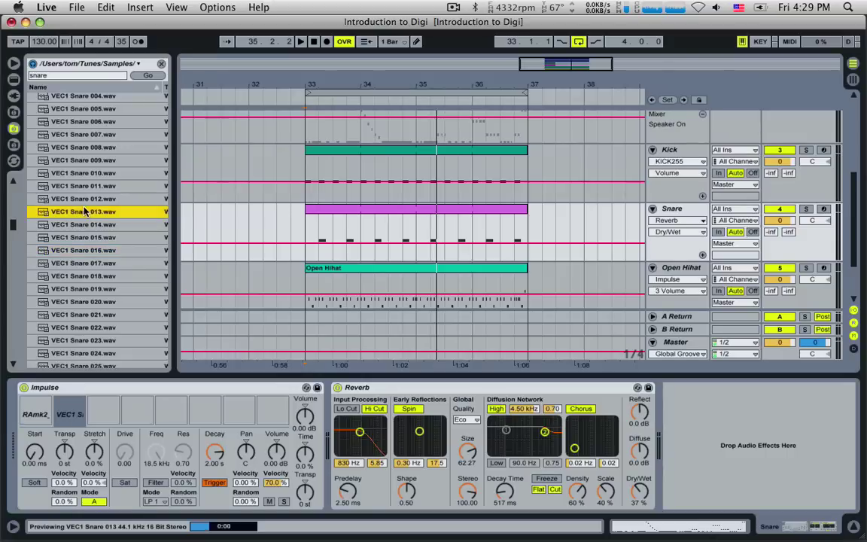
key(Up)
key(Up)
key(Up)
scroll(81, 196, down, 2)
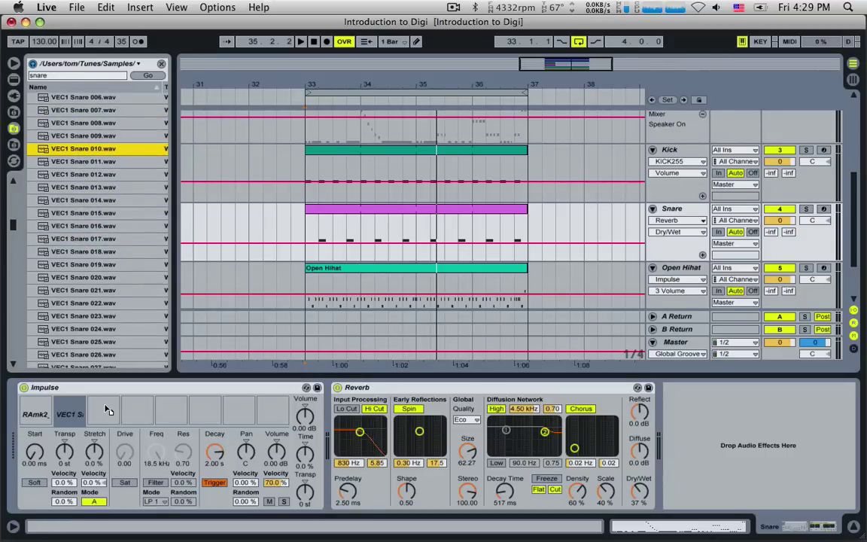
key(space)
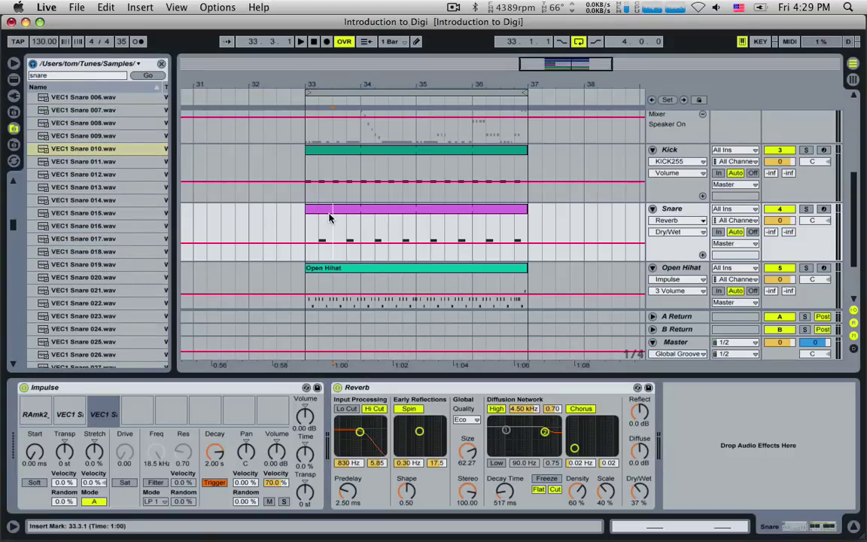
Step: In the Snare clip, add VEC1 Snare 016 and VEC1 Snare 010 notes on beats 1.2 and 1.4 above the existing hits
double_click(338, 212)
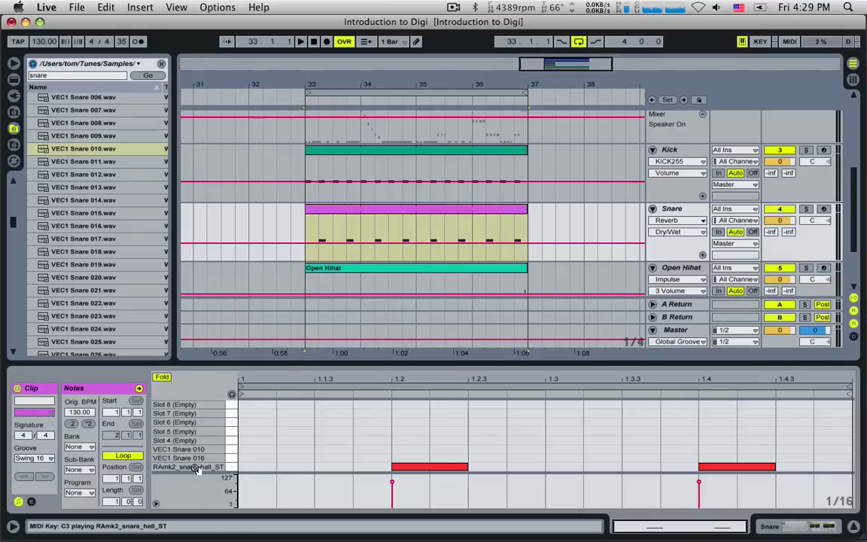
double_click(422, 458)
double_click(422, 449)
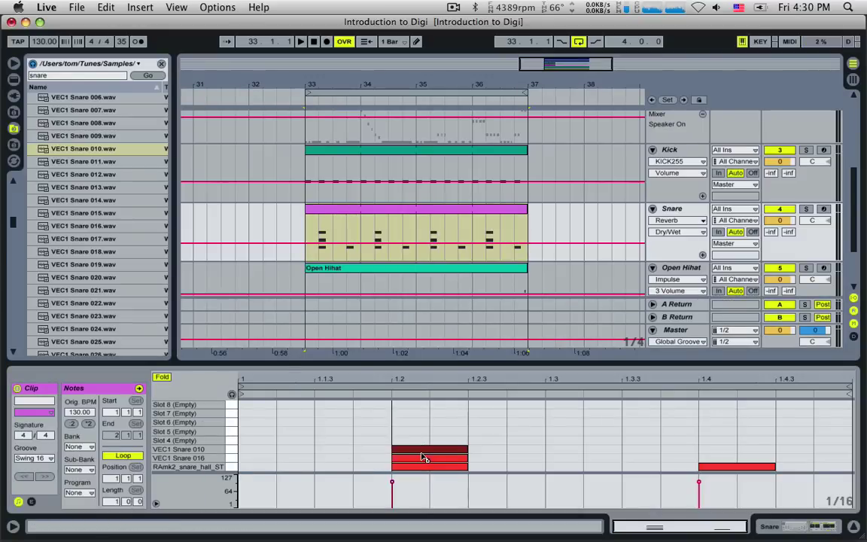
double_click(716, 457)
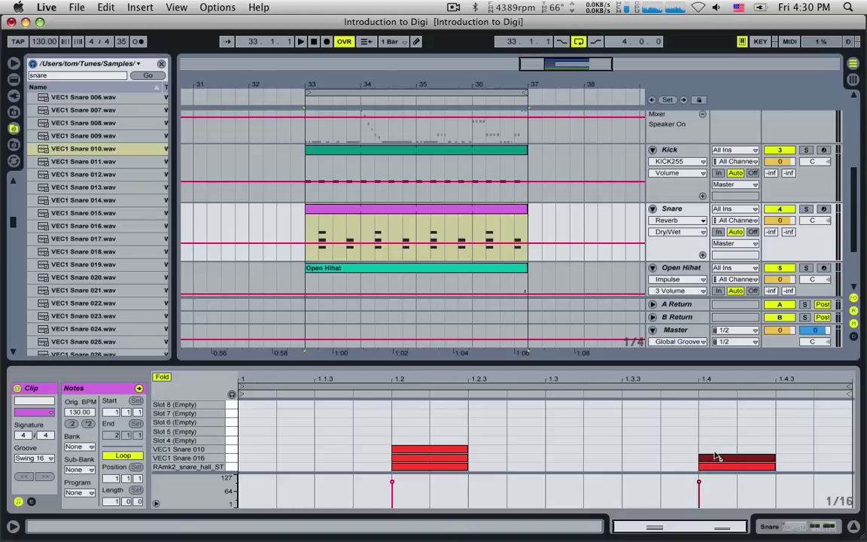
double_click(716, 449)
click(304, 226)
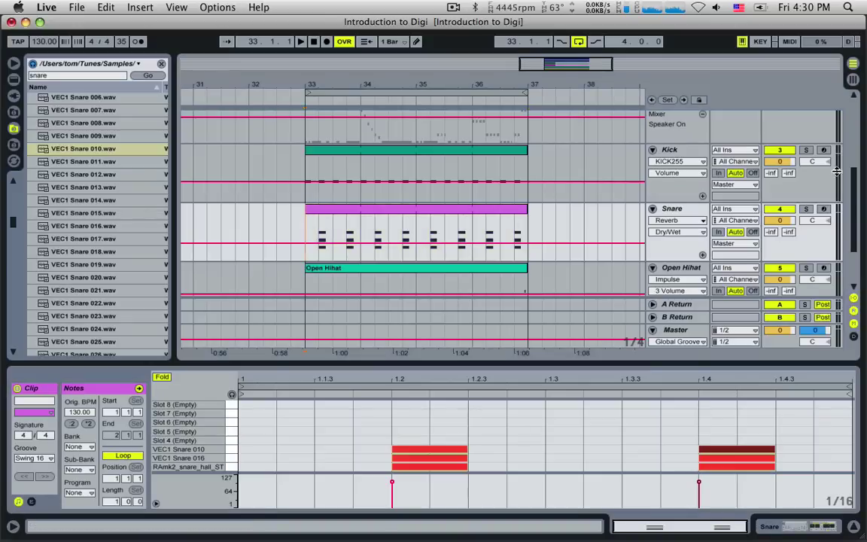
Step: Play the loop with the Snare, Kick and Open Hihat tracks soloed together
click(806, 210)
key(space)
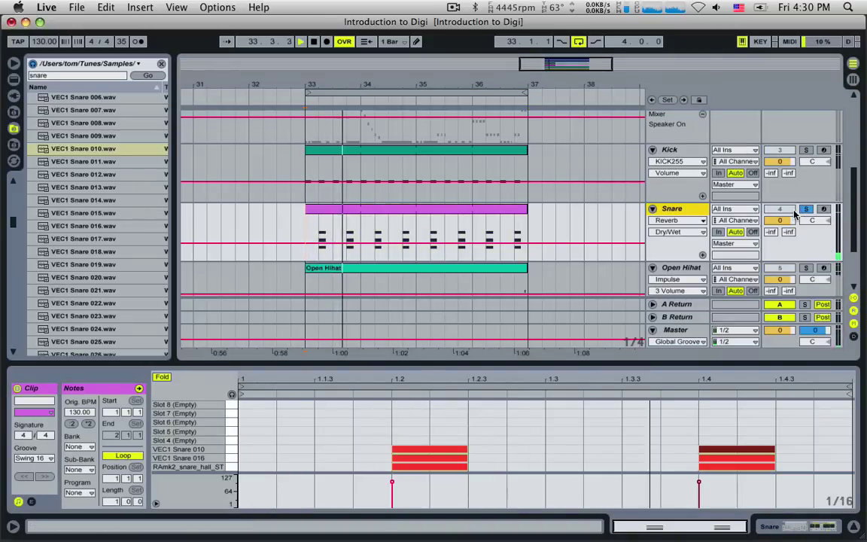
scroll(794, 215, up, 3)
click(806, 191)
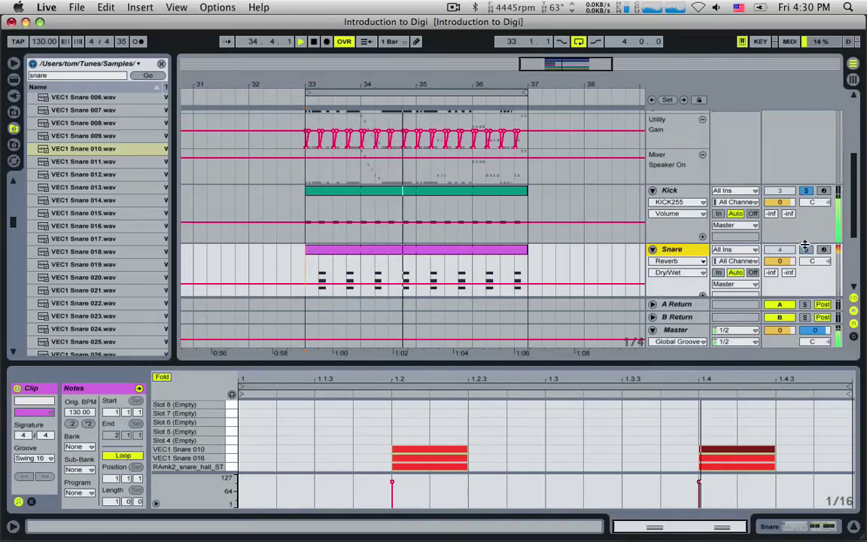
scroll(806, 253, down, 6)
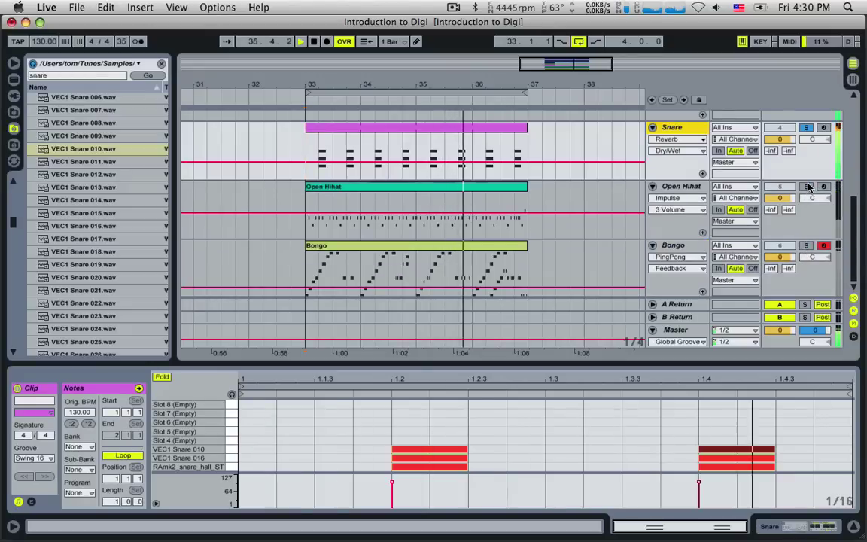
scroll(798, 193, up, 3)
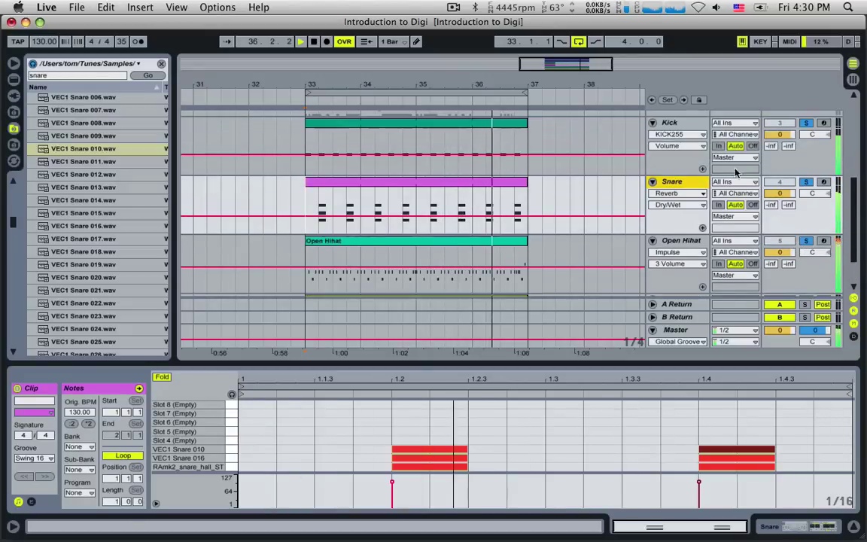
Step: Compare the snare layers in Impulse by muting and unmuting the VEC1 Snare 010 and RAmk2_snare_hall_ST slots during playback
double_click(681, 182)
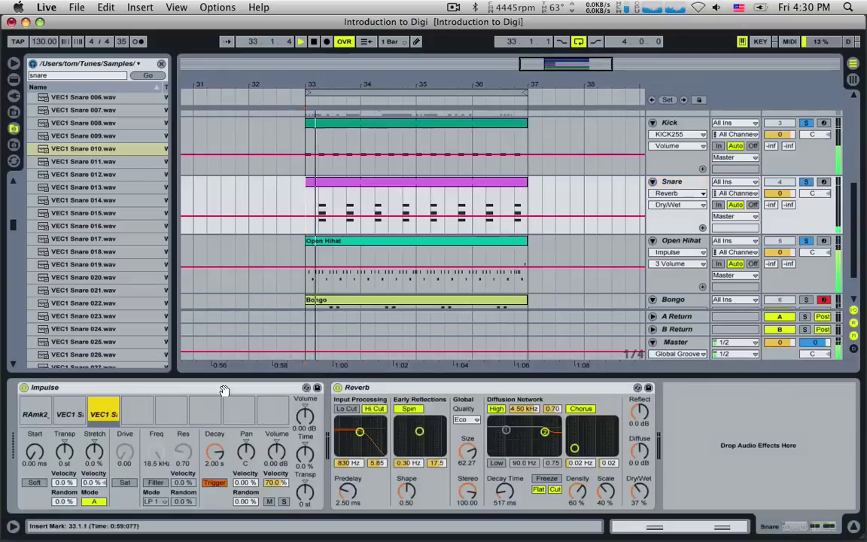
click(96, 416)
click(93, 402)
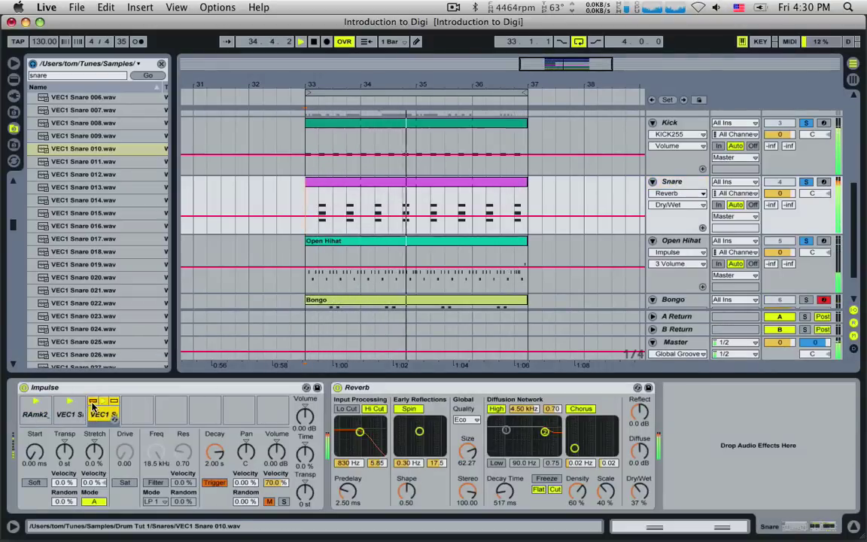
click(26, 403)
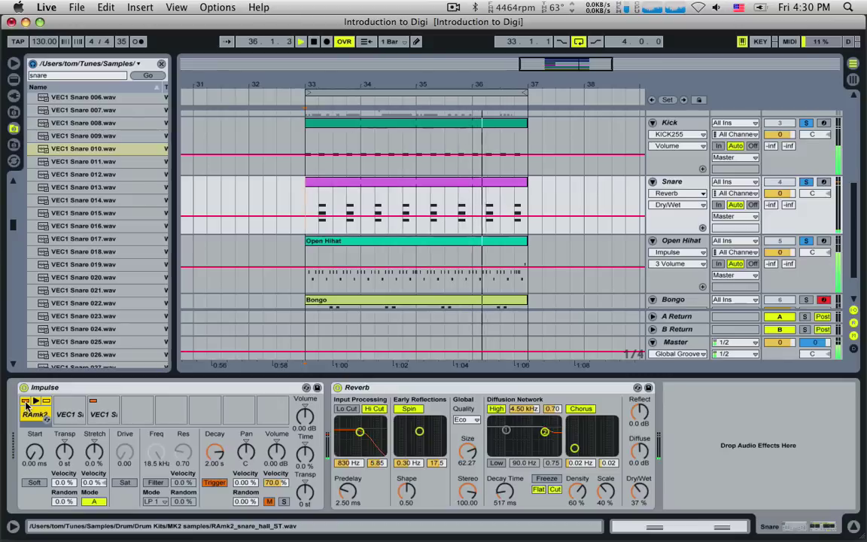
click(95, 407)
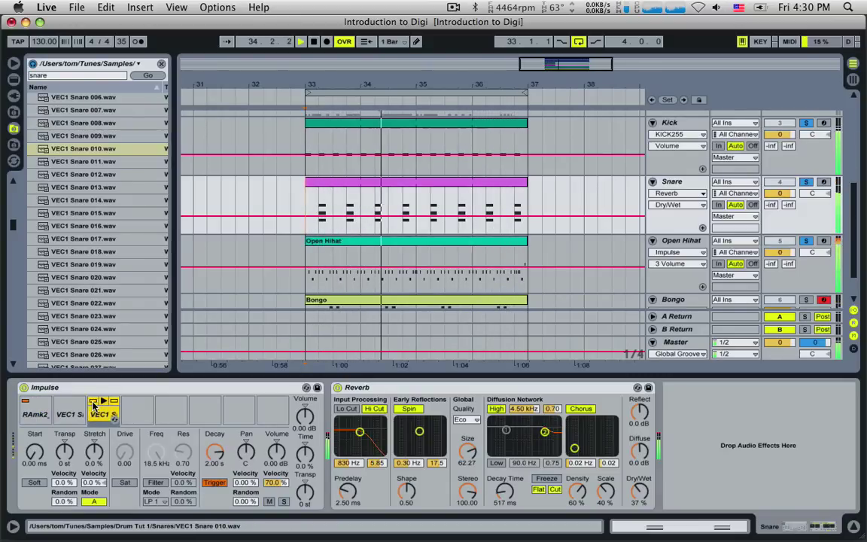
click(32, 417)
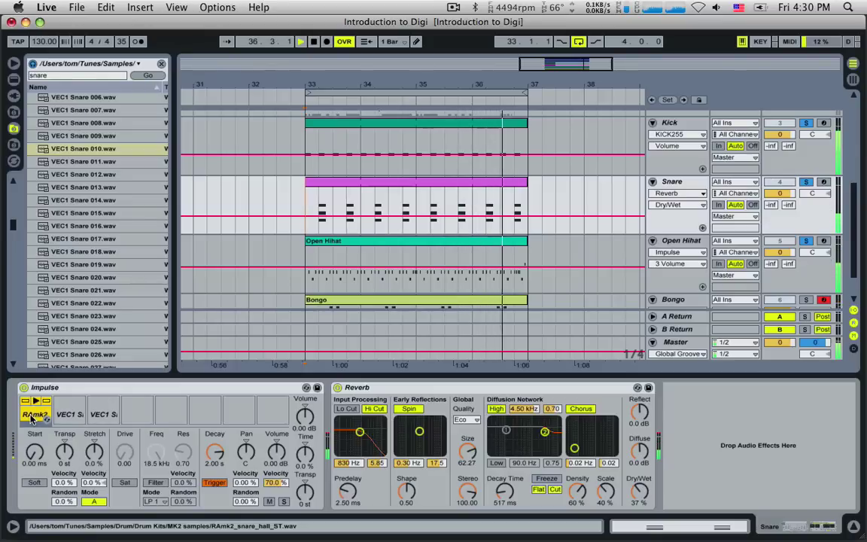
Step: Tune Impulse's RAmk2_snare_hall_ST slot to a +7 st transposition, 1.74 s decay and -4.00 dB volume
drag(276, 453, 276, 466)
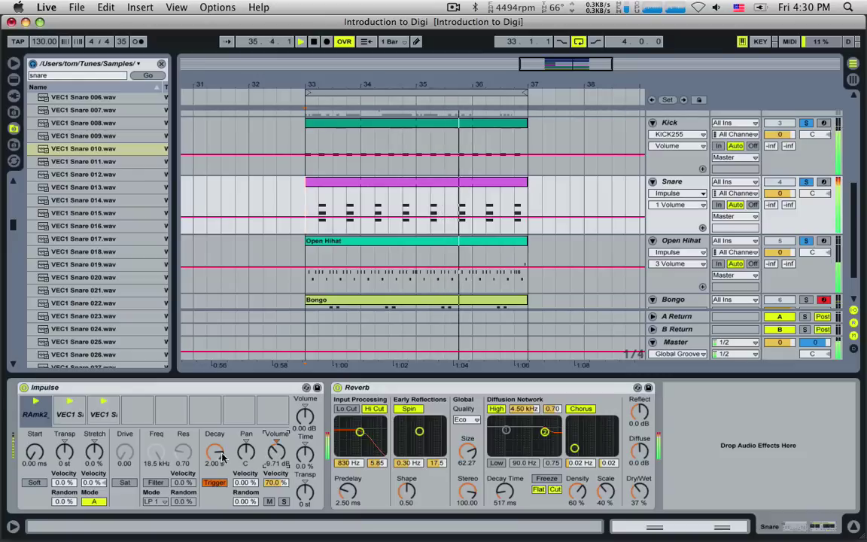
drag(216, 454, 216, 475)
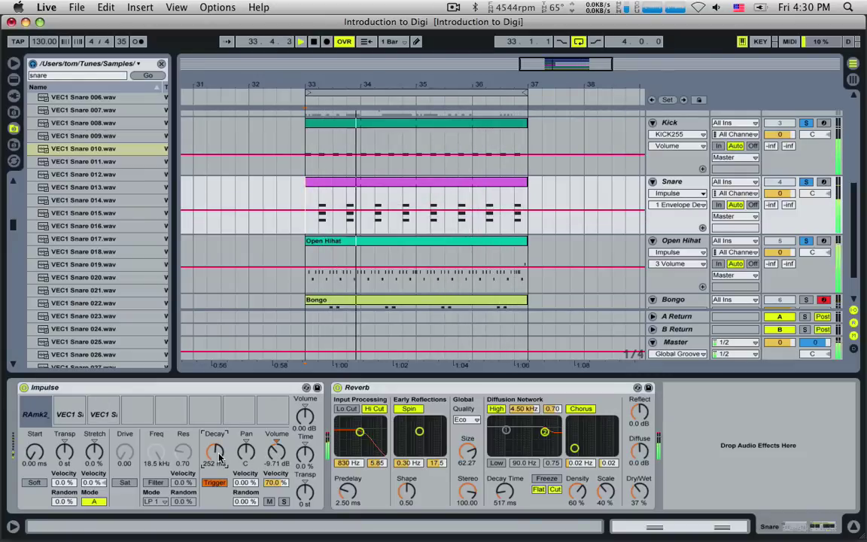
click(41, 419)
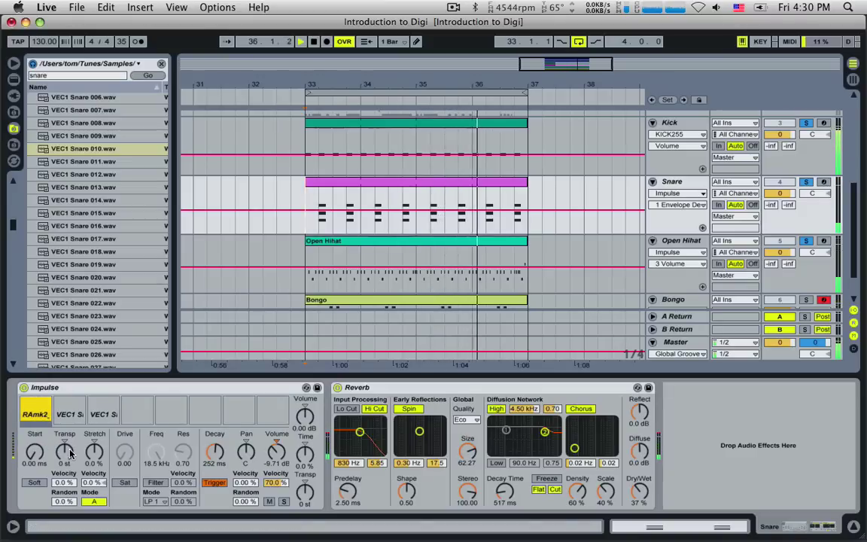
drag(65, 451, 65, 416)
drag(276, 453, 276, 441)
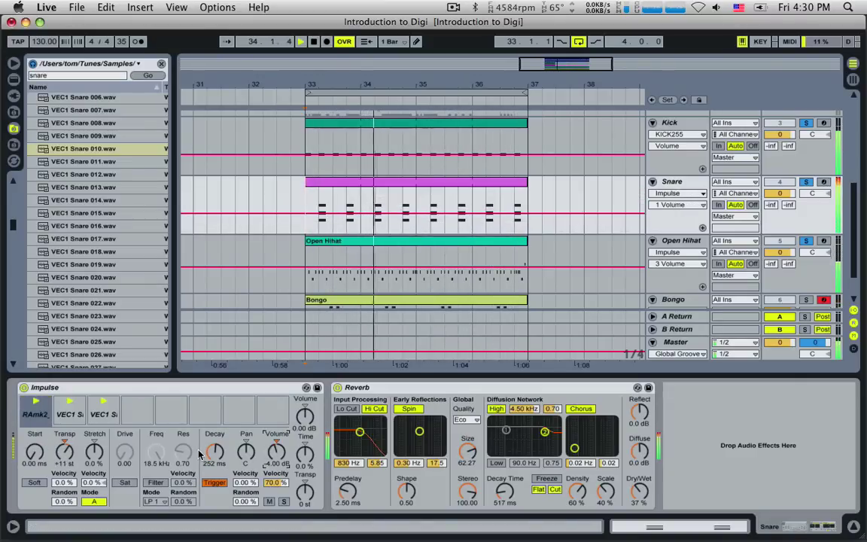
drag(214, 453, 215, 426)
drag(65, 452, 65, 453)
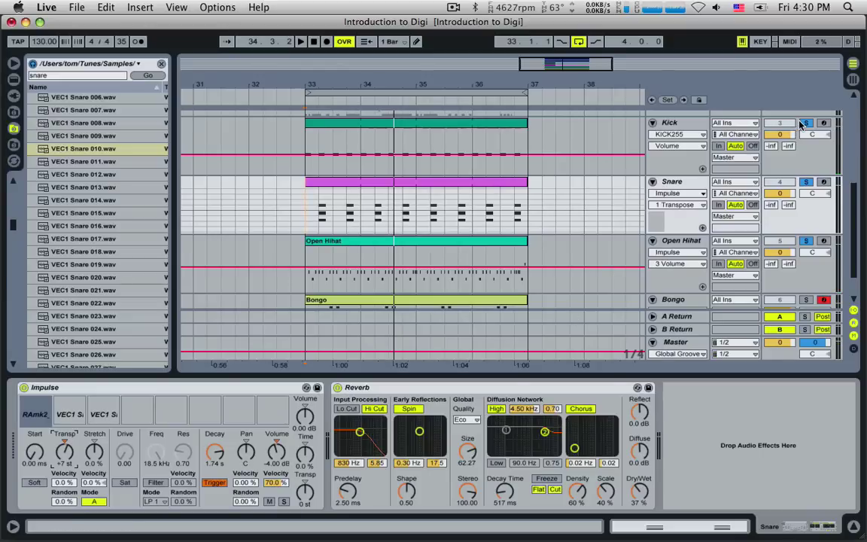
Step: Unsolo the drum tracks and set band 3 of the Hi Bass EQ Eight to 2.60 kHz with 0.98 dB gain
click(408, 219)
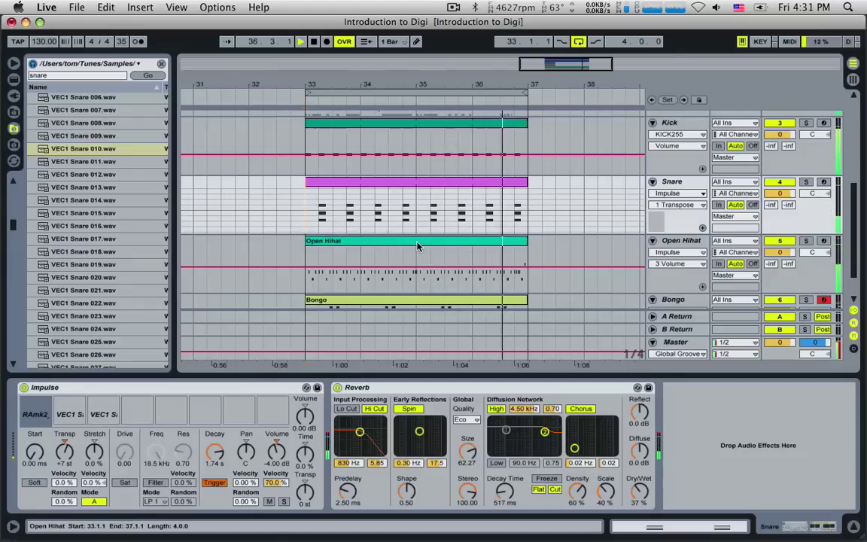
scroll(482, 226, up, 8)
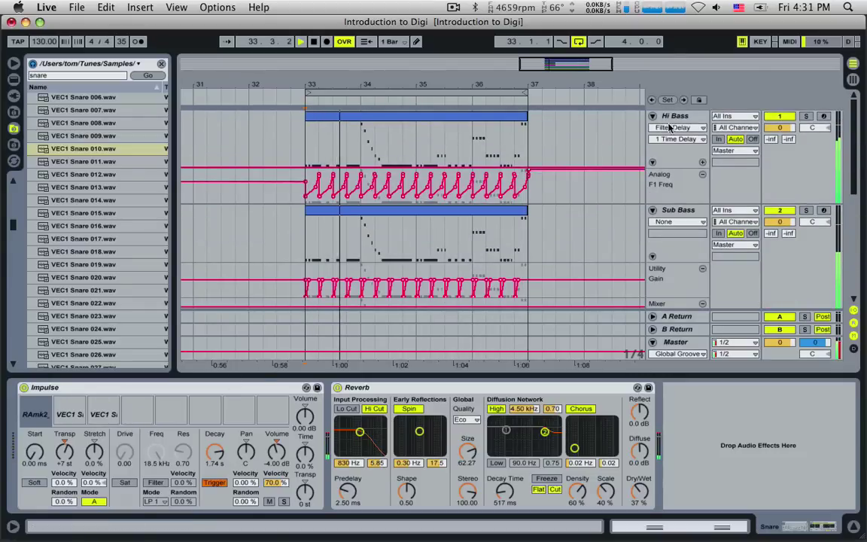
click(675, 116)
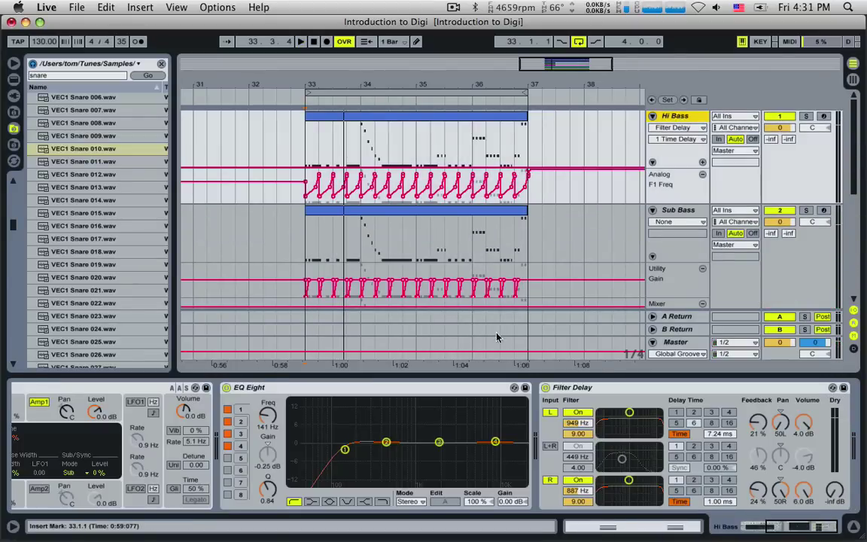
drag(439, 442, 441, 441)
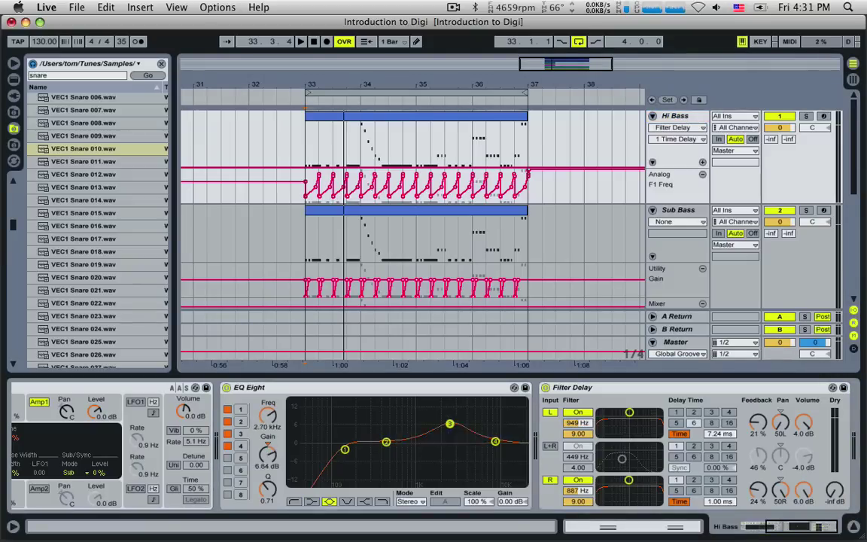
key(space)
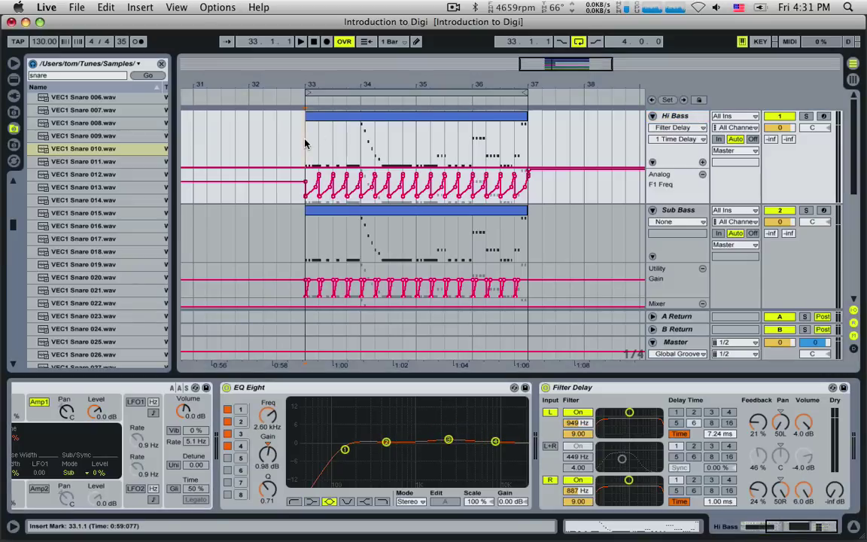
key(space)
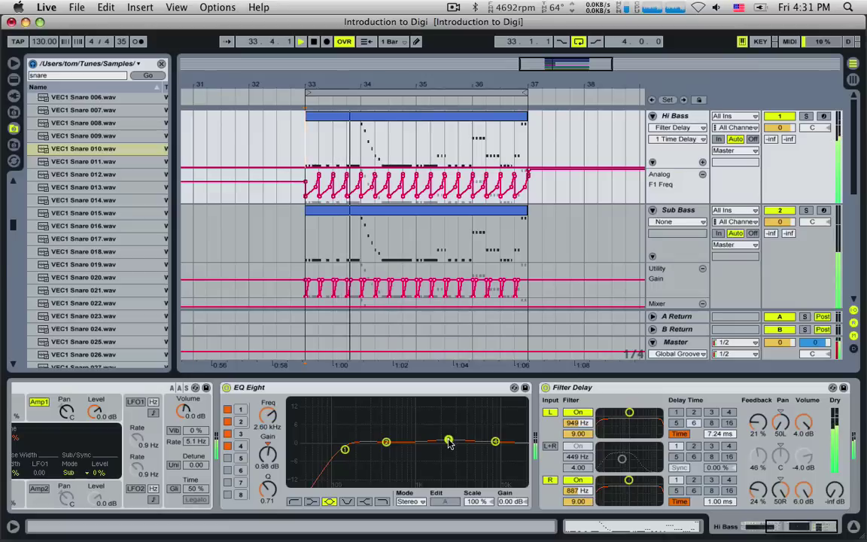
Step: Reshape the Hi Bass EQ Eight with band 2 at 1.19 kHz and 2.70 dB, band 3 slightly boosted and band 4 slightly cut
drag(448, 441, 489, 405)
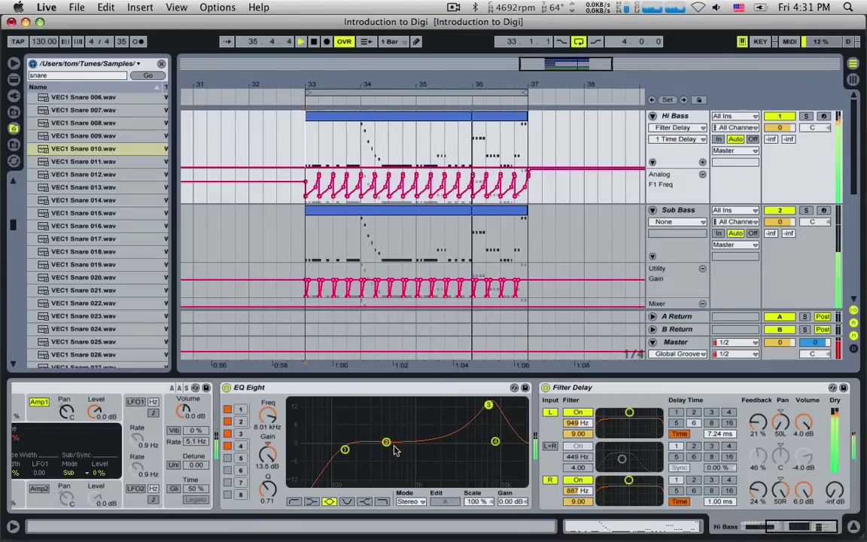
drag(387, 442, 437, 456)
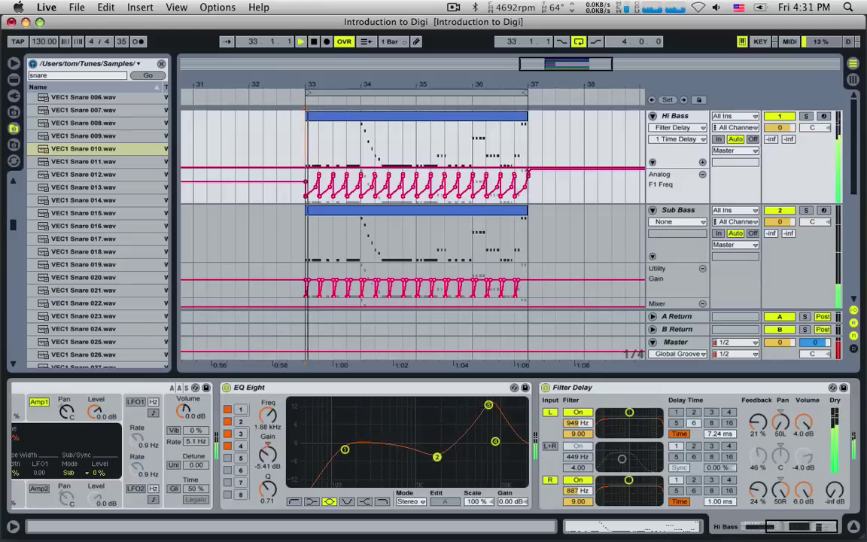
drag(488, 405, 494, 451)
drag(437, 457, 421, 435)
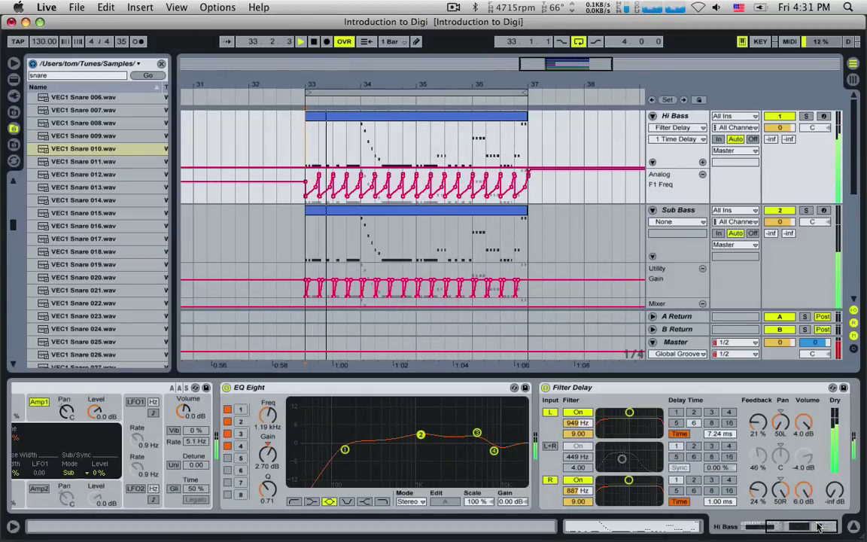
Step: Set the Filter 1 resonance of the Hi Bass Analog synth to 30 % and check it in the playing loop
drag(819, 527, 705, 526)
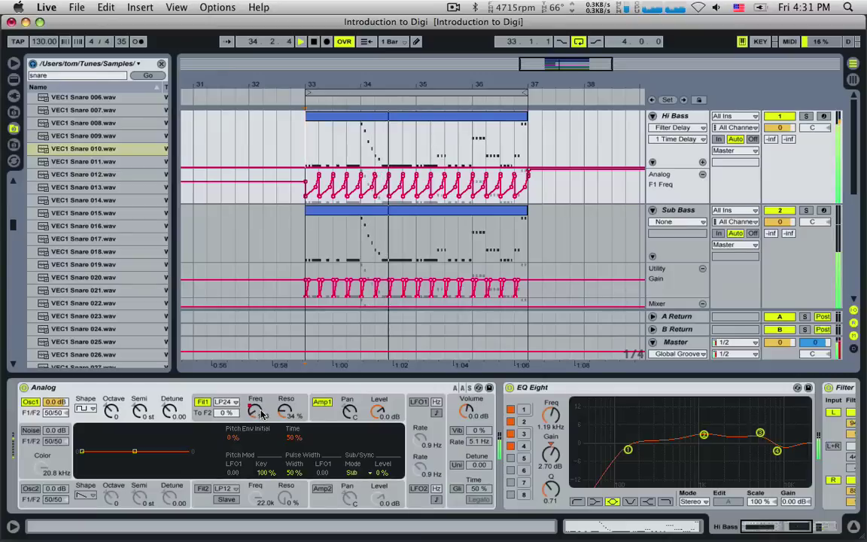
mouse_move(285, 411)
mouse_down()
mouse_move(286, 432)
mouse_move(285, 380)
mouse_move(285, 415)
mouse_up()
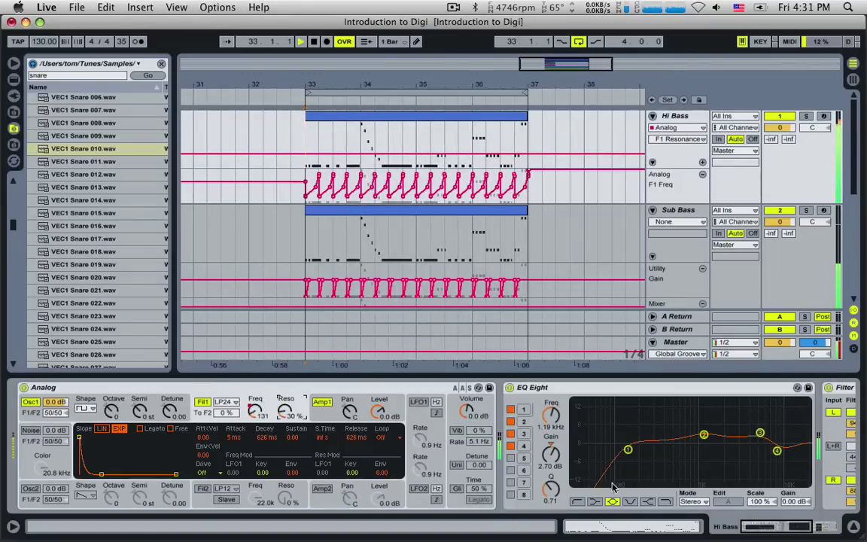
scroll(551, 242, down, 8)
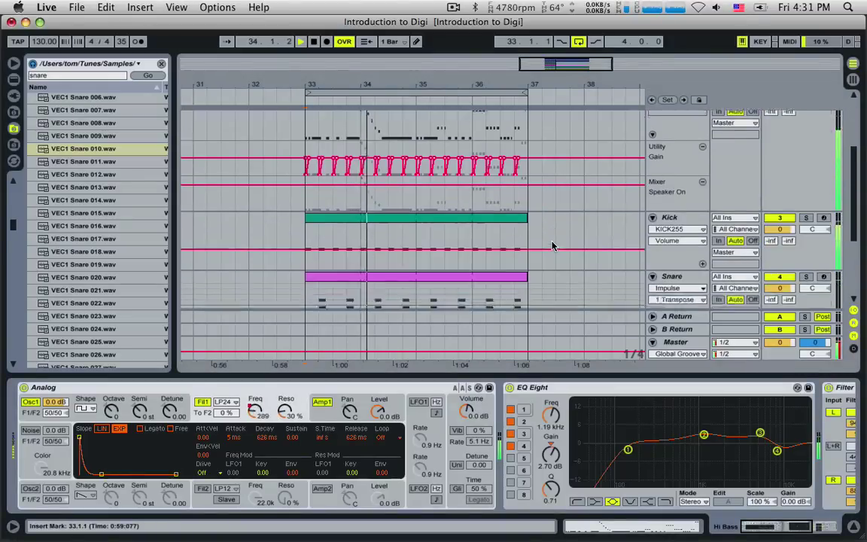
scroll(551, 245, up, 8)
key(space)
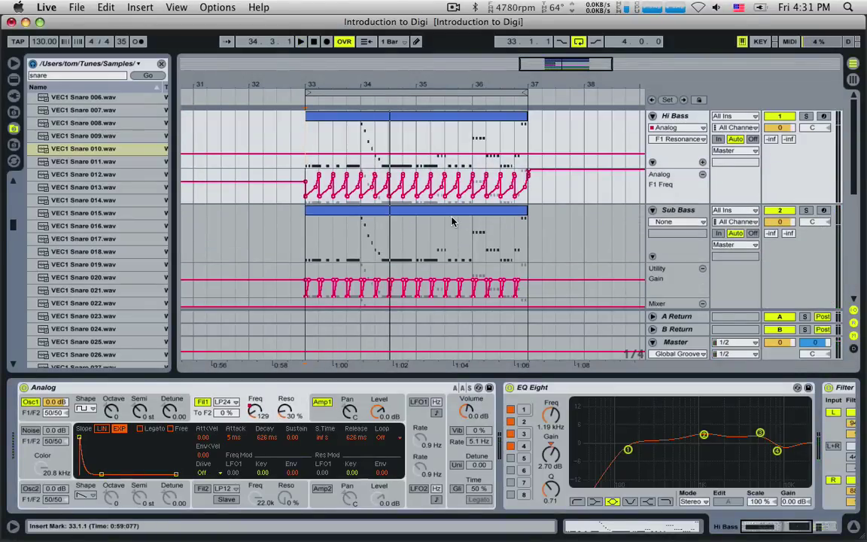